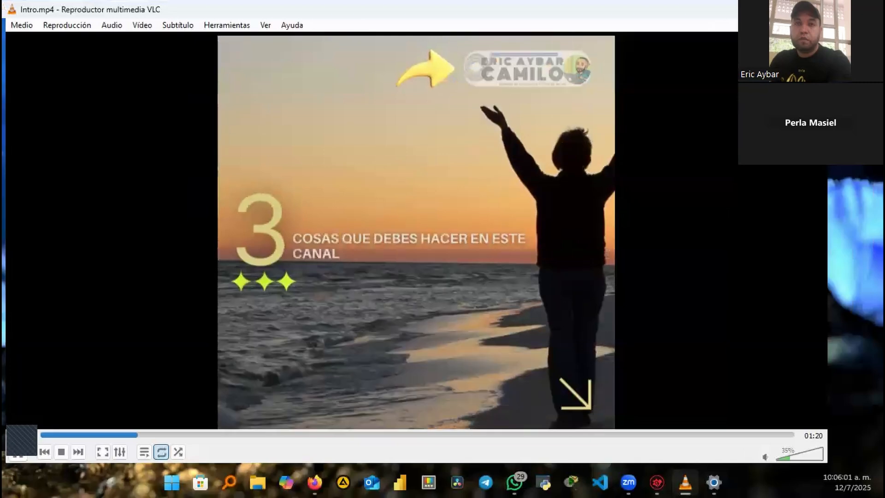
Close the VLC media player window playing Intro.mp4
{"action": "key", "text": "alt+F4"}
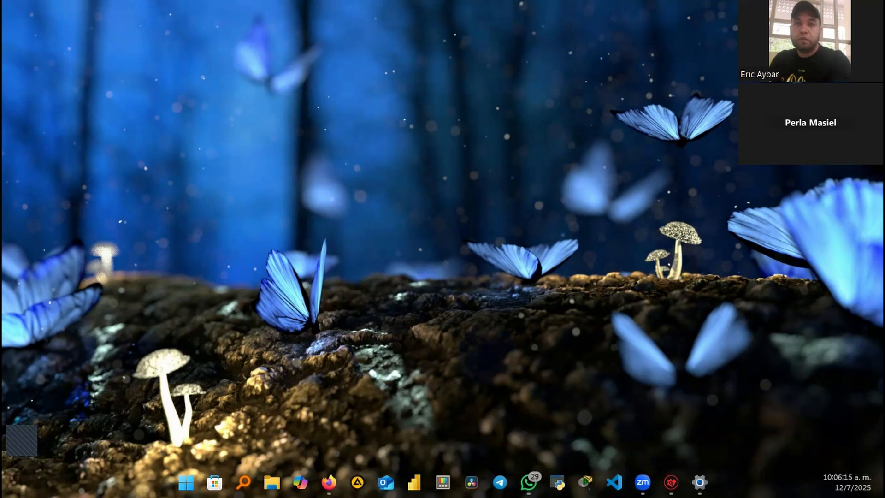
Open File Explorer to locate the Excel Básico PDF guide
{"action": "key", "text": "super+e"}
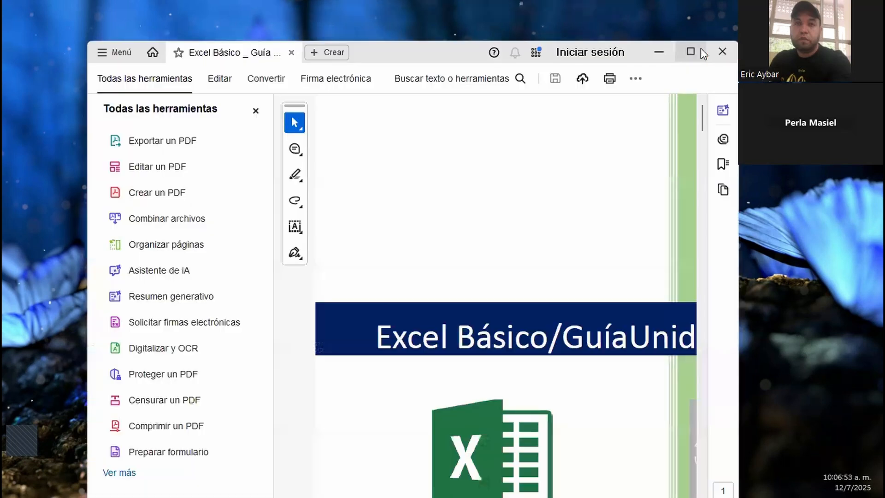
Maximize Acrobat, hide the Todas las herramientas panel, and scroll the guide to page 3
{"action": "mouse_move", "coordinate": [685, 58]}
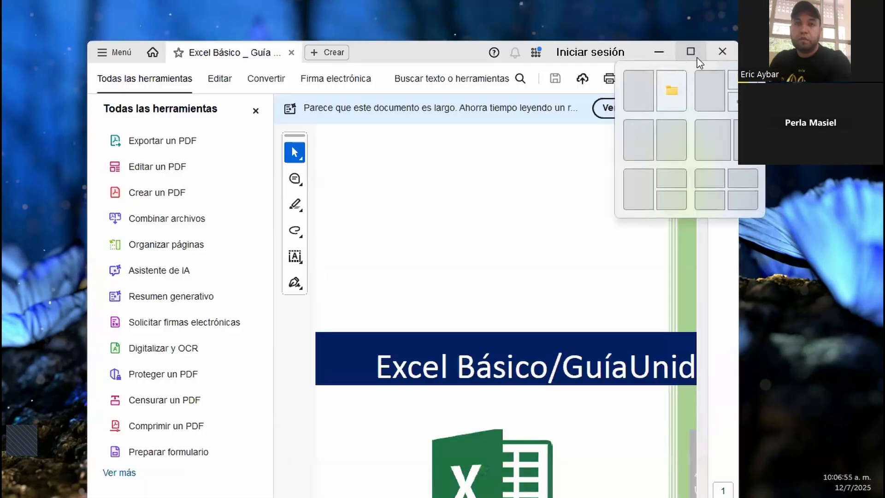
{"action": "left_click", "coordinate": [690, 52]}
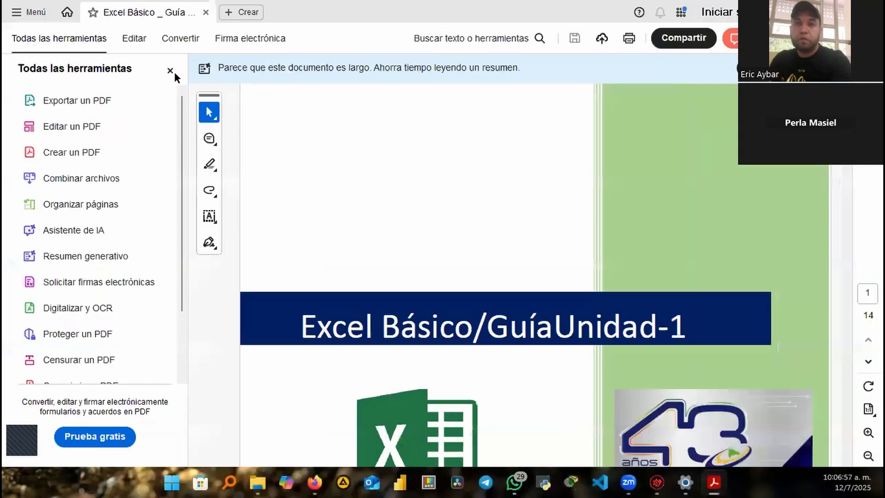
{"action": "left_click", "coordinate": [171, 70]}
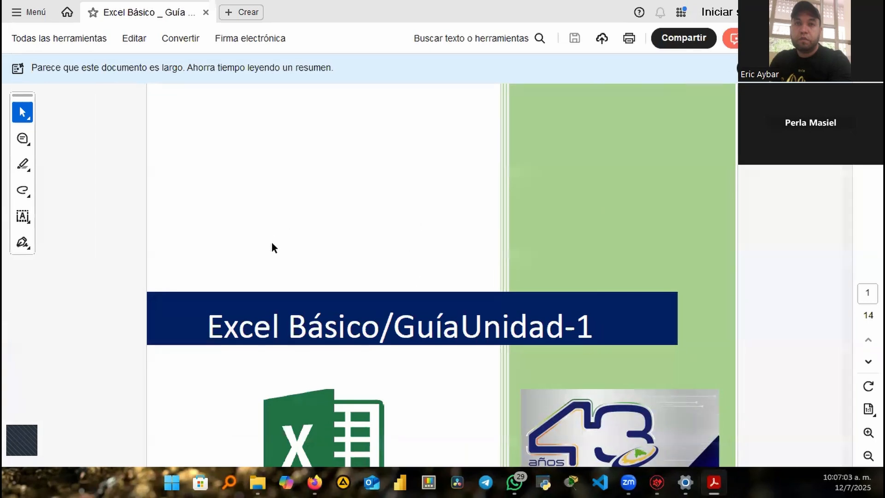
{"action": "scroll", "coordinate": [320, 182], "scroll_direction": "down", "scroll_amount": 8}
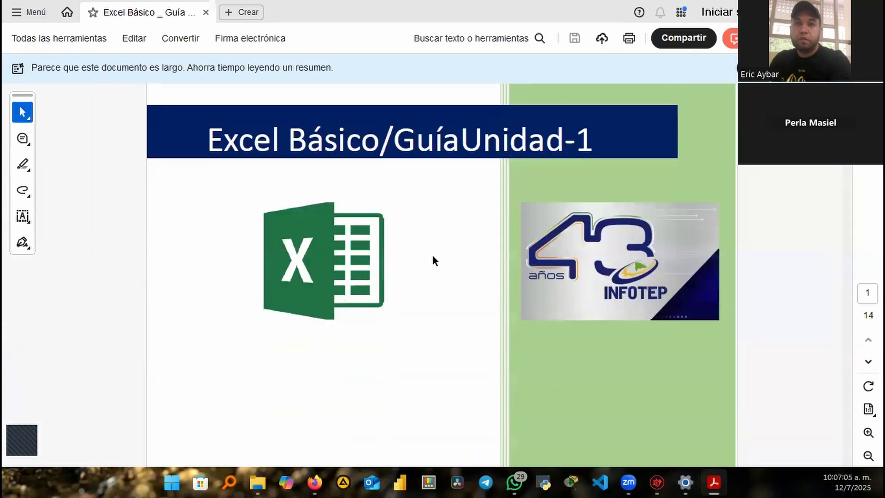
{"action": "scroll", "coordinate": [435, 253], "scroll_direction": "down", "scroll_amount": 8}
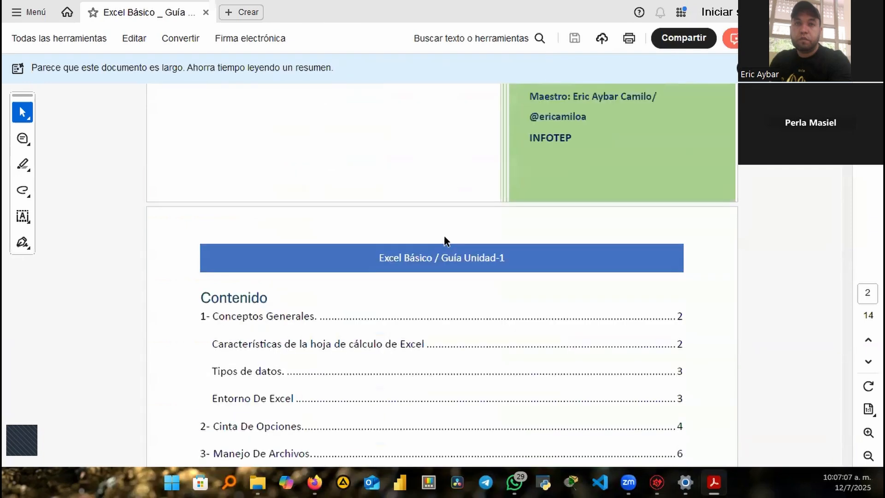
{"action": "scroll", "coordinate": [441, 237], "scroll_direction": "down", "scroll_amount": 10}
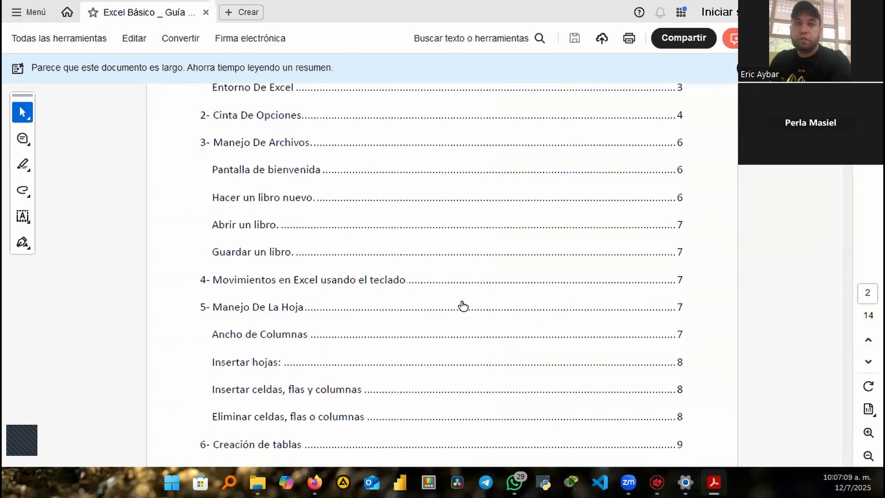
{"action": "scroll", "coordinate": [490, 333], "scroll_direction": "down", "scroll_amount": 3}
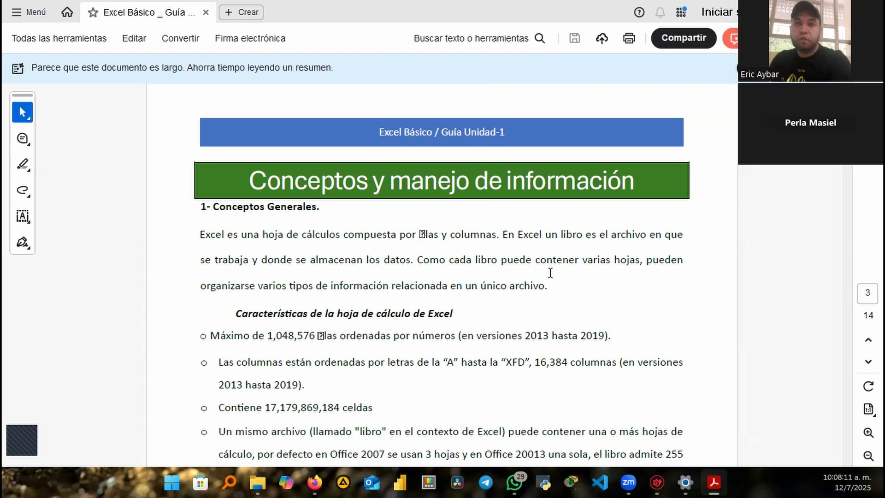
Keep the Acrobat guide scrolled at page 3 while Excel launches
{"action": "scroll", "coordinate": [562, 260], "scroll_direction": "down", "scroll_amount": 1}
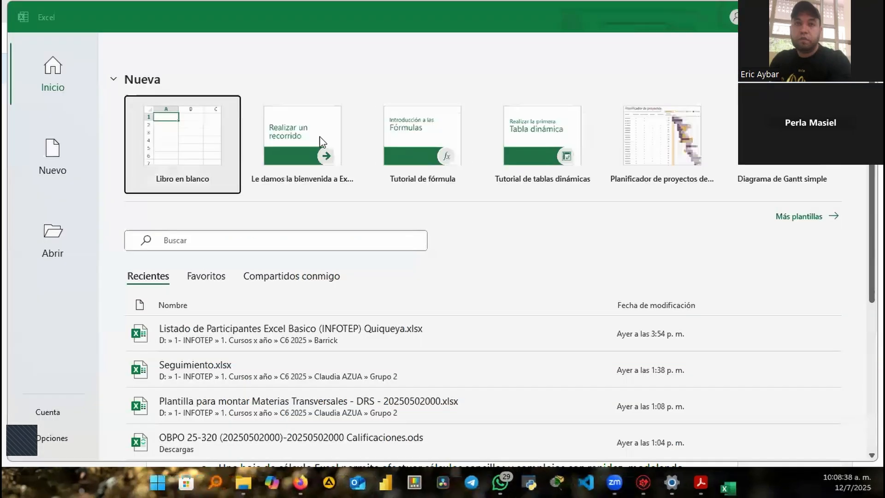
Create blank workbook Libro1, then jump to row 1048576, back to A1, and to column XFD
{"action": "left_click", "coordinate": [180, 136]}
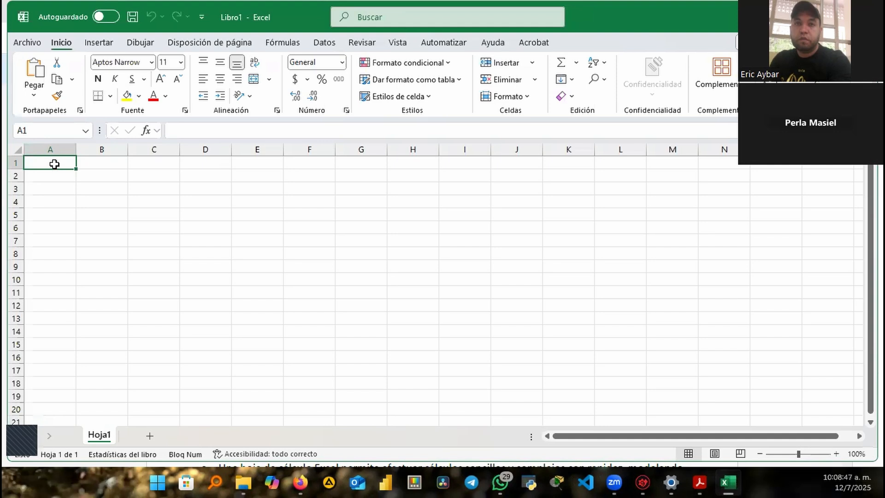
{"action": "key", "text": "ctrl+Down"}
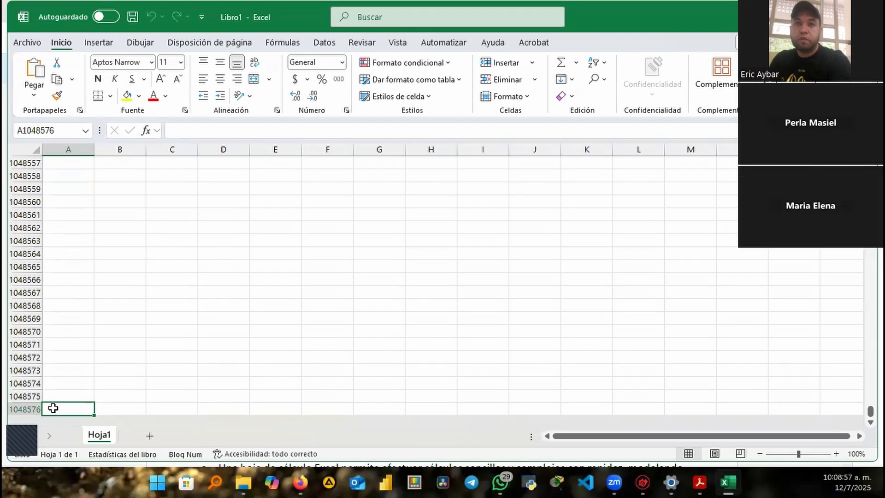
{"action": "key", "text": "ctrl+Home"}
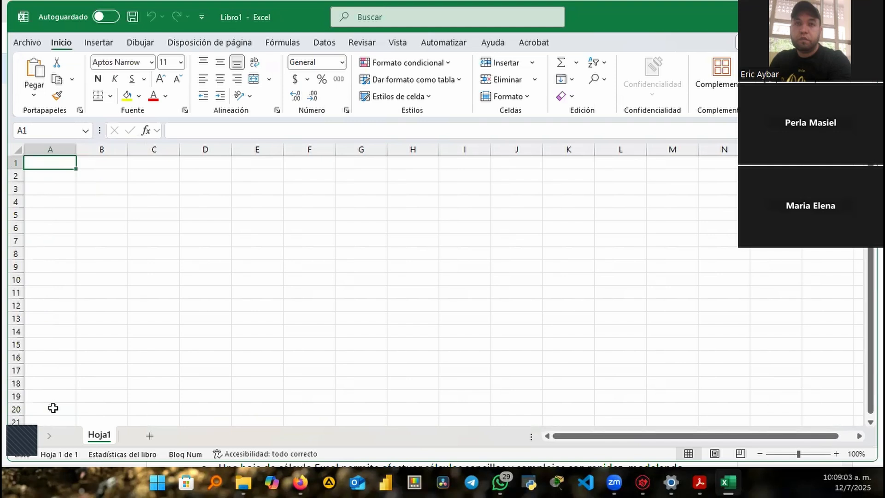
{"action": "key", "text": "ctrl+Right"}
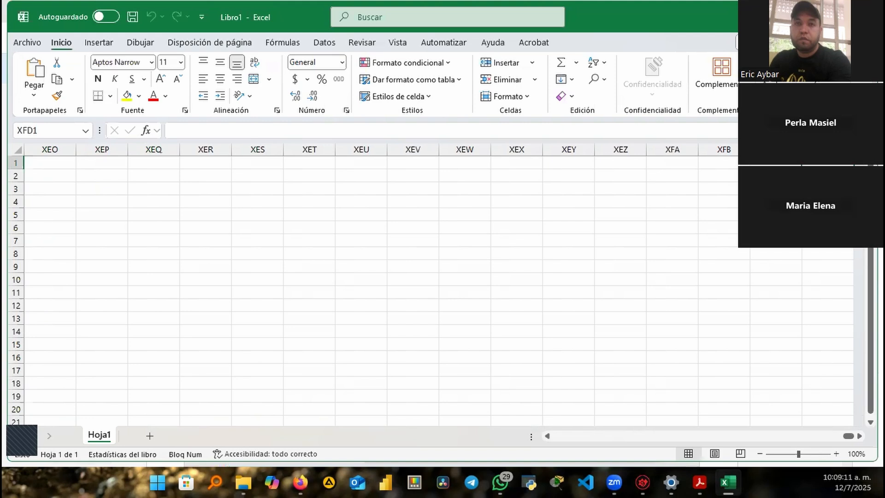
Restore Acrobat from full screen, then return to Excel, move along row 1 and back to A1
{"action": "key", "text": "alt+Tab"}
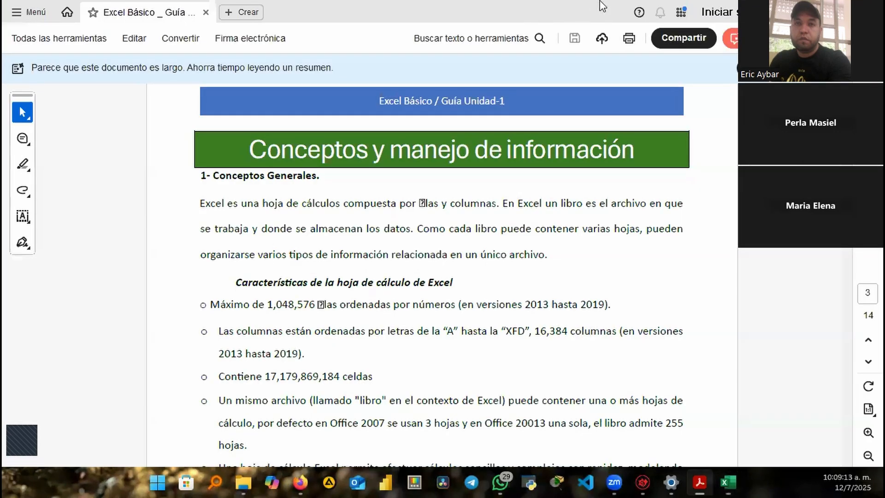
{"action": "mouse_move", "coordinate": [524, 6]}
{"action": "left_mouse_down"}
{"action": "mouse_move", "coordinate": [510, 10]}
{"action": "mouse_move", "coordinate": [510, 0]}
{"action": "left_mouse_up"}
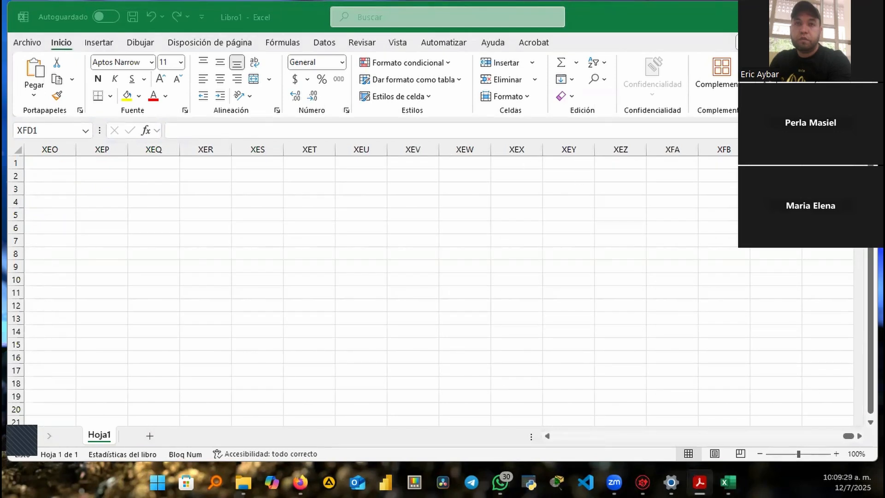
{"action": "key", "text": "alt+Tab"}
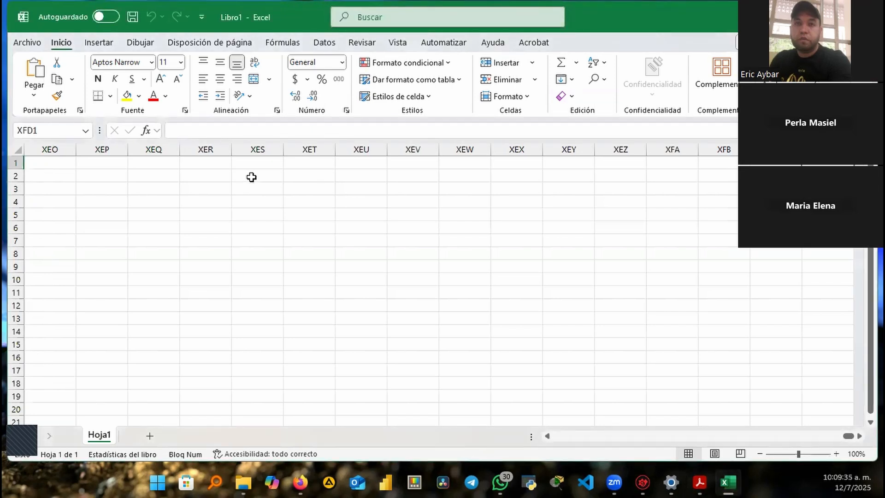
{"action": "key", "text": "ctrl+Home"}
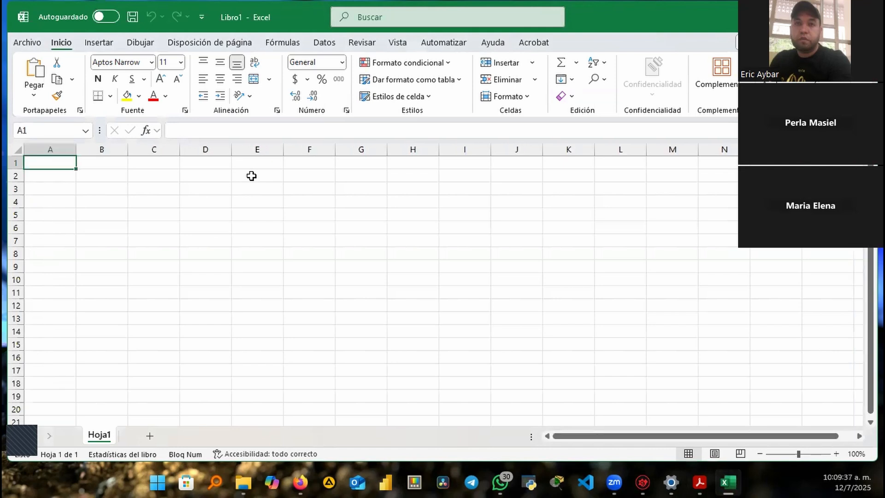
{"action": "key", "text": "Right"}
{"action": "key", "text": "Right"}
{"action": "key", "text": "Right"}
{"action": "key", "text": "Right"}
{"action": "key", "text": "Right"}
{"action": "key", "text": "Right"}
{"action": "key", "text": "Right"}
{"action": "key", "text": "Right"}
{"action": "key", "text": "Right"}
{"action": "key", "text": "Right"}
{"action": "key", "text": "Right"}
{"action": "key", "text": "Right"}
{"action": "key", "text": "Right"}
{"action": "key", "text": "Right"}
{"action": "key", "text": "Right"}
{"action": "key", "text": "Right"}
{"action": "key", "text": "Right"}
{"action": "key", "text": "Right"}
{"action": "key", "text": "Right"}
{"action": "key", "text": "Right"}
{"action": "key", "text": "Right"}
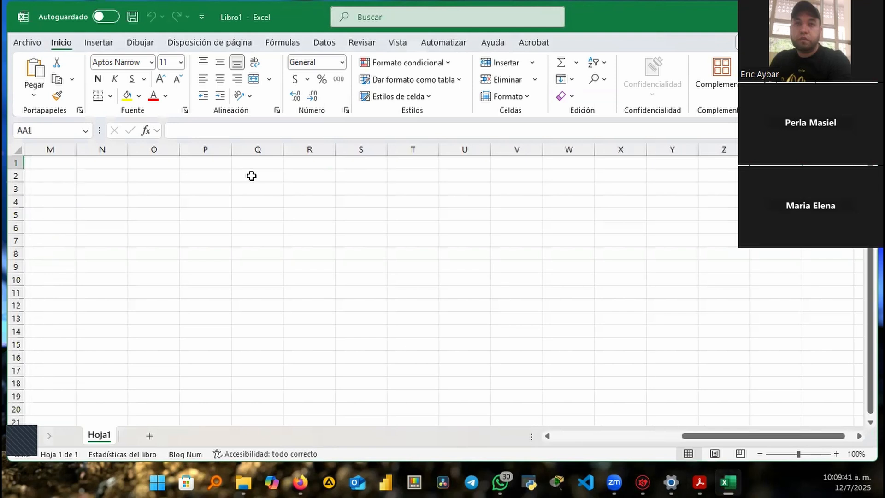
{"action": "key", "text": "Right"}
{"action": "key", "text": "Right"}
{"action": "key", "text": "Right"}
{"action": "key", "text": "Right"}
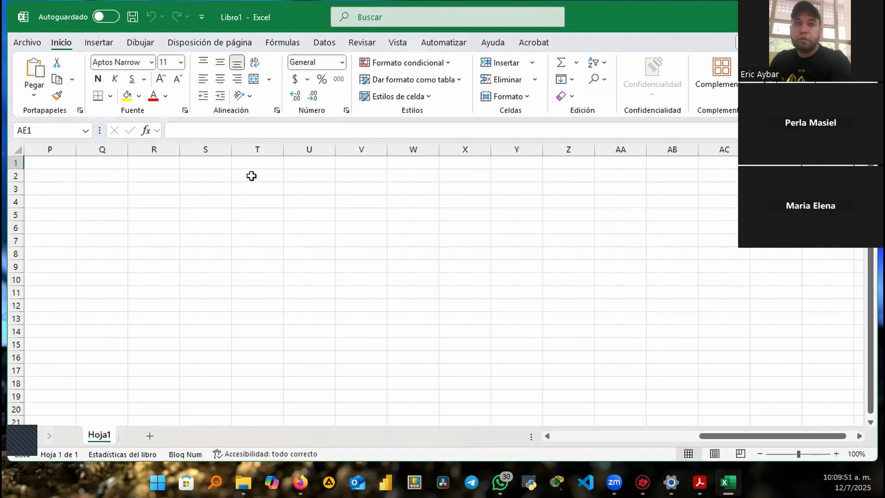
{"action": "key", "text": "ctrl+Home"}
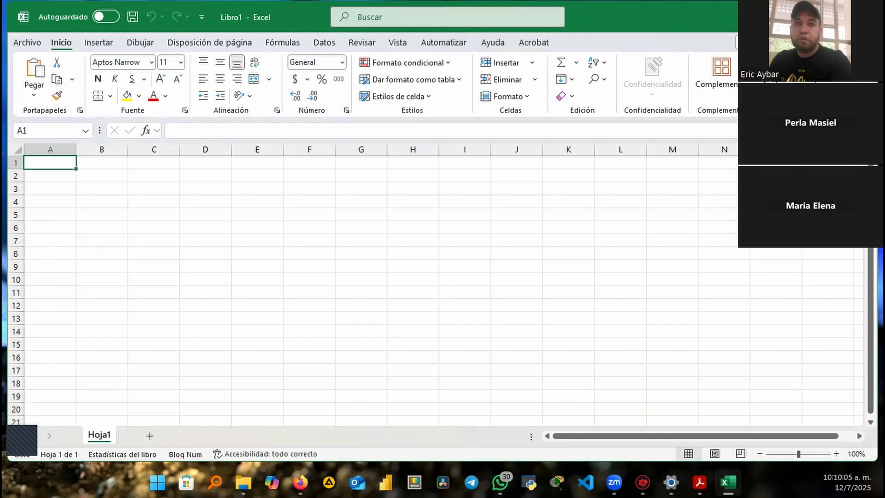
{"action": "left_click", "coordinate": [106, 179]}
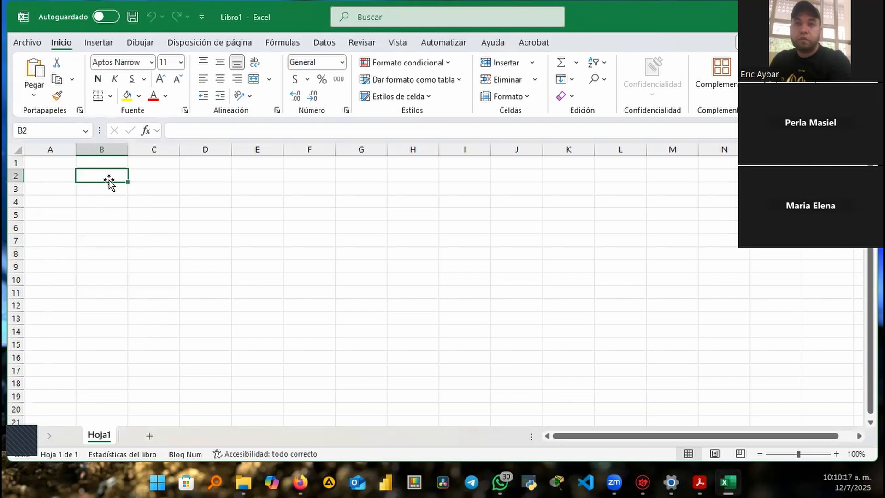
{"action": "key", "text": "shift+space"}
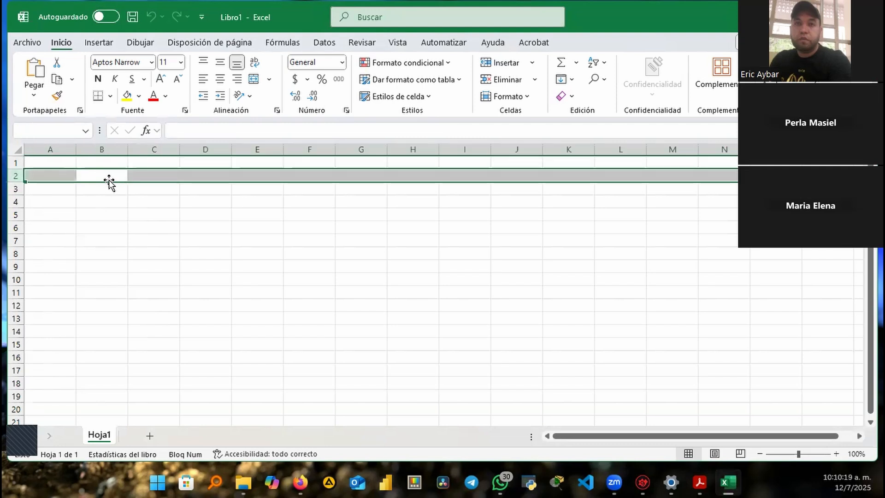
{"action": "key", "text": "ctrl+a"}
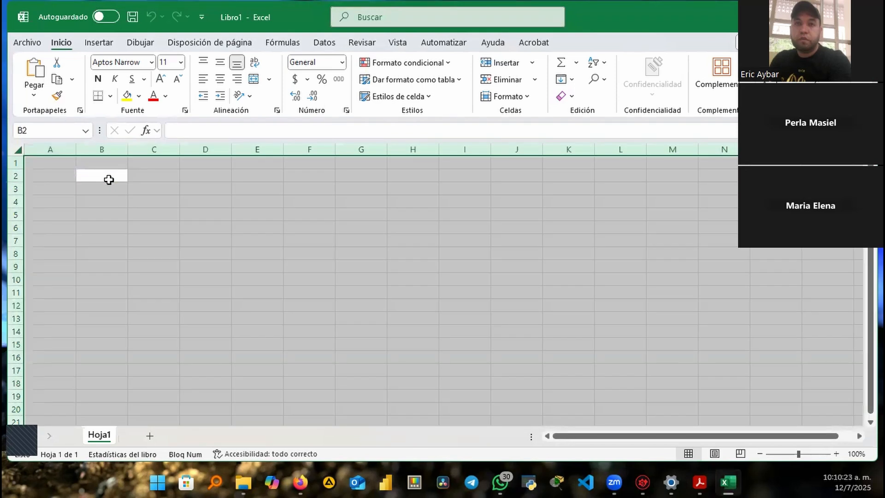
{"action": "key", "text": "Left"}
{"action": "key", "text": "Right"}
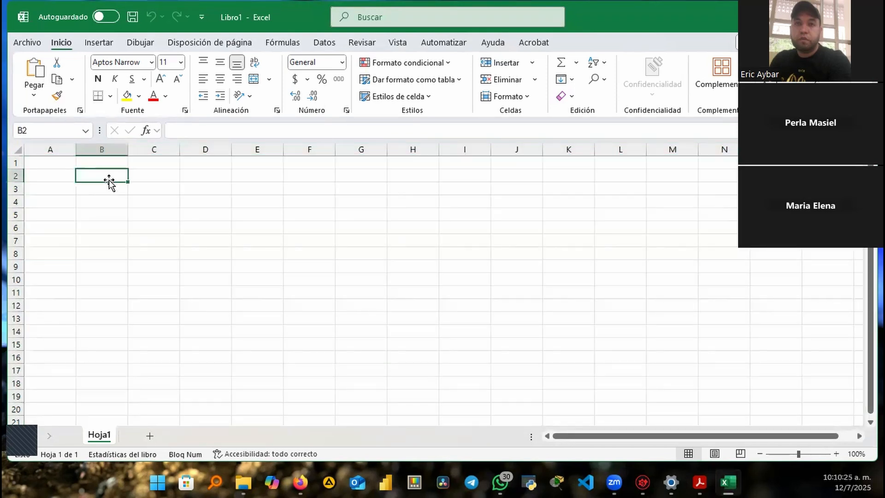
{"action": "key", "text": "ctrl+space"}
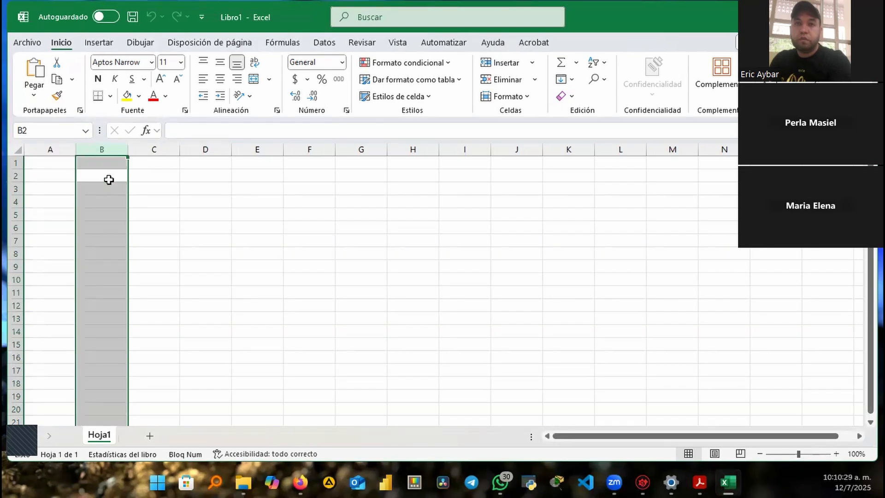
{"action": "key", "text": "Left"}
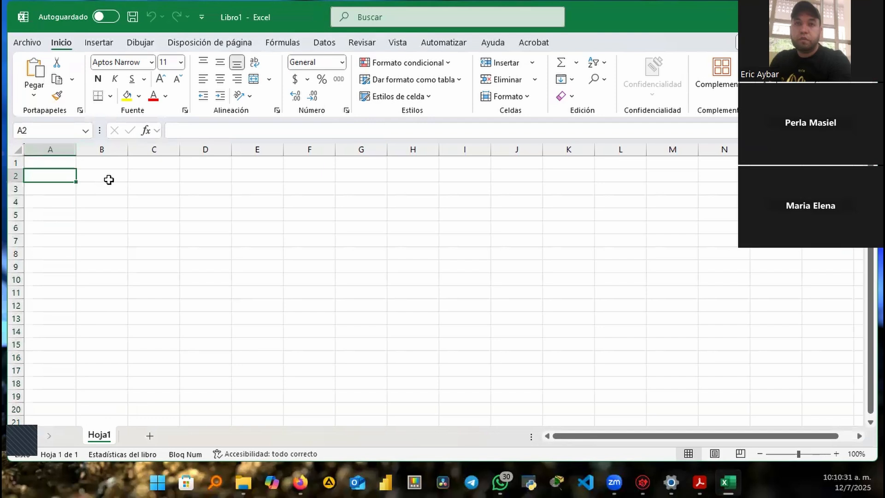
{"action": "key", "text": "Down"}
{"action": "key", "text": "Down"}
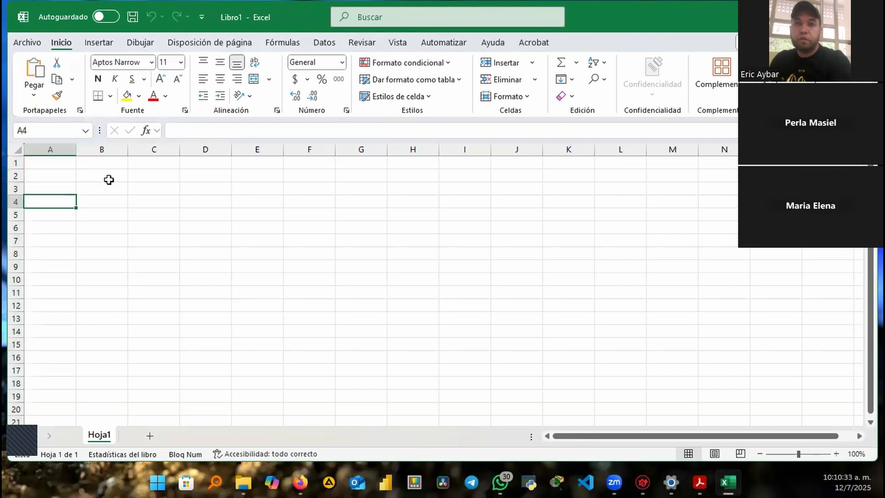
{"action": "key", "text": "shift+space"}
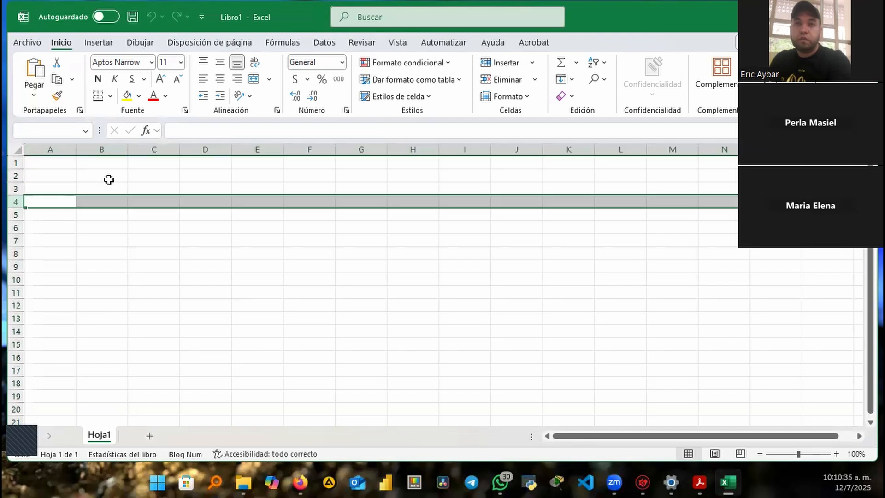
{"action": "key", "text": "Down"}
{"action": "key", "text": "Up"}
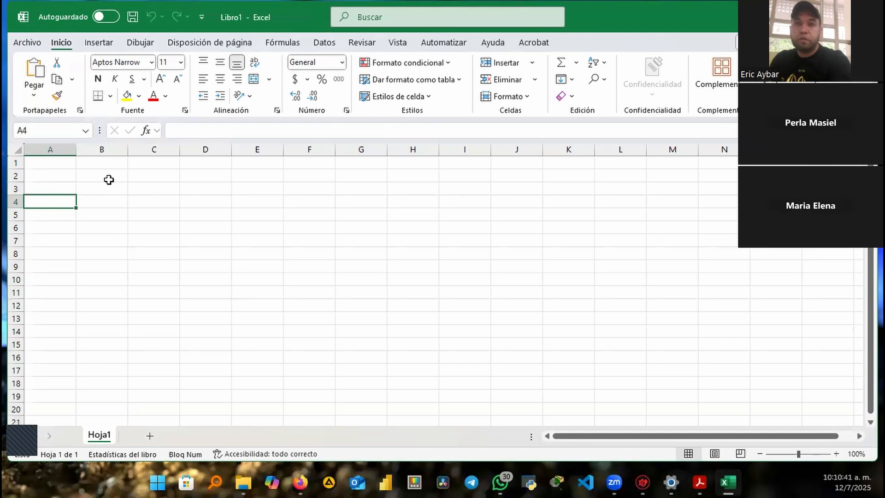
{"action": "key", "text": "Down"}
{"action": "key", "text": "Down"}
{"action": "key", "text": "Down"}
{"action": "key", "text": "Down"}
{"action": "key", "text": "Down"}
{"action": "key", "text": "Down"}
{"action": "key", "text": "Down"}
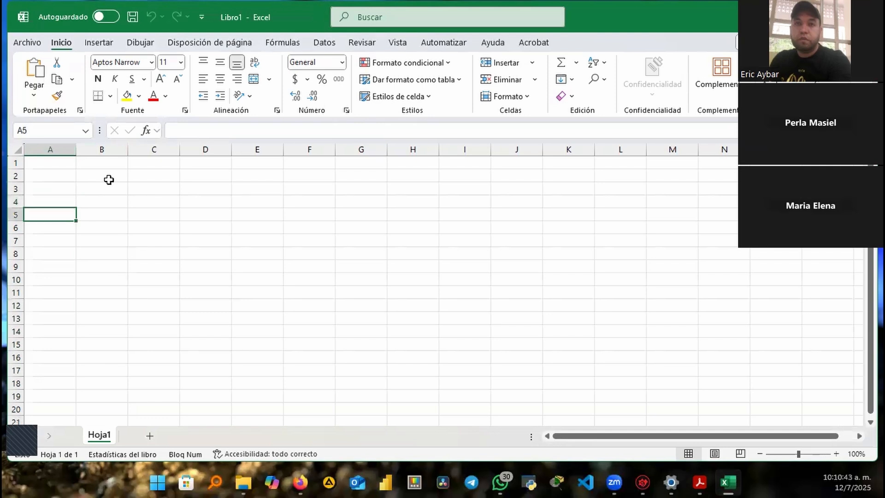
{"action": "key", "text": "Up"}
{"action": "key", "text": "Up"}
{"action": "key", "text": "Up"}
{"action": "key", "text": "Up"}
{"action": "key", "text": "Up"}
{"action": "key", "text": "Up"}
{"action": "key", "text": "Up"}
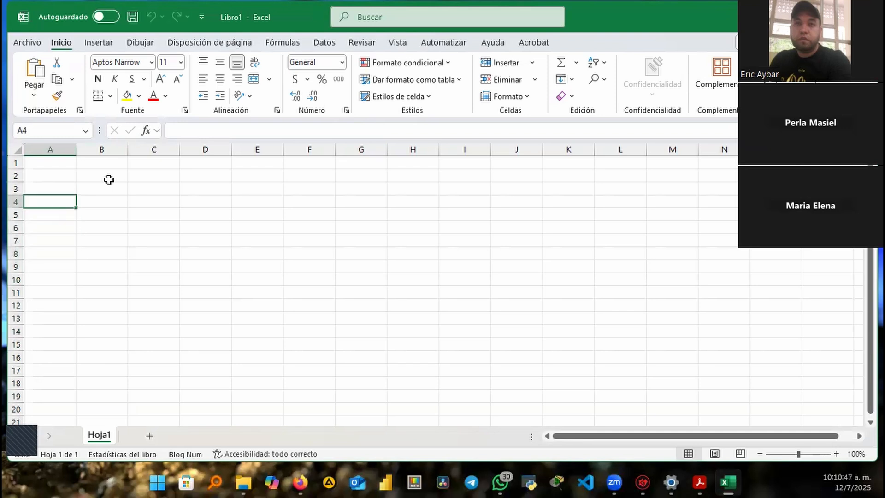
{"action": "key", "text": "Right"}
{"action": "key", "text": "Right"}
{"action": "key", "text": "Right"}
{"action": "key", "text": "Right"}
{"action": "key", "text": "Right"}
{"action": "key", "text": "Right"}
{"action": "key", "text": "Right"}
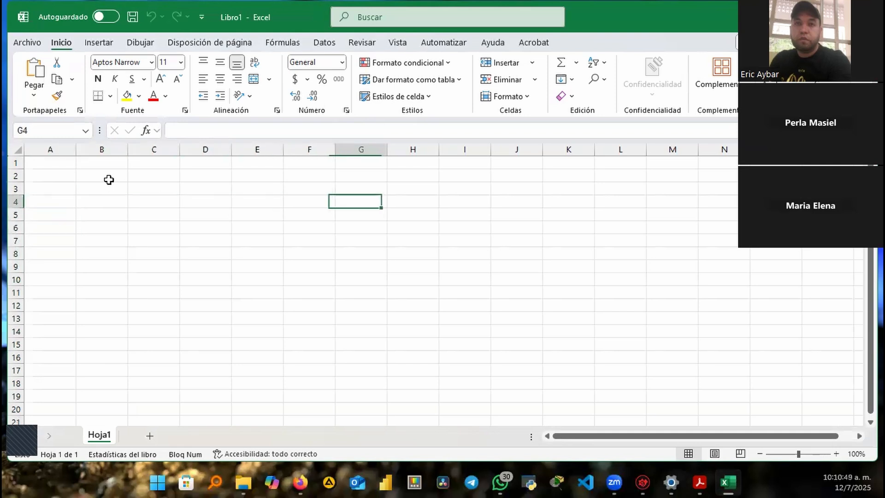
{"action": "key", "text": "Left"}
{"action": "key", "text": "Left"}
{"action": "key", "text": "Left"}
{"action": "key", "text": "Left"}
{"action": "key", "text": "Left"}
{"action": "key", "text": "Left"}
{"action": "key", "text": "Left"}
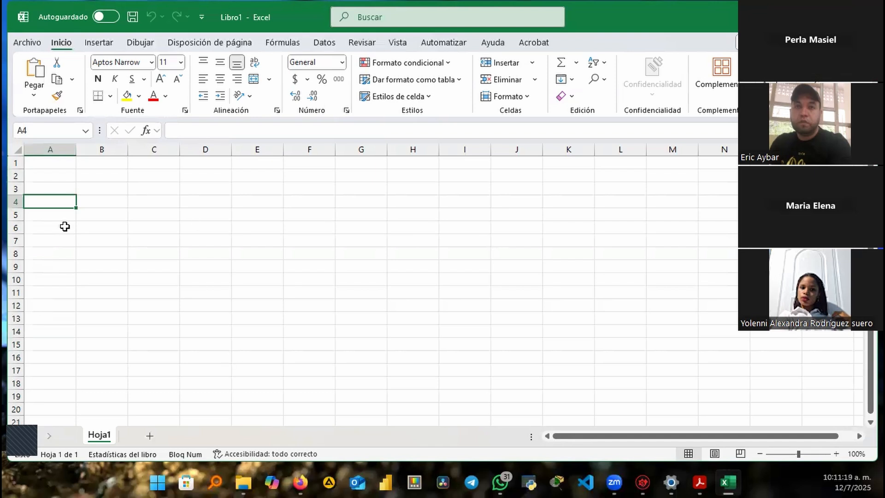
{"action": "left_click", "coordinate": [114, 189]}
{"action": "left_click", "coordinate": [391, 177]}
{"action": "left_click", "coordinate": [189, 202]}
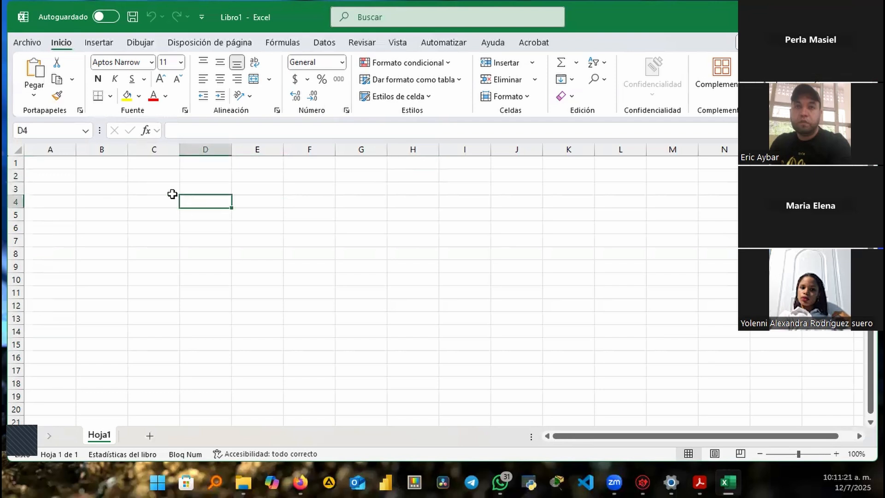
{"action": "left_click", "coordinate": [158, 187]}
{"action": "left_click", "coordinate": [143, 174]}
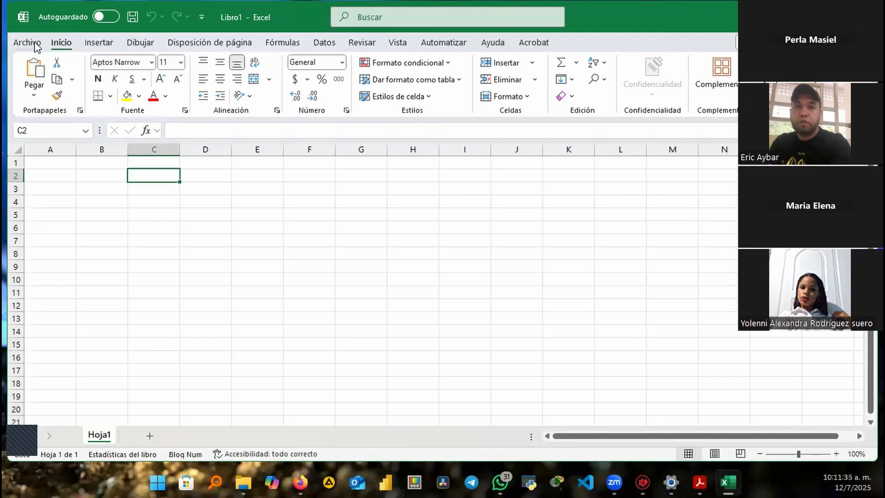
{"action": "key", "text": "ctrl"}
{"action": "key", "text": "ctrl"}
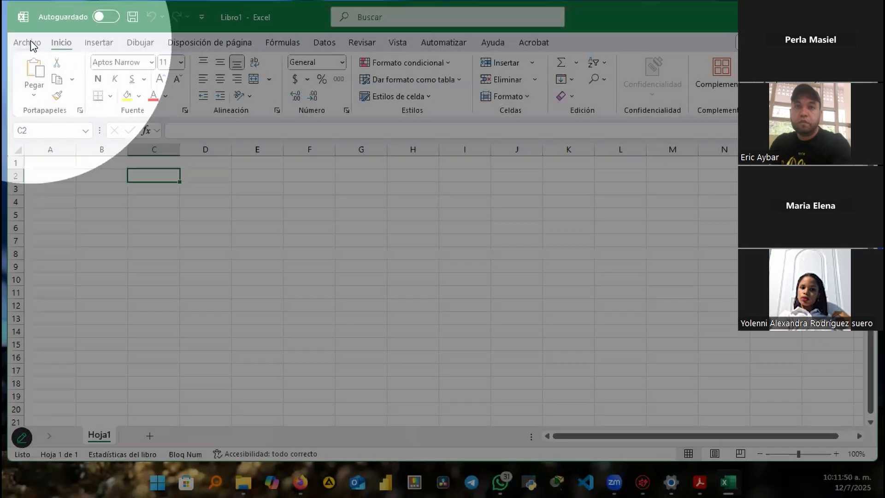
Tick Programador under Personalizar cinta de opciones in Excel Options and confirm with Aceptar
{"action": "left_click", "coordinate": [30, 42]}
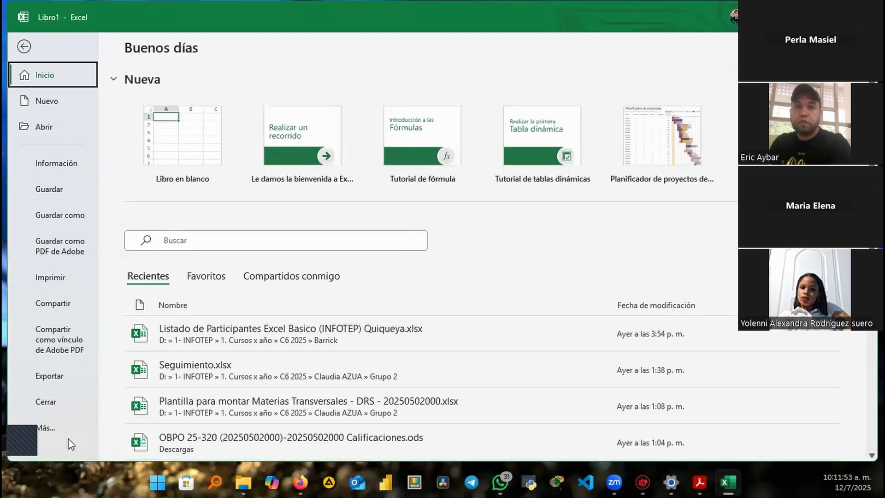
{"action": "left_click", "coordinate": [40, 427]}
{"action": "left_click", "coordinate": [156, 422]}
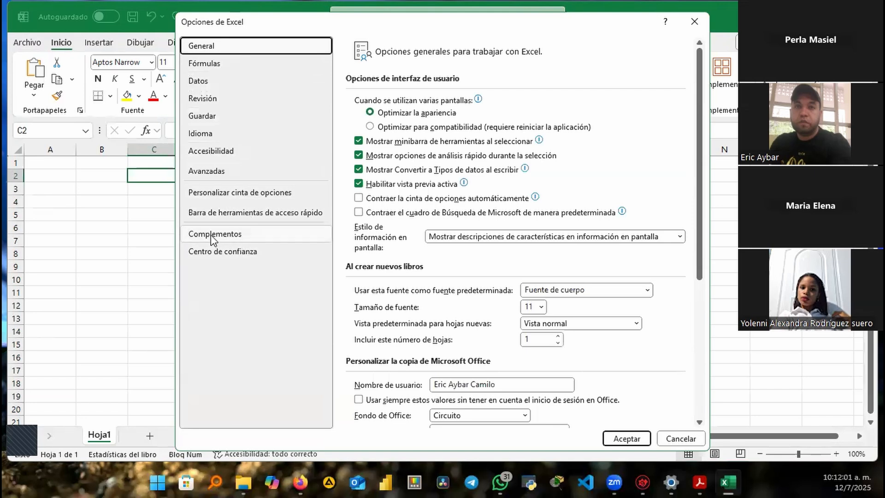
{"action": "scroll", "coordinate": [549, 251], "scroll_direction": "down", "scroll_amount": 3}
{"action": "scroll", "coordinate": [550, 251], "scroll_direction": "down", "scroll_amount": 2}
{"action": "scroll", "coordinate": [584, 250], "scroll_direction": "up", "scroll_amount": 5}
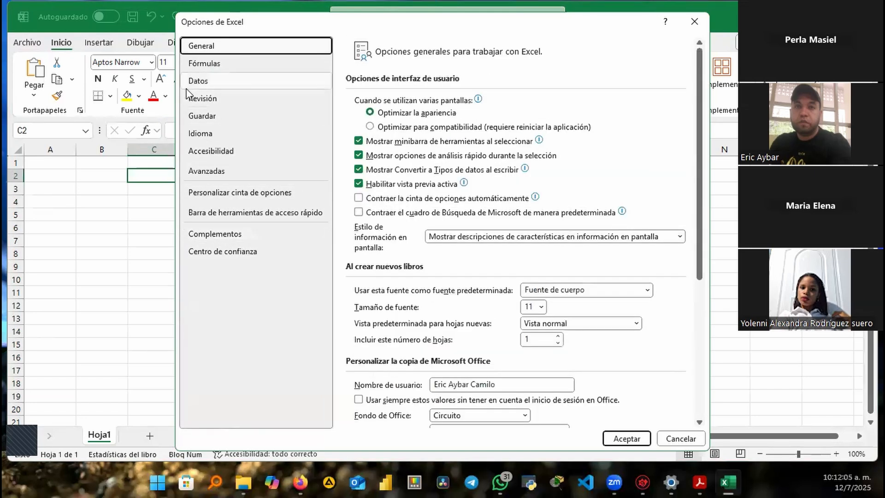
{"action": "left_click", "coordinate": [261, 198]}
{"action": "scroll", "coordinate": [667, 312], "scroll_direction": "down", "scroll_amount": 3}
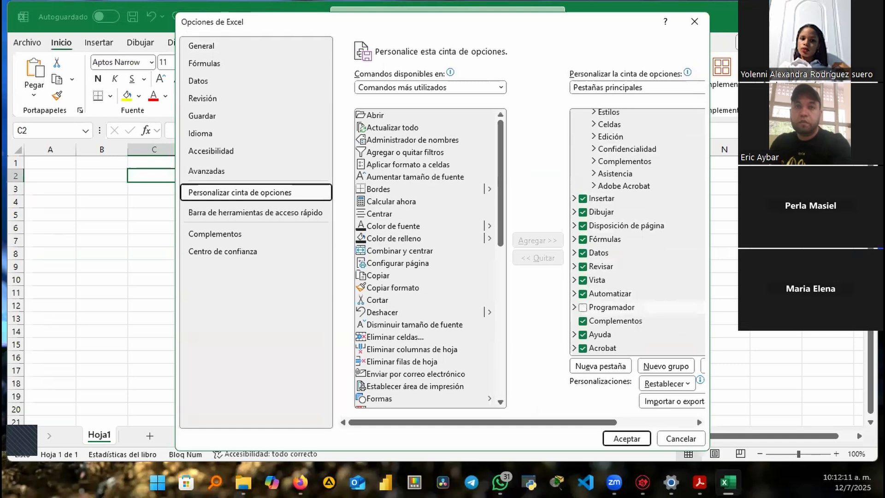
{"action": "left_click_drag", "start_coordinate": [304, 31], "coordinate": [250, 92]}
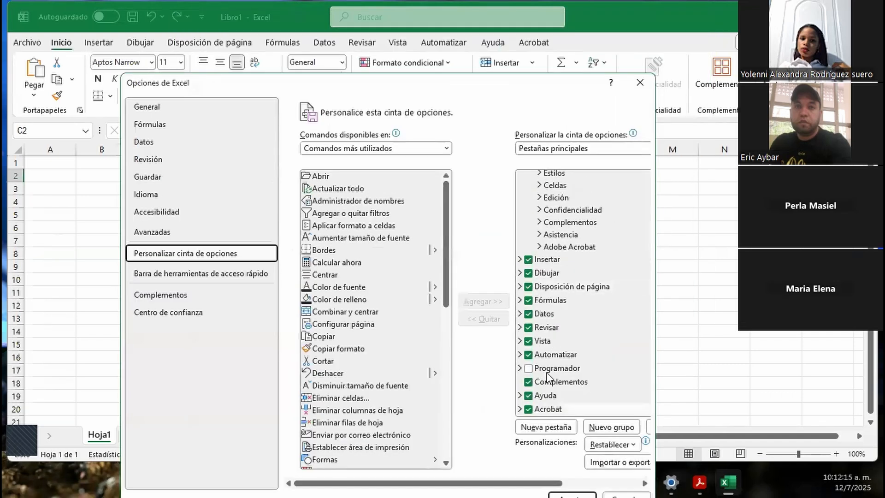
{"action": "left_click", "coordinate": [528, 369]}
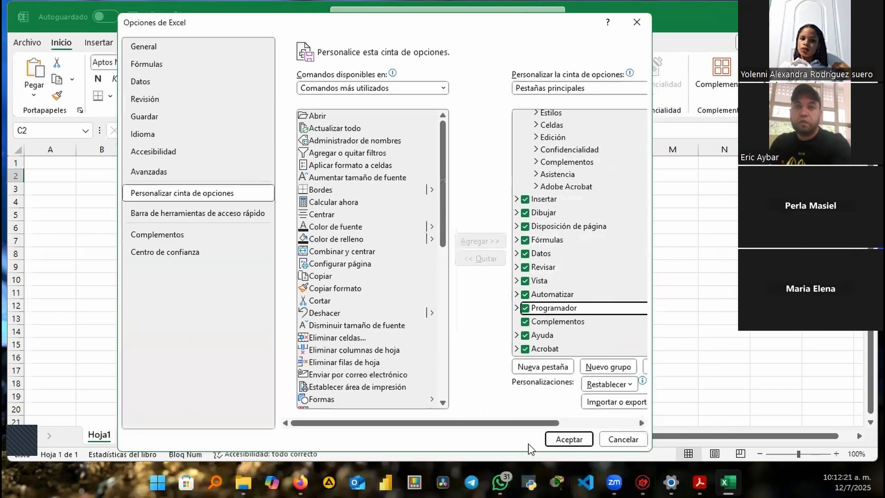
{"action": "left_click", "coordinate": [572, 440]}
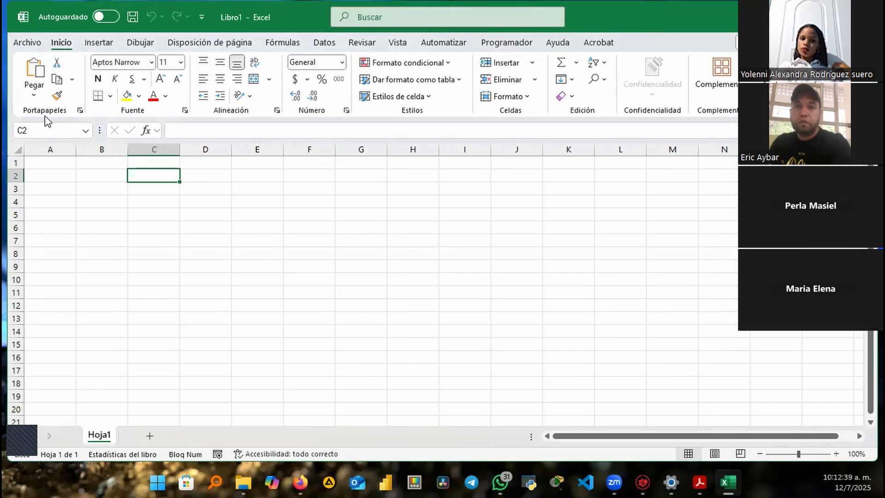
Maximize the Libro1 Excel window from its title bar
{"action": "key", "text": "ctrl"}
{"action": "key", "text": "ctrl"}
{"action": "double_click", "coordinate": [235, 26]}
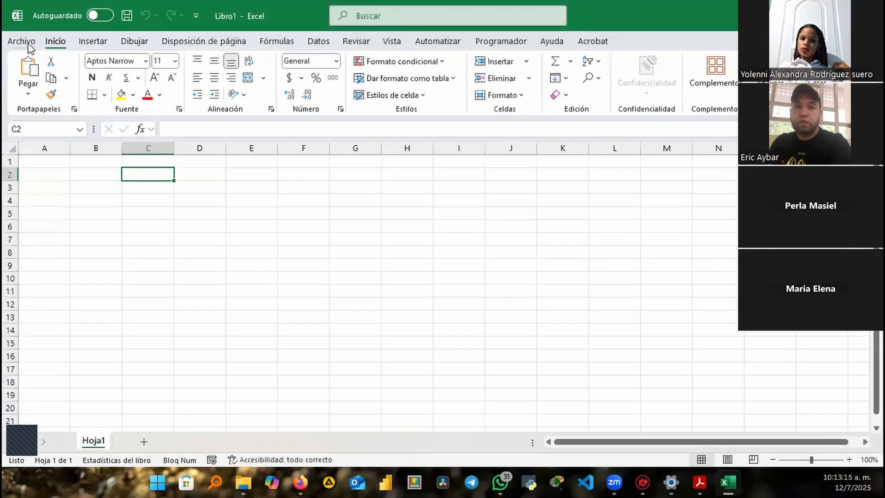
Reopen Excel Options via Archivo > Más and go to Personalizar cinta de opciones
{"action": "left_click", "coordinate": [28, 44]}
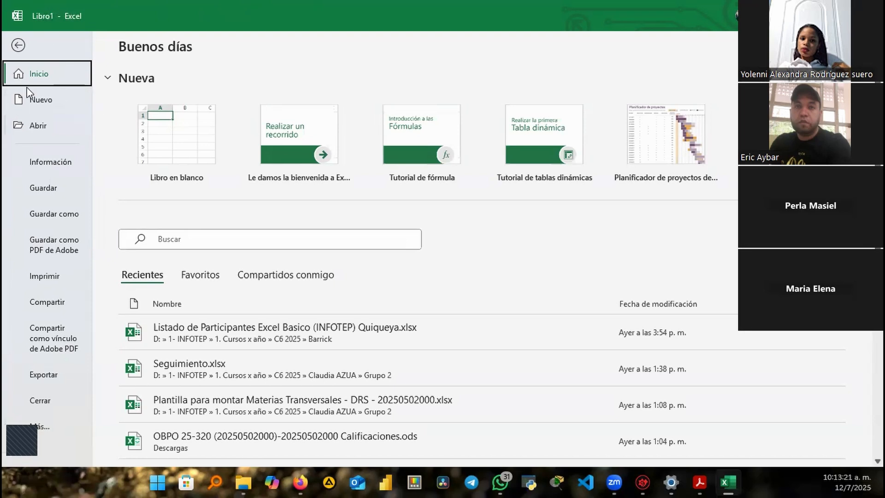
{"action": "left_click", "coordinate": [44, 428]}
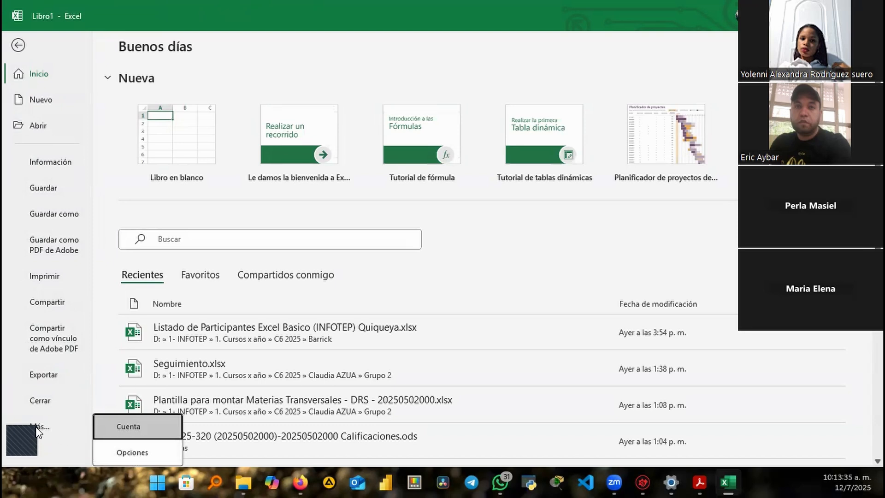
{"action": "left_click", "coordinate": [132, 451]}
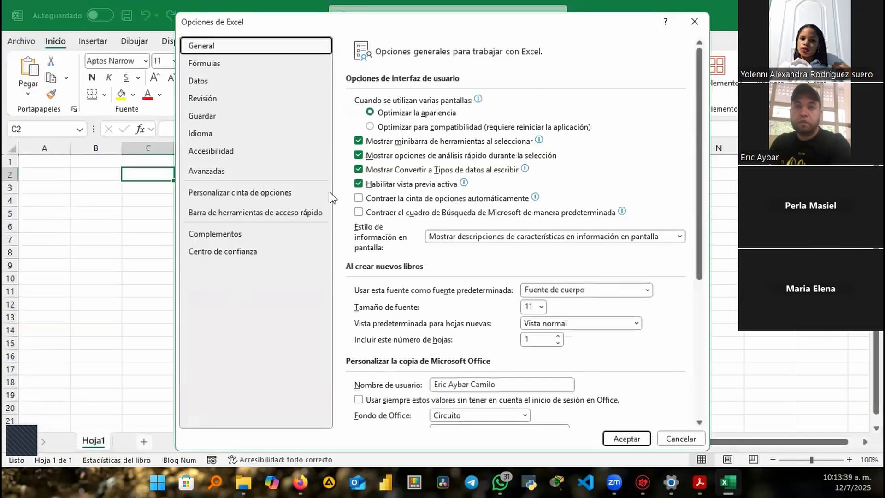
{"action": "left_click", "coordinate": [218, 197]}
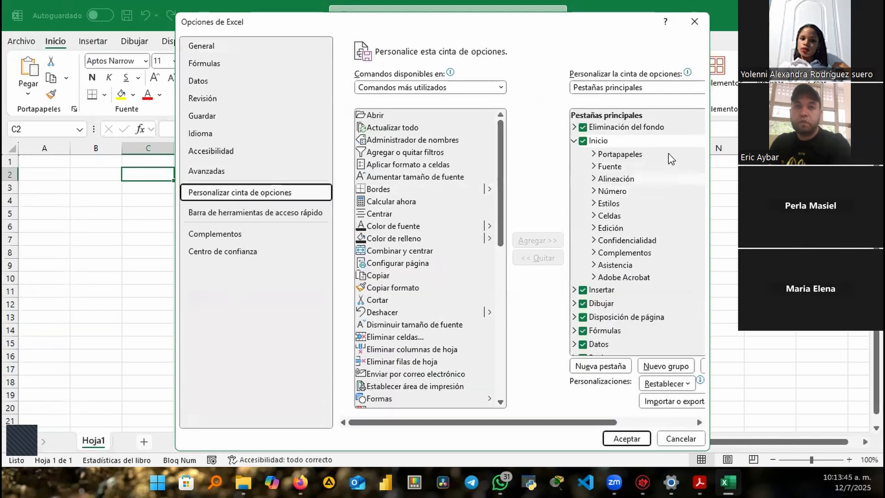
Collapse the Inicio group list, then reposition and widen the Opciones de Excel dialog
{"action": "left_click", "coordinate": [575, 141]}
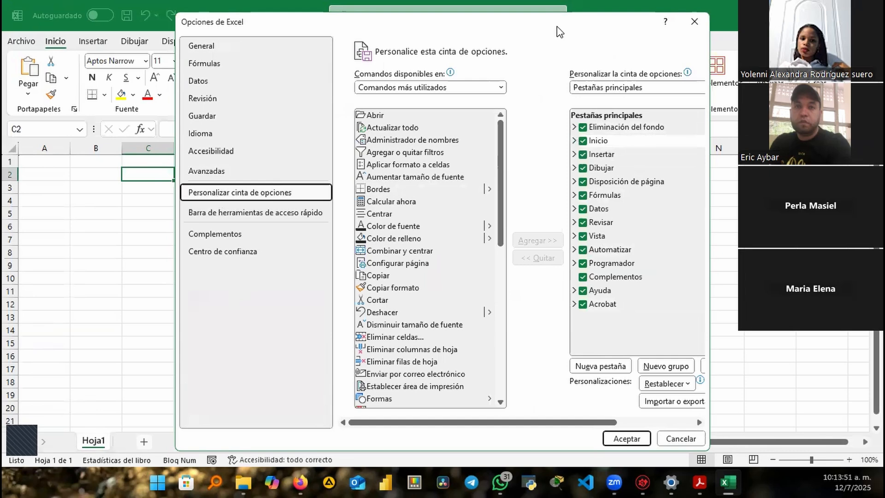
{"action": "left_click_drag", "start_coordinate": [557, 26], "coordinate": [524, 76]}
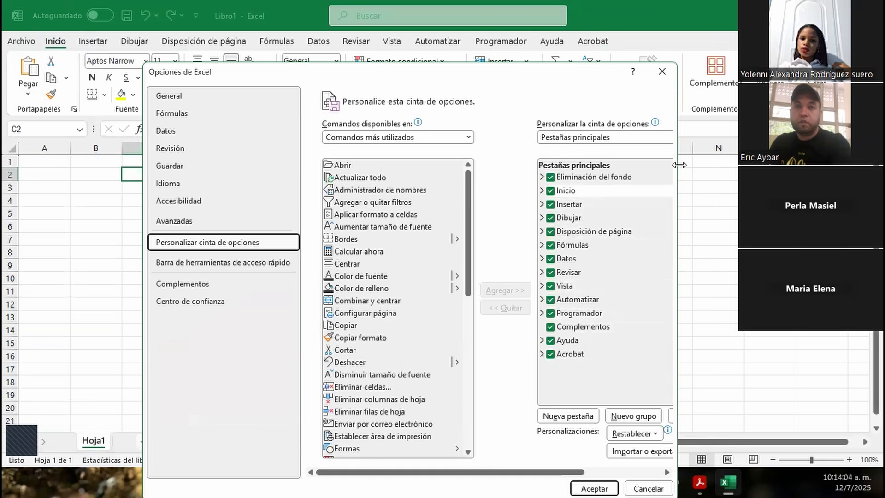
{"action": "left_click_drag", "start_coordinate": [678, 165], "coordinate": [787, 165]}
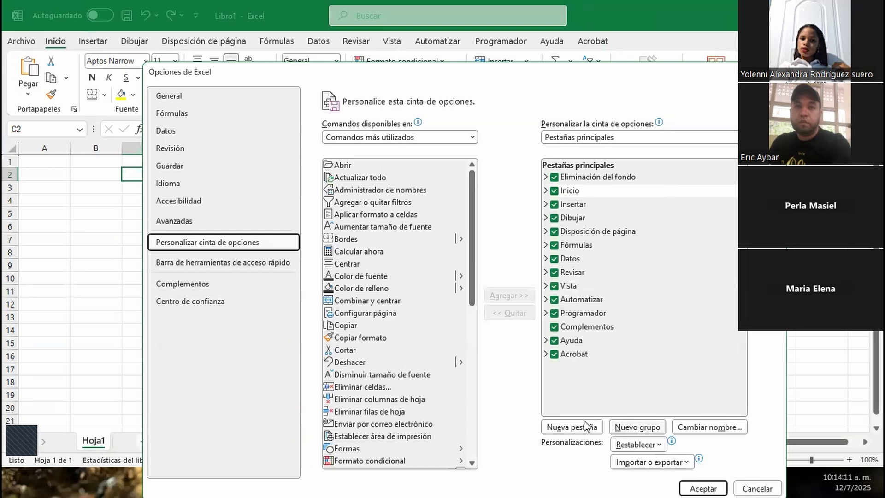
Add a new custom tab and rename its new group to the presenter's name with the red shield symbol
{"action": "left_click", "coordinate": [574, 427]}
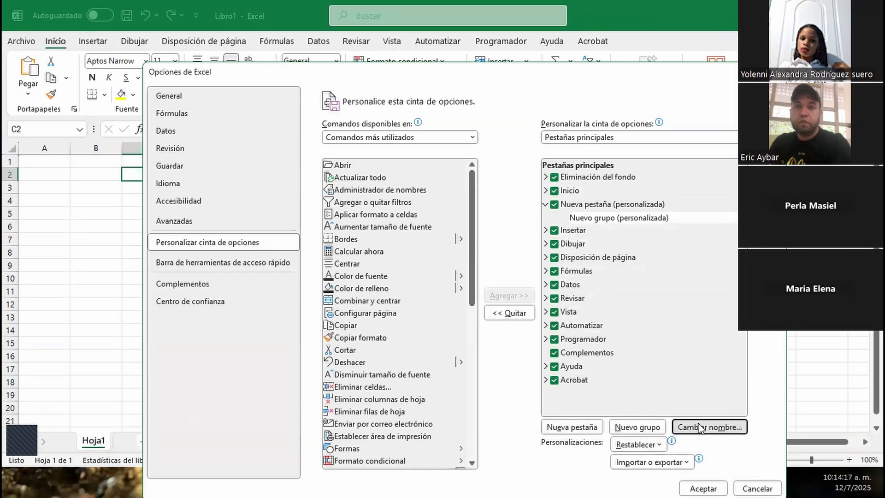
{"action": "left_click", "coordinate": [683, 427]}
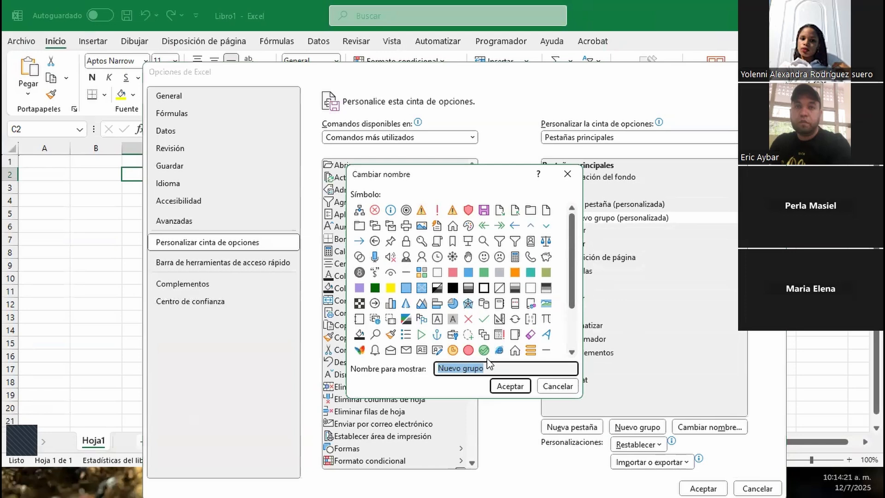
{"action": "type", "text": "Eric Aybar"}
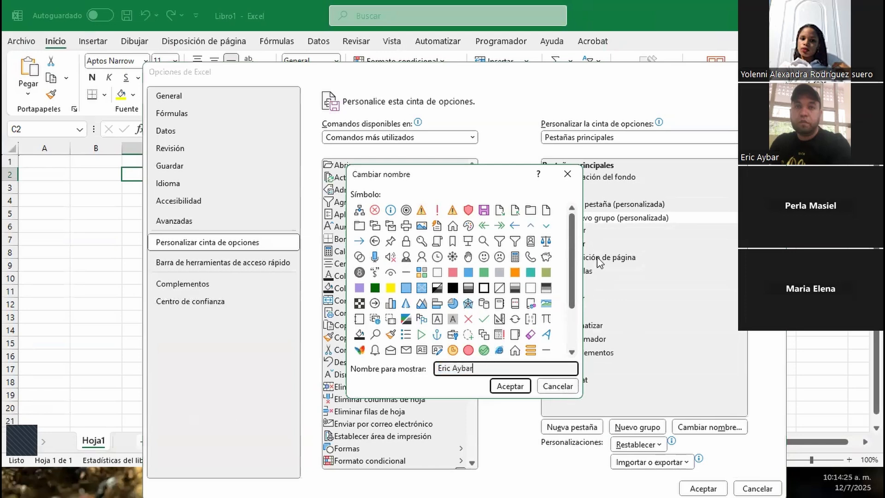
{"action": "left_click", "coordinate": [469, 212]}
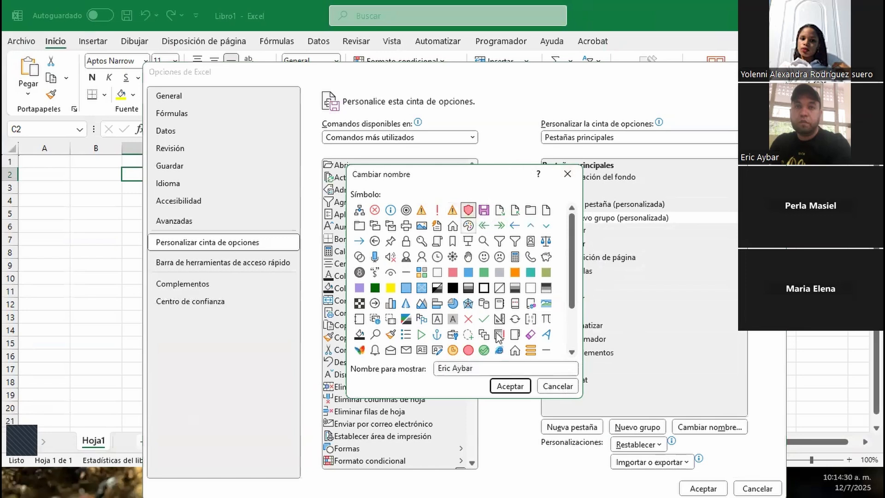
{"action": "left_click", "coordinate": [509, 386]}
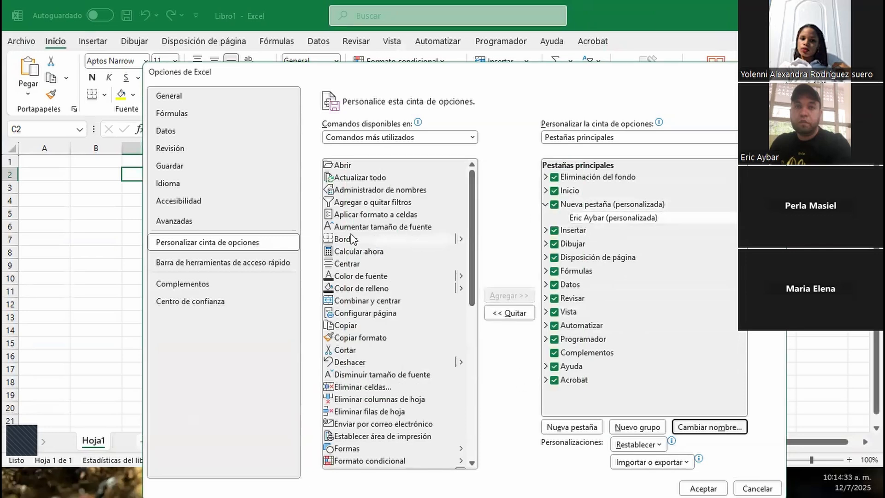
Add the Agregar o quitar filtros and Calcular ahora commands to the custom group
{"action": "left_click", "coordinate": [350, 204]}
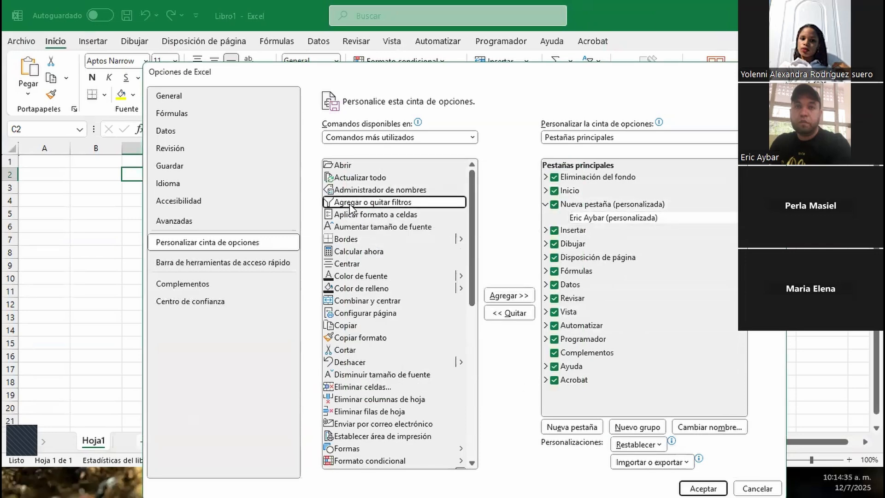
{"action": "left_click", "coordinate": [500, 298]}
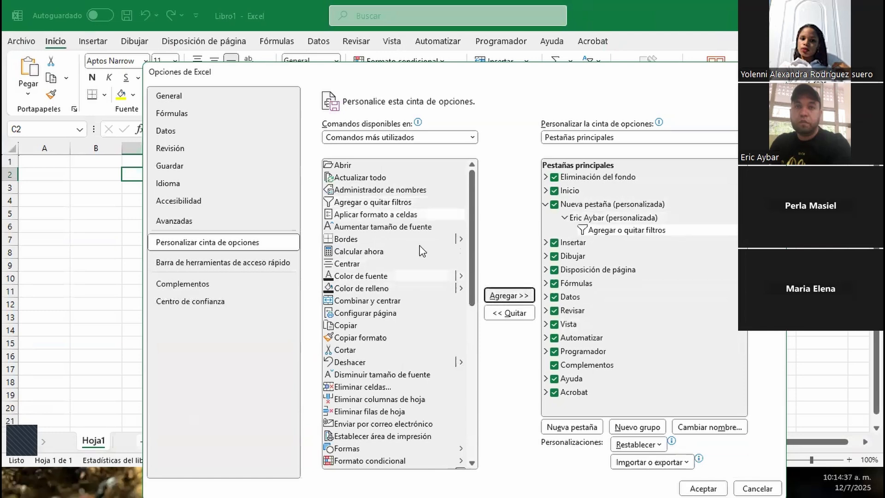
{"action": "left_click", "coordinate": [366, 251]}
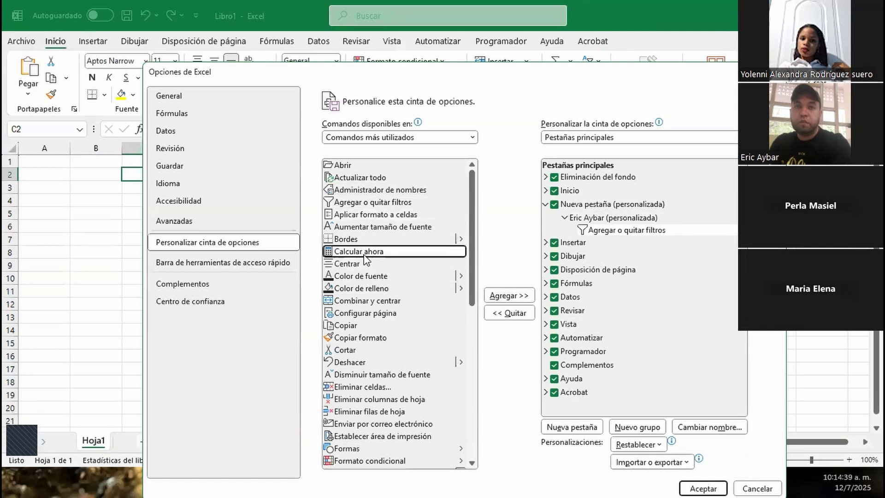
{"action": "left_click", "coordinate": [496, 297]}
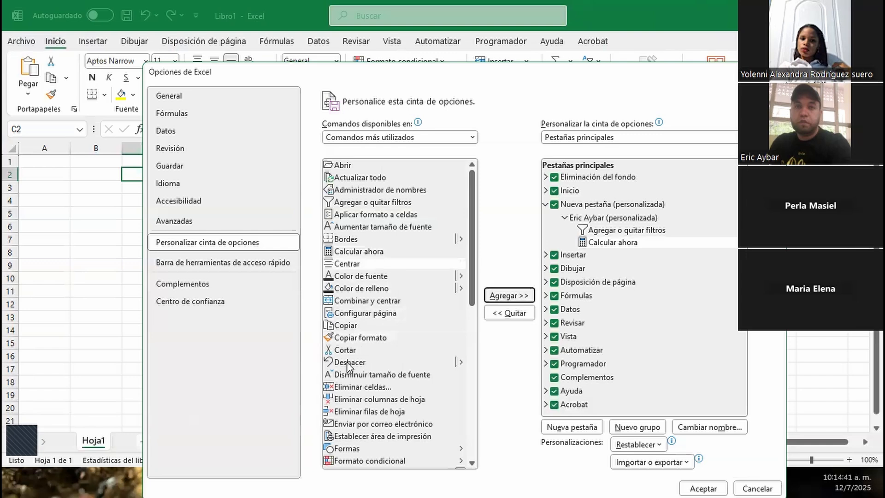
Add Inmovilizar and Insertar celdas to the custom group and apply the ribbon changes
{"action": "scroll", "coordinate": [361, 400], "scroll_direction": "down", "scroll_amount": 2}
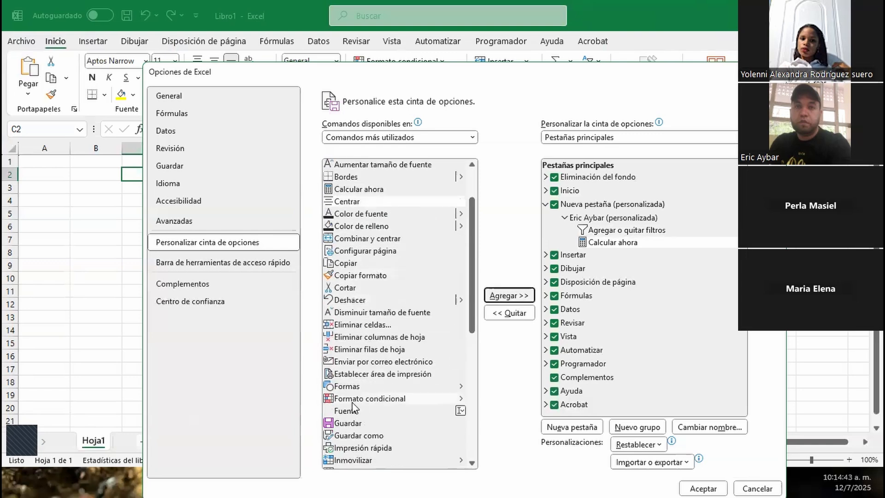
{"action": "left_click", "coordinate": [371, 400]}
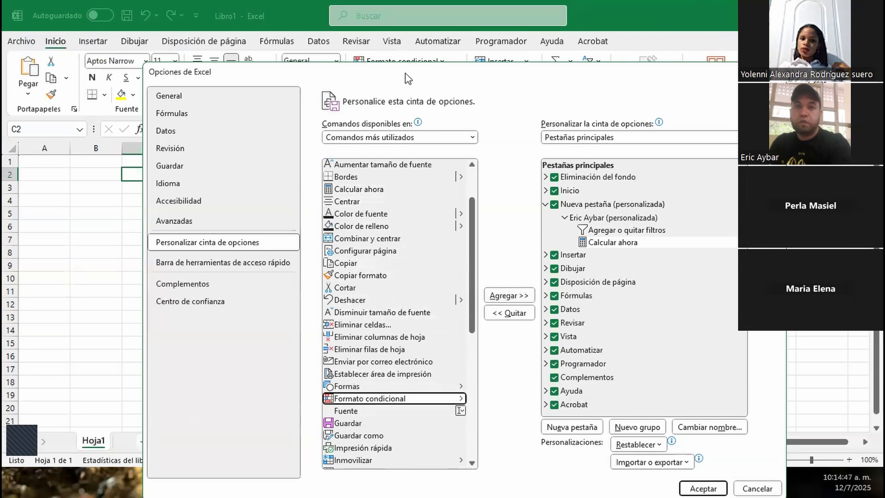
{"action": "scroll", "coordinate": [394, 416], "scroll_direction": "down", "scroll_amount": 1}
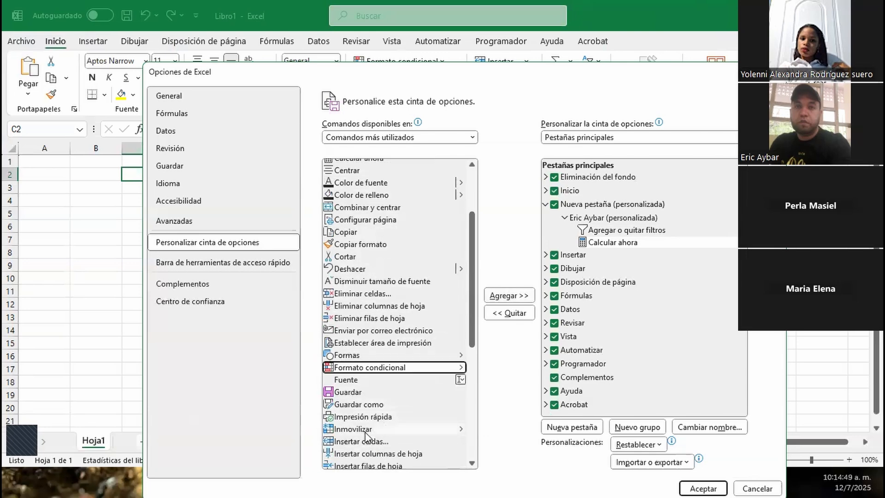
{"action": "left_click", "coordinate": [366, 430]}
{"action": "left_click", "coordinate": [509, 295]}
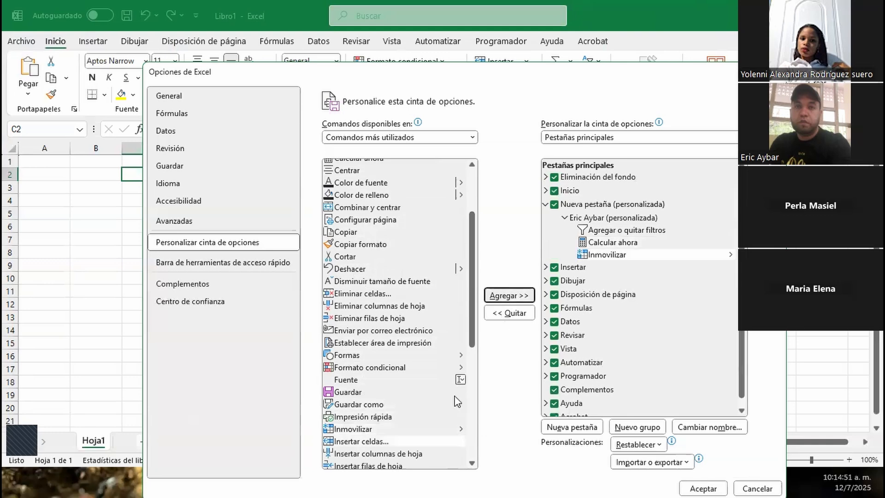
{"action": "left_click", "coordinate": [356, 442]}
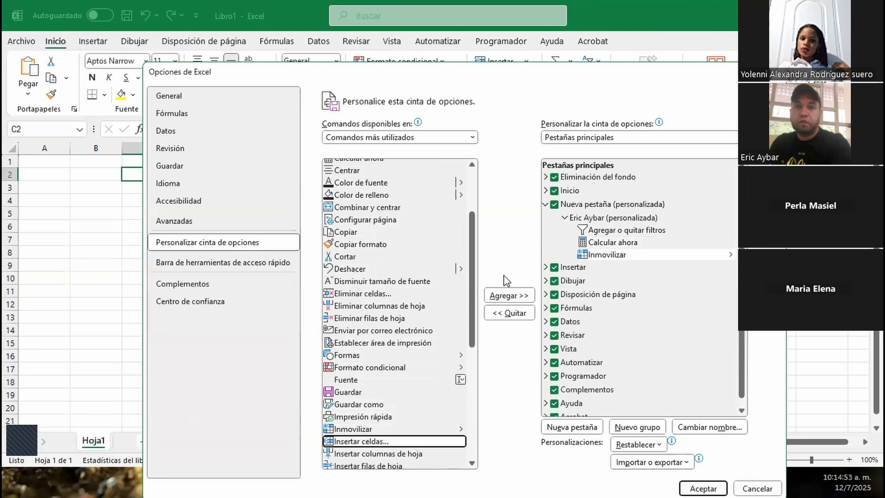
{"action": "left_click", "coordinate": [496, 295]}
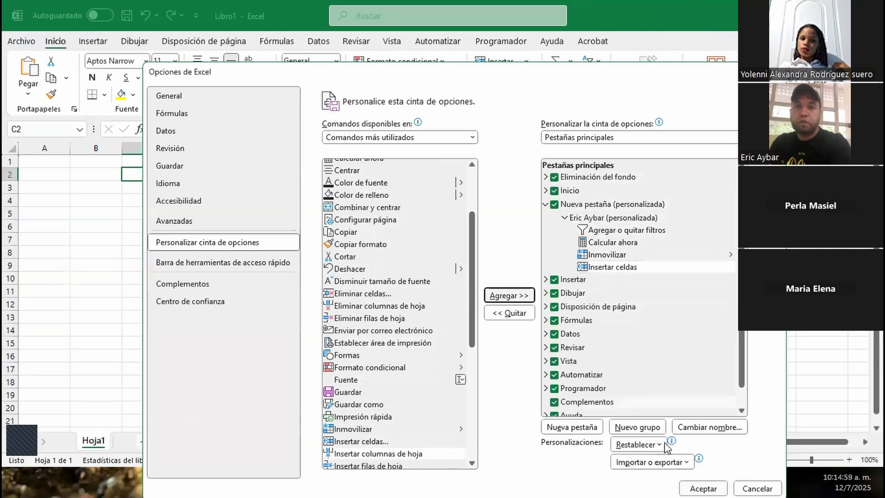
{"action": "left_click", "coordinate": [696, 480]}
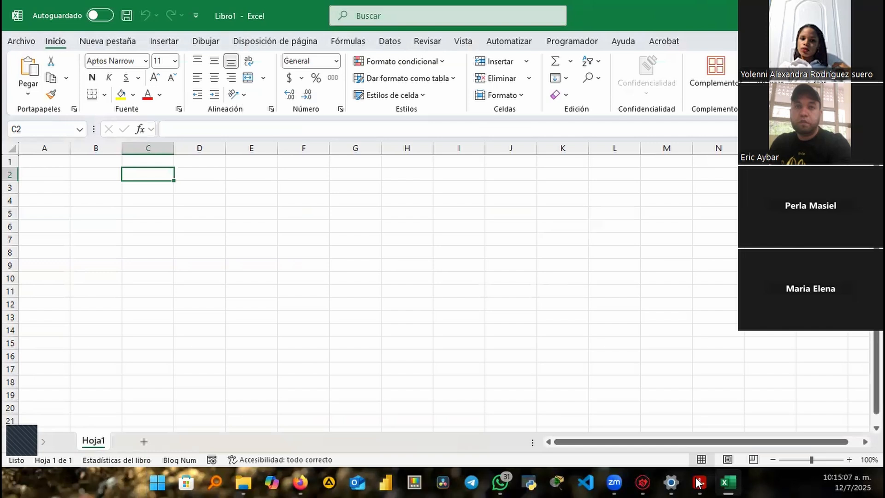
Show the Nueva pestaña tab with its Filtro, Calcular ahora, Inmovilizar and Insertar celdas commands
{"action": "left_click", "coordinate": [119, 42]}
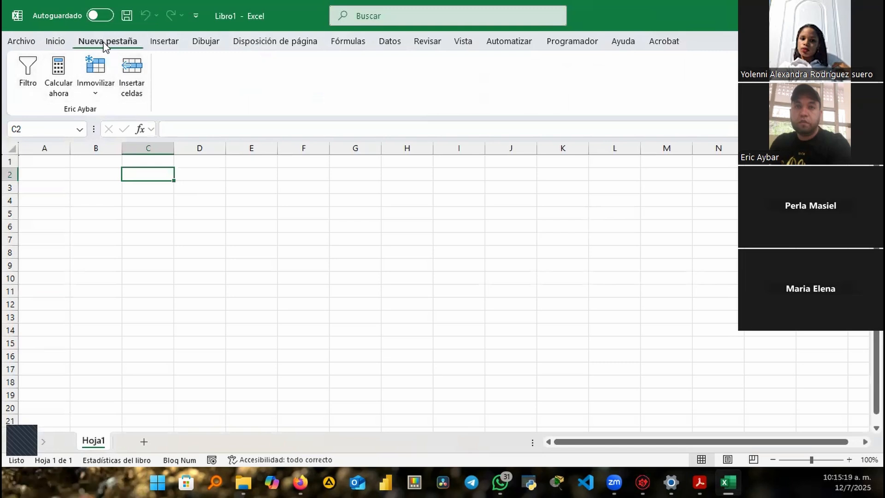
In Excel Options, rename the custom tab to 'Pestaña' followed by the presenter's first name
{"action": "left_click", "coordinate": [23, 44]}
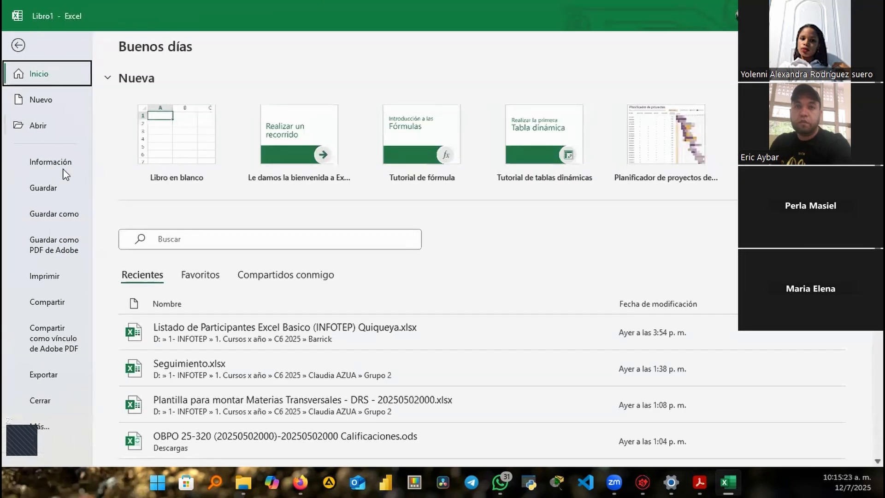
{"action": "left_click", "coordinate": [39, 425]}
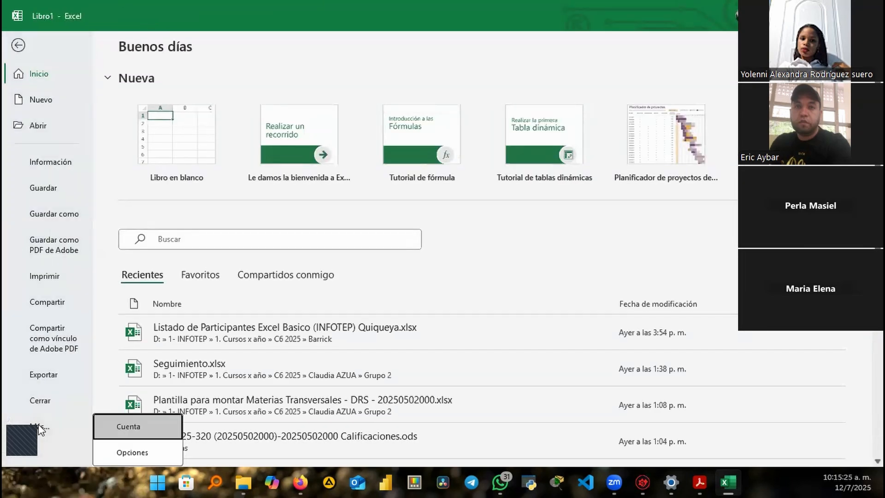
{"action": "left_click", "coordinate": [129, 453]}
{"action": "left_click", "coordinate": [257, 192]}
{"action": "left_click", "coordinate": [619, 155]}
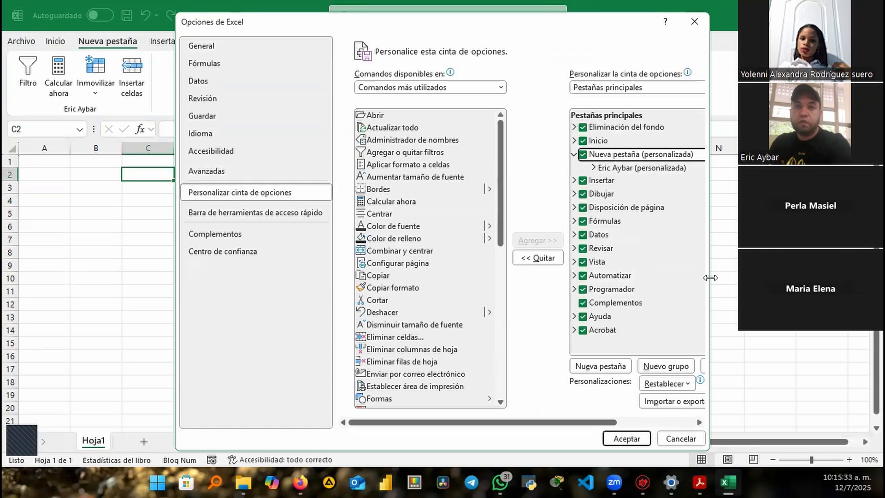
{"action": "left_click_drag", "start_coordinate": [710, 278], "coordinate": [820, 295]}
{"action": "left_click", "coordinate": [751, 376]}
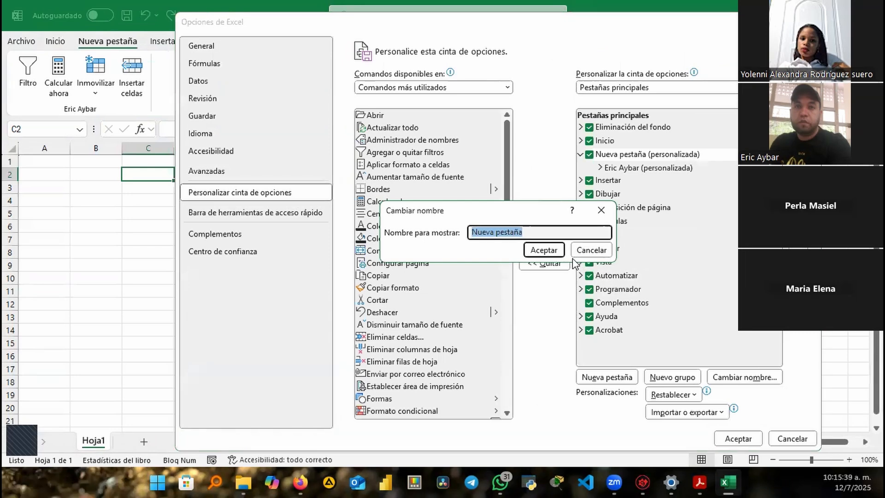
{"action": "type", "text": "Pestaña"}
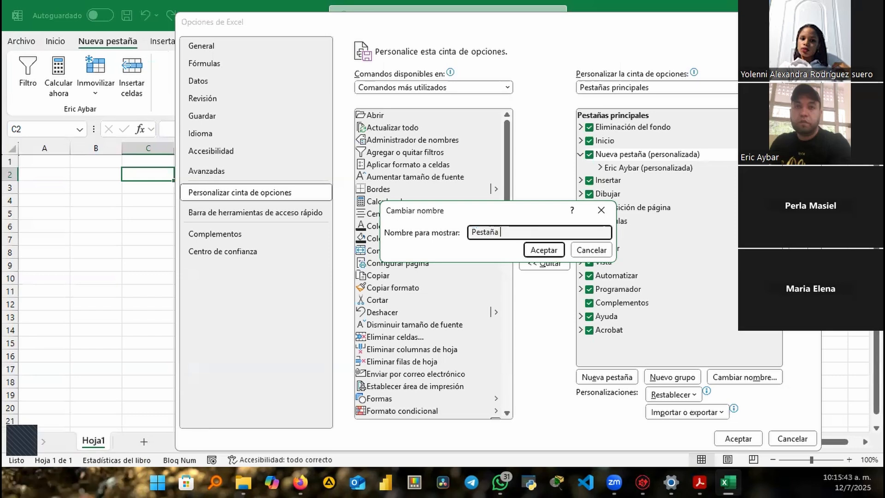
{"action": "type", "text": " Eric"}
{"action": "left_click", "coordinate": [554, 250]}
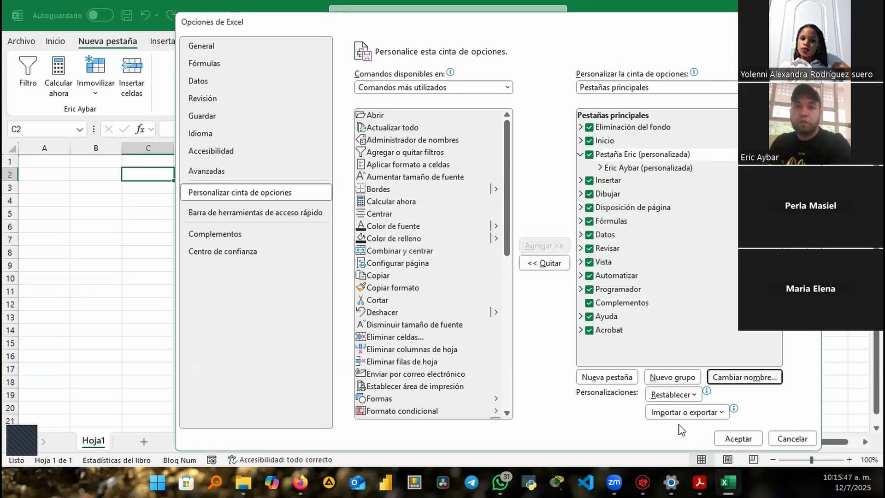
{"action": "left_click", "coordinate": [735, 438]}
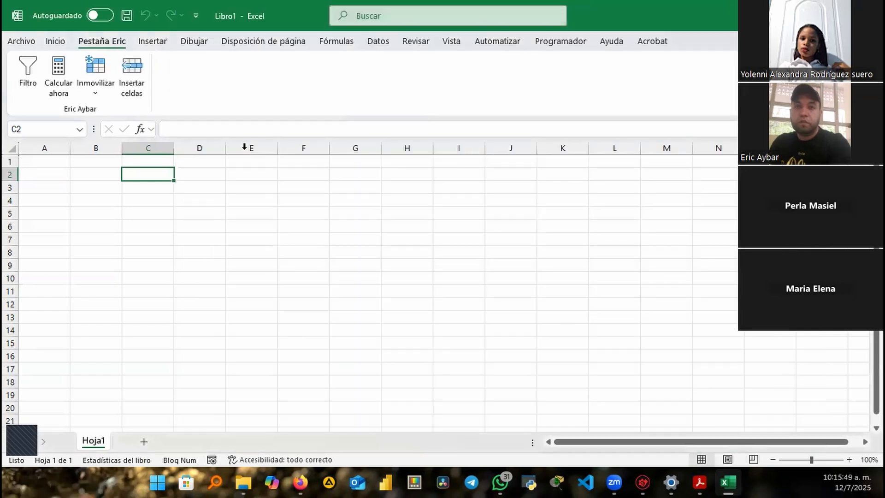
Compare Inicio with the renamed custom tab, then show the File backstage's extra choices
{"action": "left_click", "coordinate": [55, 43]}
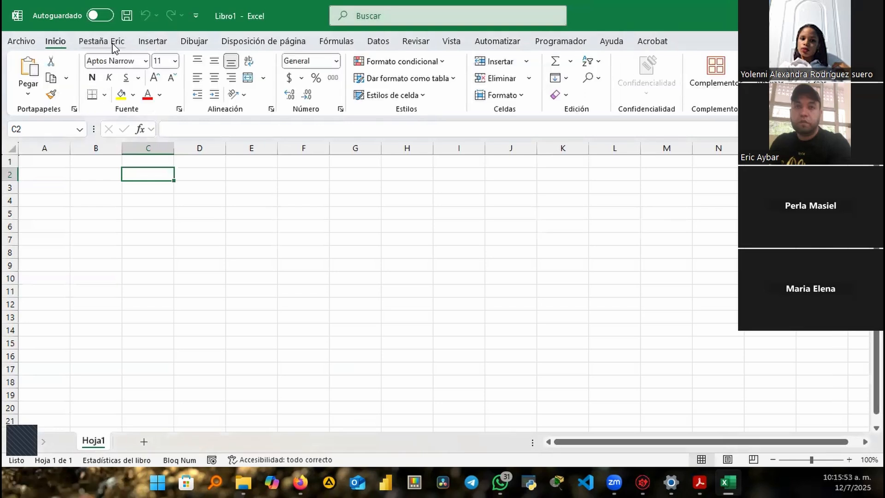
{"action": "left_click", "coordinate": [115, 46]}
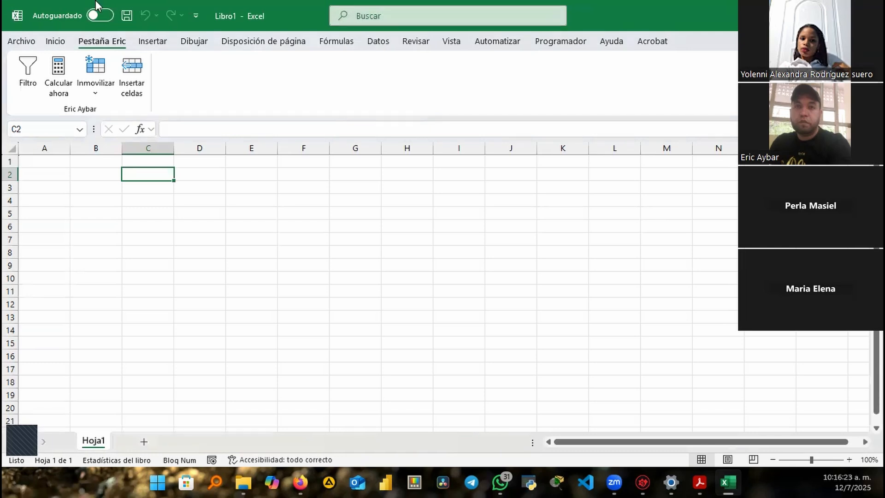
{"action": "left_click", "coordinate": [21, 42]}
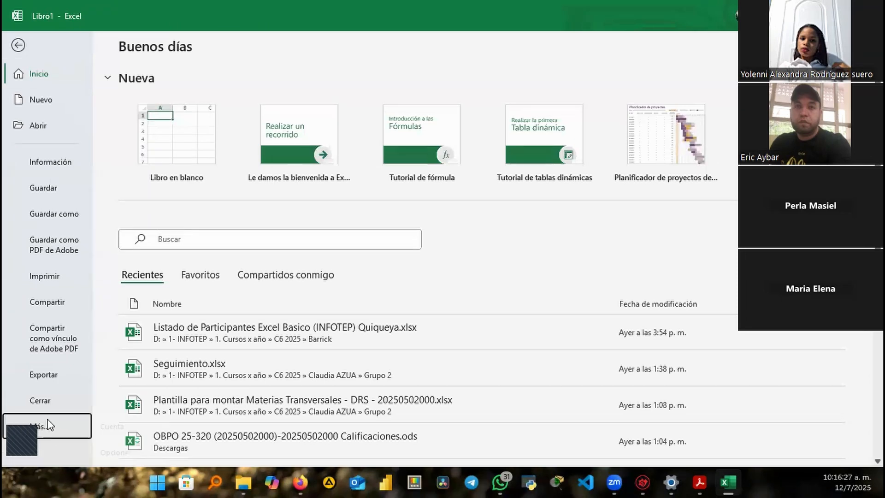
{"action": "left_click", "coordinate": [37, 426]}
Remove the renamed custom tab from the ribbon in Excel Options' ribbon customization
{"action": "left_click", "coordinate": [159, 453]}
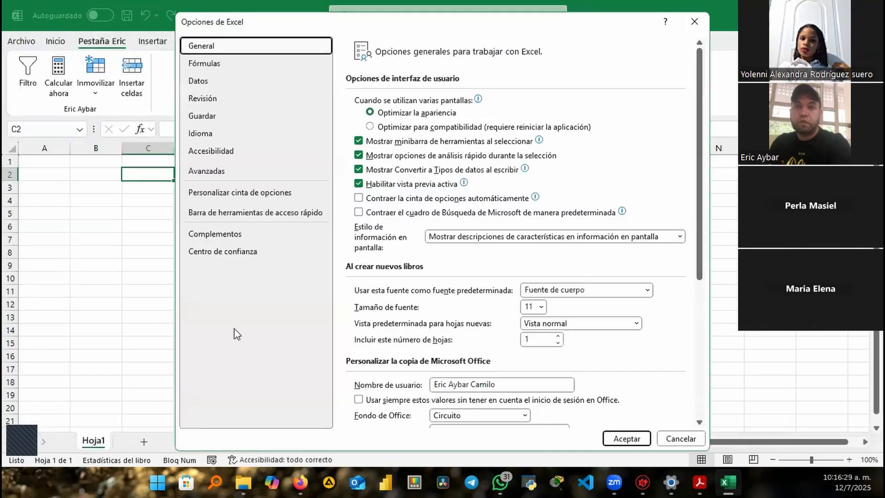
{"action": "left_click", "coordinate": [269, 192]}
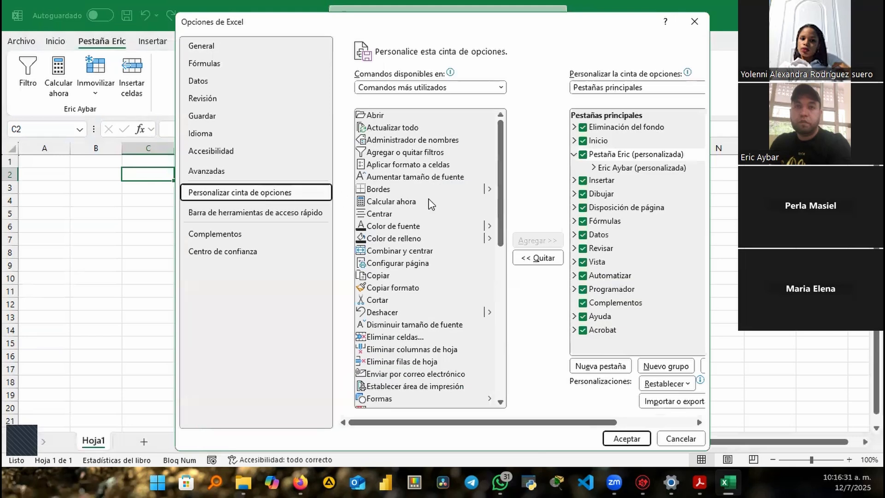
{"action": "left_click", "coordinate": [636, 154]}
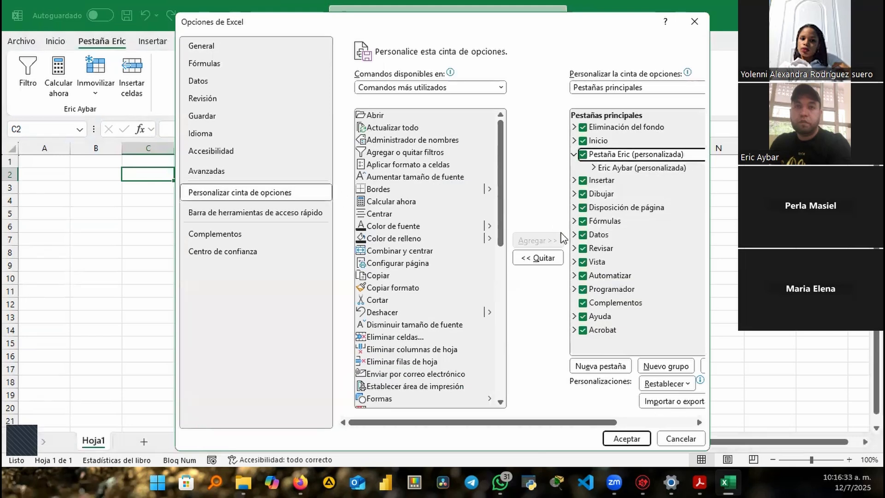
{"action": "left_click", "coordinate": [548, 258]}
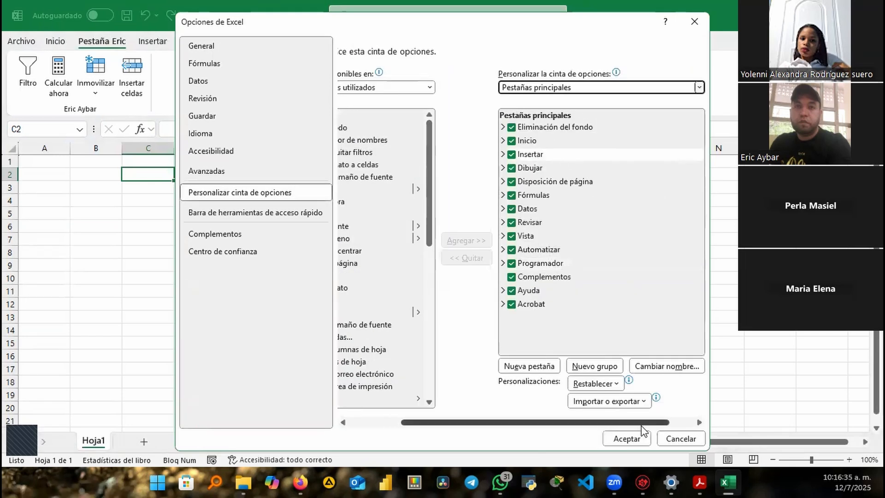
{"action": "left_click", "coordinate": [630, 439]}
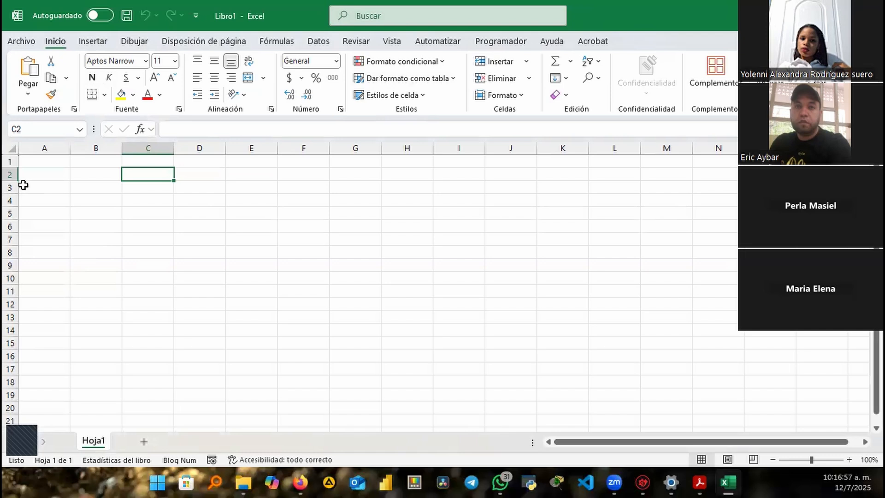
{"action": "left_click", "coordinate": [11, 160]}
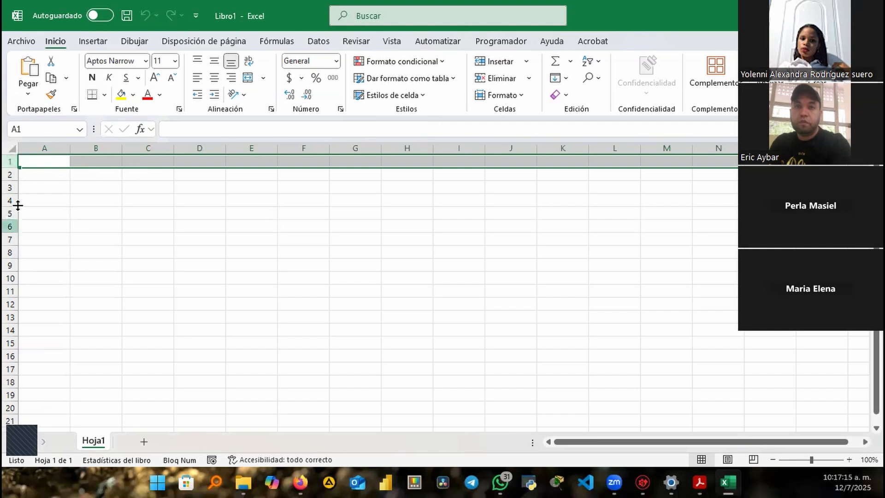
{"action": "left_click", "coordinate": [59, 144]}
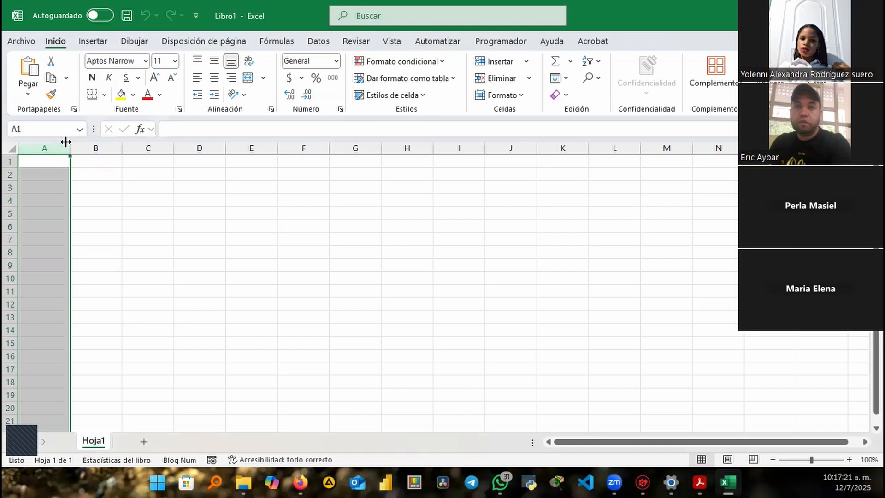
{"action": "left_click", "coordinate": [103, 145]}
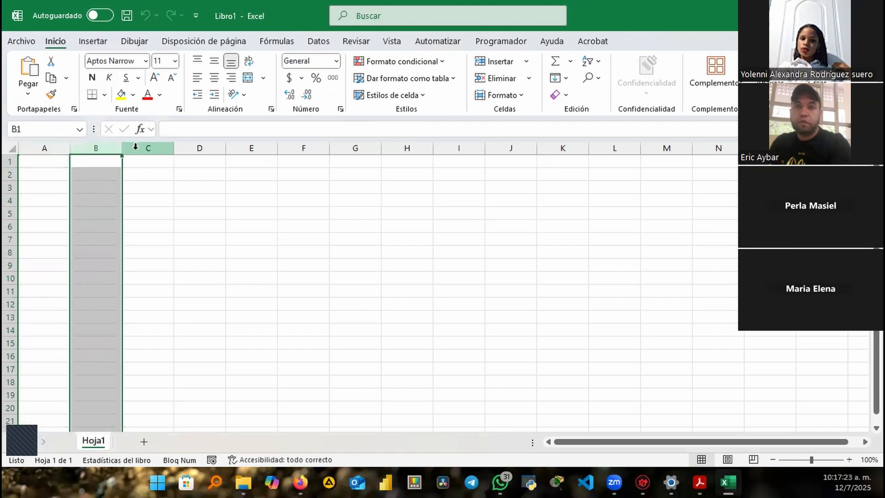
{"action": "left_click", "coordinate": [137, 148]}
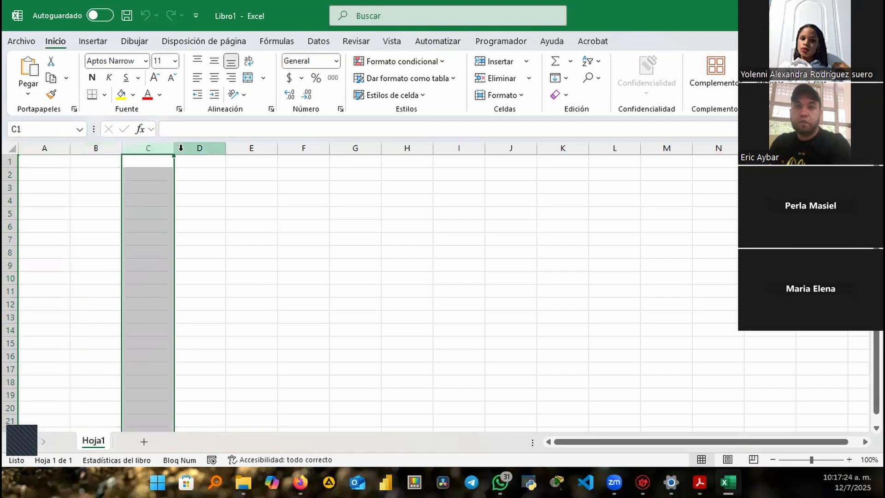
{"action": "left_click", "coordinate": [11, 158]}
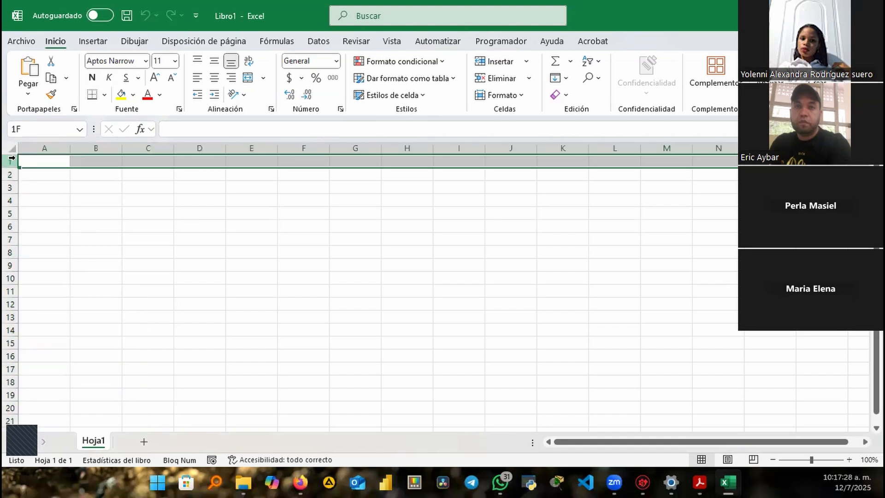
{"action": "left_click", "coordinate": [44, 144]}
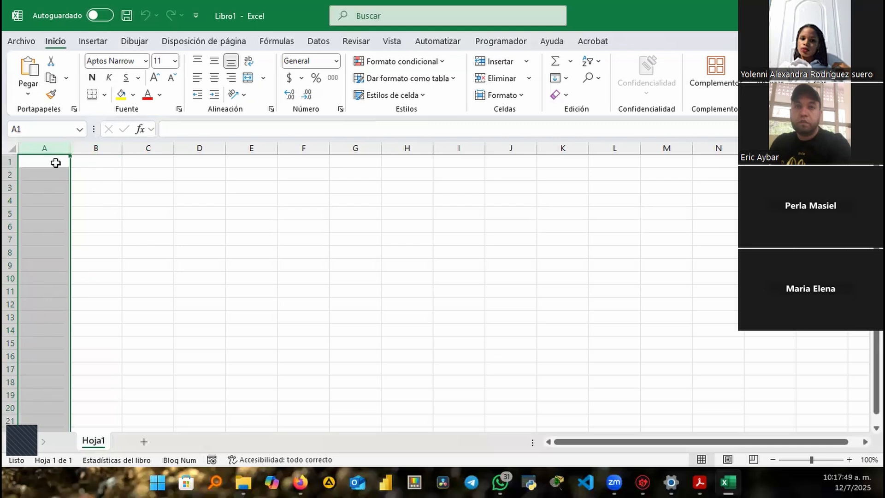
{"action": "left_click", "coordinate": [90, 174]}
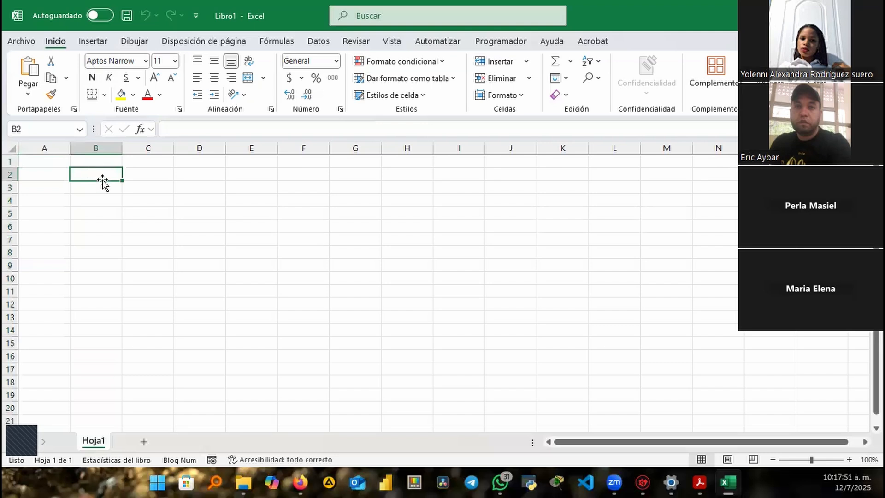
{"action": "left_click", "coordinate": [112, 147]}
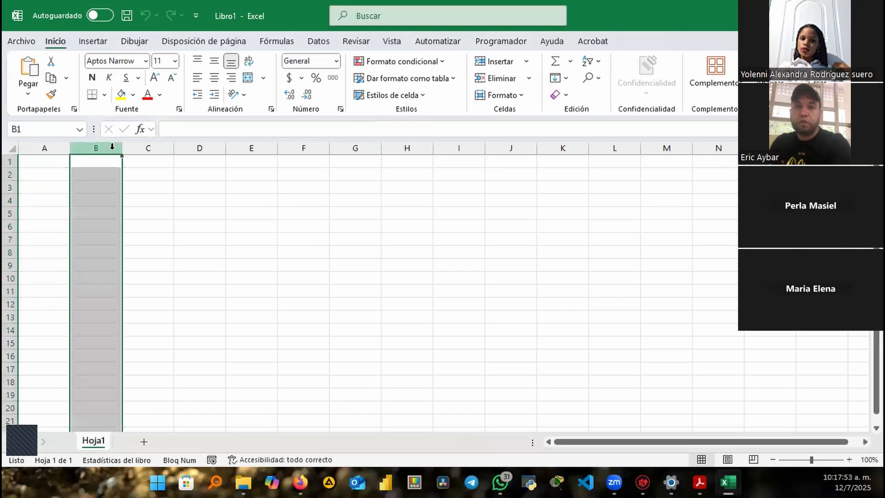
{"action": "left_click", "coordinate": [9, 173]}
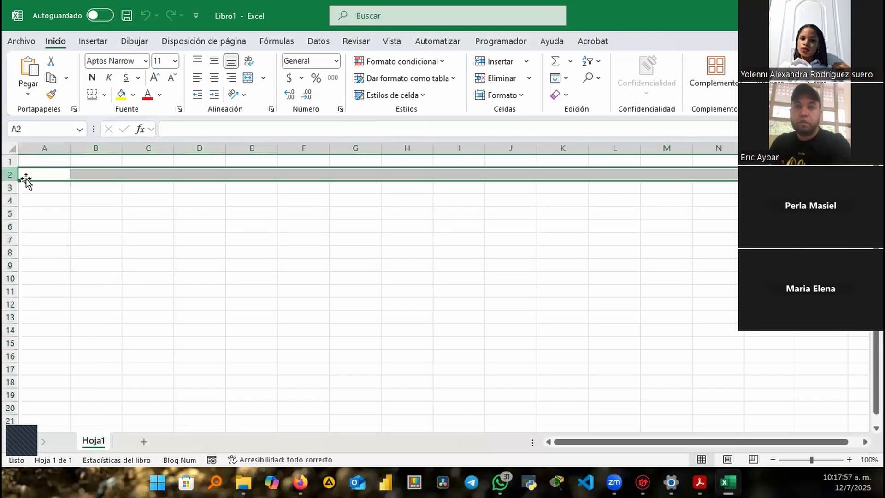
{"action": "left_click", "coordinate": [95, 171]}
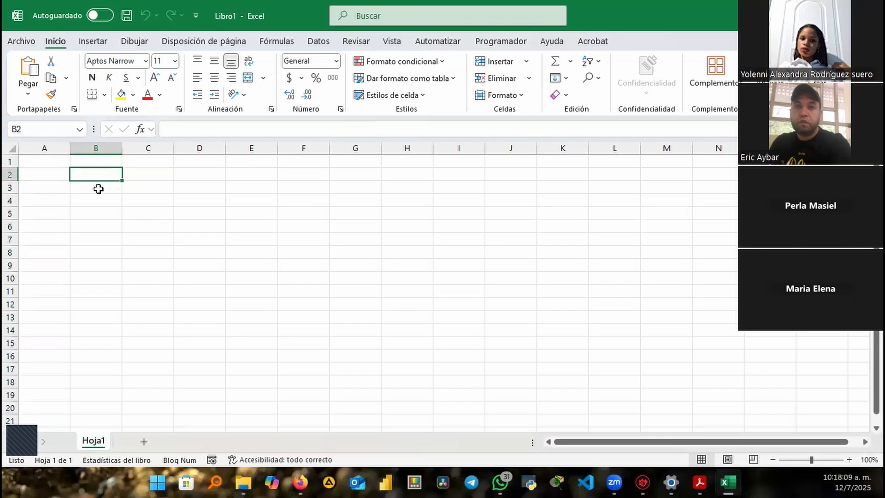
Enter the letters A and B in cells B2 and B3
{"action": "type", "text": "A"}
{"action": "key", "text": "Return"}
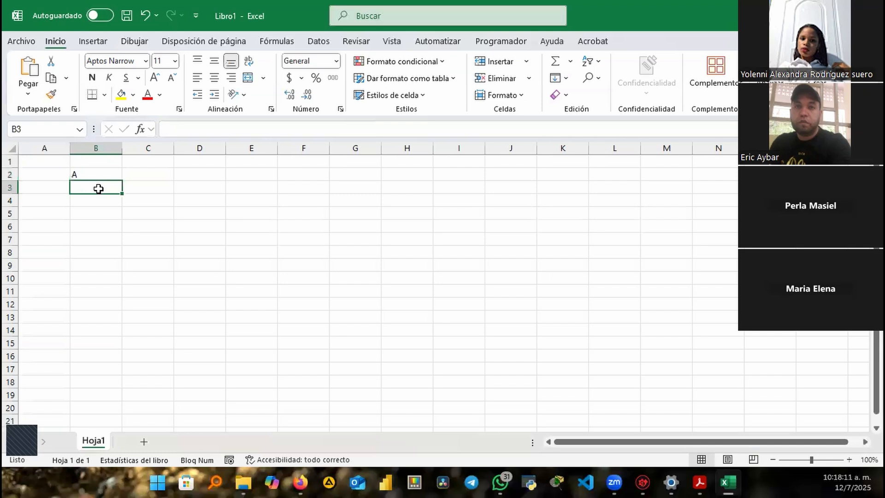
{"action": "type", "text": "B"}
{"action": "key", "text": "Return"}
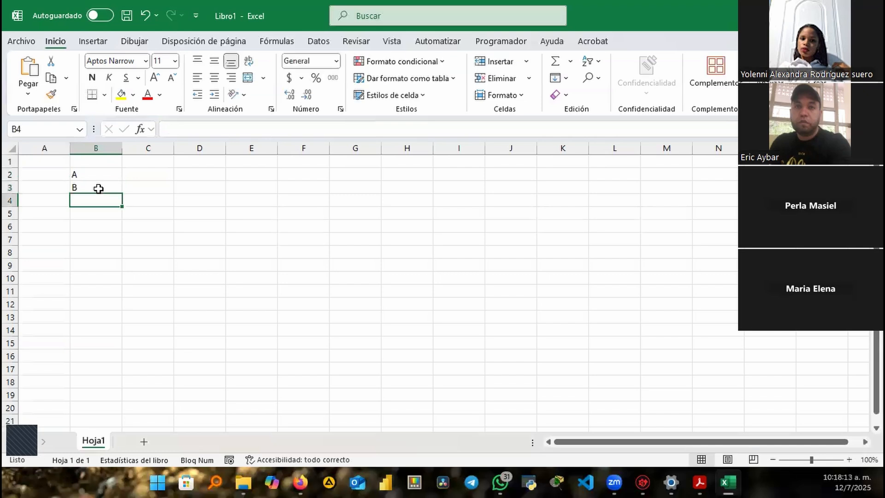
Enter the numbers 1 and 2 in C2 and C3 beside the letters
{"action": "key", "text": "Up"}
{"action": "key", "text": "Right"}
{"action": "key", "text": "Up"}
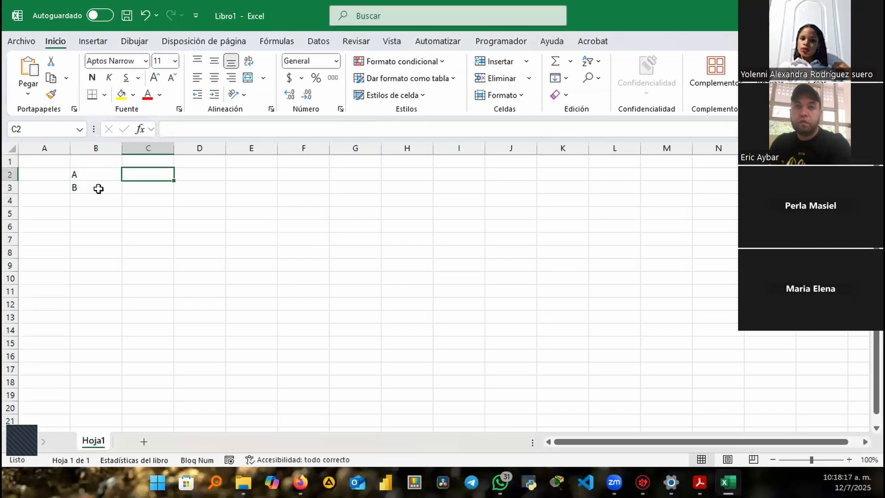
{"action": "key", "text": "ctrl+r"}
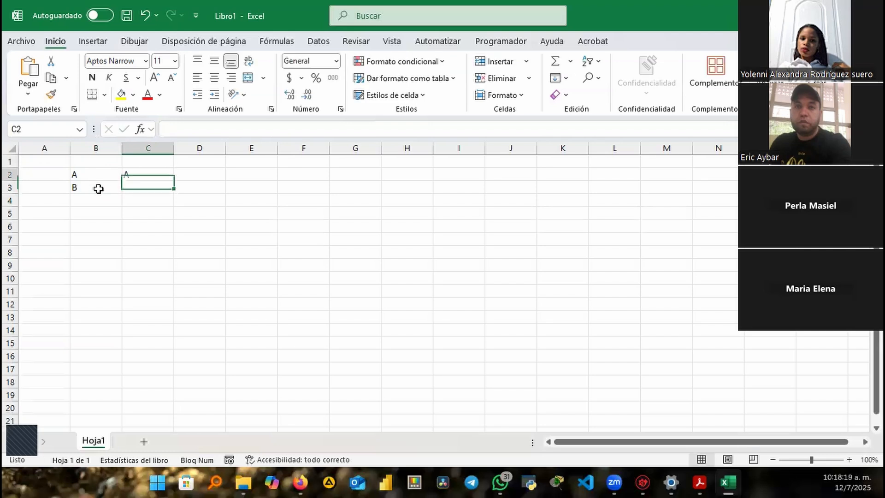
{"action": "type", "text": "1"}
{"action": "key", "text": "Return"}
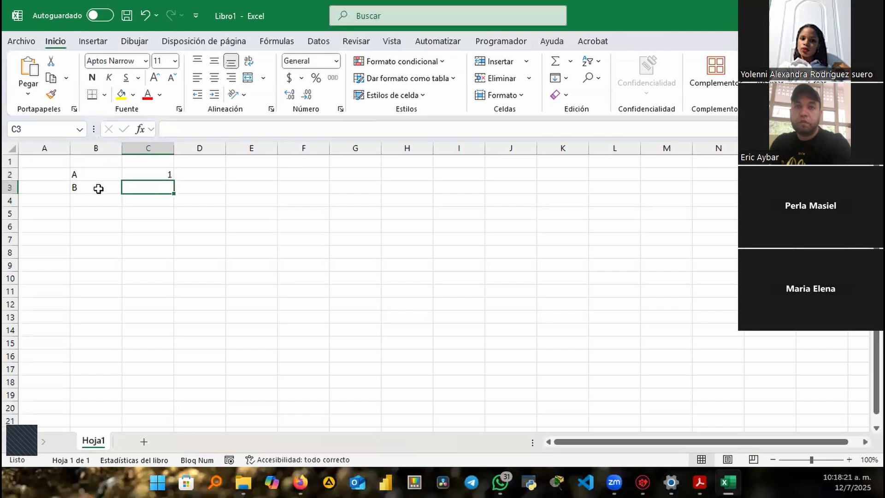
{"action": "type", "text": "2"}
{"action": "key", "text": "Return"}
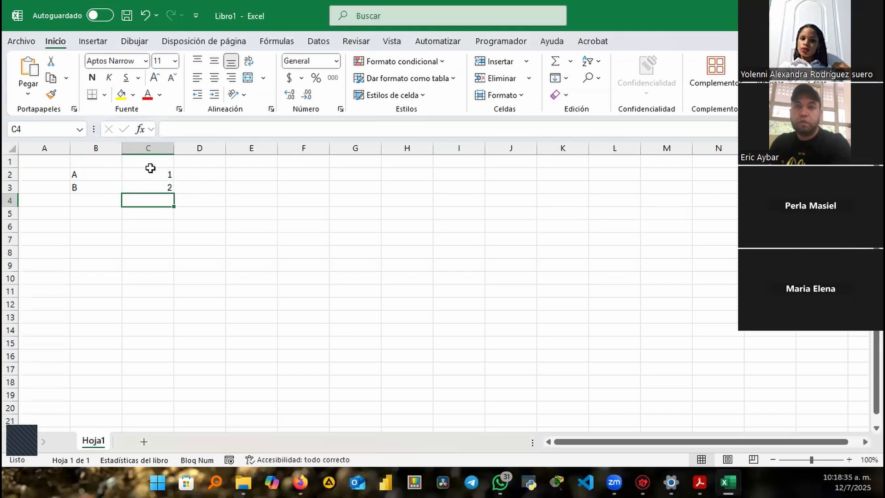
Put =HOY() in D2 and fill it down to D3
{"action": "left_click", "coordinate": [81, 175]}
{"action": "left_click", "coordinate": [144, 175]}
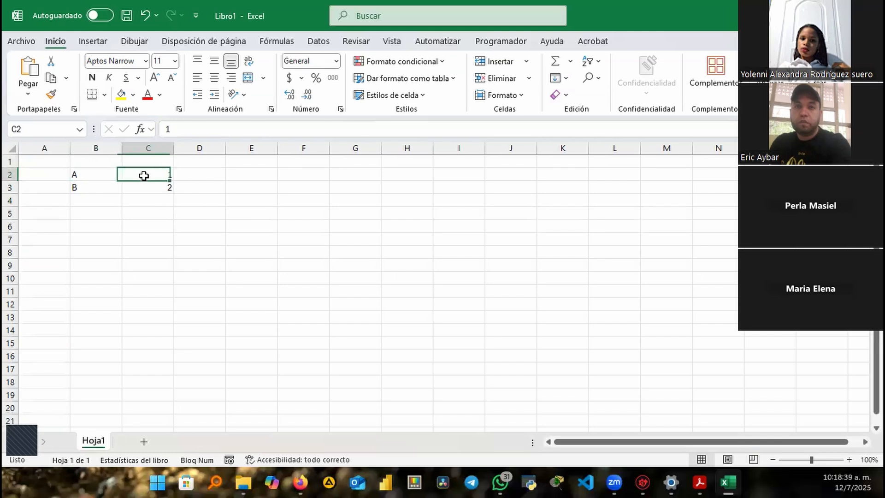
{"action": "left_click", "coordinate": [215, 174]}
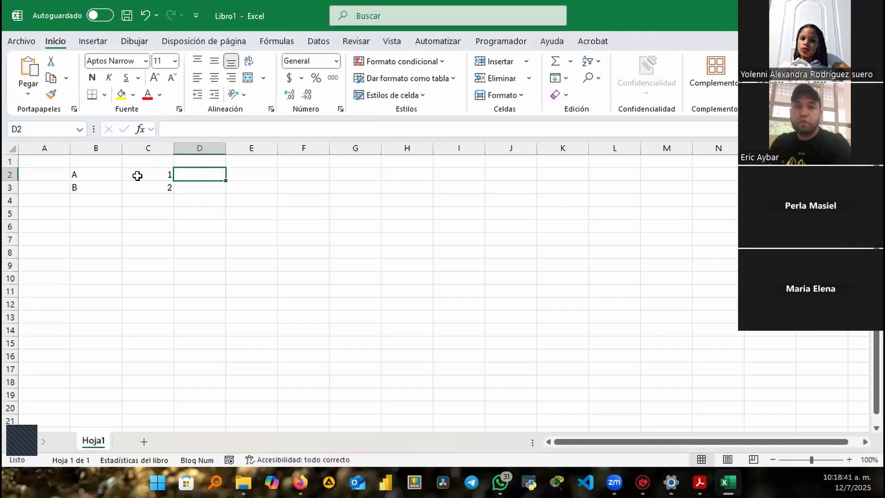
{"action": "type", "text": "="}
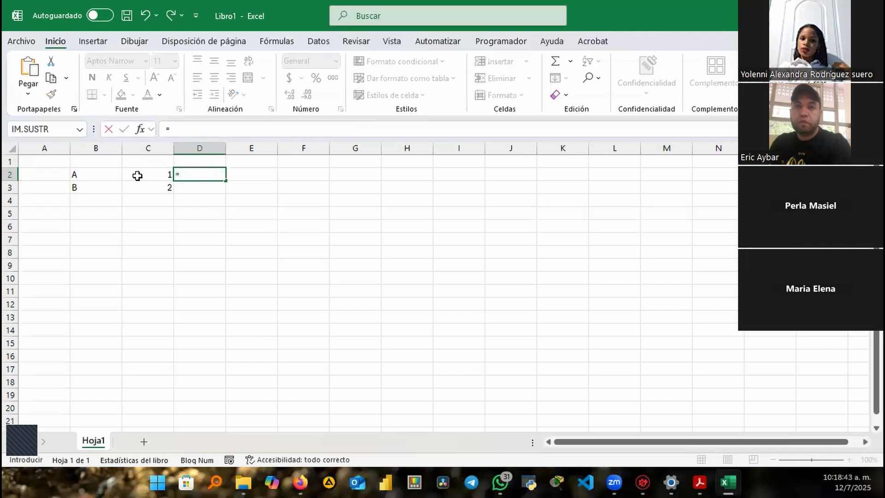
{"action": "type", "text": "hoy"}
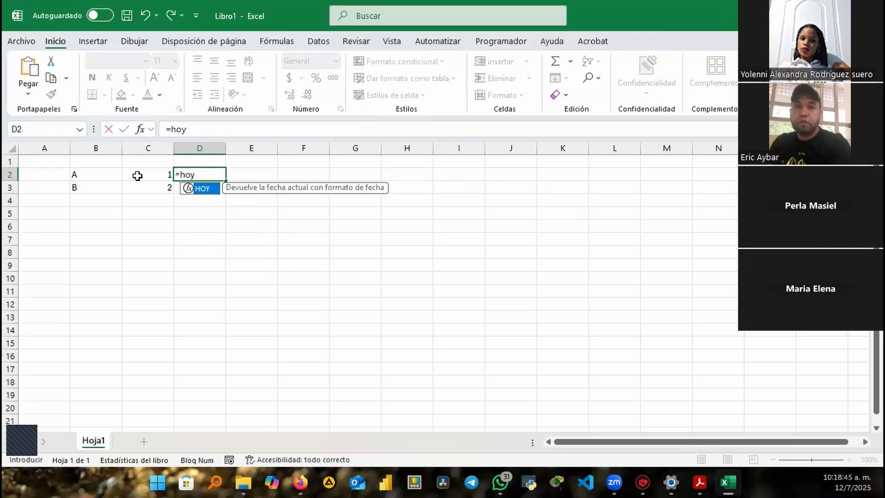
{"action": "key", "text": "Tab"}
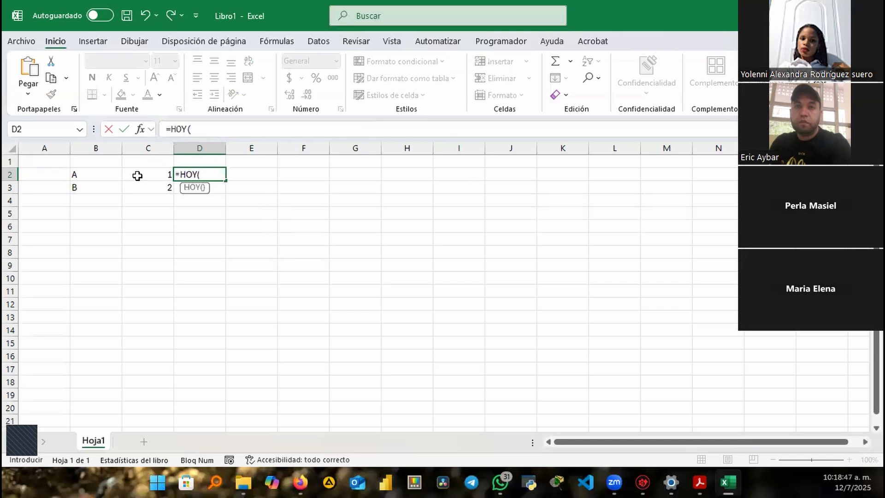
{"action": "type", "text": ")"}
{"action": "key", "text": "Return"}
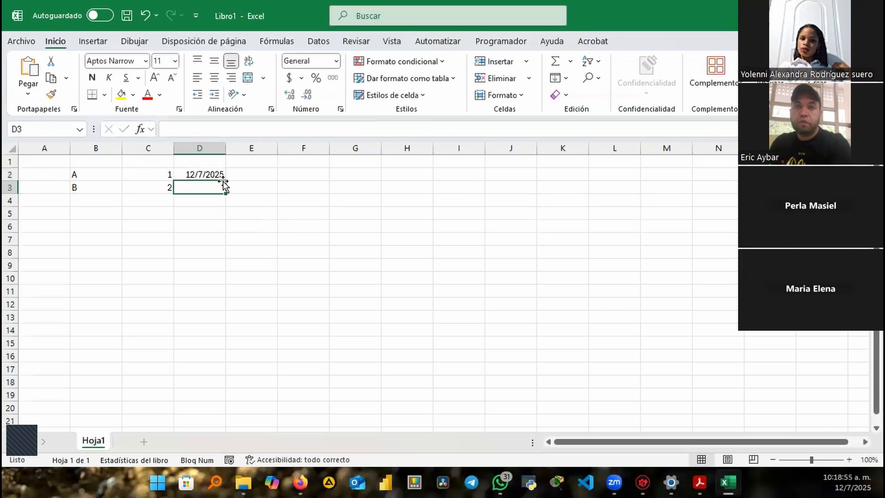
{"action": "left_click", "coordinate": [210, 175]}
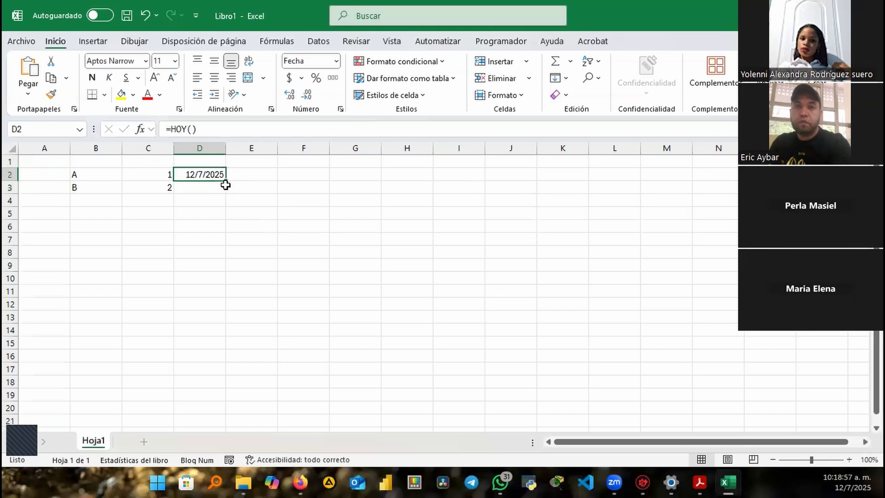
{"action": "left_click_drag", "start_coordinate": [225, 181], "coordinate": [231, 190]}
Enter the time 10:20:00 in E2
{"action": "left_click", "coordinate": [246, 171]}
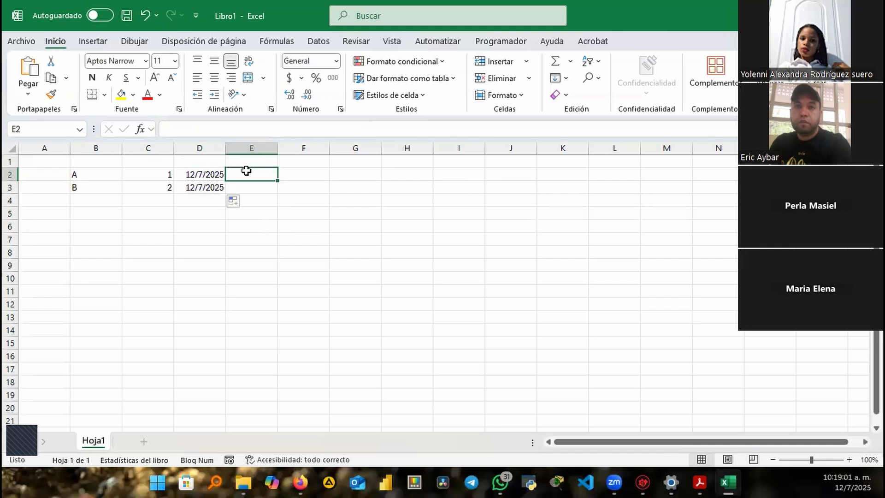
{"action": "type", "text": "10"}
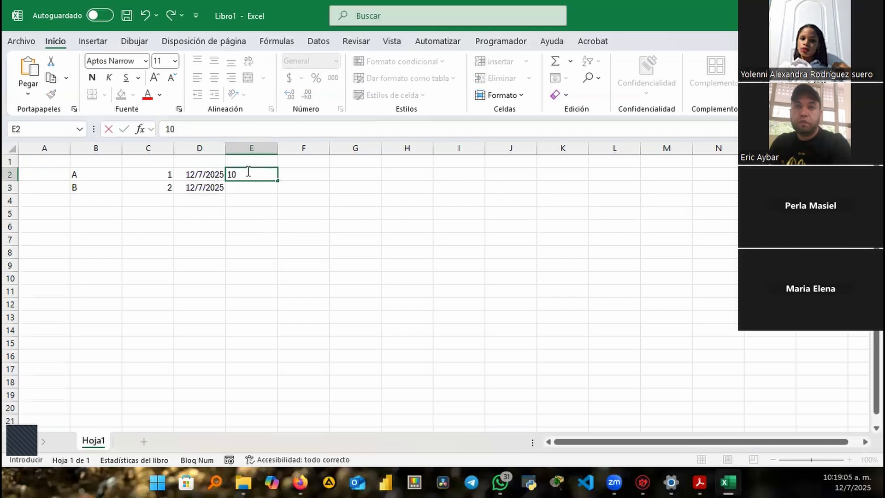
{"action": "type", "text": ":20:00"}
{"action": "key", "text": "Return"}
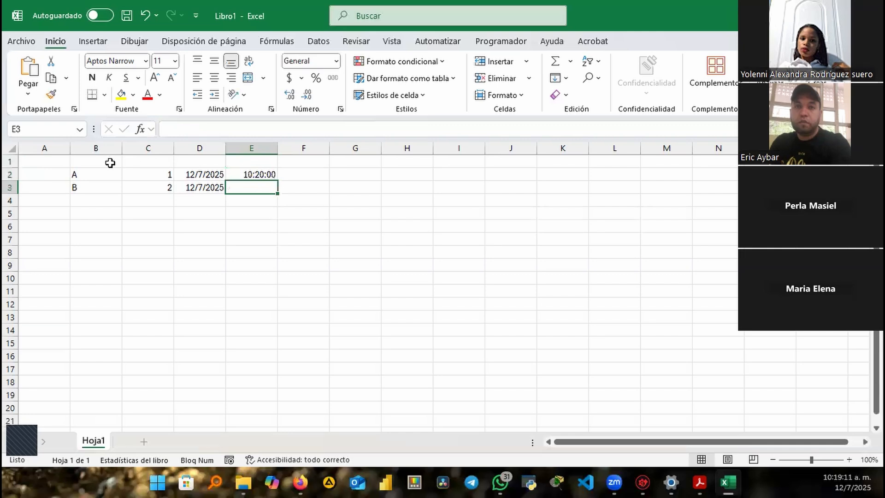
{"action": "left_click", "coordinate": [80, 177]}
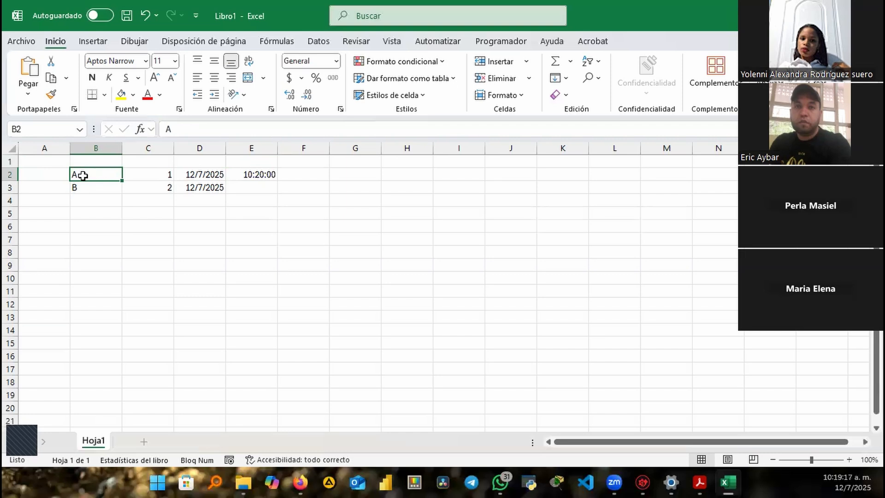
{"action": "left_click", "coordinate": [159, 174]}
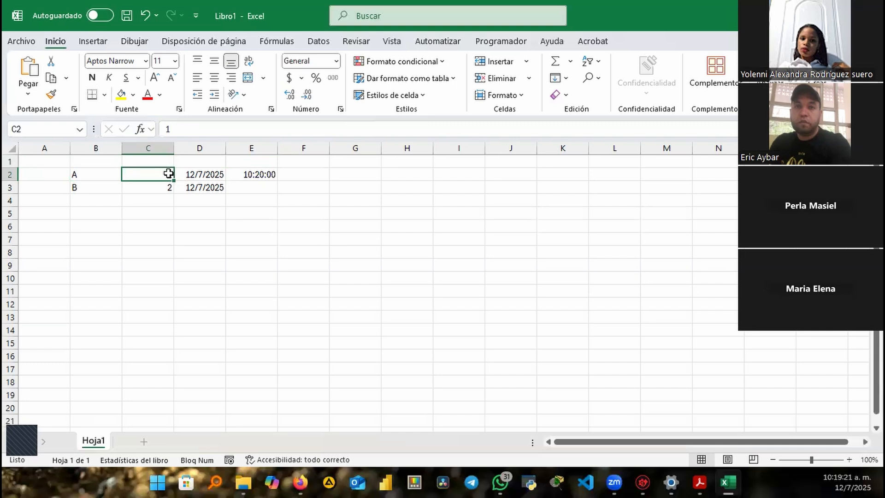
{"action": "left_click", "coordinate": [205, 173]}
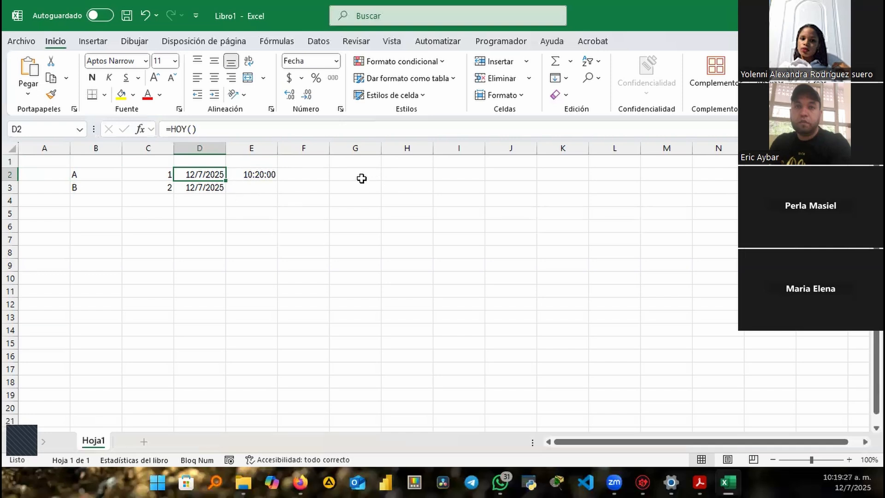
{"action": "left_click", "coordinate": [198, 212]}
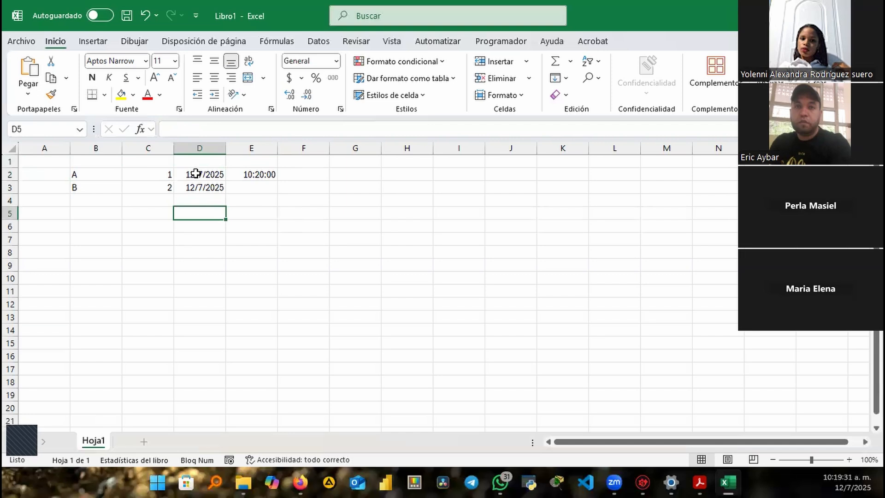
Enter 16384 in D5, correcting a mistyped 16584, and reselect D5
{"action": "type", "text": "16584"}
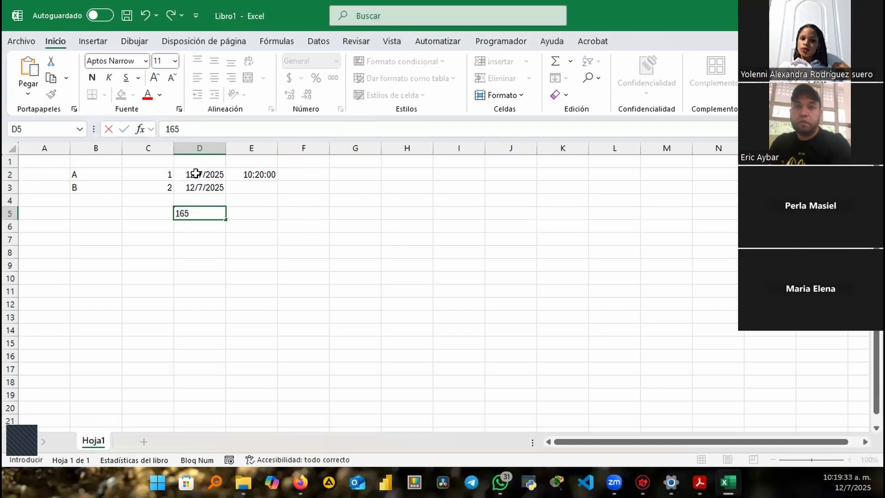
{"action": "key", "text": "BackSpace"}
{"action": "key", "text": "BackSpace"}
{"action": "key", "text": "BackSpace"}
{"action": "type", "text": "384"}
{"action": "left_click", "coordinate": [241, 215]}
{"action": "left_click", "coordinate": [186, 213]}
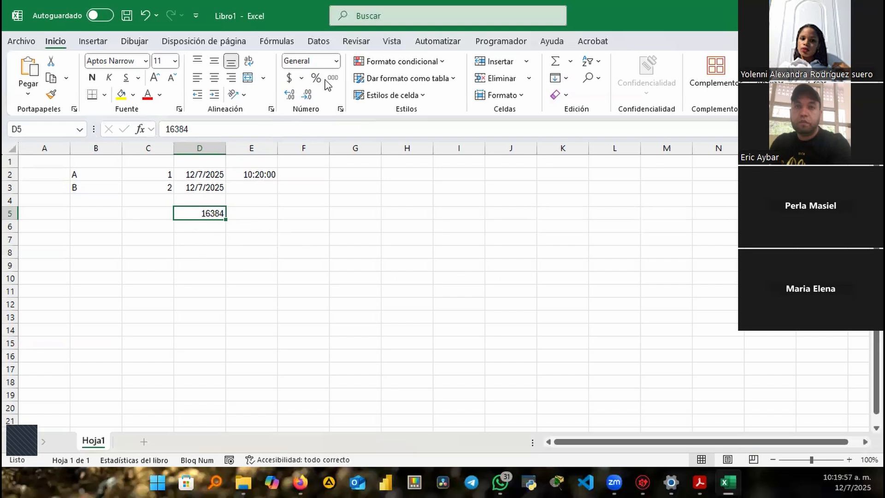
Format D5 as Fecha corta so it shows 8/11/1944, then select a block starting at G3
{"action": "left_click", "coordinate": [337, 61]}
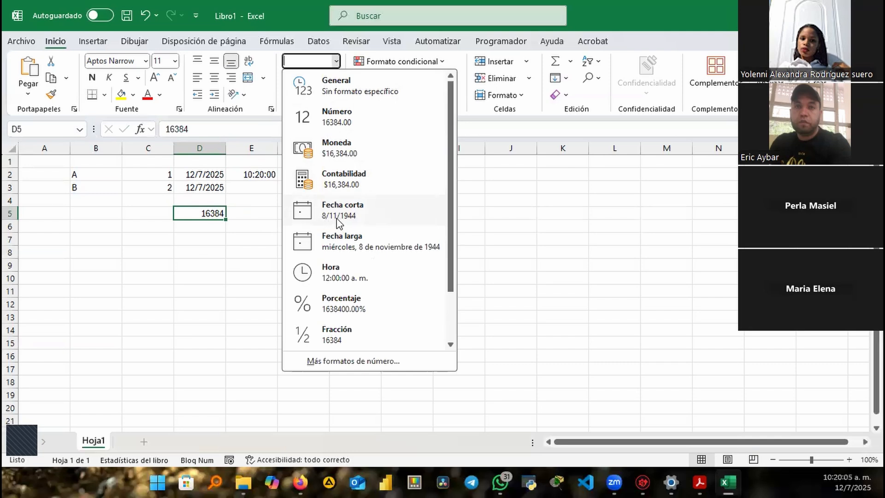
{"action": "left_click", "coordinate": [350, 214]}
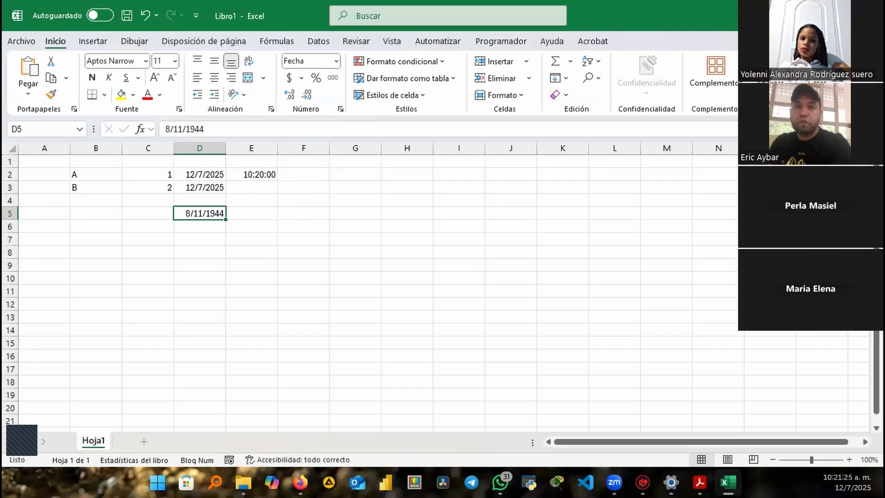
{"action": "left_click", "coordinate": [343, 249]}
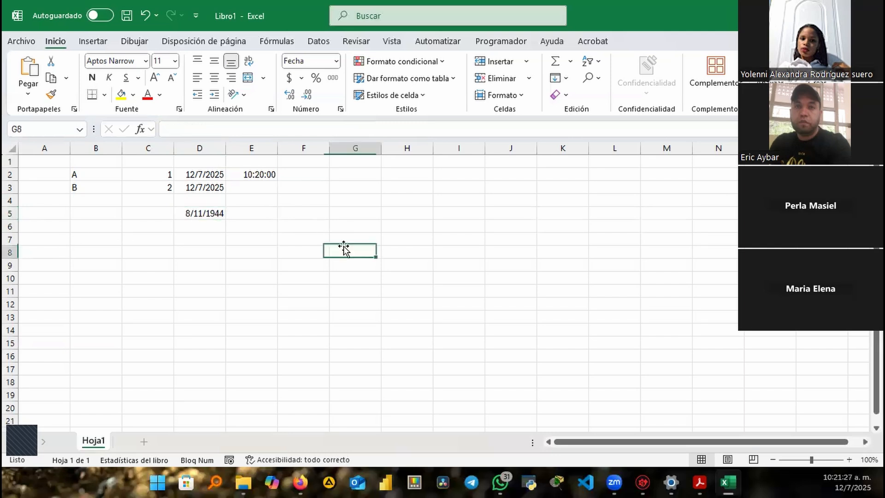
{"action": "left_click_drag", "start_coordinate": [340, 185], "coordinate": [516, 222]}
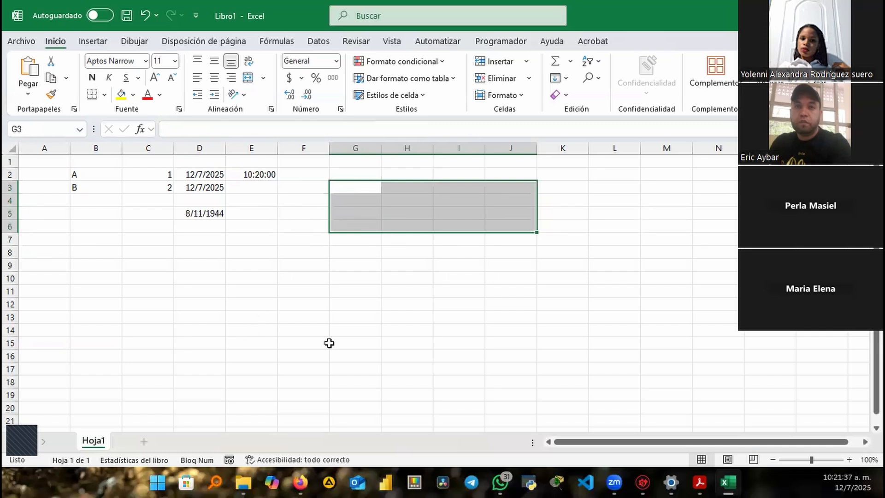
Clear the earlier selection and drag-select the block G3:J8
{"action": "left_click", "coordinate": [293, 239]}
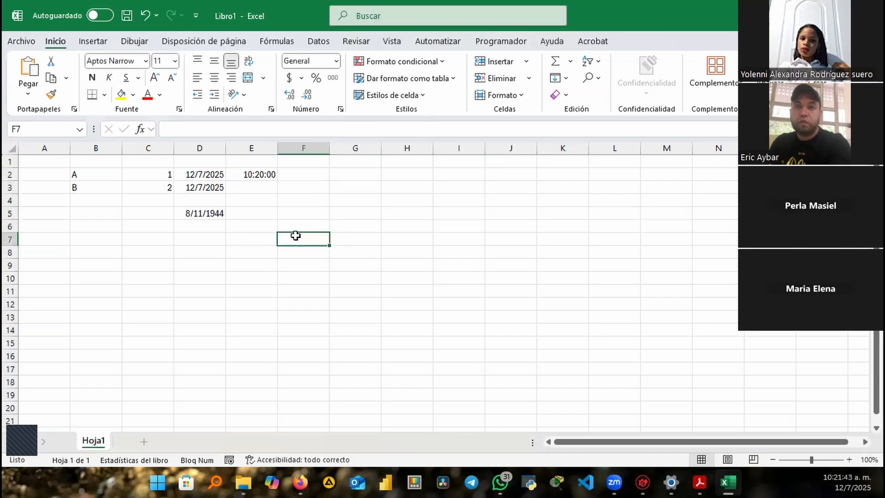
{"action": "left_click", "coordinate": [336, 187]}
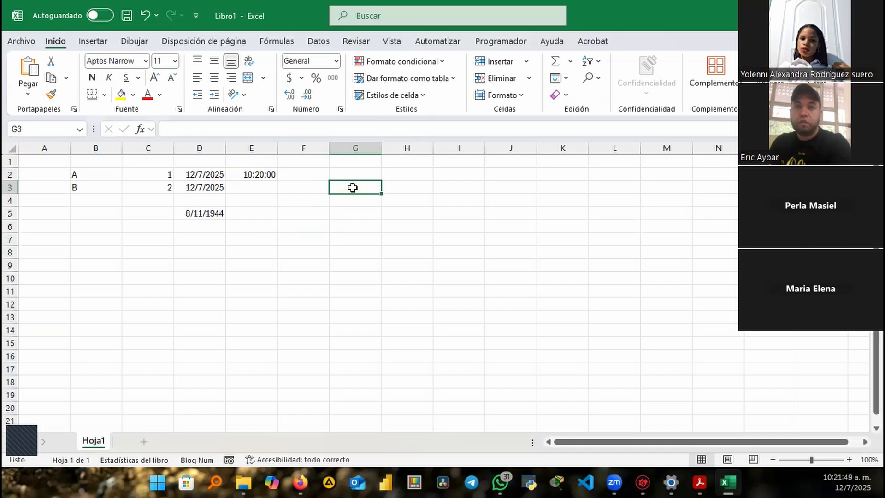
{"action": "left_click_drag", "start_coordinate": [352, 187], "coordinate": [512, 256]}
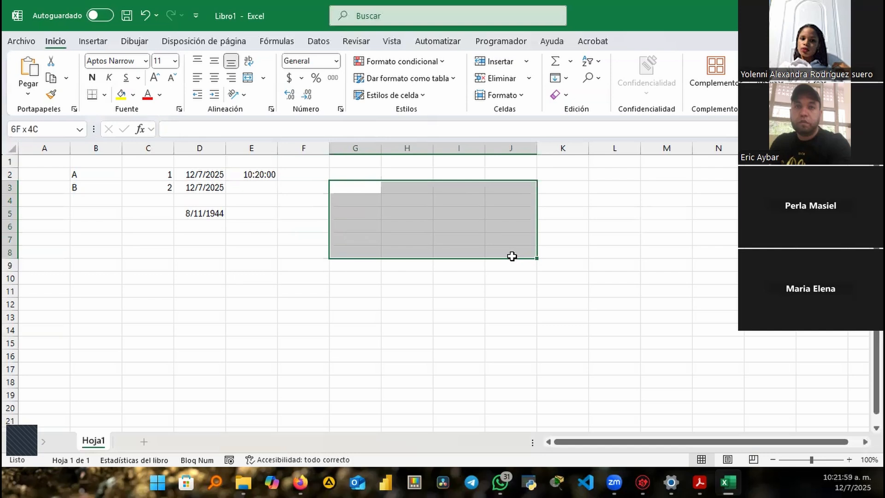
{"action": "left_click_drag", "start_coordinate": [511, 256], "coordinate": [511, 258]}
{"action": "key", "text": "ctrl"}
{"action": "key", "text": "ctrl"}
{"action": "key", "text": "ctrl"}
{"action": "key", "text": "ctrl"}
Try a G3:K3 row selection and a block from F4, then step through cells F3 to K3
{"action": "left_click", "coordinate": [358, 187]}
{"action": "left_click_drag", "start_coordinate": [357, 187], "coordinate": [556, 184]}
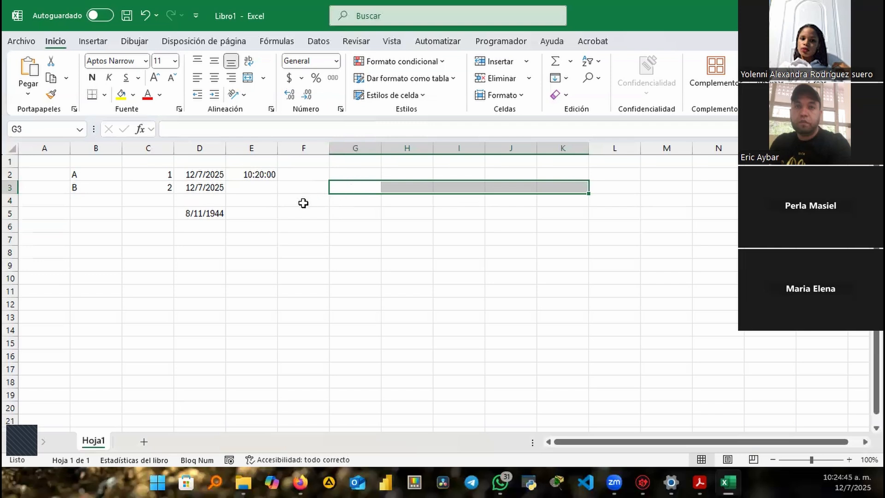
{"action": "left_click_drag", "start_coordinate": [305, 199], "coordinate": [530, 226]}
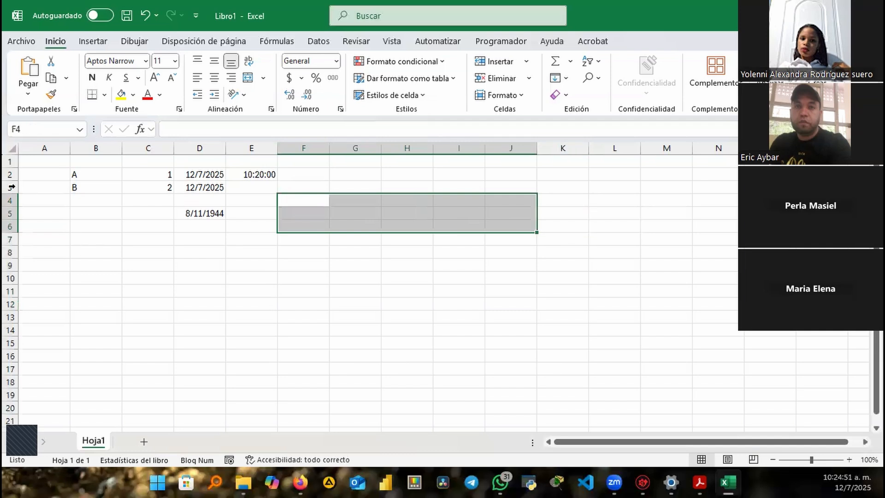
{"action": "left_click", "coordinate": [293, 186]}
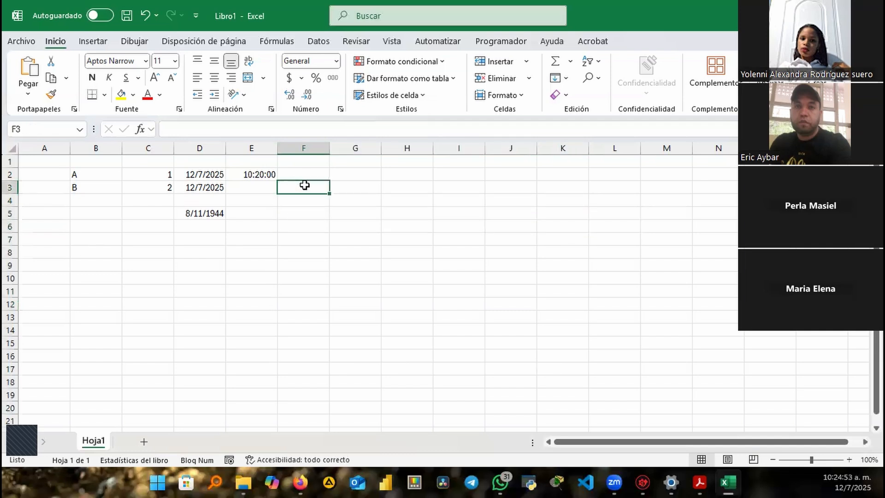
{"action": "left_click", "coordinate": [356, 189]}
{"action": "left_click", "coordinate": [405, 189]}
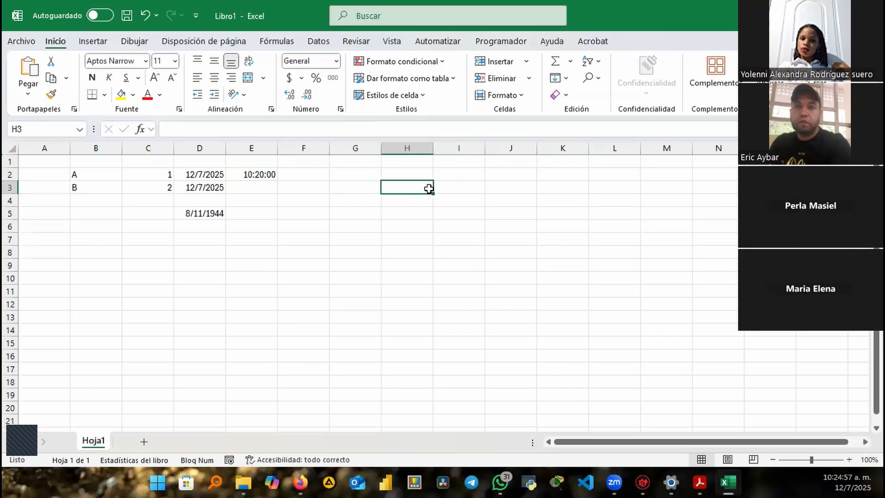
{"action": "left_click", "coordinate": [453, 192]}
{"action": "left_click", "coordinate": [498, 189]}
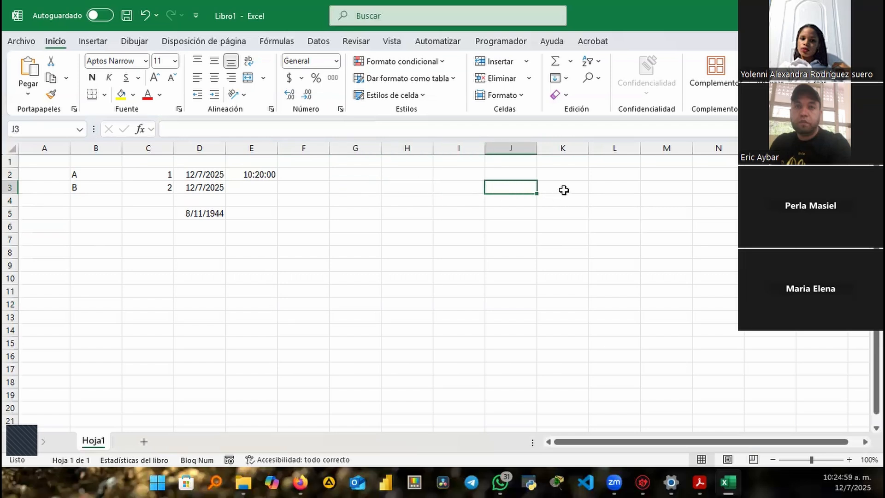
{"action": "left_click", "coordinate": [562, 189]}
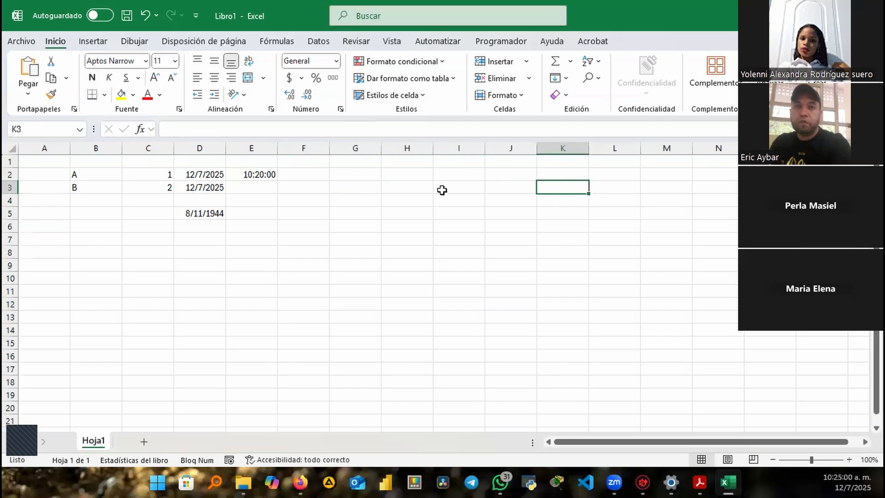
Step through G4 to I4, try row 4 and column H selections, then select F4:K12
{"action": "left_click", "coordinate": [339, 201]}
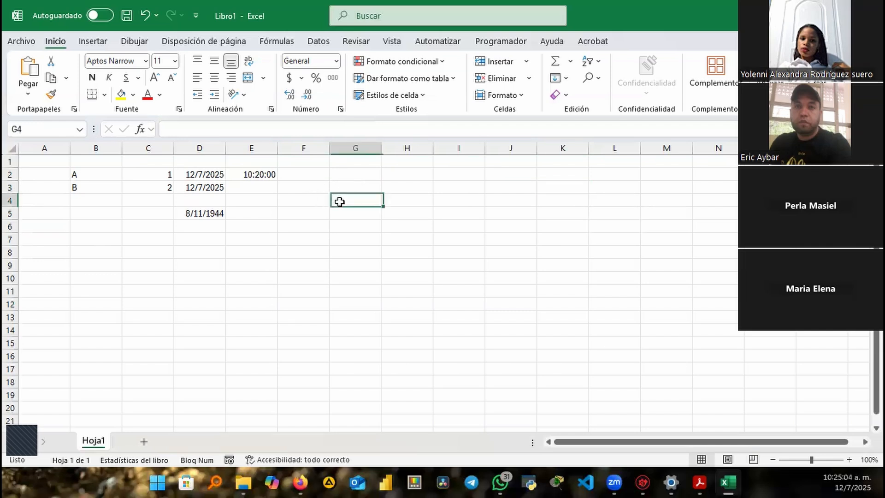
{"action": "left_click", "coordinate": [400, 201]}
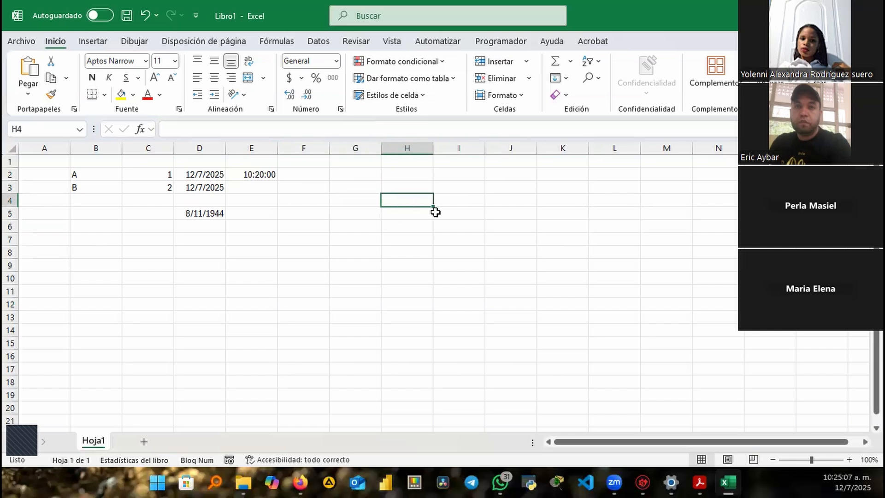
{"action": "left_click", "coordinate": [470, 201]}
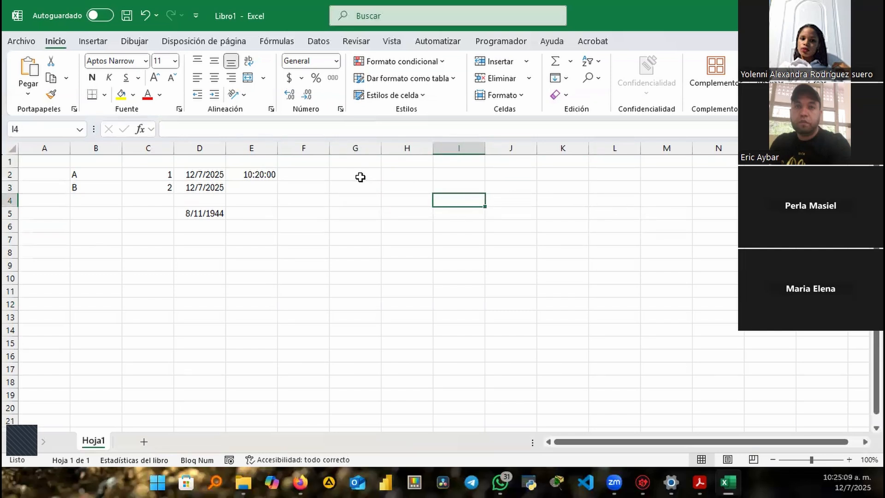
{"action": "mouse_move", "coordinate": [365, 184]}
{"action": "left_mouse_down"}
{"action": "mouse_move", "coordinate": [598, 217]}
{"action": "mouse_move", "coordinate": [599, 202]}
{"action": "left_mouse_up"}
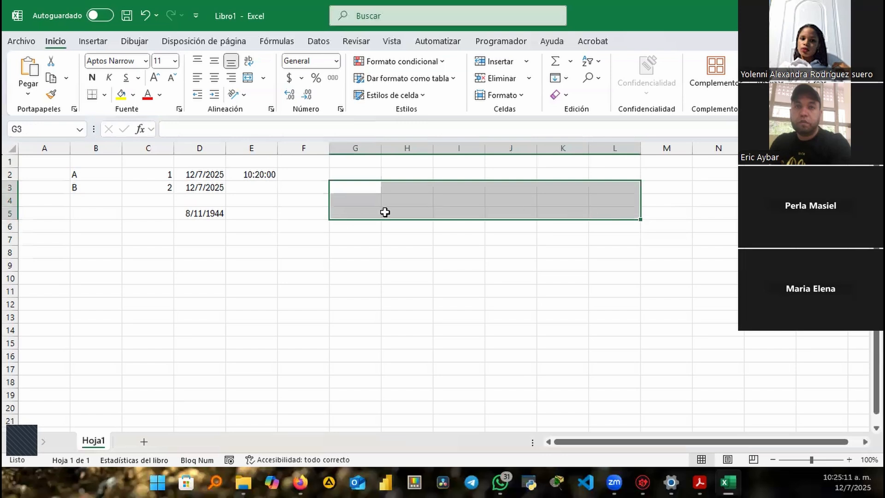
{"action": "left_click", "coordinate": [342, 201]}
{"action": "left_click_drag", "start_coordinate": [342, 202], "coordinate": [630, 201]}
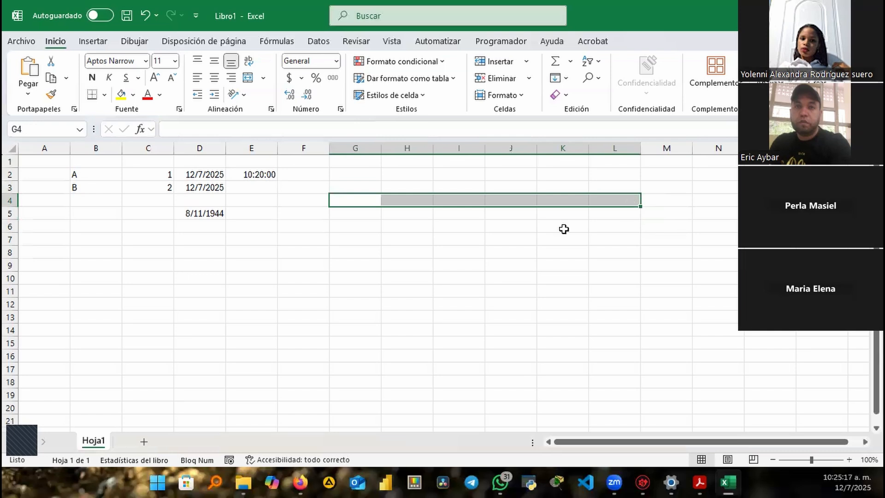
{"action": "left_click", "coordinate": [412, 209]}
{"action": "left_click_drag", "start_coordinate": [399, 208], "coordinate": [432, 400]}
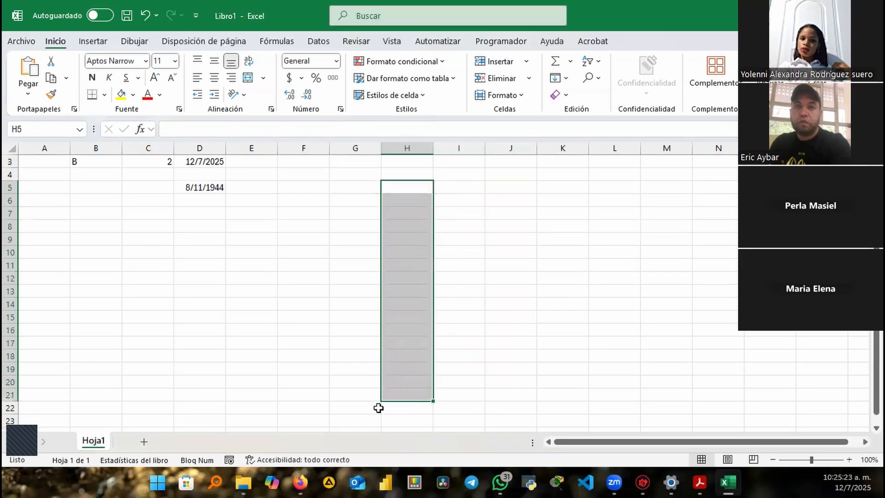
{"action": "left_click", "coordinate": [313, 178]}
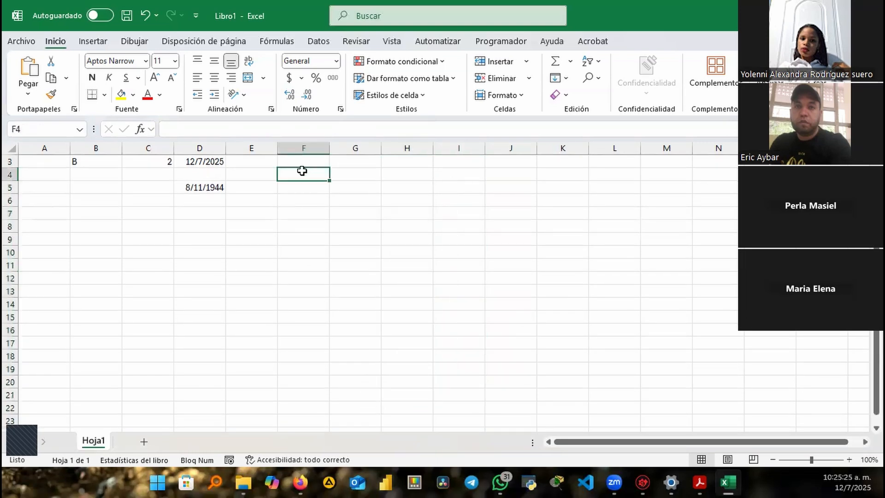
{"action": "left_click_drag", "start_coordinate": [302, 170], "coordinate": [576, 300]}
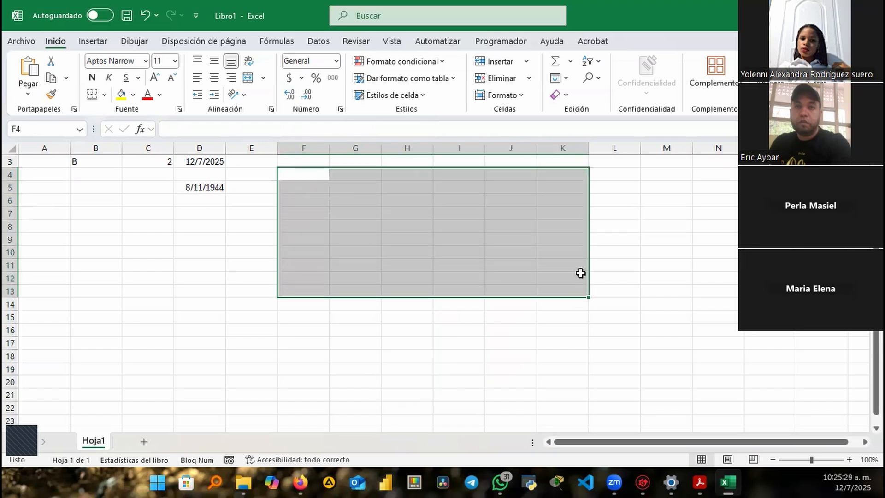
Fill the selected F4:K12 block with 43 and enter the header Nombre in F3
{"action": "type", "text": "43"}
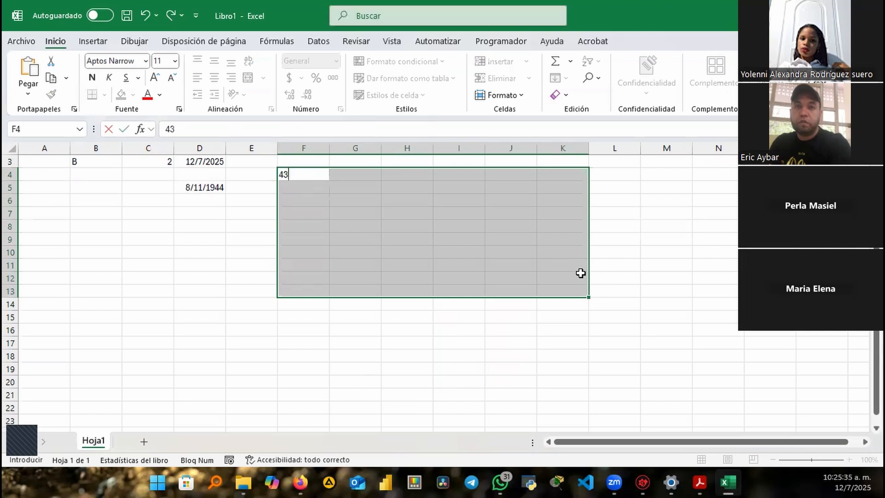
{"action": "key", "text": "ctrl+Return"}
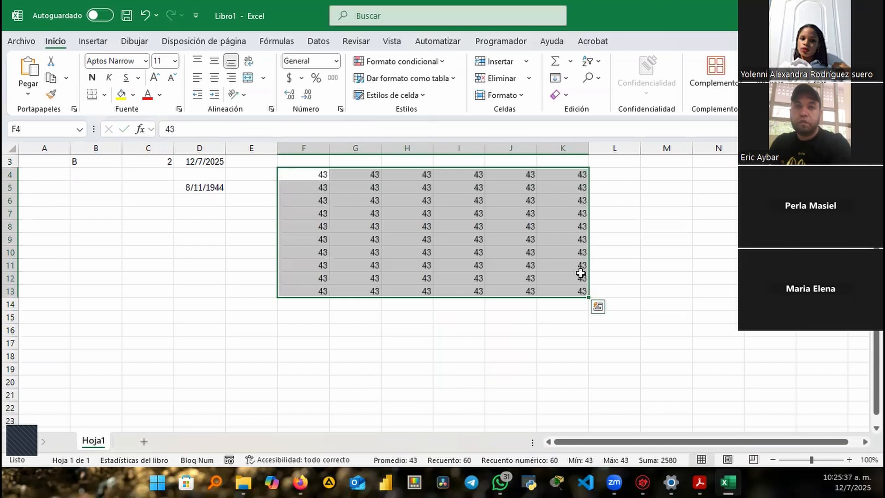
{"action": "left_click", "coordinate": [309, 164]}
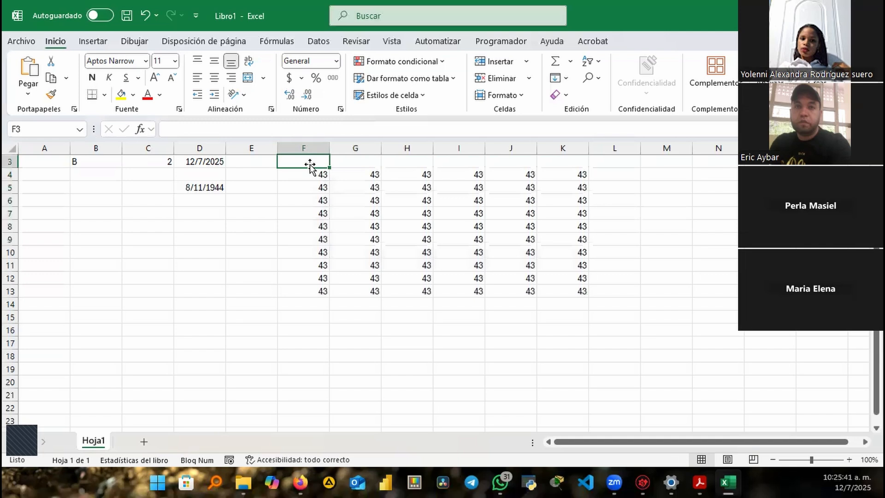
{"action": "type", "text": "Nomb"}
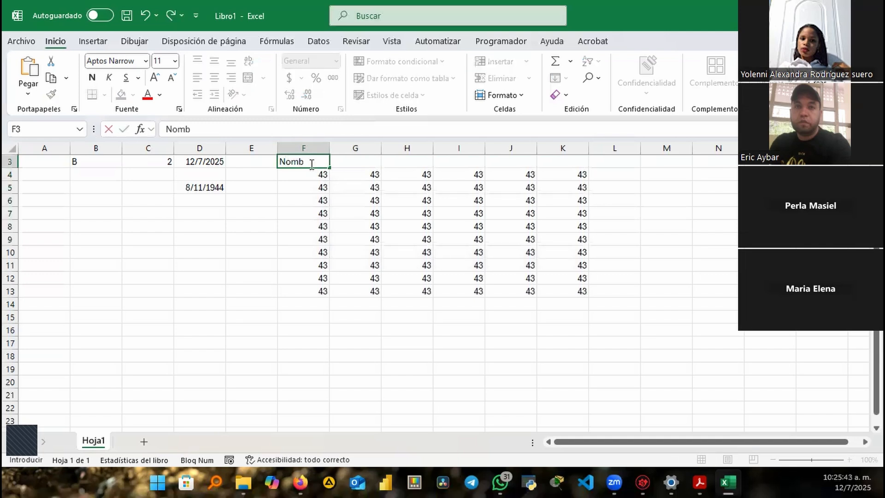
{"action": "type", "text": "re"}
{"action": "key", "text": "Tab"}
Add the headers Apellido in G3 and Edad in H3
{"action": "type", "text": "Ape"}
{"action": "type", "text": "llu"}
{"action": "key", "text": "BackSpace"}
{"action": "type", "text": "ido"}
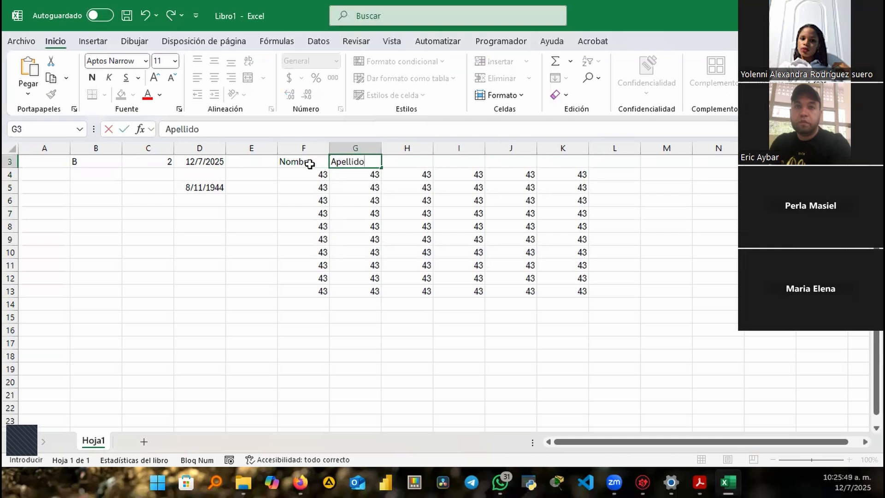
{"action": "key", "text": "Tab"}
{"action": "type", "text": "Edad"}
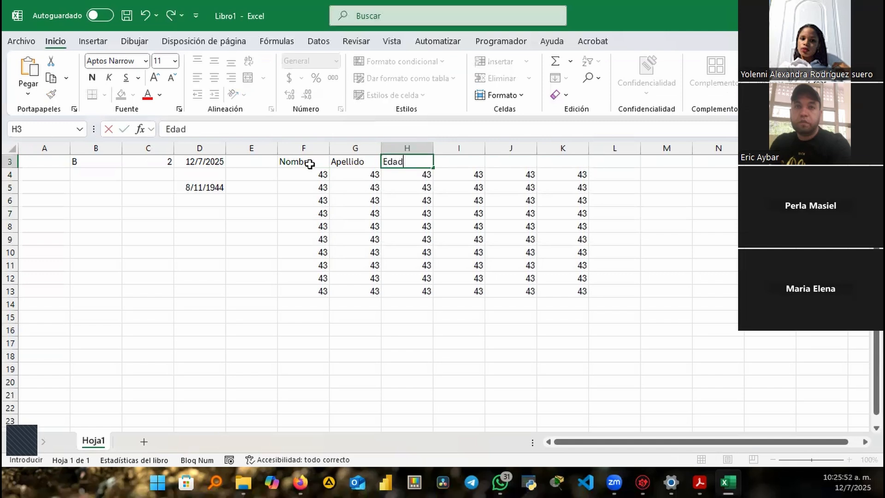
{"action": "key", "text": "Tab"}
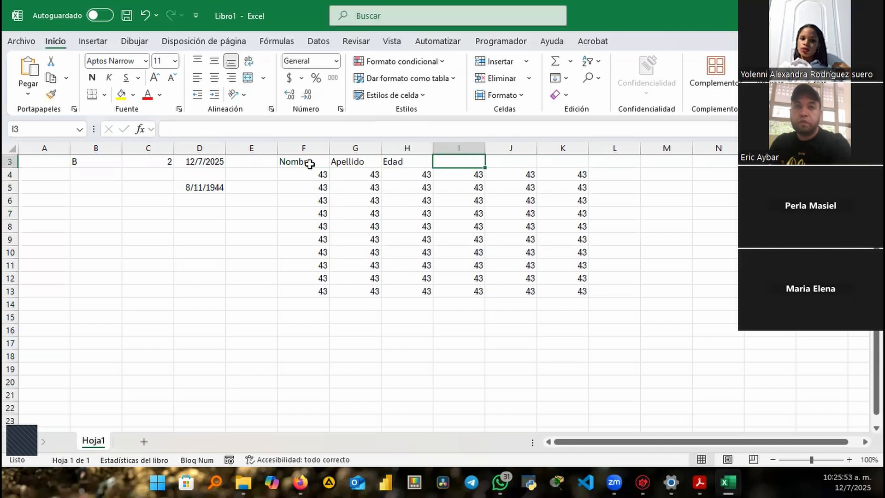
Add the headers Dirección, Teléfono and Sexo in I3, J3 and K3
{"action": "type", "text": "Dirección"}
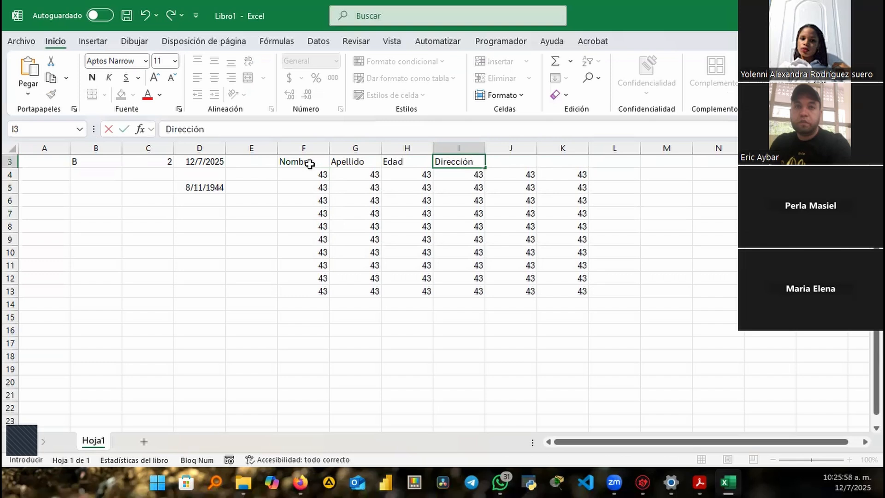
{"action": "key", "text": "Tab"}
{"action": "type", "text": "Tele"}
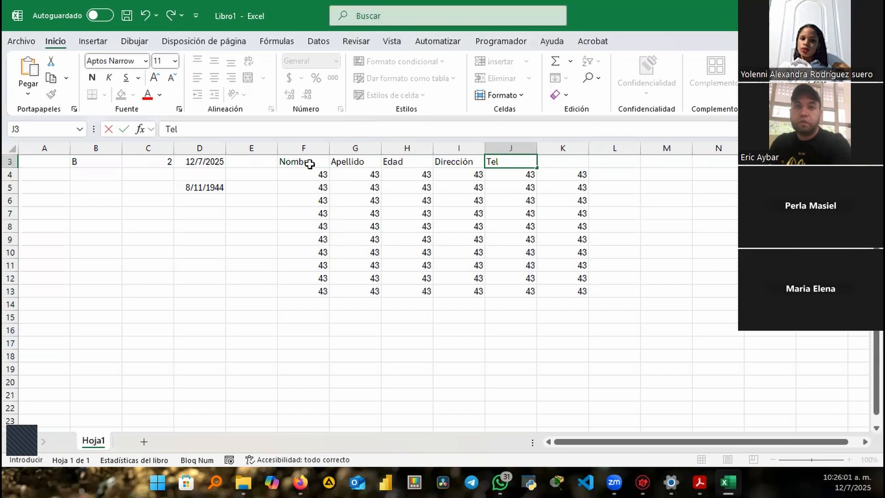
{"action": "type", "text": "fono"}
{"action": "key", "text": "Tab"}
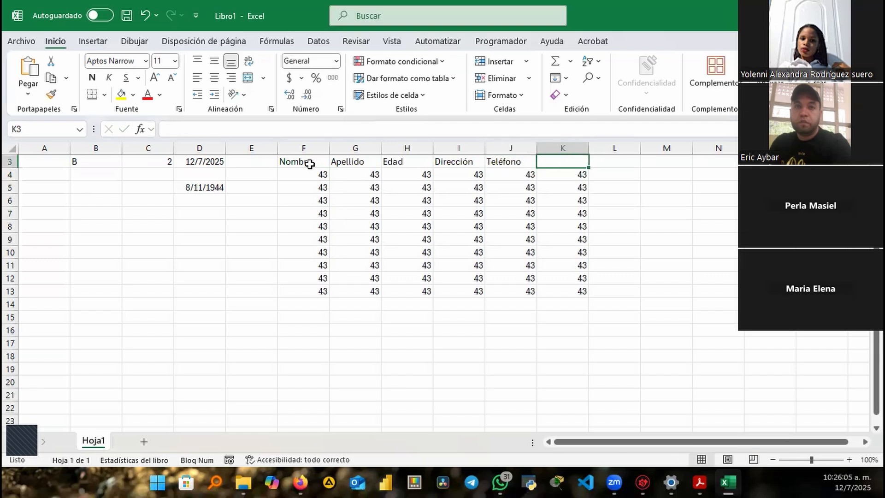
{"action": "type", "text": "Sexo"}
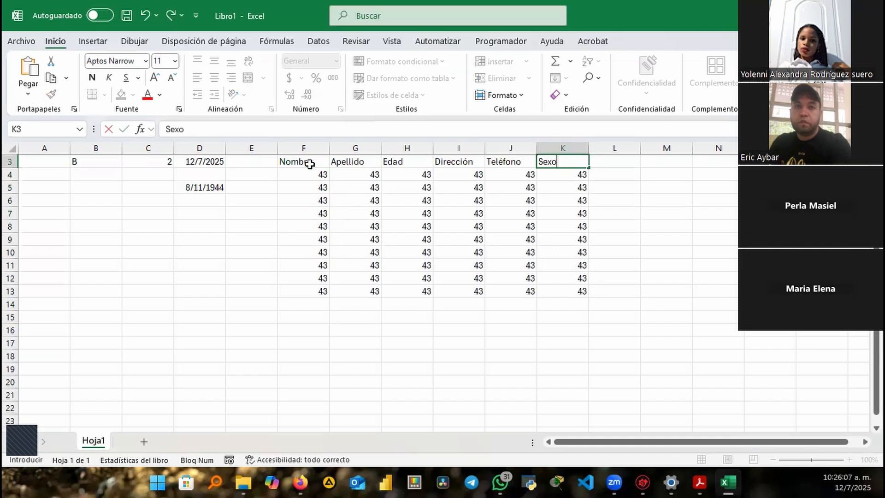
{"action": "key", "text": "Return"}
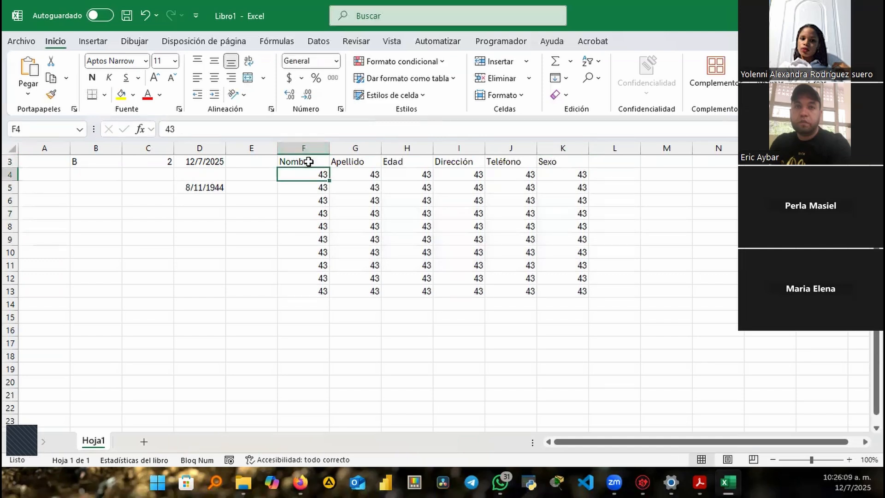
Select F15:K21 and fill every cell with 2 using Ctrl+Enter
{"action": "left_click", "coordinate": [305, 317]}
{"action": "left_click", "coordinate": [294, 302]}
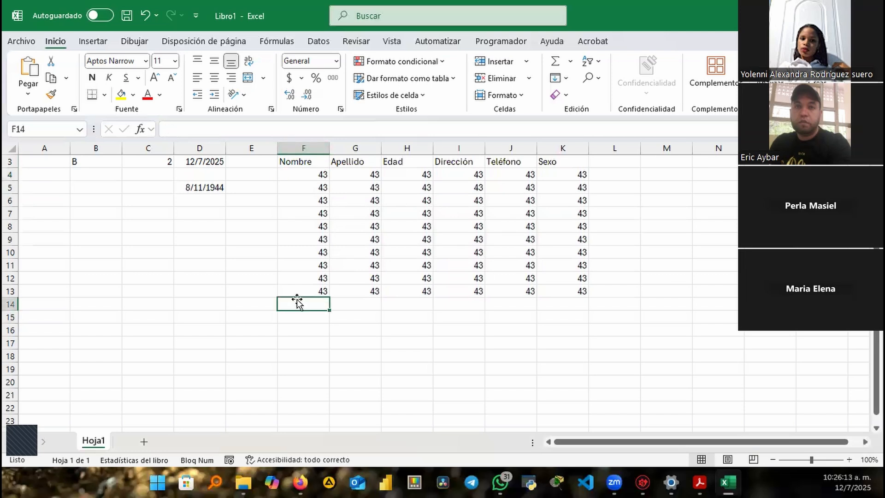
{"action": "left_click", "coordinate": [300, 322]}
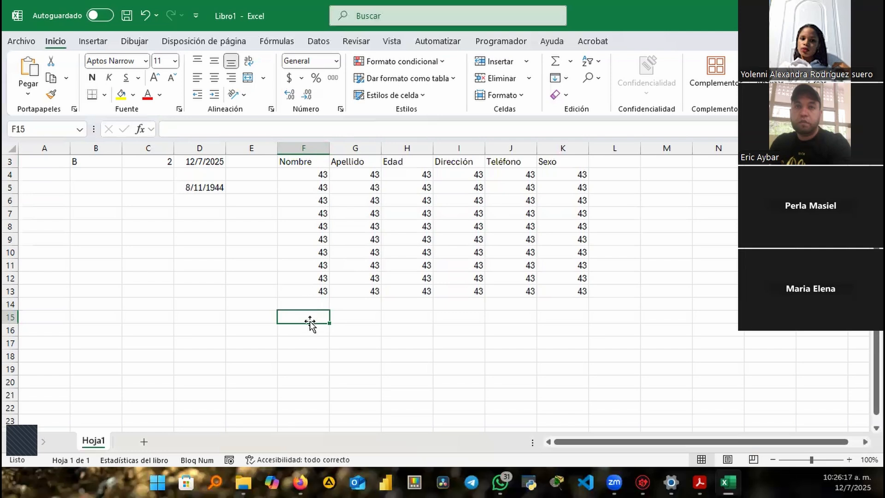
{"action": "left_click_drag", "start_coordinate": [308, 316], "coordinate": [555, 389]}
{"action": "type", "text": "2"}
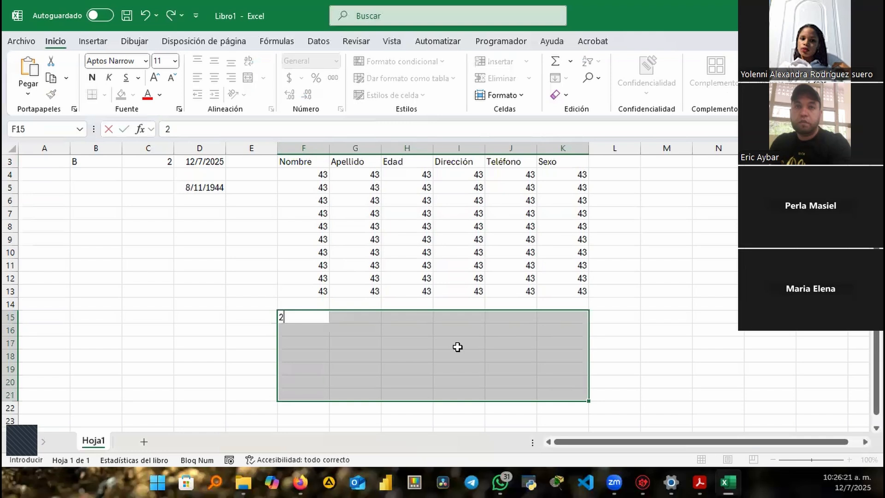
{"action": "key", "text": "ctrl+Return"}
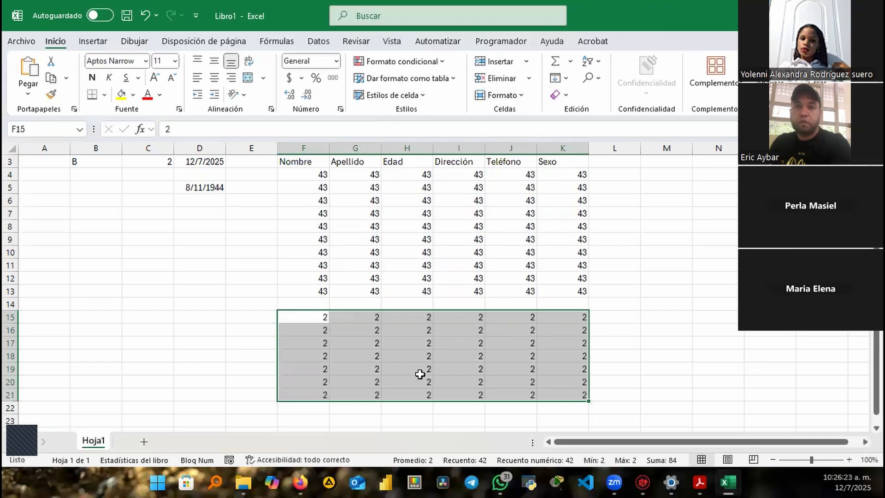
Try selecting column F, the data region with Ctrl+E, and a range from the Nombre header
{"action": "left_click", "coordinate": [304, 139]}
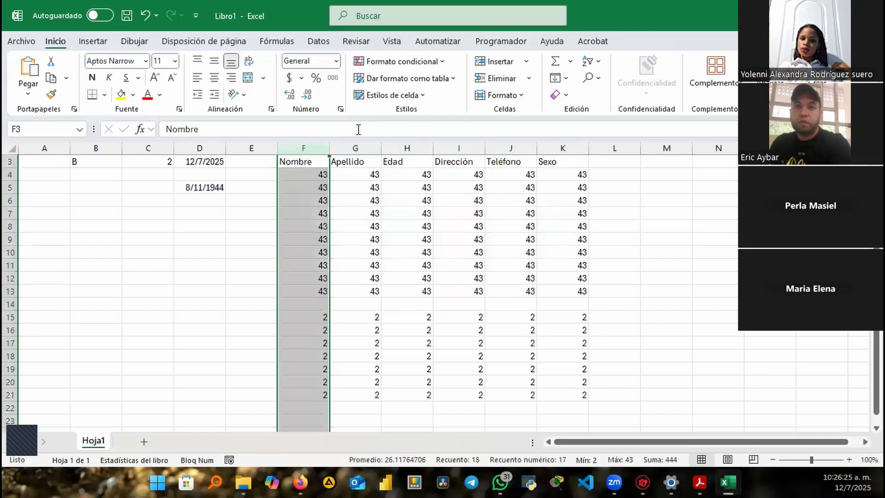
{"action": "left_click", "coordinate": [293, 304]}
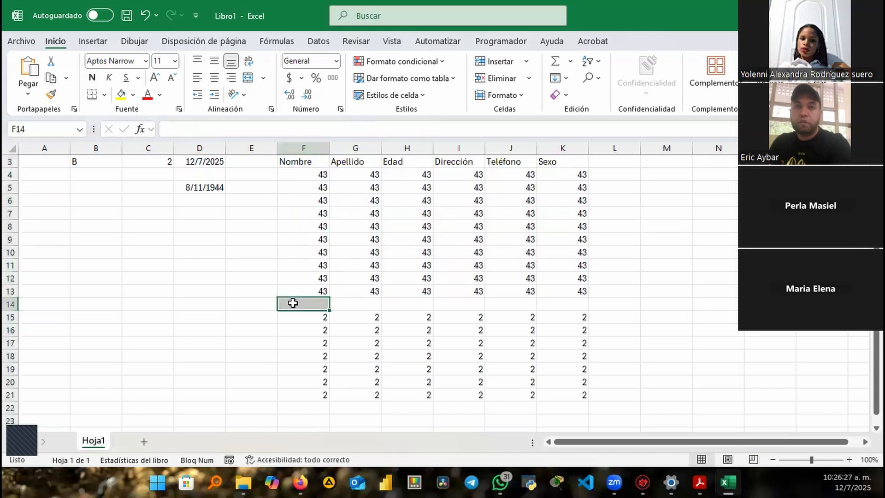
{"action": "left_click", "coordinate": [307, 166]}
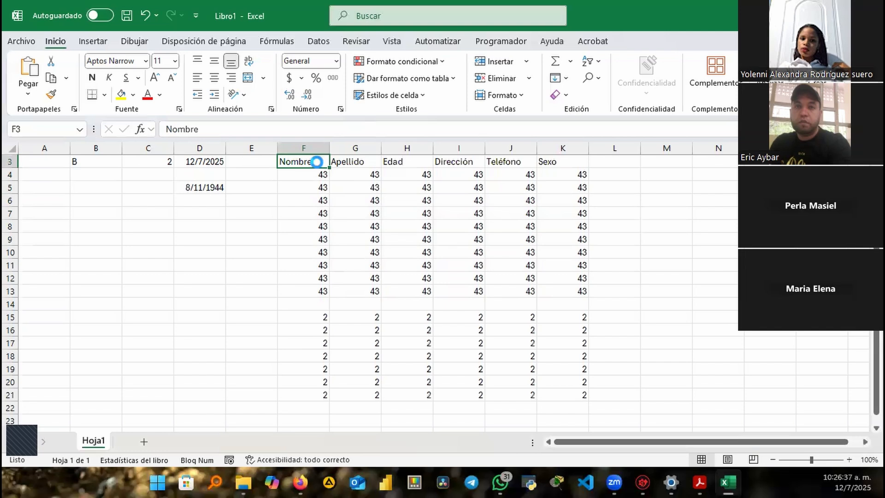
{"action": "key", "text": "ctrl+e"}
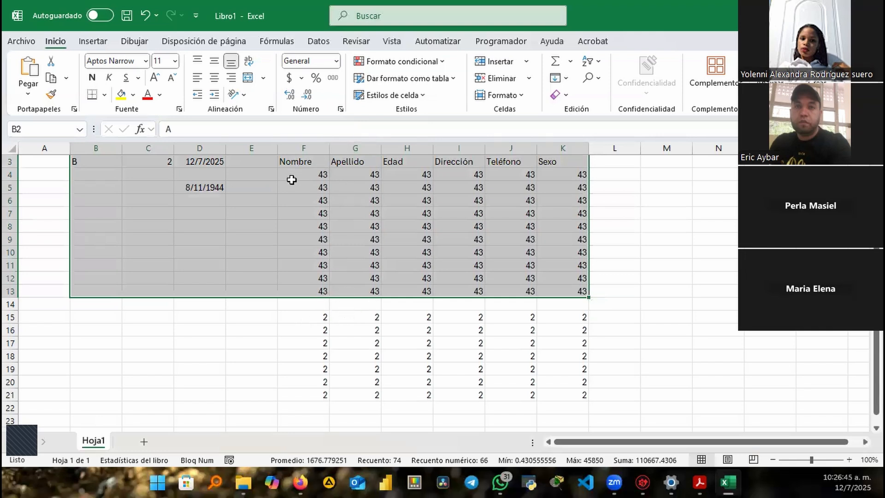
{"action": "left_click", "coordinate": [293, 162]}
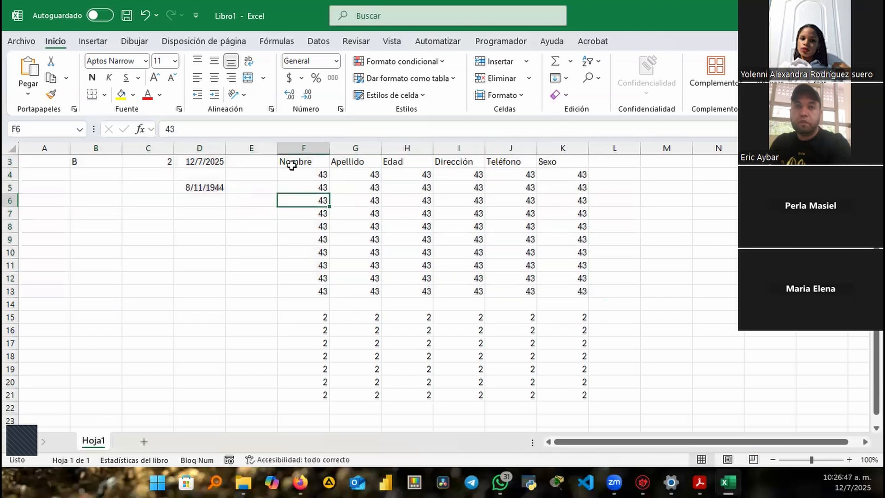
{"action": "left_click_drag", "start_coordinate": [292, 163], "coordinate": [561, 396]}
{"action": "left_click", "coordinate": [233, 353]}
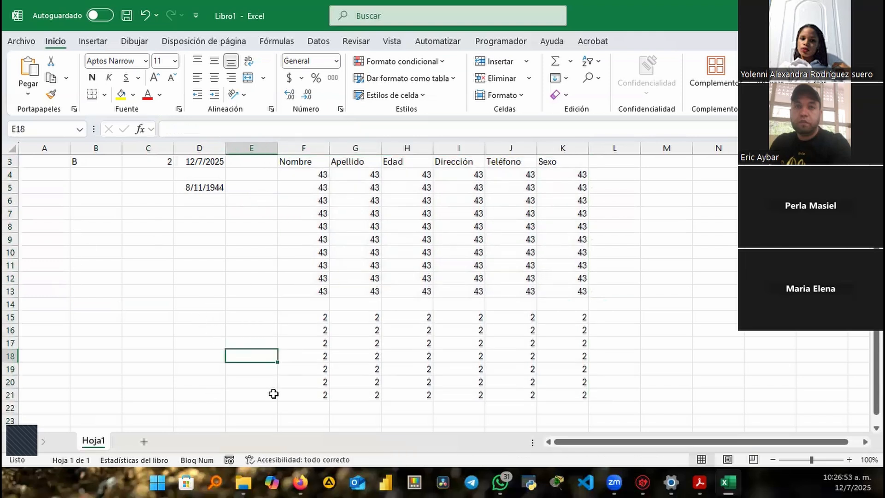
Drag a long selection down to row 1797, then return to F4 with Ctrl+Up and arrow keys
{"action": "scroll", "coordinate": [249, 270], "scroll_direction": "down", "scroll_amount": 2}
{"action": "scroll", "coordinate": [214, 219], "scroll_direction": "up", "scroll_amount": 2}
{"action": "left_click_drag", "start_coordinate": [295, 185], "coordinate": [589, 414]}
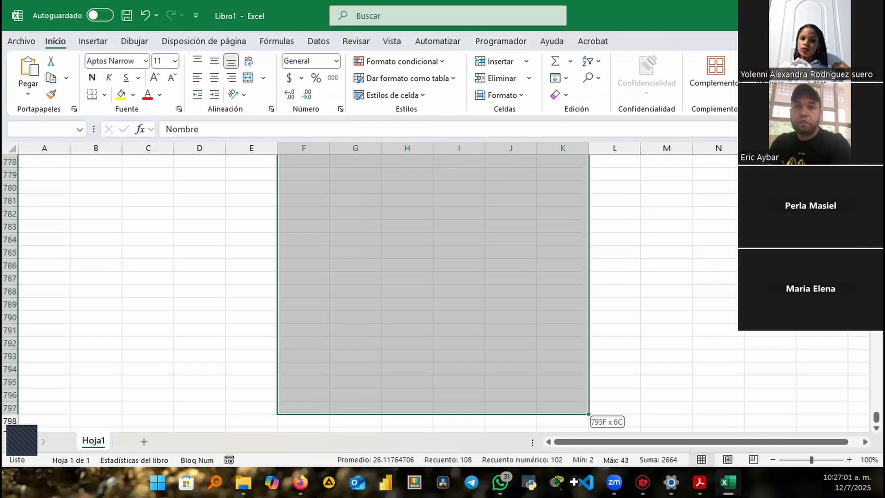
{"action": "left_click_drag", "start_coordinate": [589, 414], "coordinate": [589, 414]}
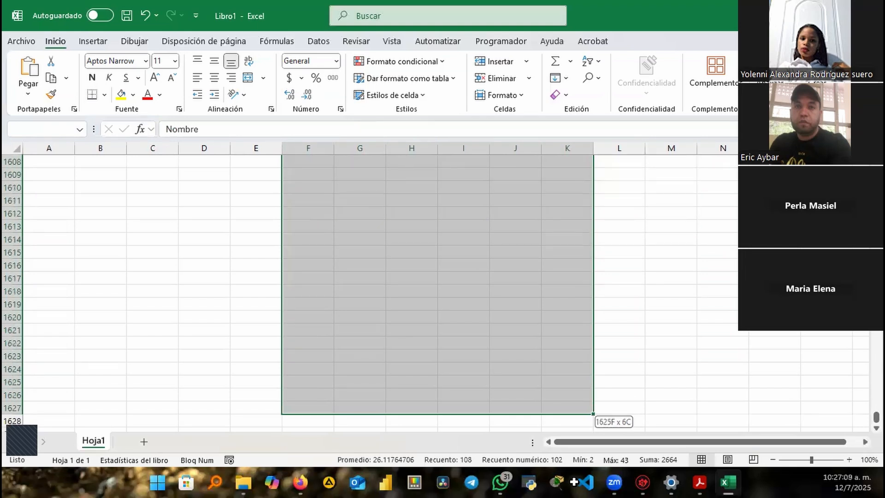
{"action": "left_click_drag", "start_coordinate": [589, 414], "coordinate": [589, 414]}
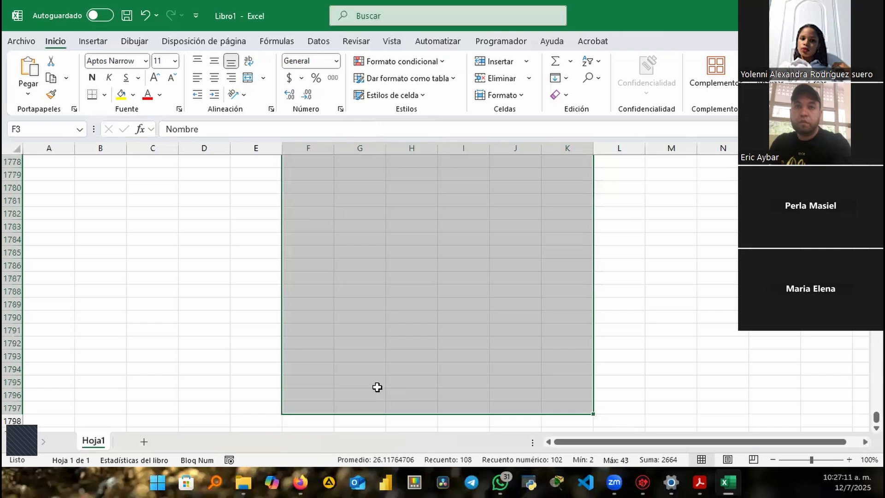
{"action": "left_click", "coordinate": [311, 403]}
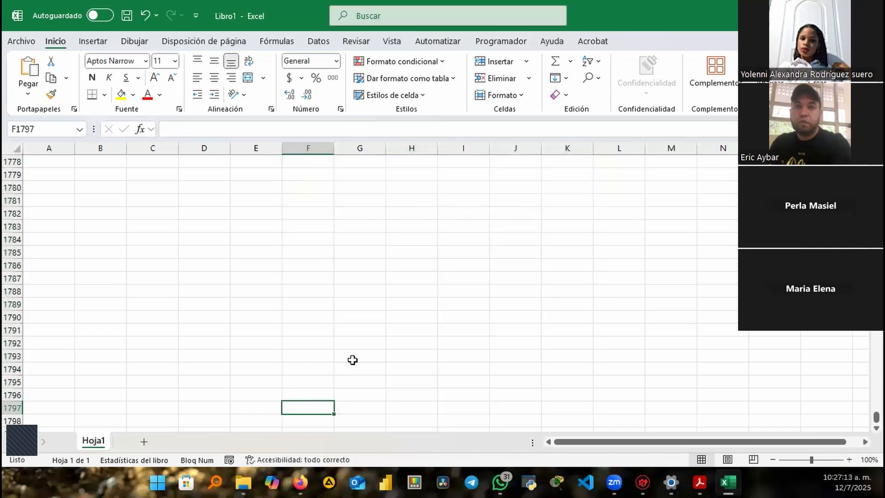
{"action": "key", "text": "ctrl+Up"}
{"action": "key", "text": "Up"}
{"action": "key", "text": "Up"}
{"action": "key", "text": "Up"}
{"action": "key", "text": "Up"}
{"action": "key", "text": "Up"}
{"action": "key", "text": "Up"}
{"action": "key", "text": "Up"}
{"action": "key", "text": "Up"}
{"action": "key", "text": "Up"}
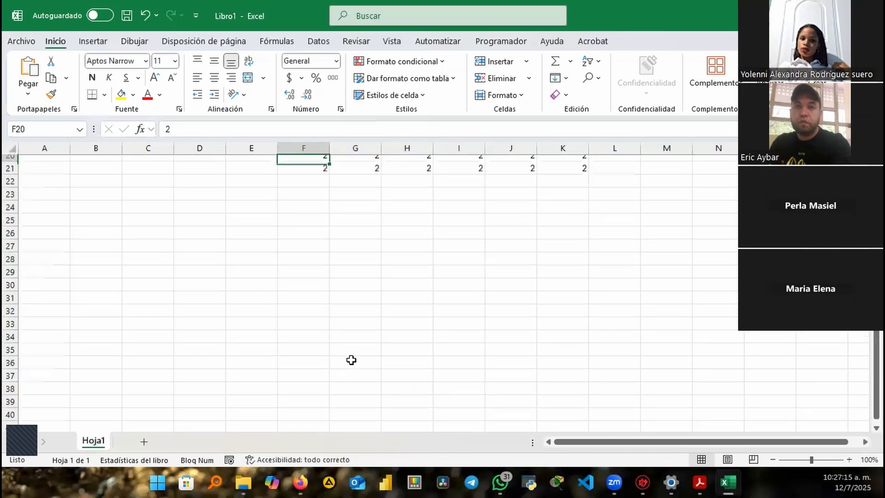
{"action": "key", "text": "Up"}
{"action": "key", "text": "Up"}
{"action": "key", "text": "Up"}
{"action": "key", "text": "Up"}
{"action": "key", "text": "Up"}
{"action": "key", "text": "Up"}
{"action": "key", "text": "Up"}
{"action": "key", "text": "Up"}
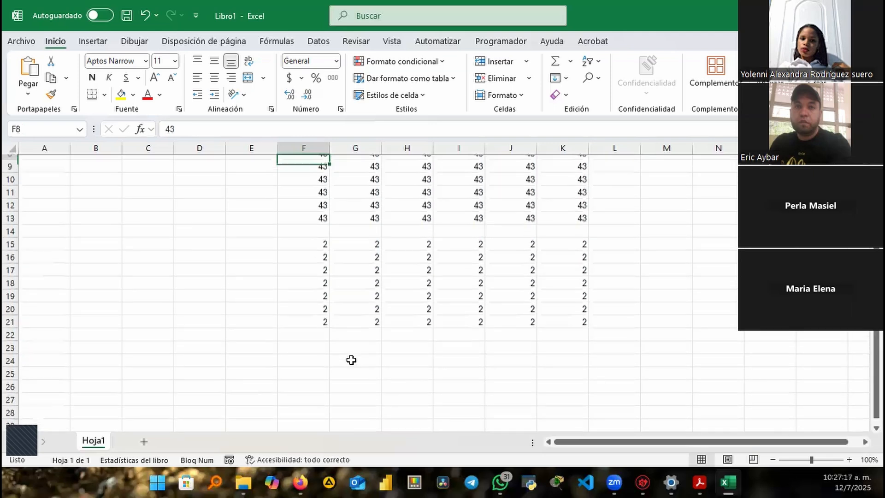
{"action": "key", "text": "Up"}
{"action": "key", "text": "Down"}
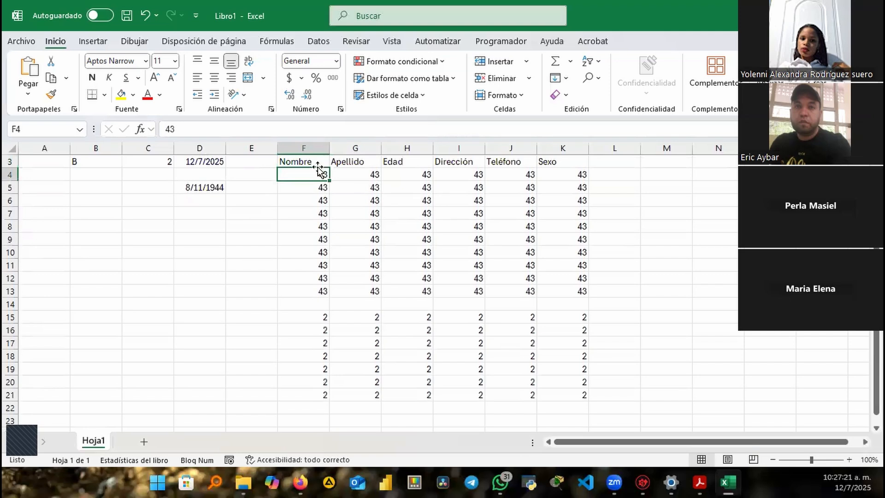
Clear all the 43s and 2s from F4:K21
{"action": "left_click_drag", "start_coordinate": [306, 172], "coordinate": [575, 395]}
{"action": "key", "text": "BackSpace"}
{"action": "key", "text": "Escape"}
{"action": "key", "text": "Delete"}
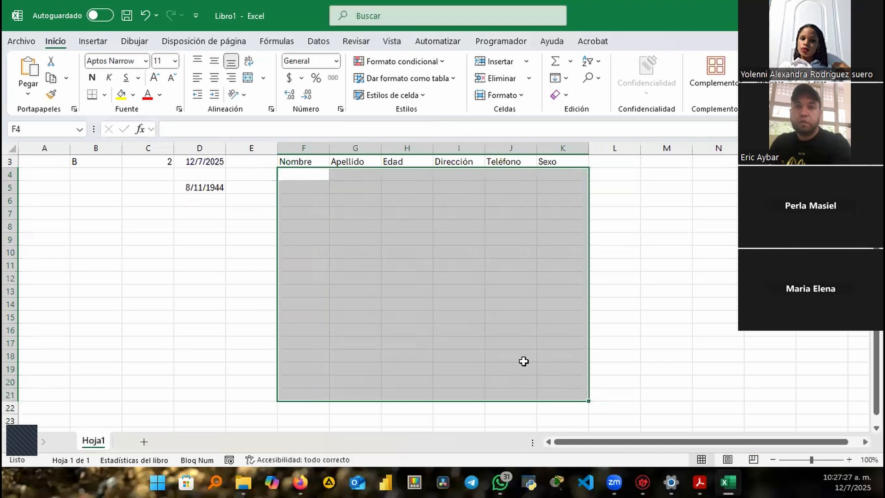
Refill F4:K12 with 43 using Ctrl+Enter, then select F14:K18
{"action": "left_click", "coordinate": [323, 177]}
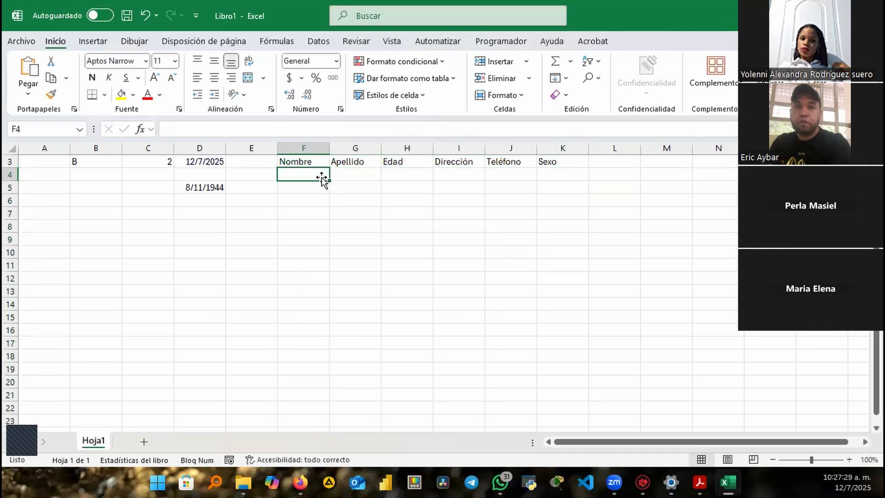
{"action": "left_click_drag", "start_coordinate": [323, 177], "coordinate": [513, 275]}
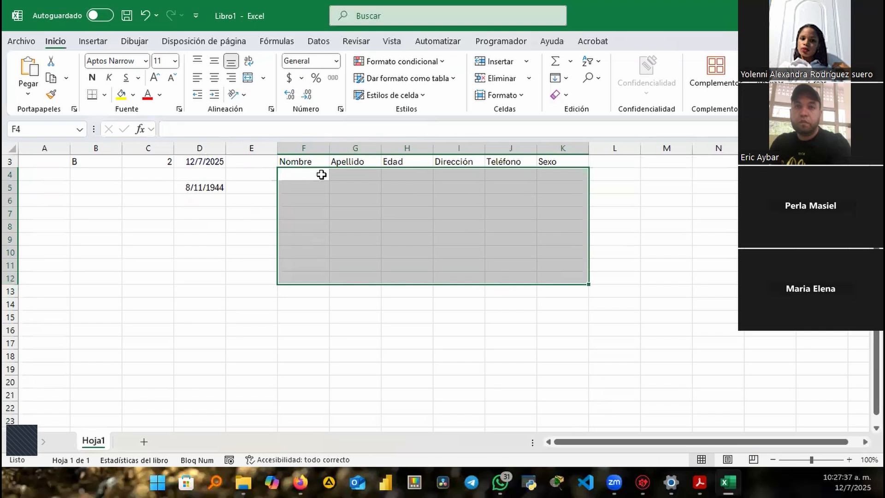
{"action": "type", "text": "43"}
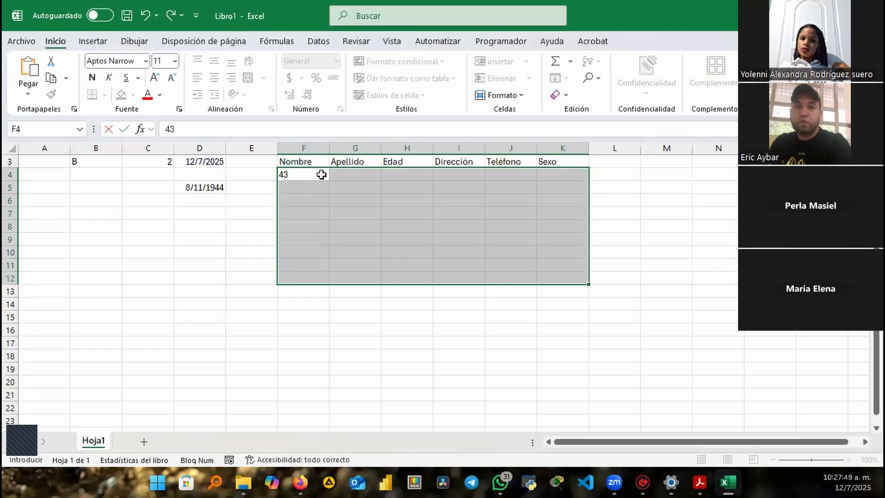
{"action": "key", "text": "ctrl+Return"}
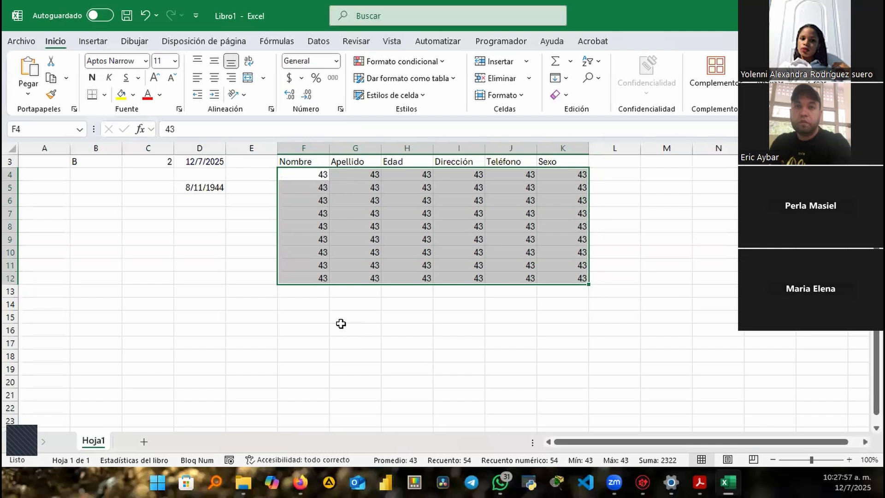
{"action": "left_click_drag", "start_coordinate": [301, 306], "coordinate": [564, 357]}
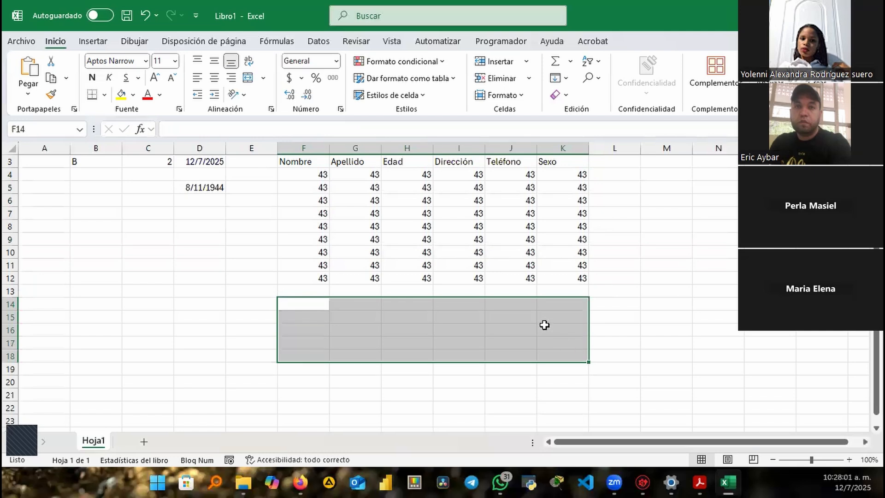
{"action": "type", "text": "A"}
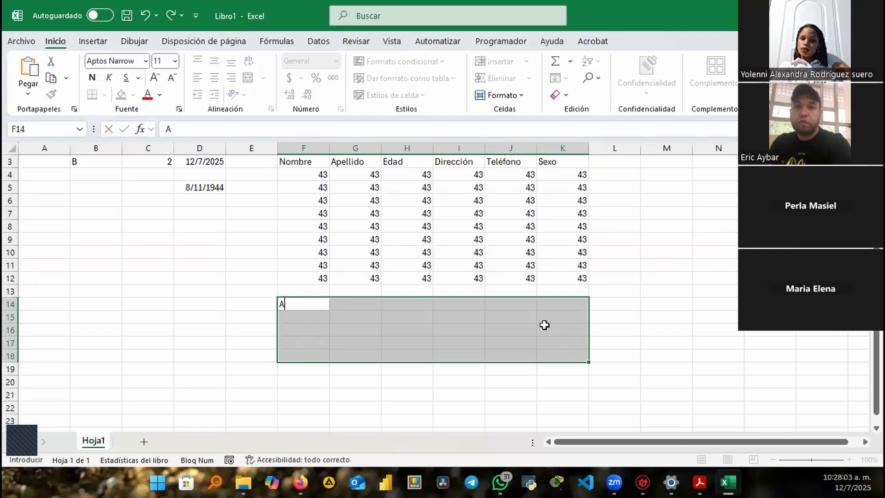
{"action": "key", "text": "ctrl+Return"}
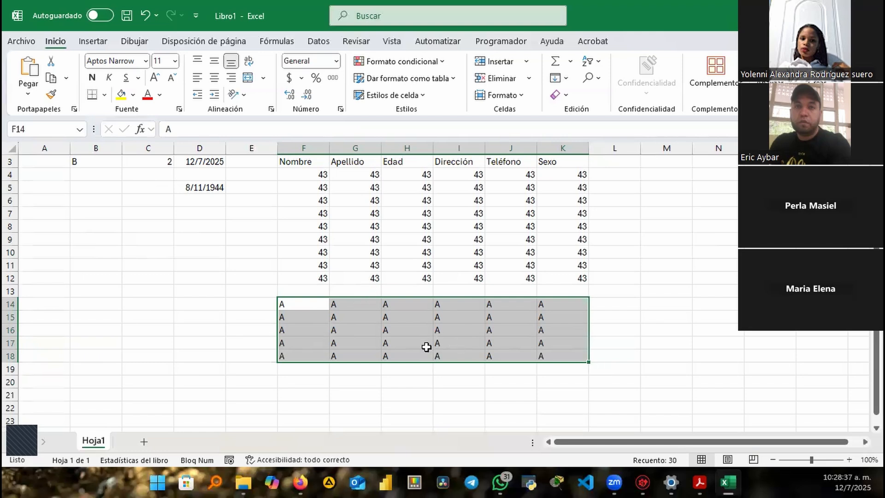
{"action": "key", "text": "Delete"}
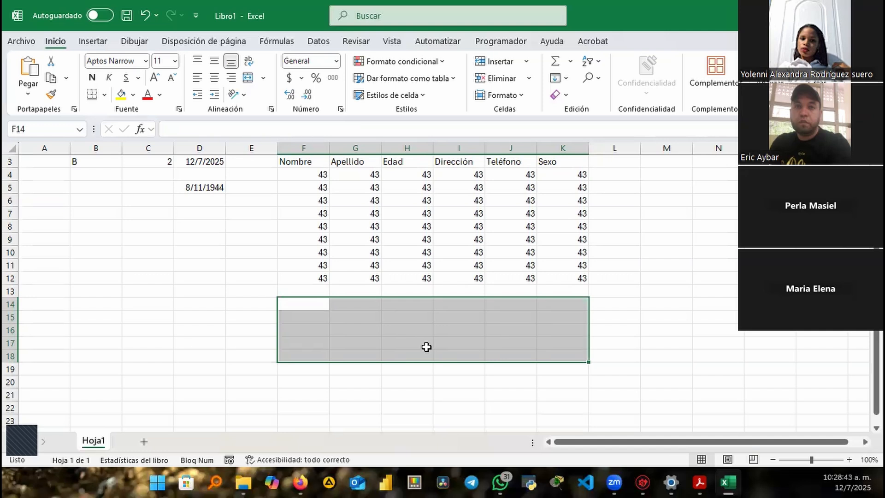
{"action": "key", "text": "ctrl+z"}
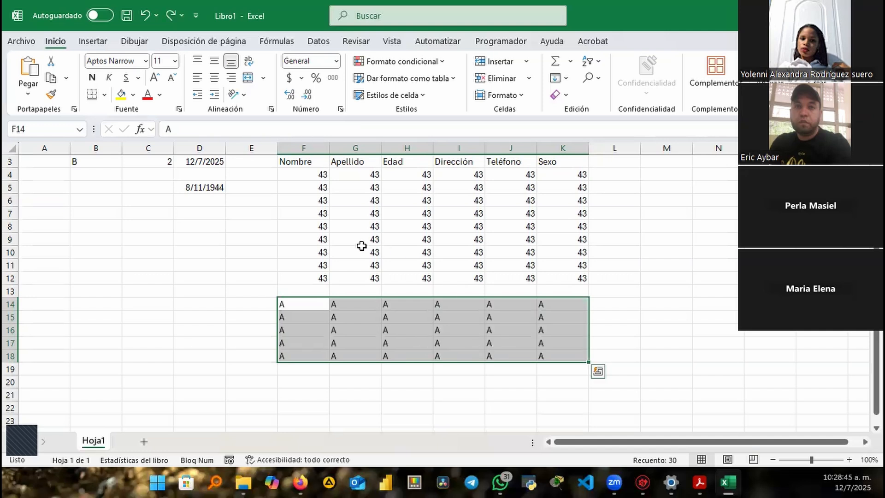
{"action": "left_click_drag", "start_coordinate": [308, 173], "coordinate": [553, 246]}
Insert a blank column at E so the table shifts to columns G–L
{"action": "left_click", "coordinate": [243, 145]}
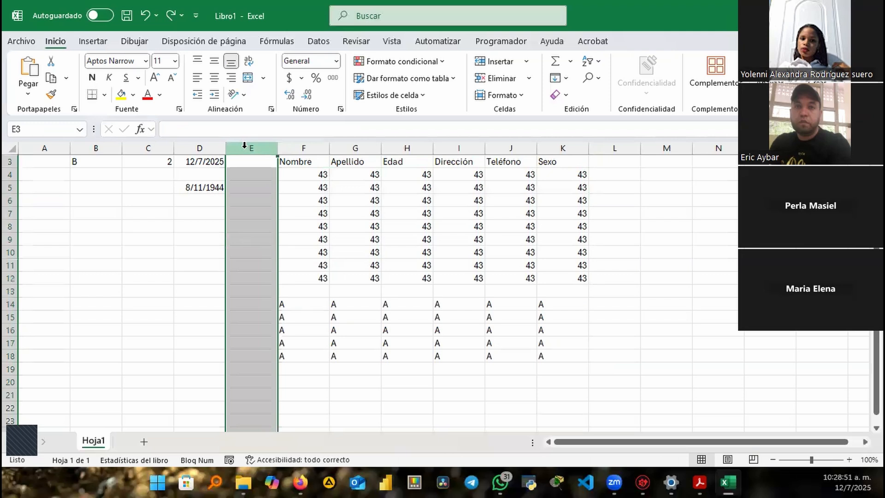
{"action": "key", "text": "ctrl+plus"}
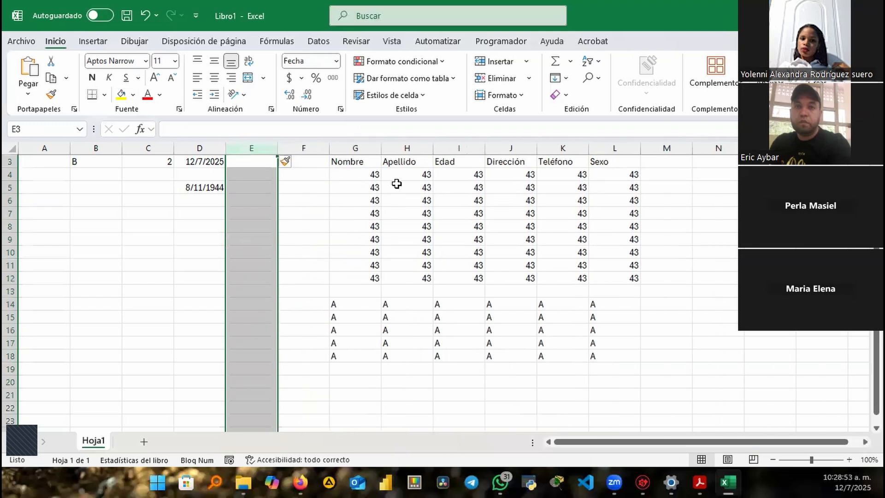
{"action": "left_click", "coordinate": [361, 178]}
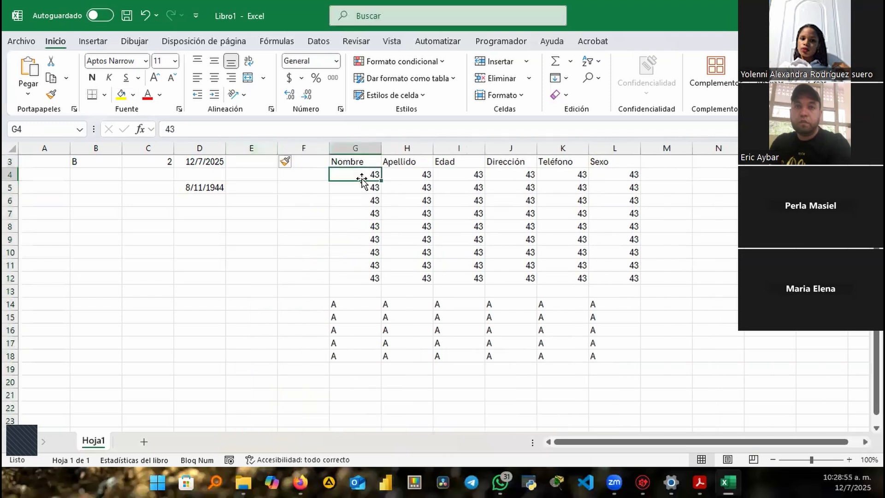
{"action": "key", "text": "ctrl+a"}
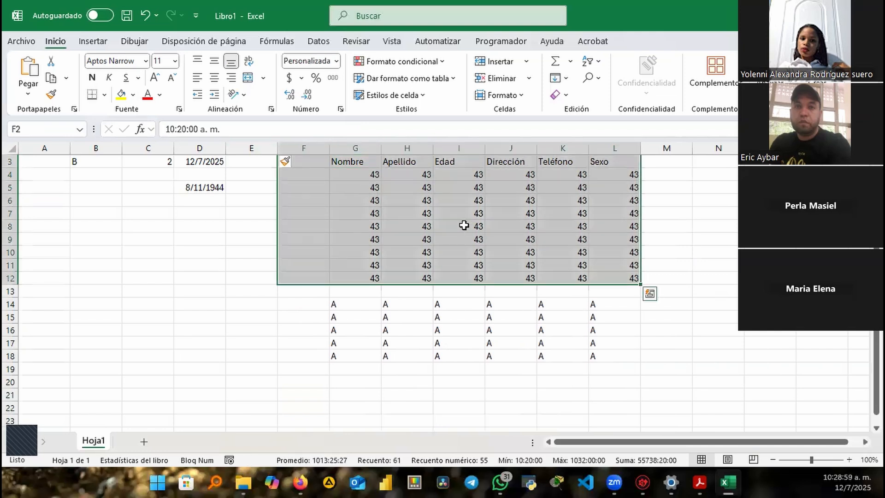
Delete the 10:20:00 time from cell F2
{"action": "scroll", "coordinate": [466, 222], "scroll_direction": "up", "scroll_amount": 1}
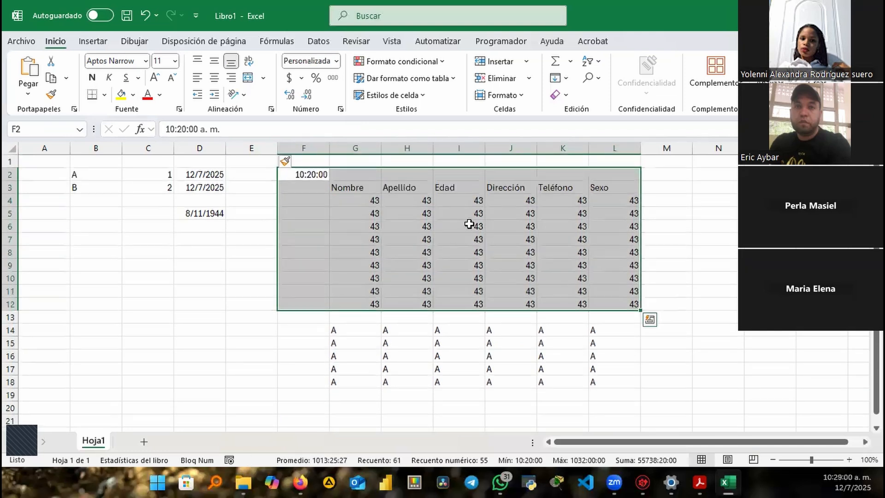
{"action": "left_click", "coordinate": [312, 173]}
{"action": "key", "text": "Delete"}
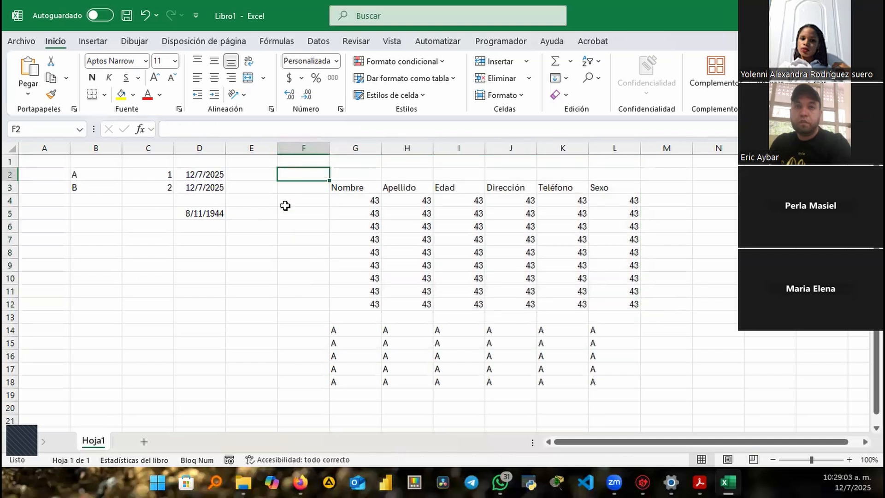
{"action": "left_click", "coordinate": [300, 189]}
{"action": "left_click", "coordinate": [346, 192]}
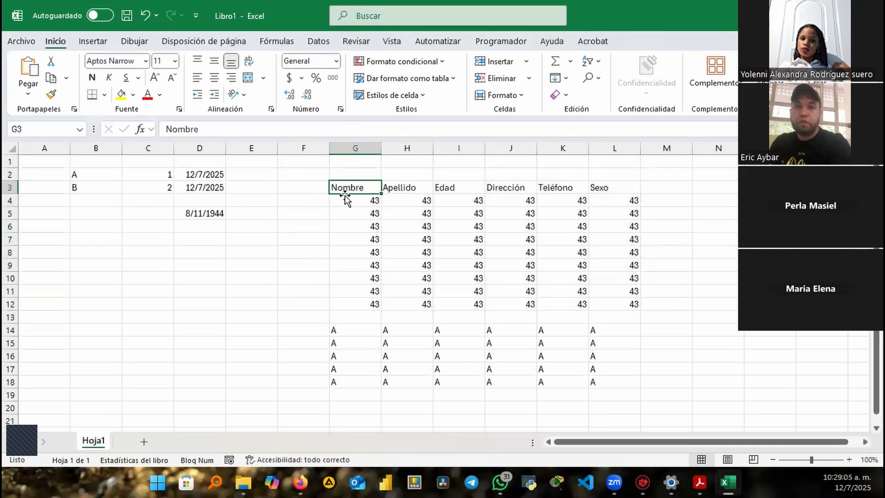
{"action": "key", "text": "ctrl+a"}
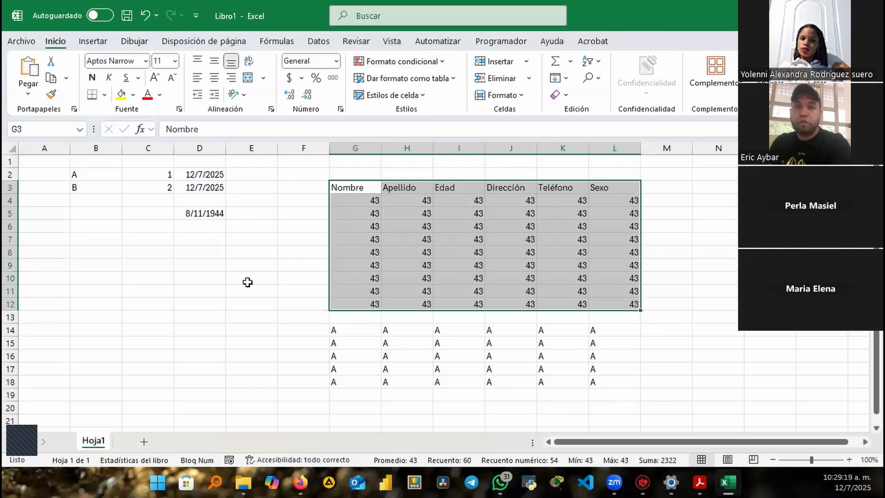
{"action": "left_click_drag", "start_coordinate": [343, 318], "coordinate": [626, 316]}
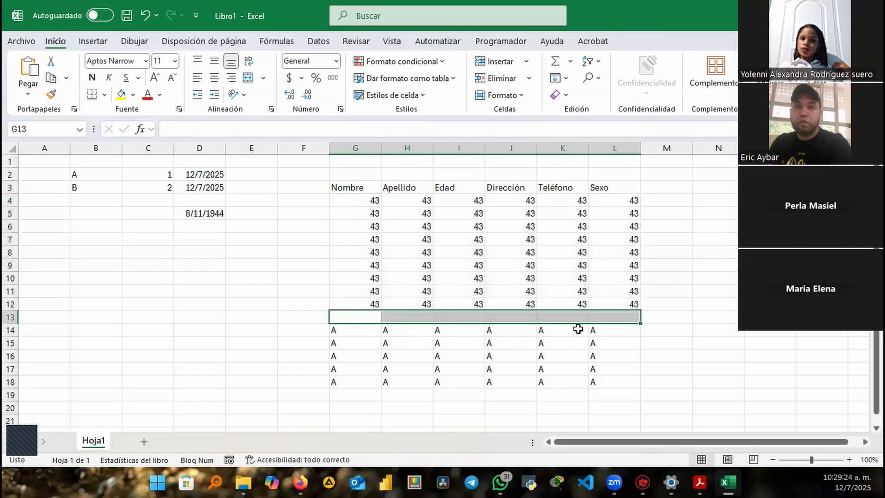
{"action": "left_click", "coordinate": [346, 190]}
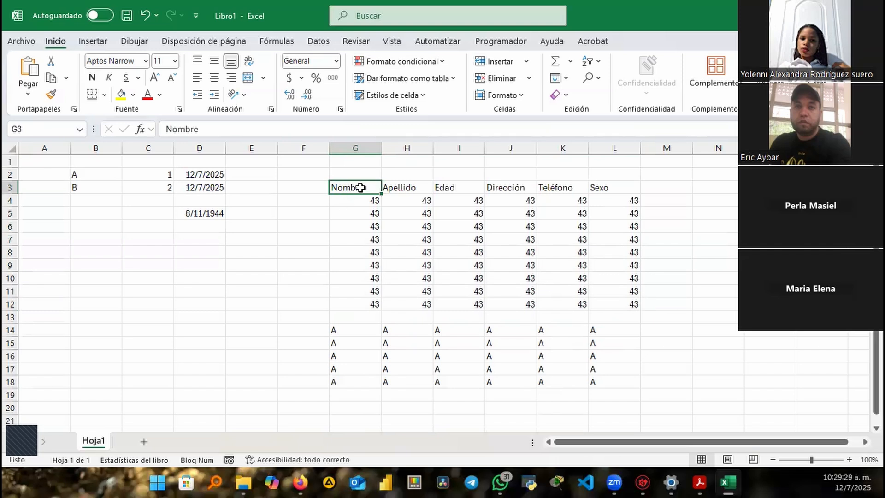
{"action": "left_click_drag", "start_coordinate": [355, 187], "coordinate": [631, 295]}
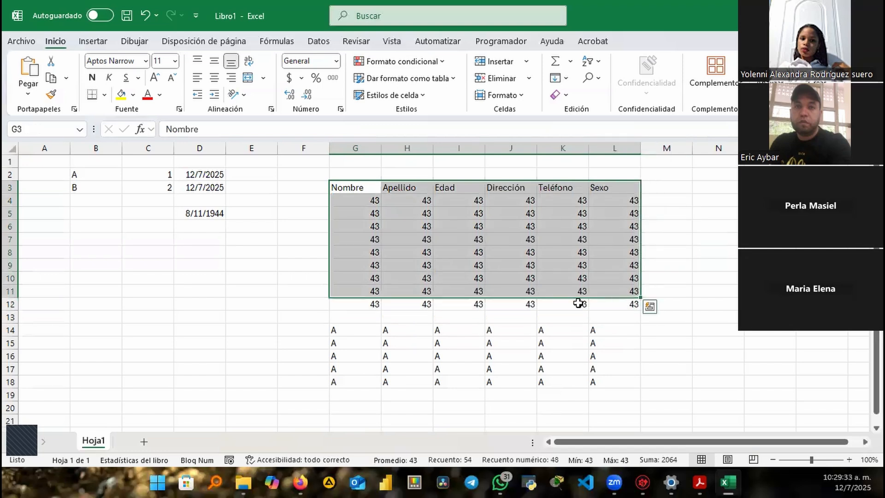
{"action": "left_click", "coordinate": [347, 185]}
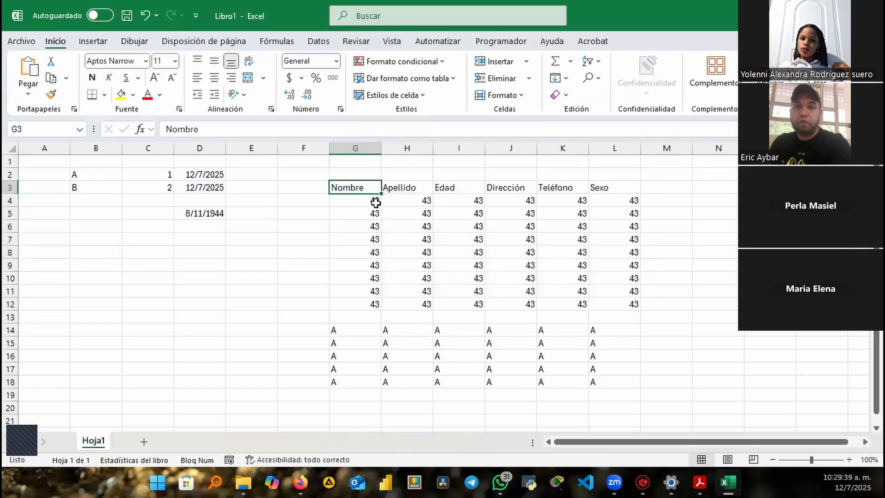
{"action": "key", "text": "ctrl+a"}
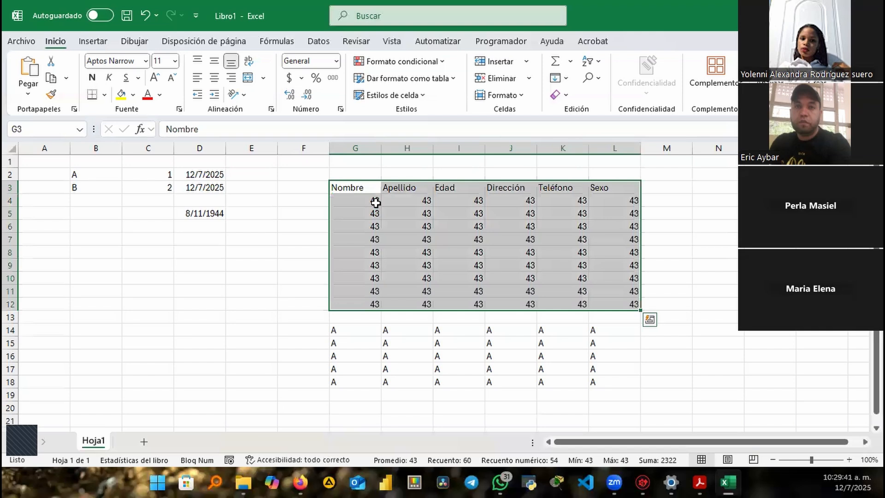
{"action": "key", "text": "ctrl+q"}
{"action": "key", "text": "Escape"}
{"action": "left_click", "coordinate": [349, 189]}
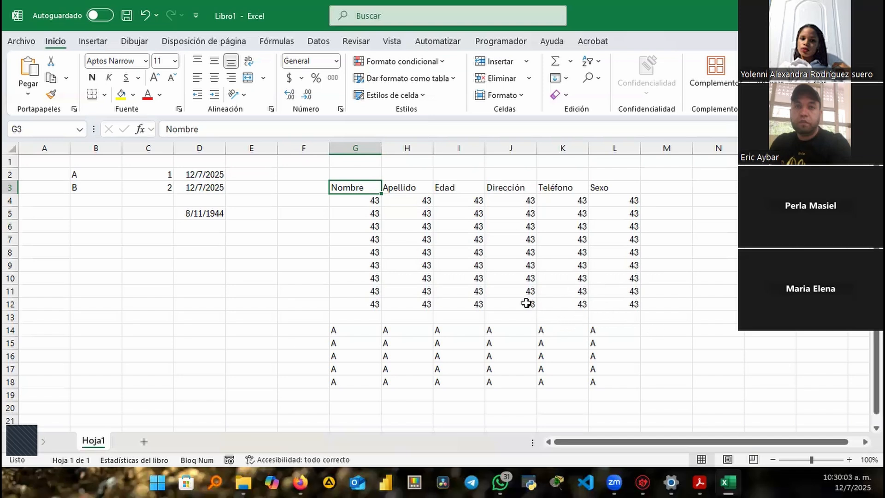
Drag the A block from G14:L18 up to G13:L17, then select it with the table using Ctrl+A
{"action": "left_click", "coordinate": [353, 333]}
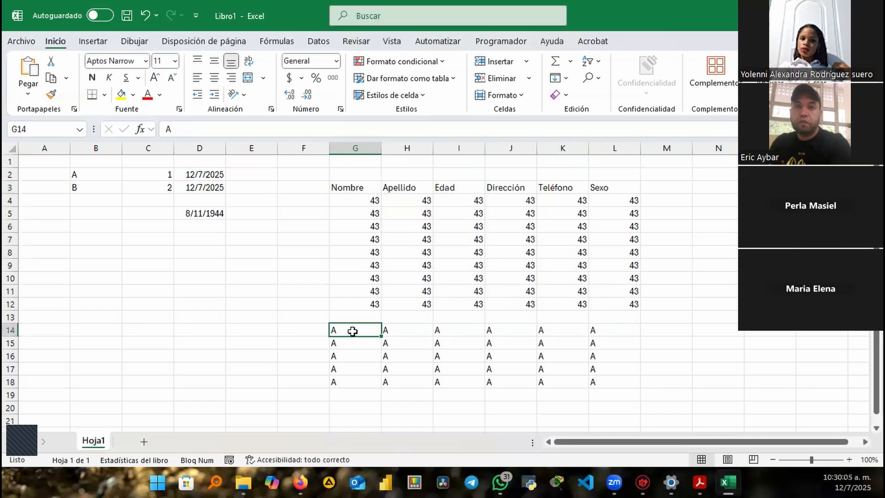
{"action": "left_click_drag", "start_coordinate": [355, 330], "coordinate": [593, 381]}
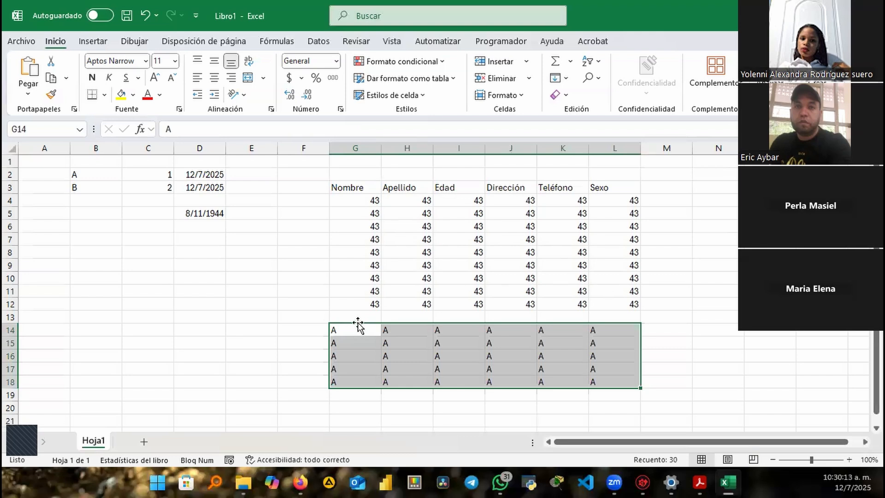
{"action": "left_click", "coordinate": [357, 322]}
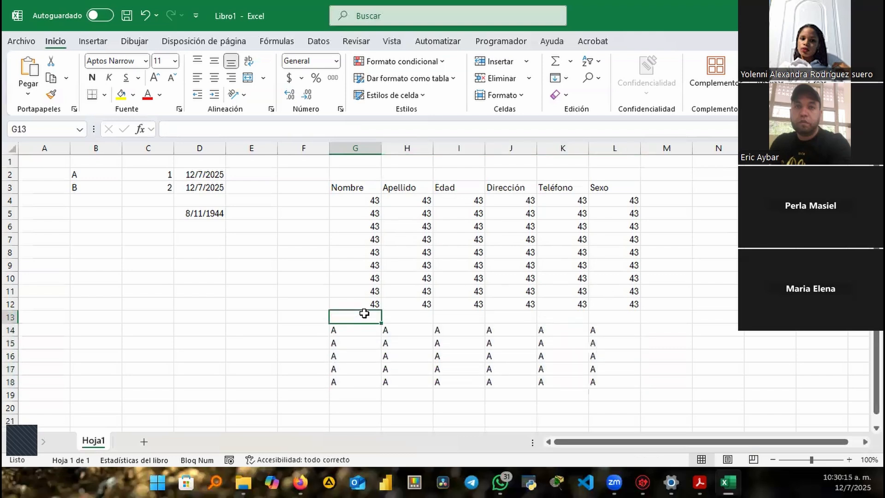
{"action": "left_click", "coordinate": [355, 333]}
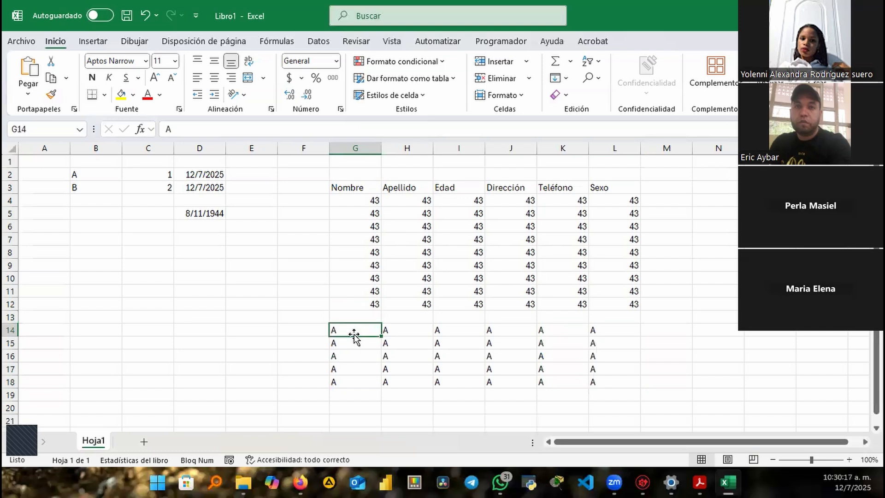
{"action": "left_click_drag", "start_coordinate": [358, 330], "coordinate": [611, 383]}
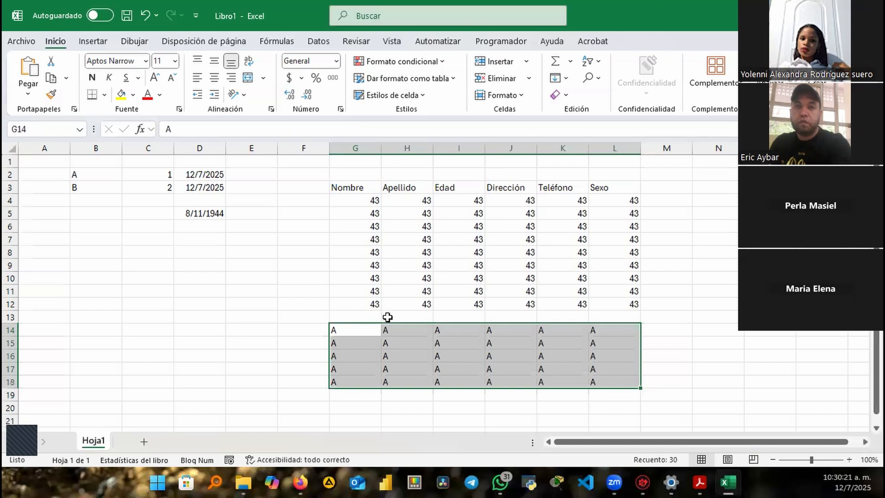
{"action": "mouse_move", "coordinate": [382, 329]}
{"action": "left_mouse_down"}
{"action": "mouse_move", "coordinate": [390, 321]}
{"action": "mouse_move", "coordinate": [376, 322]}
{"action": "left_mouse_up"}
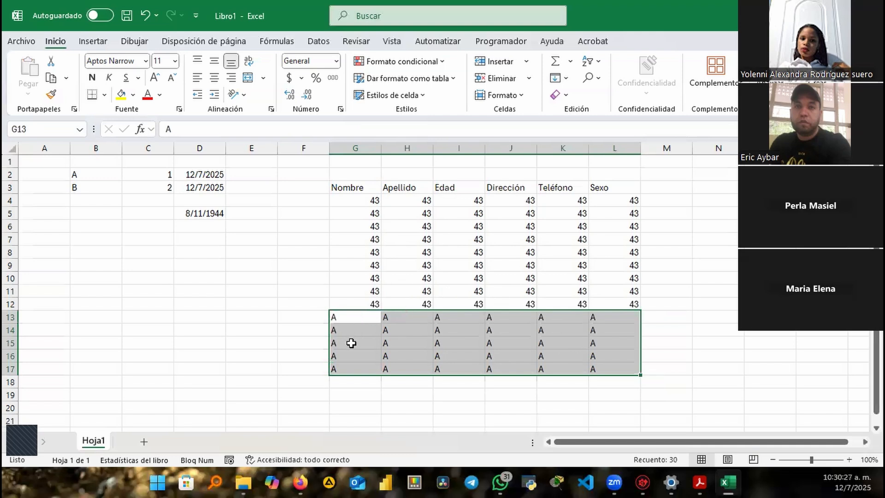
{"action": "left_click", "coordinate": [363, 189]}
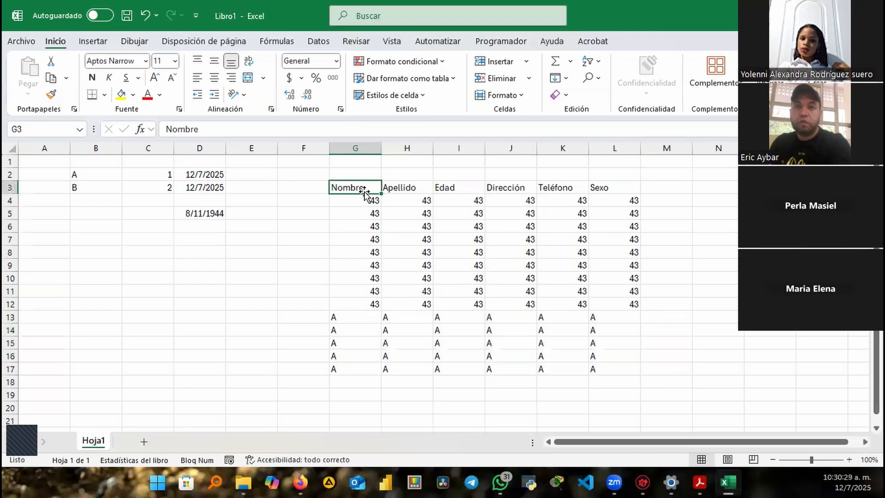
{"action": "key", "text": "ctrl+a"}
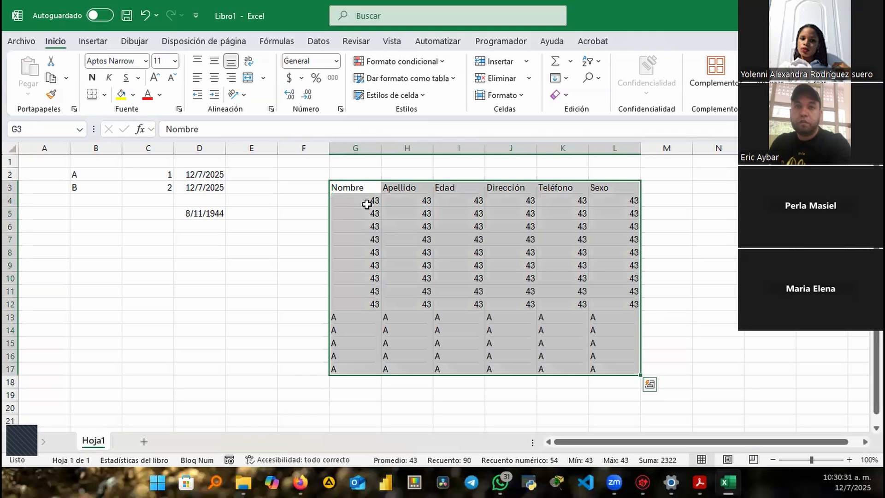
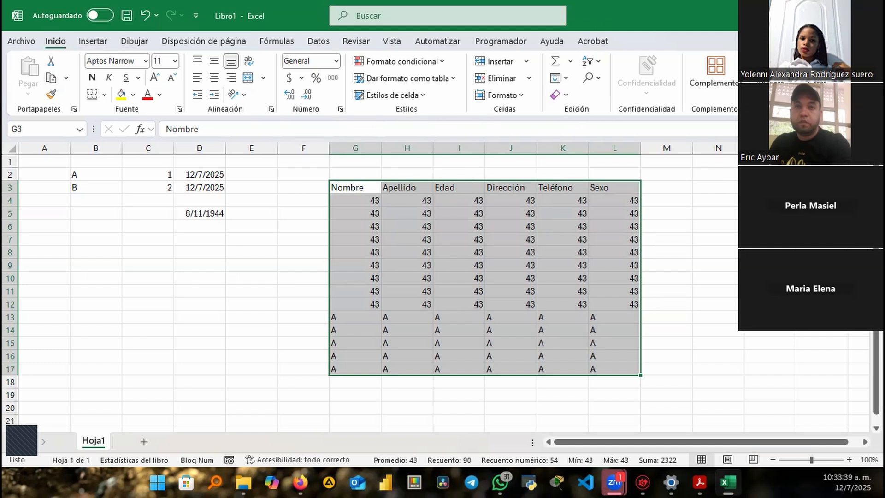
Rename the Hoja1 sheet to Prueba
{"action": "left_click", "coordinate": [92, 42]}
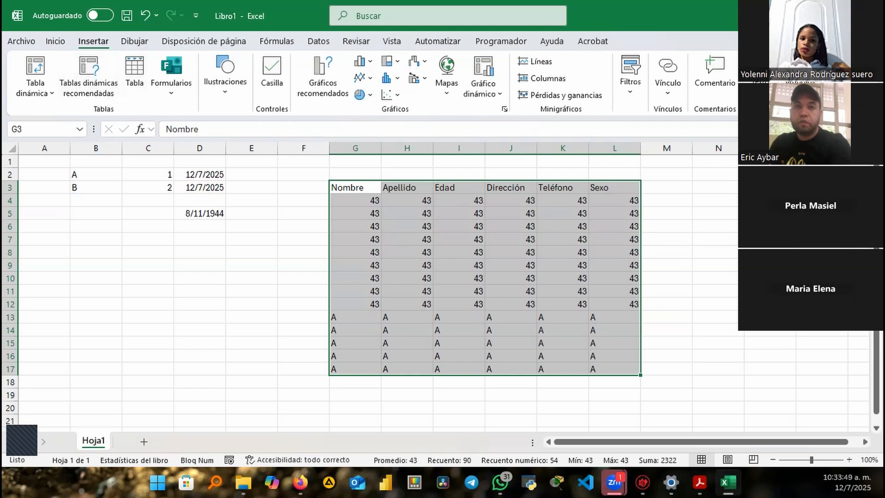
{"action": "left_click", "coordinate": [56, 41]}
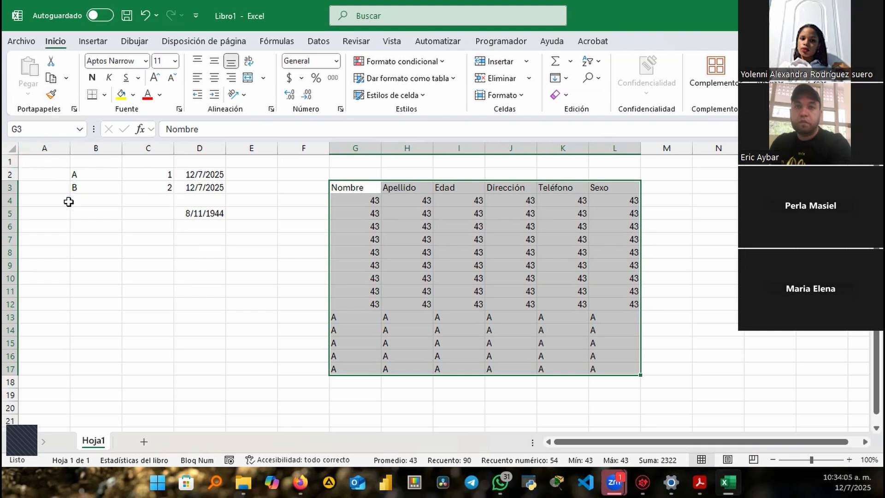
{"action": "left_click", "coordinate": [266, 177]}
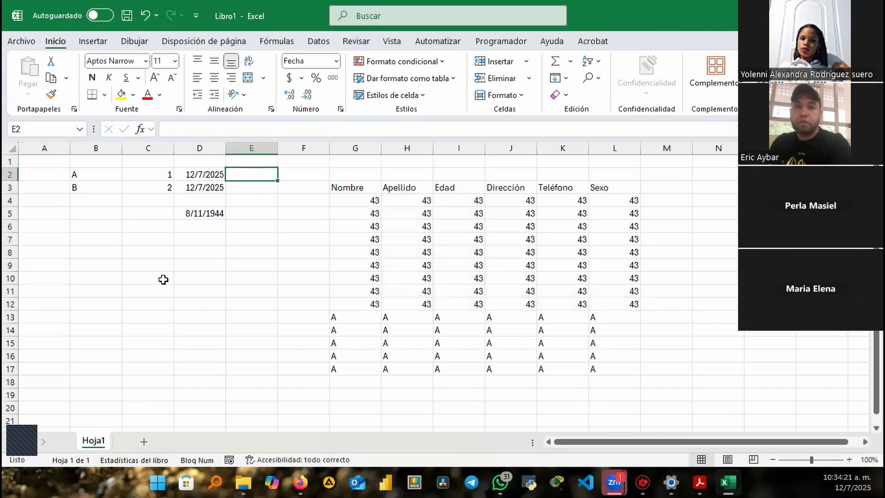
{"action": "double_click", "coordinate": [93, 441]}
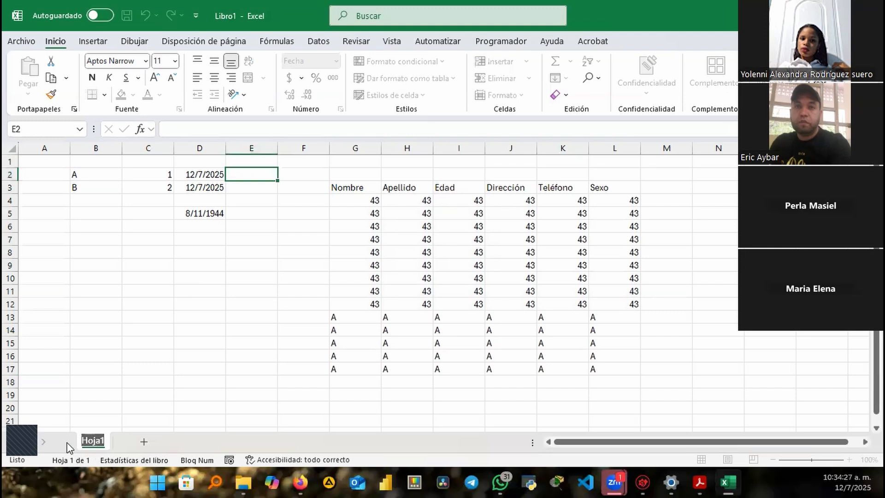
{"action": "type", "text": "Prueba"}
{"action": "key", "text": "Return"}
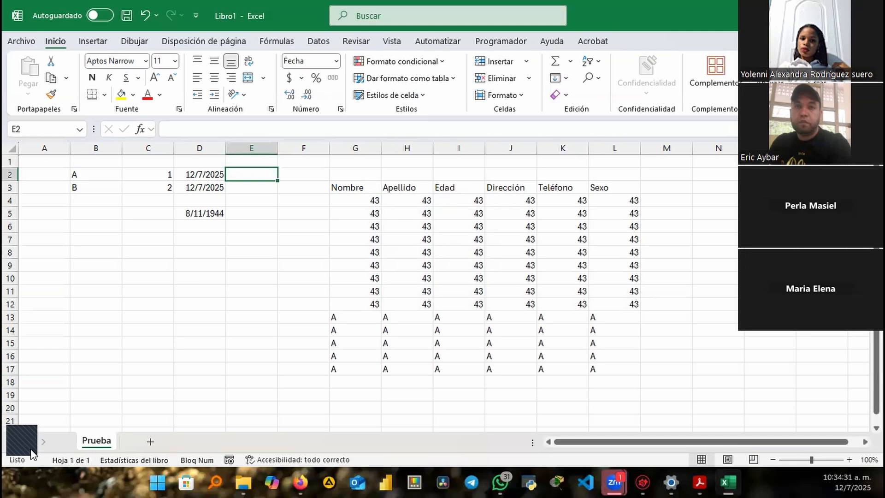
Colour the Prueba sheet tab light blue
{"action": "right_click", "coordinate": [86, 441]}
{"action": "left_click", "coordinate": [83, 441]}
{"action": "right_click", "coordinate": [85, 441]}
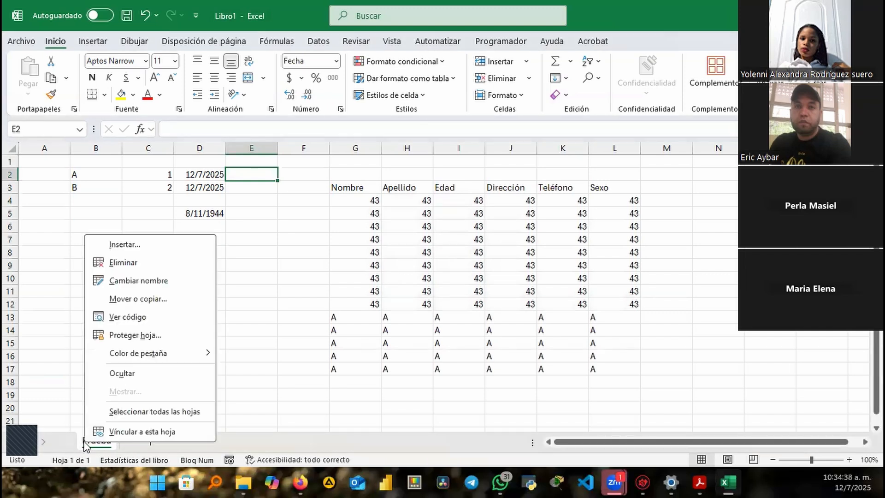
{"action": "left_click", "coordinate": [134, 281]}
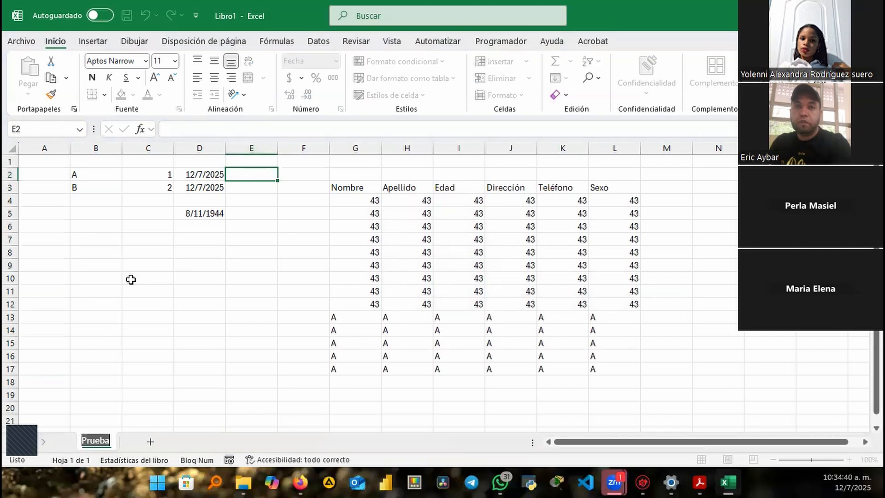
{"action": "left_click", "coordinate": [118, 385]}
{"action": "right_click", "coordinate": [96, 441]}
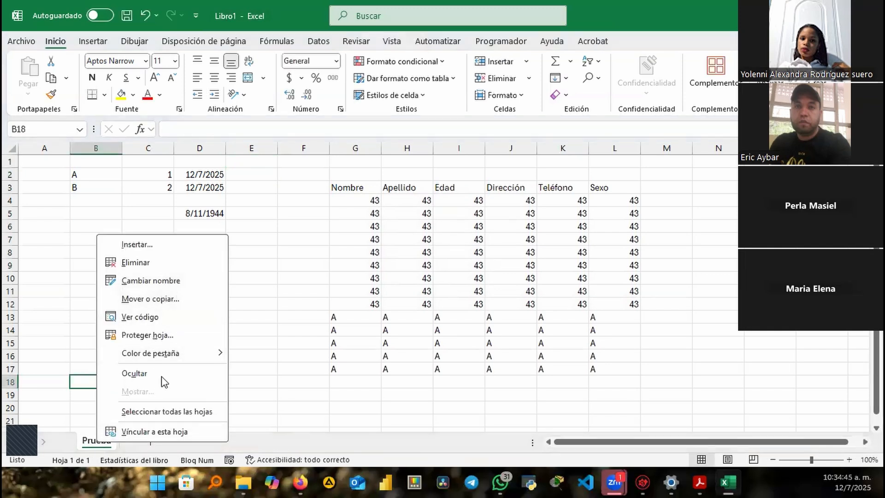
{"action": "mouse_move", "coordinate": [179, 359]}
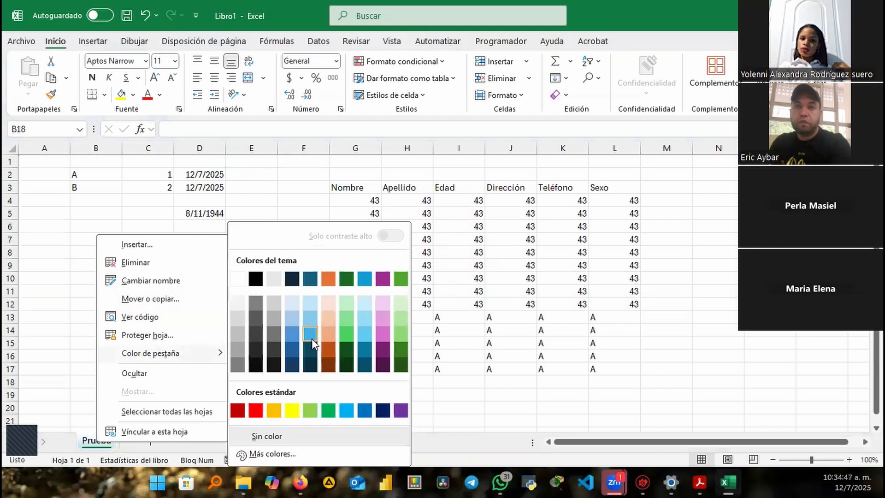
{"action": "left_click", "coordinate": [311, 339]}
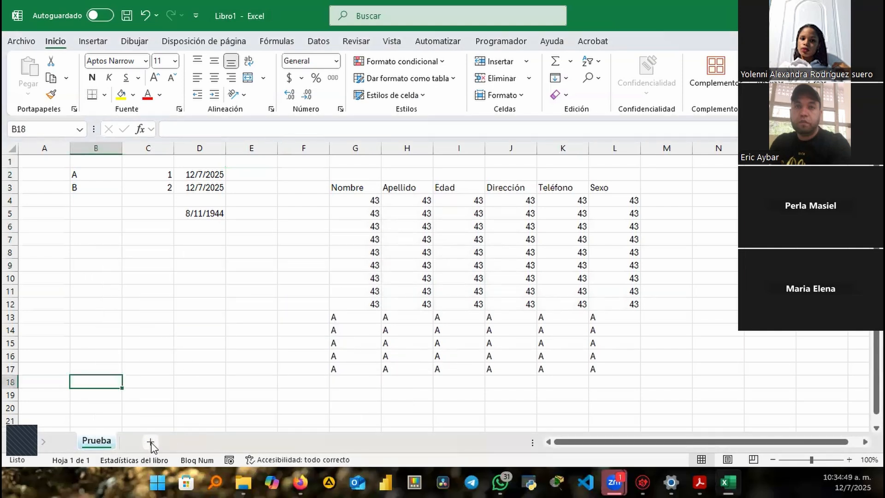
Add a new empty sheet Hoja2, then go to the Archivo start page
{"action": "left_click", "coordinate": [151, 442]}
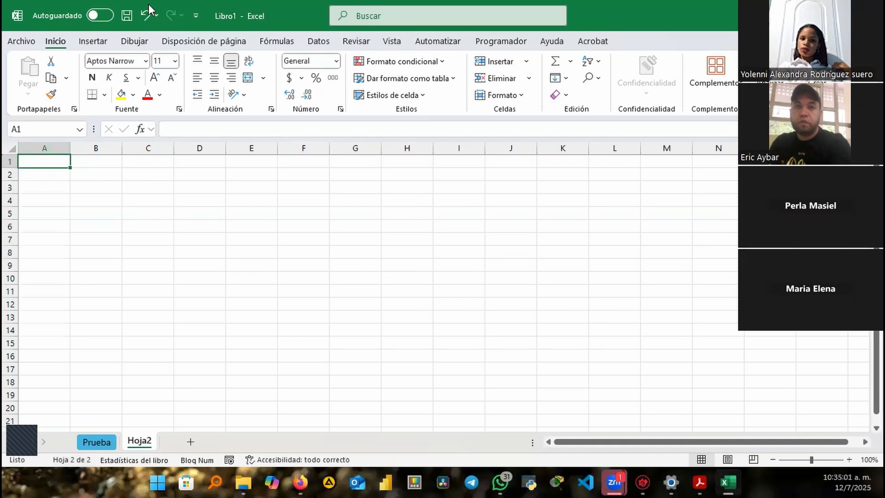
{"action": "left_click", "coordinate": [21, 41]}
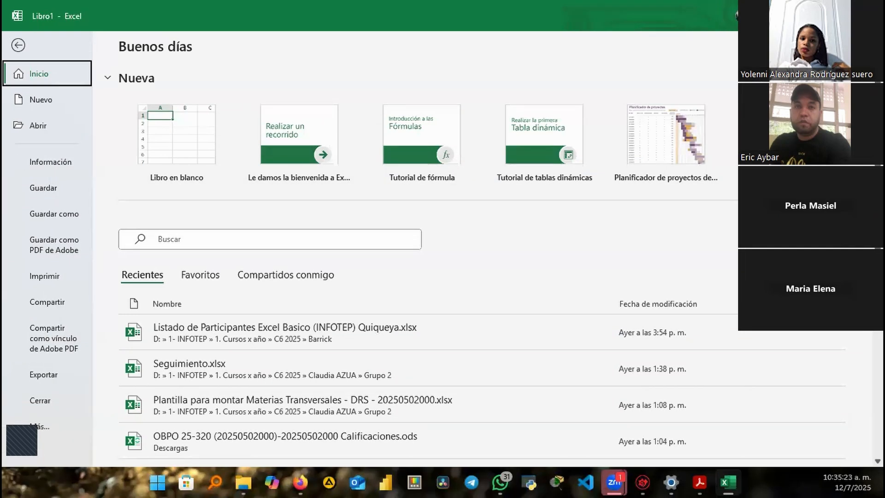
Create a blank workbook Libro2 with Ctrl+N, then switch back to Libro1's Hoja2
{"action": "left_click", "coordinate": [17, 46]}
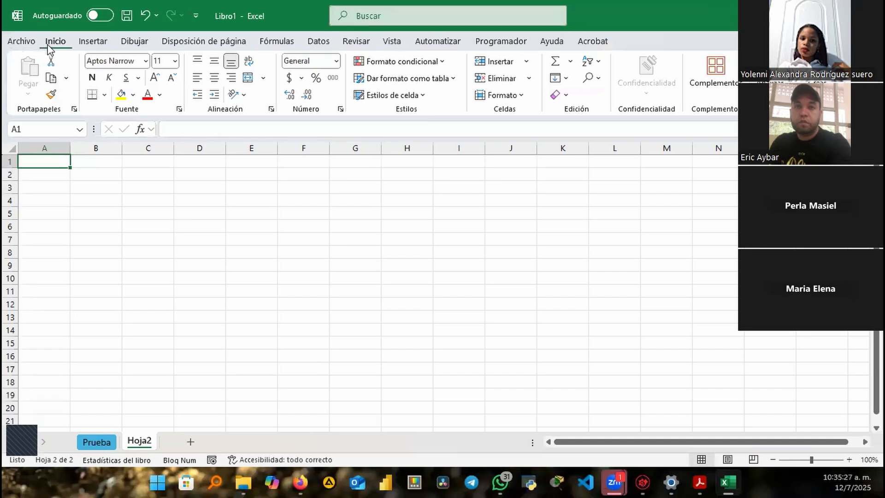
{"action": "left_click", "coordinate": [28, 45]}
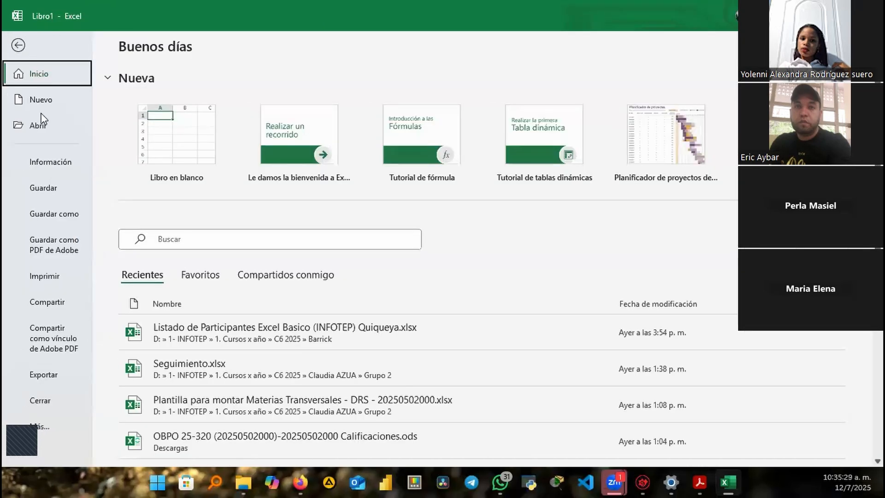
{"action": "left_click", "coordinate": [22, 48]}
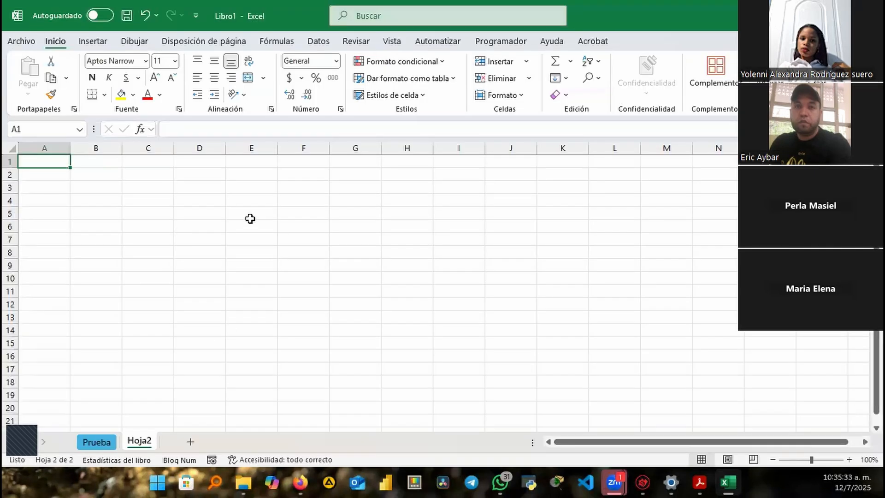
{"action": "left_click", "coordinate": [262, 214]}
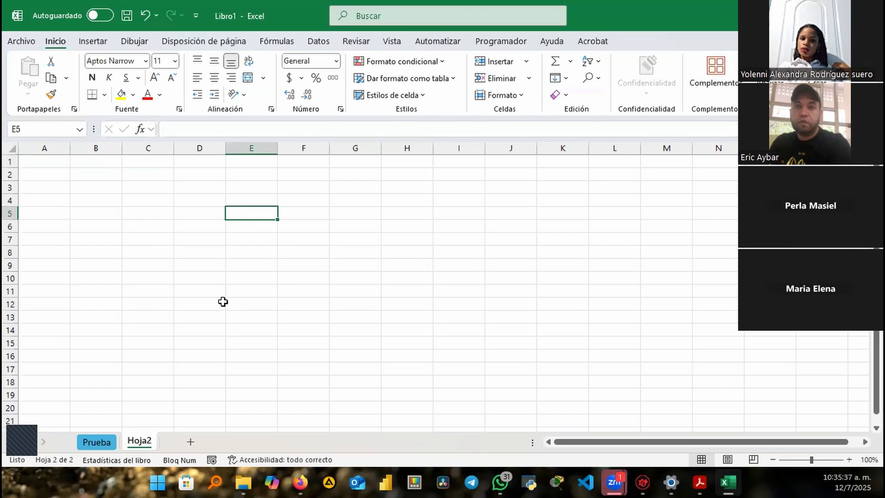
{"action": "key", "text": "ctrl+n"}
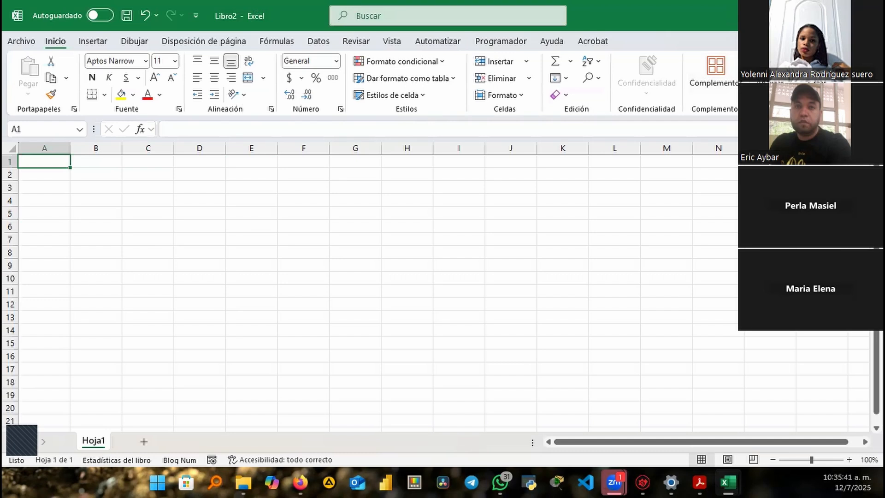
{"action": "left_click", "coordinate": [868, 16]}
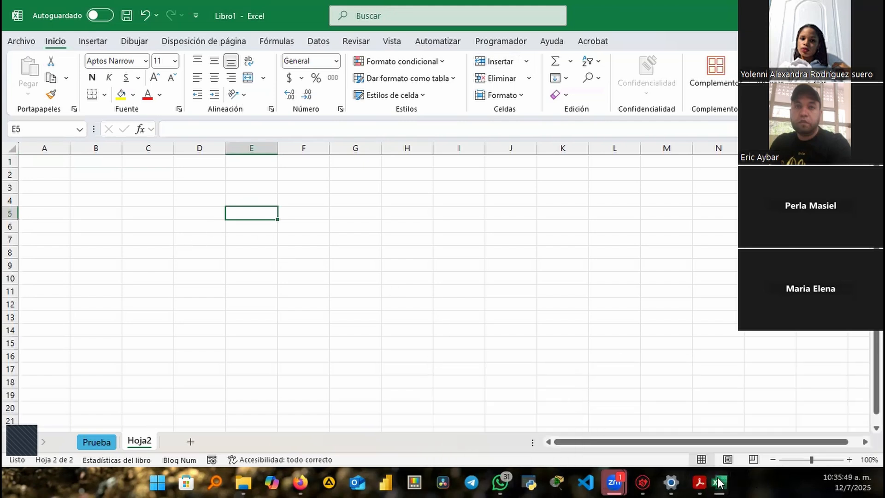
{"action": "mouse_move", "coordinate": [735, 472]}
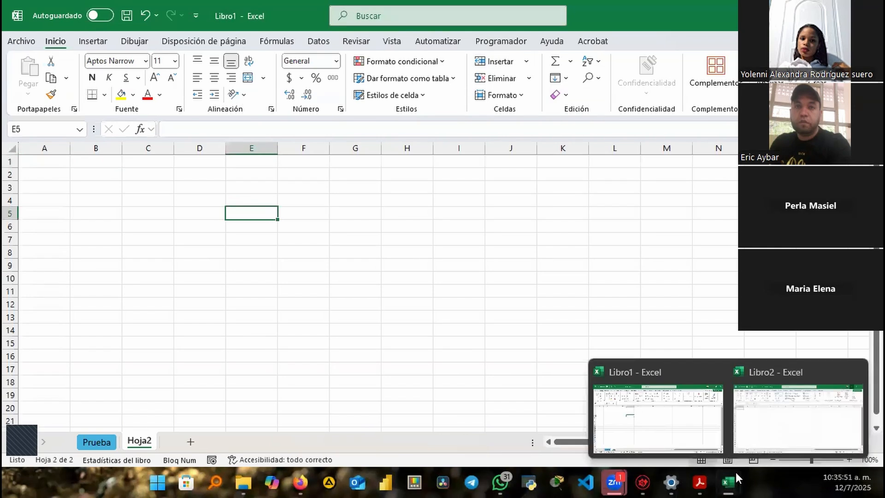
{"action": "left_click", "coordinate": [790, 420]}
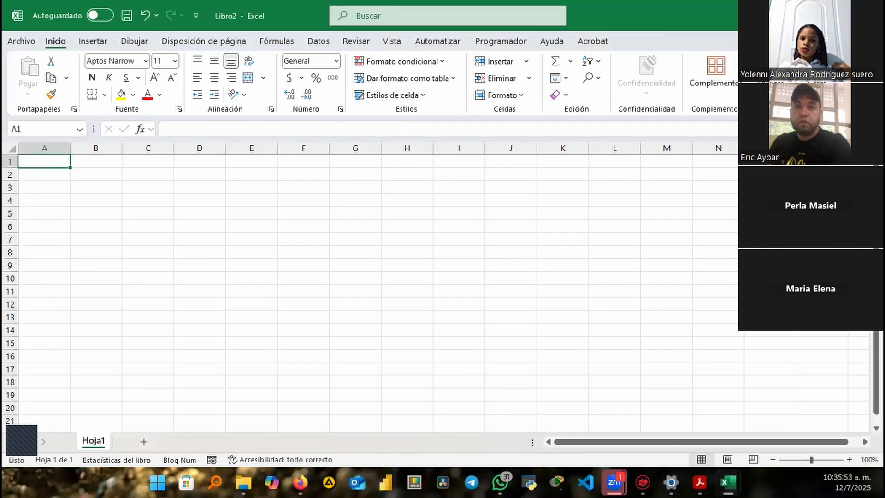
{"action": "key", "text": "alt+Tab"}
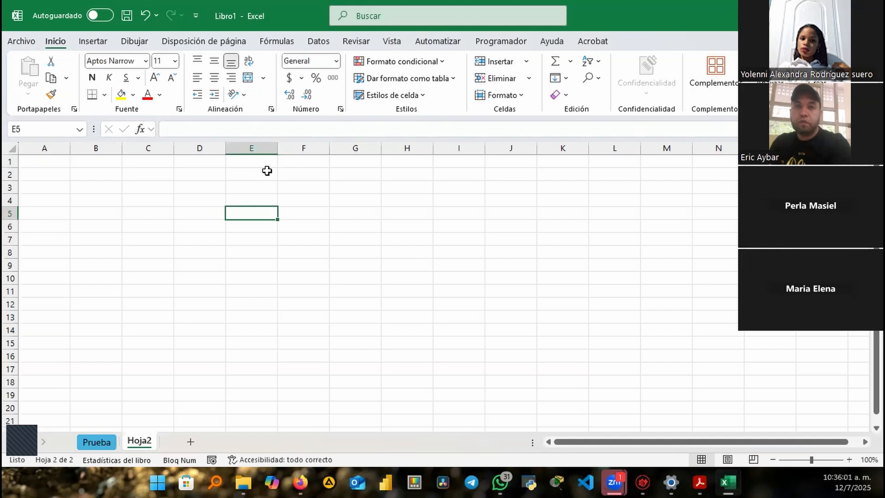
{"action": "key", "text": "ctrl+n"}
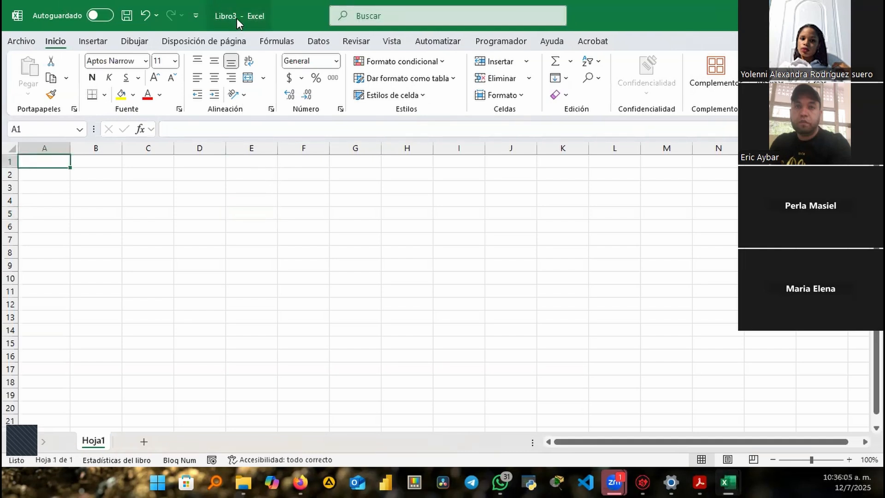
{"action": "key", "text": "ctrl+n"}
{"action": "key", "text": "ctrl+n"}
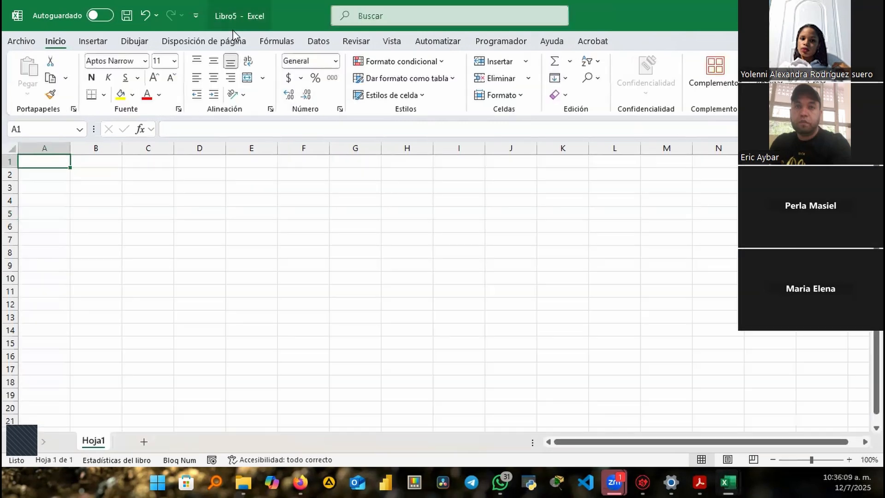
{"action": "key", "text": "ctrl+n"}
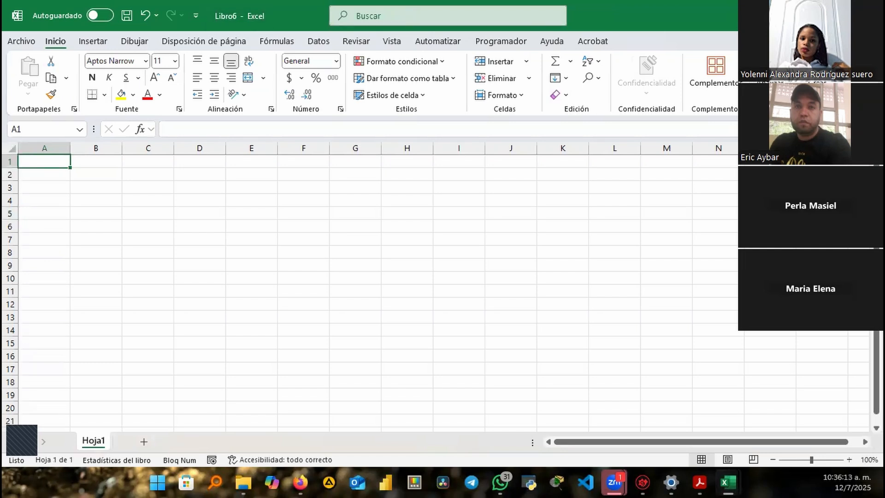
{"action": "key", "text": "ctrl+w"}
{"action": "key", "text": "ctrl+w"}
{"action": "key", "text": "ctrl+w"}
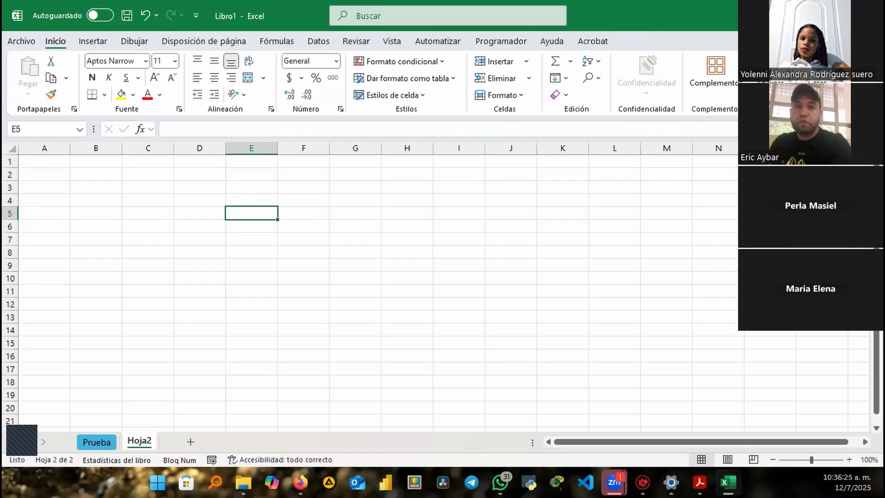
{"action": "left_click", "coordinate": [245, 188]}
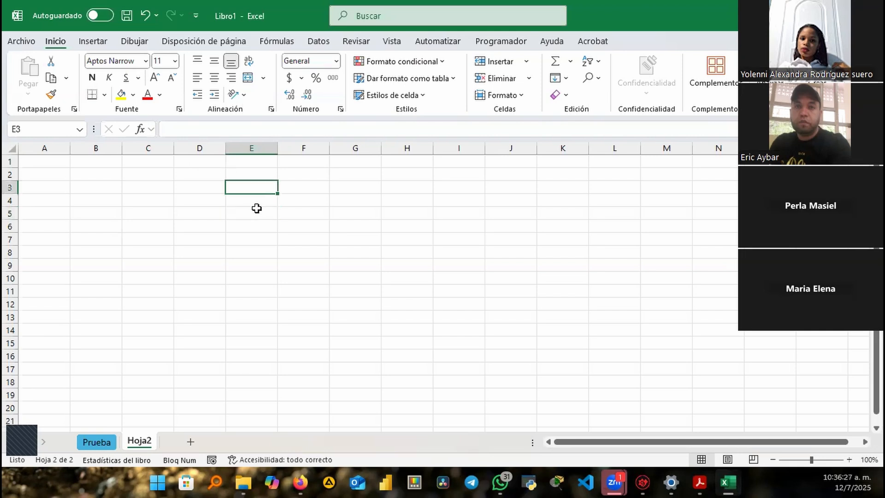
{"action": "key", "text": "Down"}
{"action": "key", "text": "Down"}
{"action": "key", "text": "Down"}
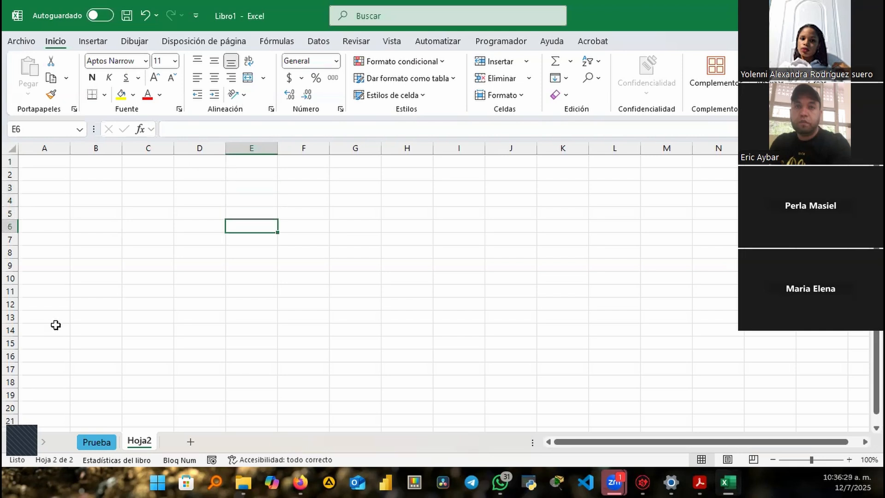
{"action": "key", "text": "Up"}
{"action": "key", "text": "Up"}
{"action": "key", "text": "Up"}
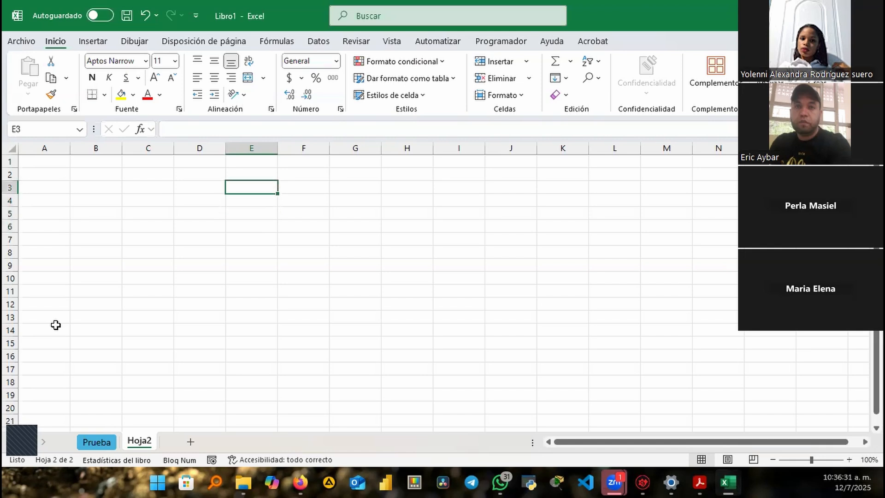
{"action": "key", "text": "Down"}
{"action": "key", "text": "Down"}
{"action": "key", "text": "Down"}
{"action": "key", "text": "Down"}
{"action": "key", "text": "Down"}
{"action": "key", "text": "Down"}
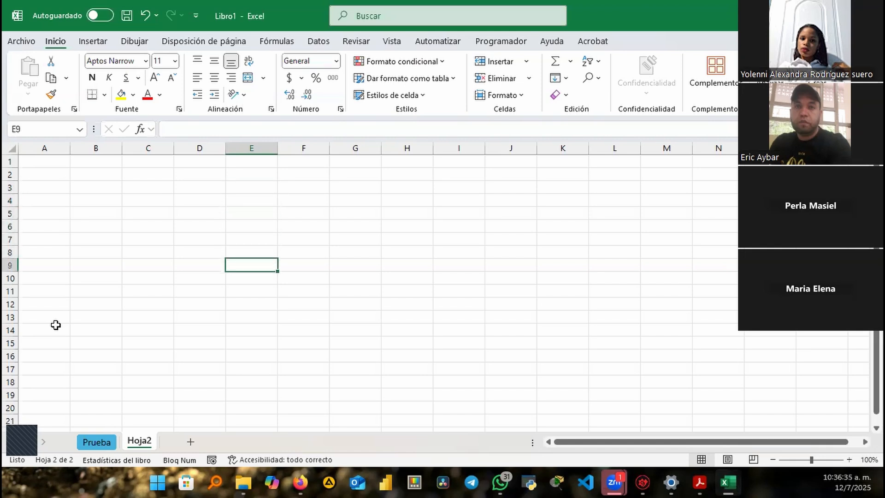
{"action": "key", "text": "Up"}
{"action": "key", "text": "Up"}
{"action": "key", "text": "Up"}
{"action": "key", "text": "Up"}
{"action": "key", "text": "Up"}
{"action": "key", "text": "Up"}
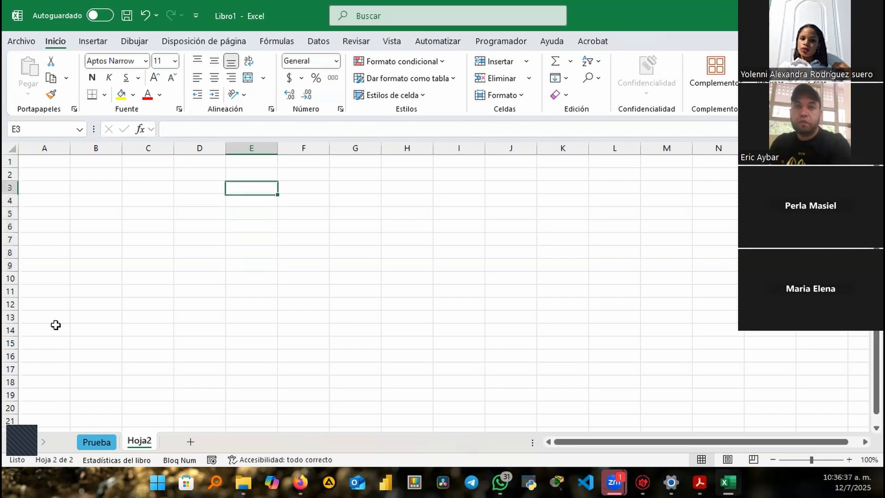
{"action": "key", "text": "Right"}
{"action": "key", "text": "Right"}
{"action": "key", "text": "Right"}
{"action": "key", "text": "Left"}
{"action": "key", "text": "Left"}
{"action": "key", "text": "Left"}
{"action": "key", "text": "Left"}
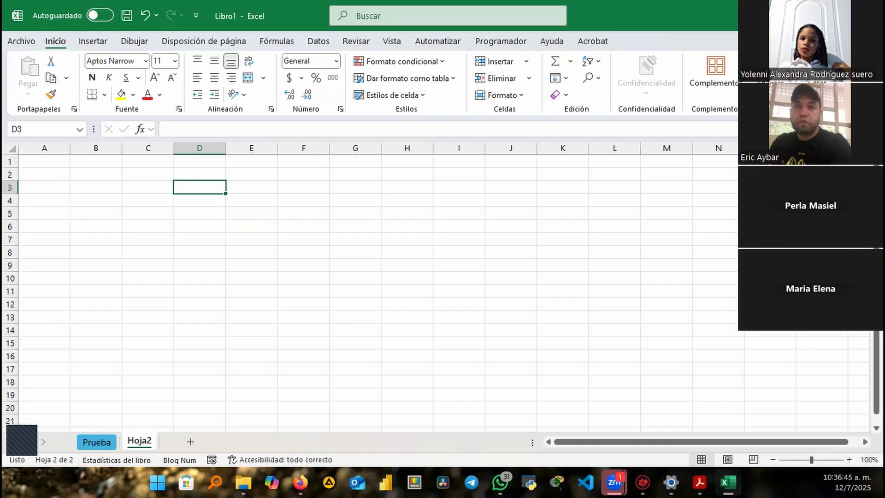
Set column D's width to 21 and drag column E much narrower
{"action": "left_click", "coordinate": [215, 146]}
{"action": "right_click", "coordinate": [215, 143]}
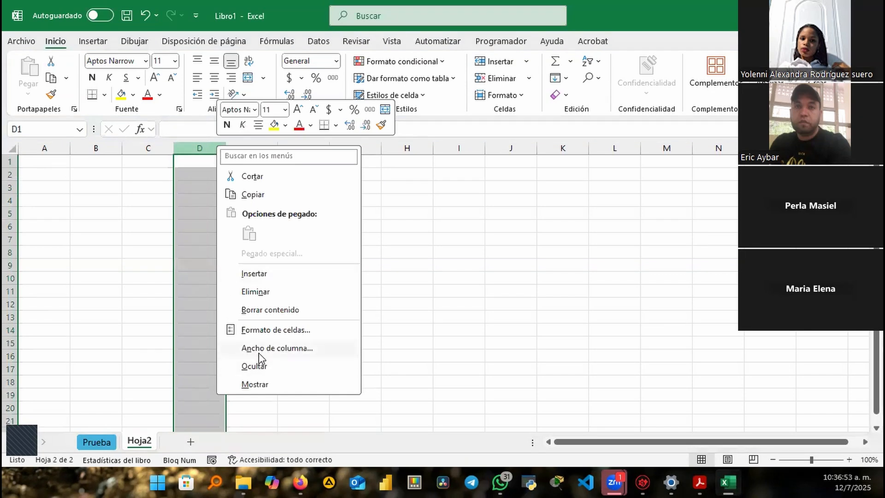
{"action": "left_click", "coordinate": [281, 351]}
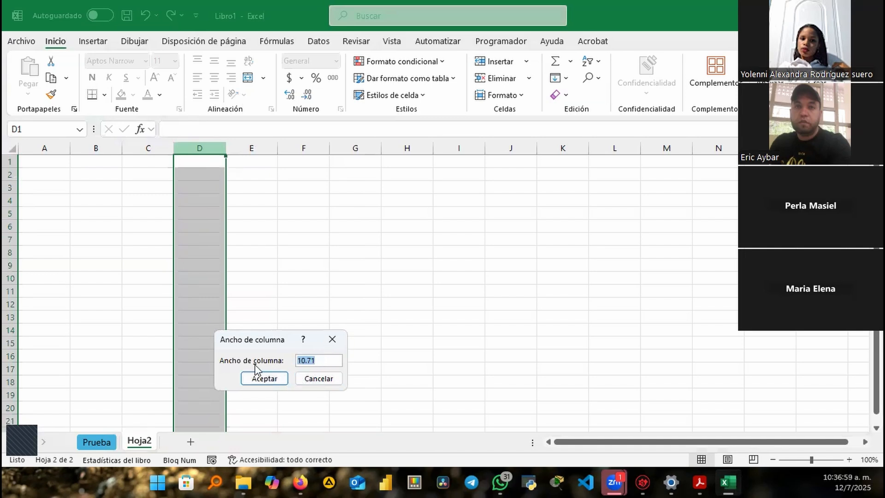
{"action": "type", "text": "21"}
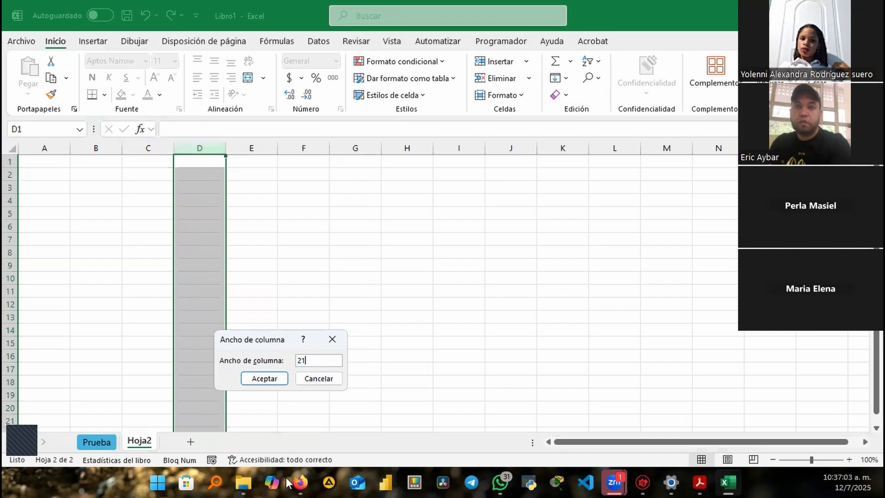
{"action": "left_click", "coordinate": [263, 377]}
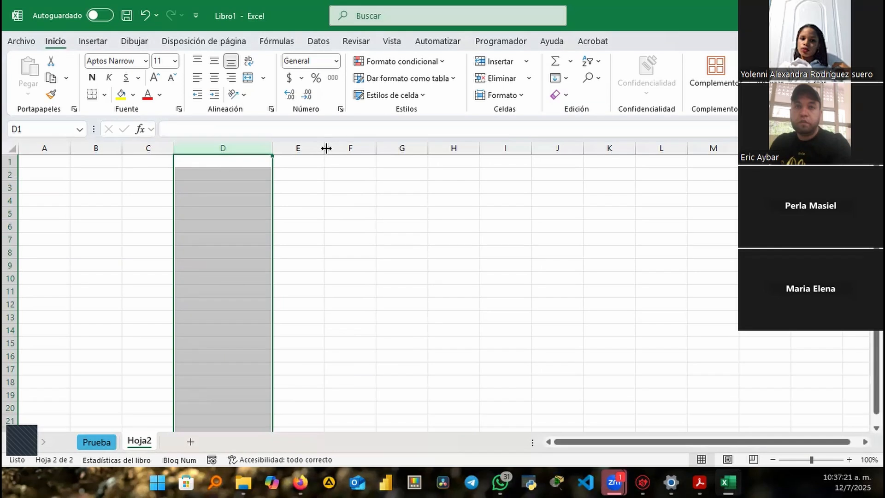
{"action": "left_click_drag", "start_coordinate": [327, 147], "coordinate": [286, 147]}
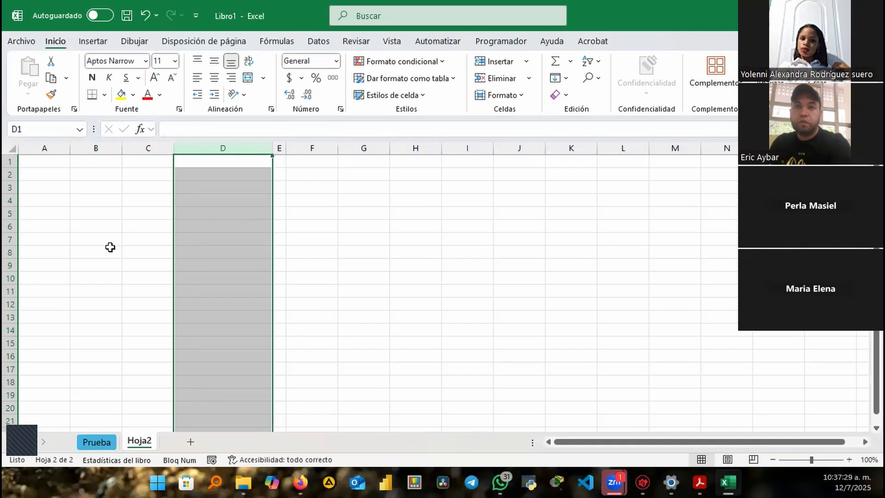
Type a person's full three-part name in F1, autofit column F, then narrow it back
{"action": "left_click", "coordinate": [300, 163]}
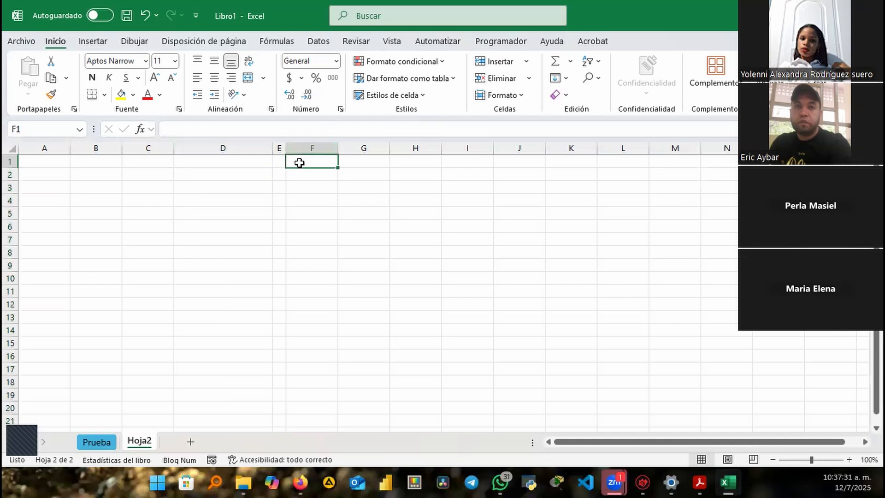
{"action": "type", "text": "Eric"}
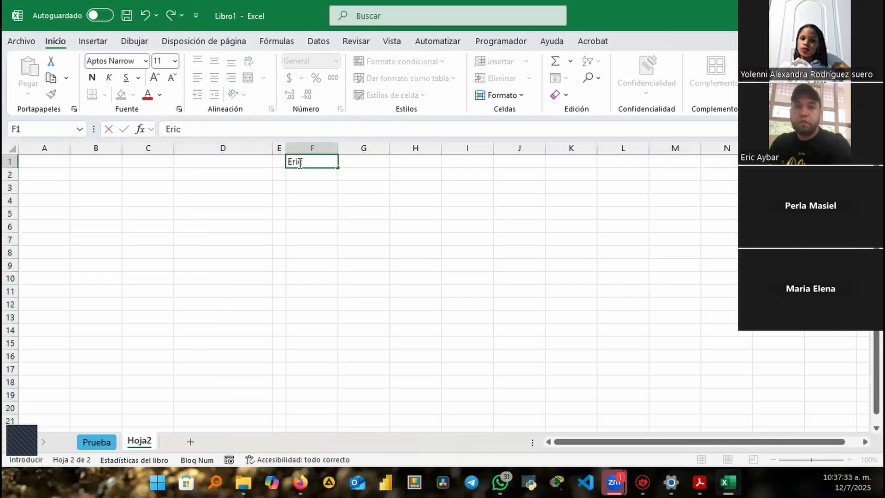
{"action": "type", "text": " Aybar Camilo"}
{"action": "key", "text": "Return"}
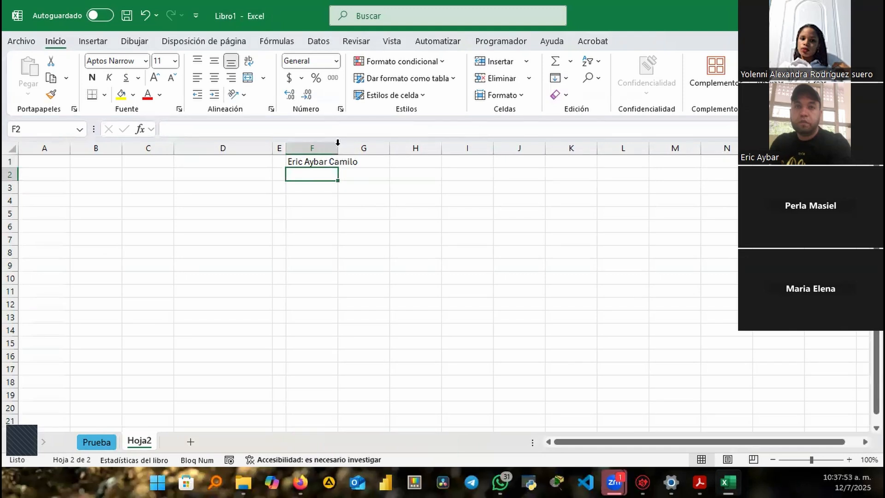
{"action": "double_click", "coordinate": [337, 146]}
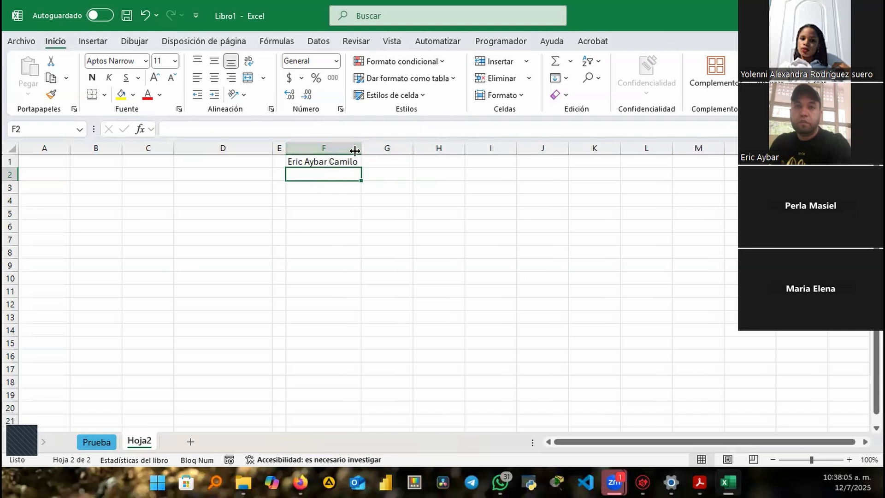
{"action": "left_click_drag", "start_coordinate": [354, 151], "coordinate": [331, 151]}
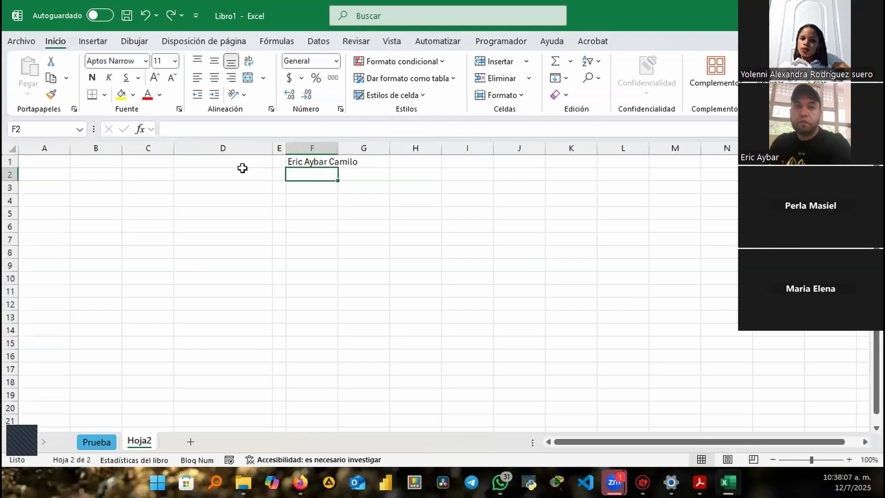
Put the person's two-part name in F2, trimming the autocompleted last part
{"action": "type", "text": "Eric "}
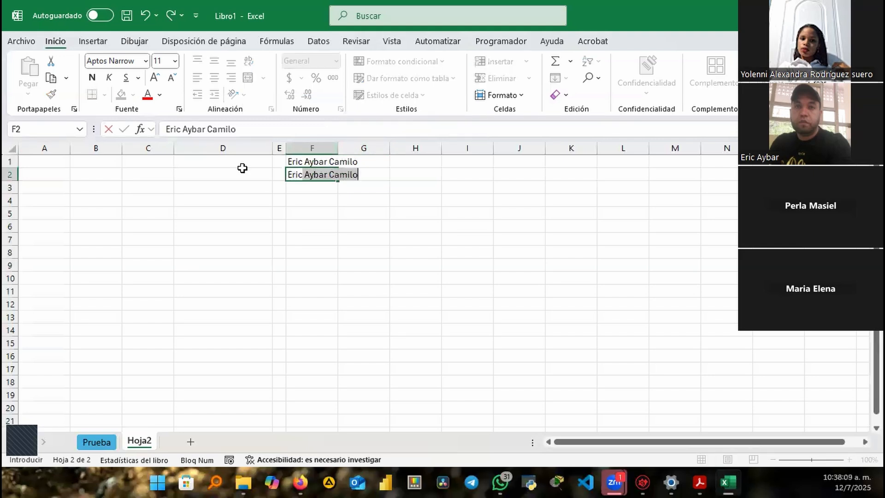
{"action": "type", "text": "aybar"}
{"action": "key", "text": "Return"}
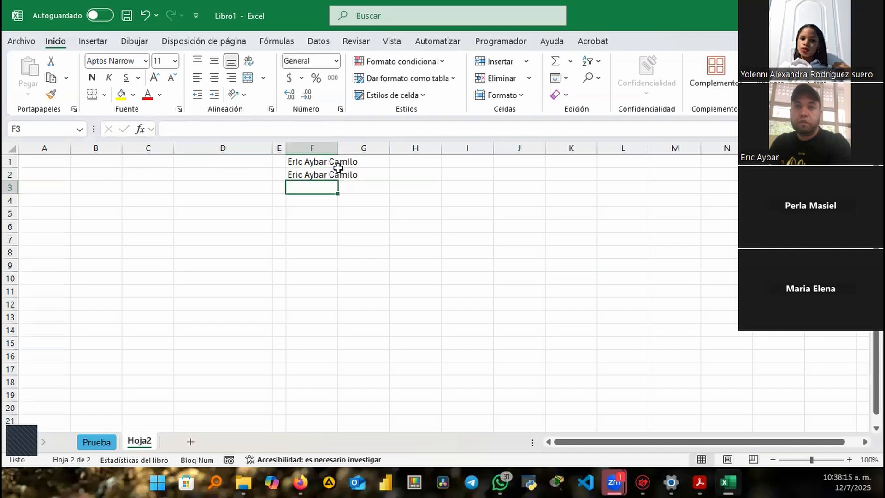
{"action": "left_click", "coordinate": [321, 175]}
{"action": "left_click", "coordinate": [240, 128]}
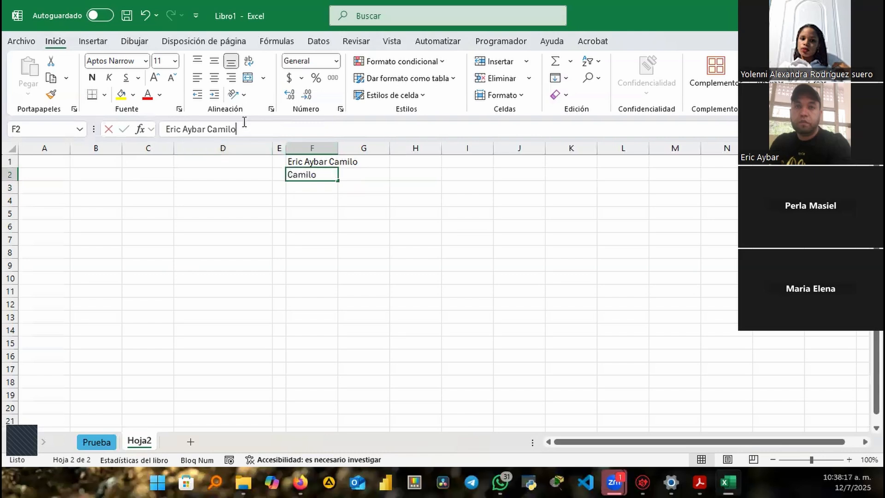
{"action": "key", "text": "BackSpace"}
{"action": "key", "text": "BackSpace"}
{"action": "key", "text": "BackSpace"}
{"action": "key", "text": "BackSpace"}
{"action": "key", "text": "BackSpace"}
{"action": "key", "text": "BackSpace"}
{"action": "key", "text": "BackSpace"}
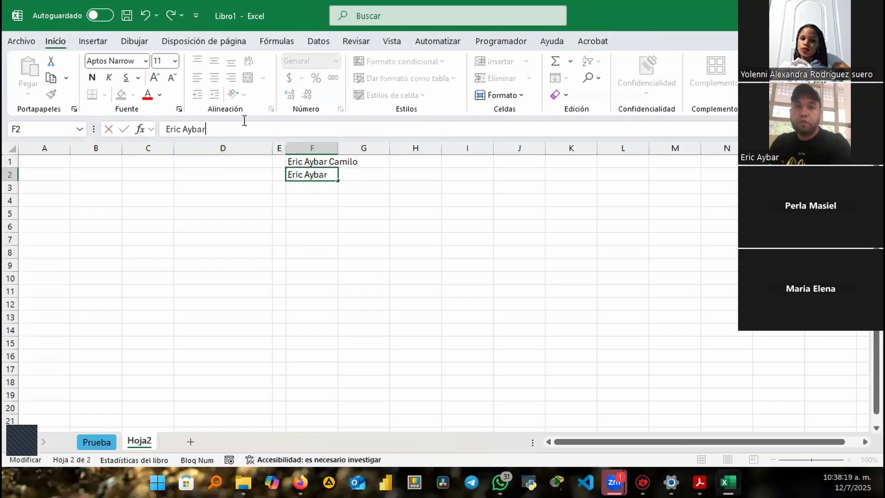
{"action": "left_click", "coordinate": [304, 189]}
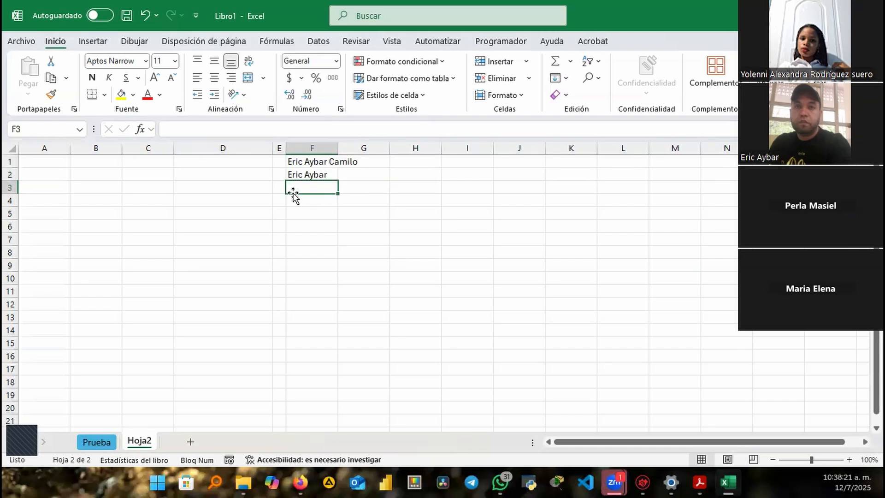
Enter the first name in F3 and 1 in F4, then autofit column F
{"action": "type", "text": "Eric"}
{"action": "key", "text": "Return"}
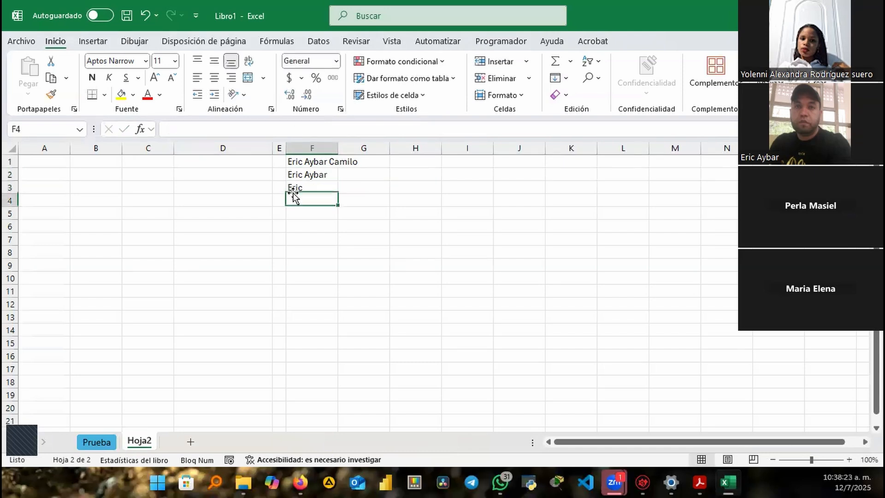
{"action": "type", "text": "1"}
{"action": "key", "text": "Return"}
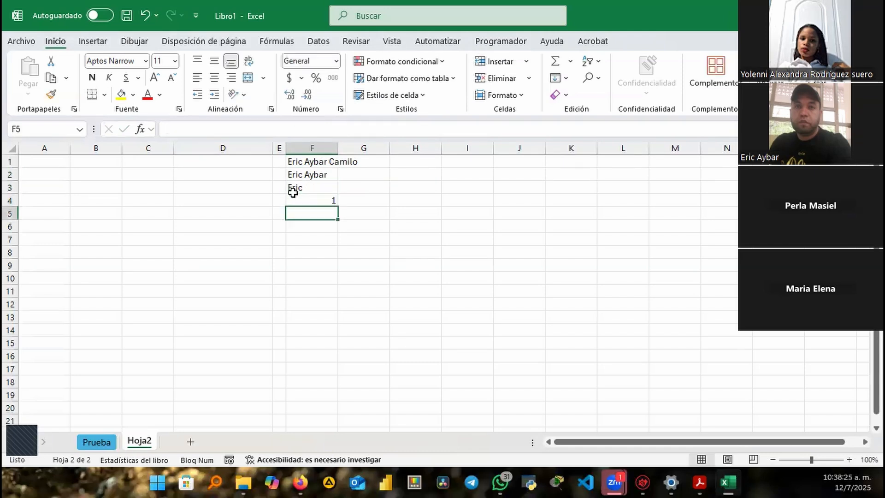
{"action": "double_click", "coordinate": [339, 145]}
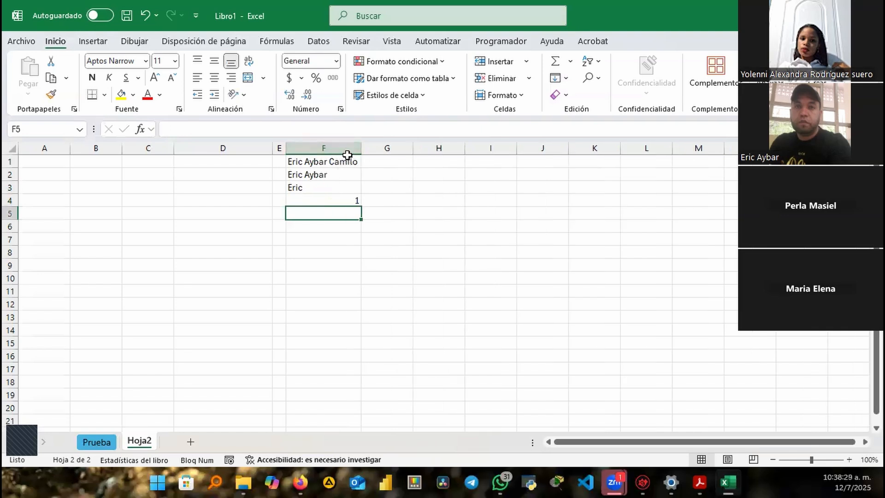
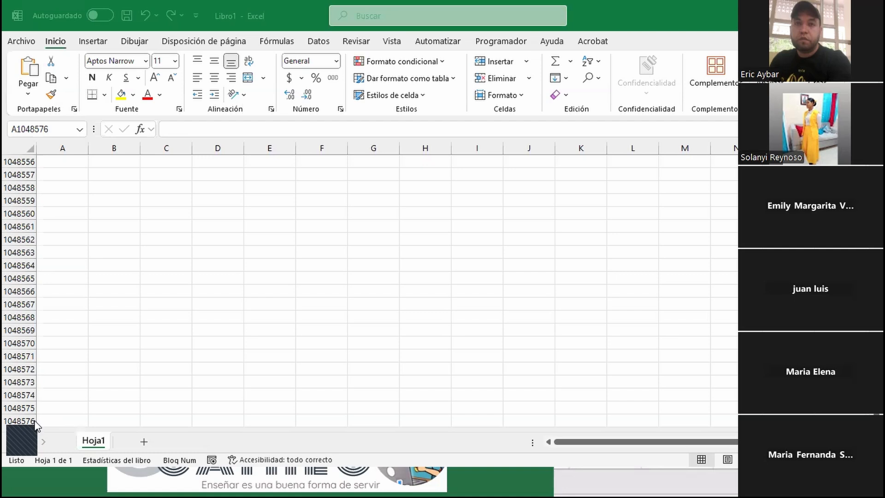
Jump to the last column XFD1 (16,384 columns), then clear the stray entry and return to A1
{"action": "key", "text": "ctrl"}
{"action": "key", "text": "ctrl"}
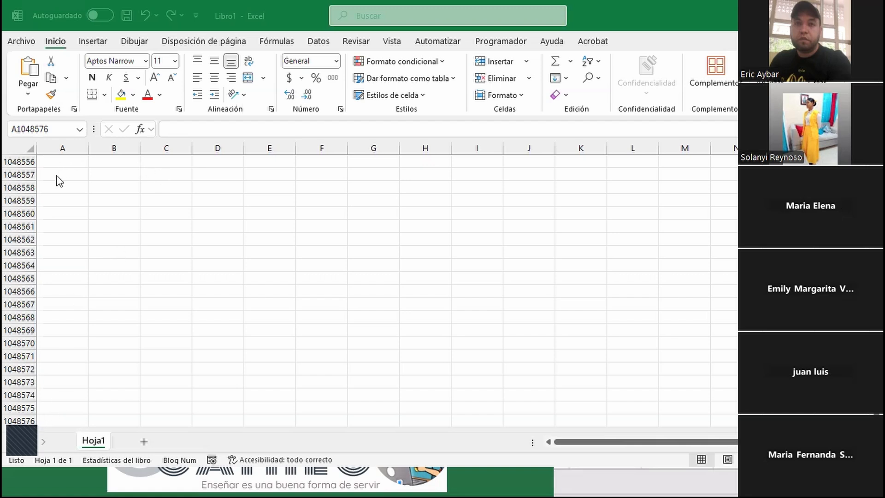
{"action": "left_click", "coordinate": [59, 419]}
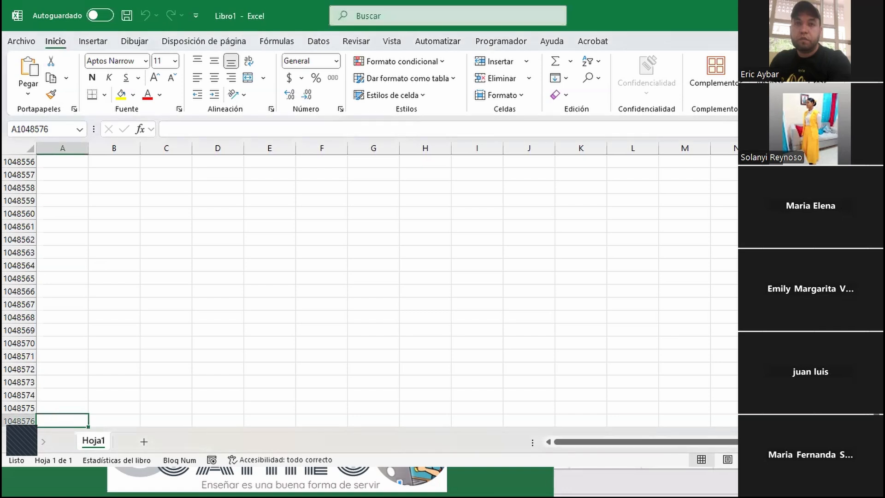
{"action": "key", "text": "ctrl+Up"}
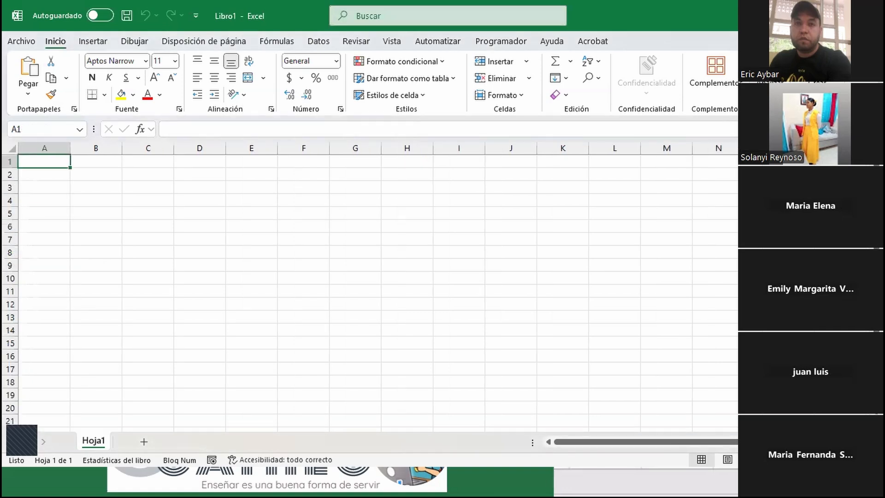
{"action": "key", "text": "ctrl+Right"}
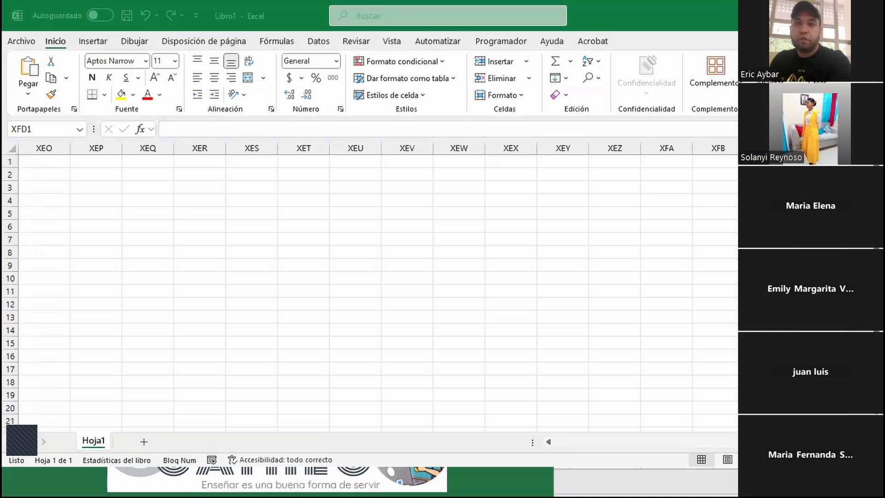
{"action": "key", "text": "super+shift+s"}
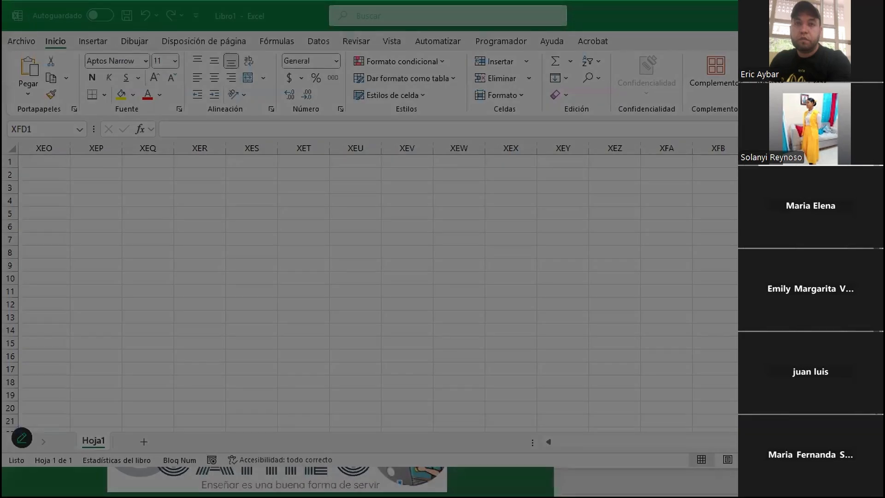
{"action": "key", "text": "Escape"}
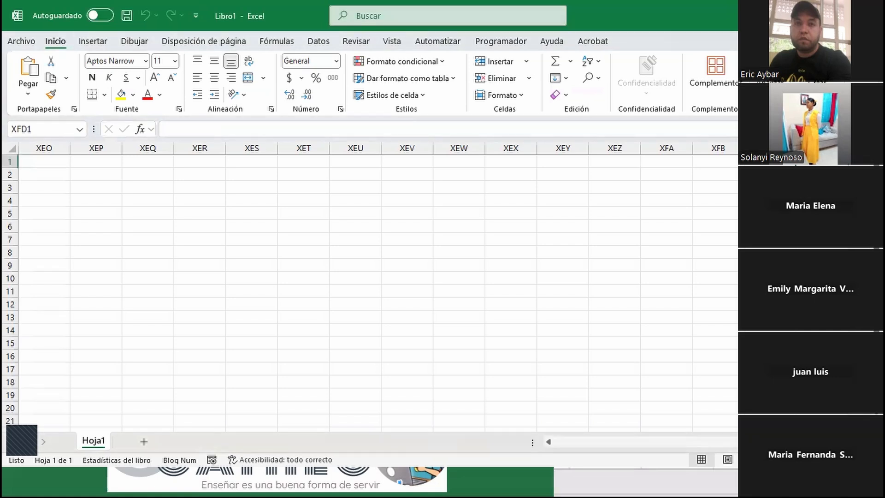
{"action": "type", "text": "16"}
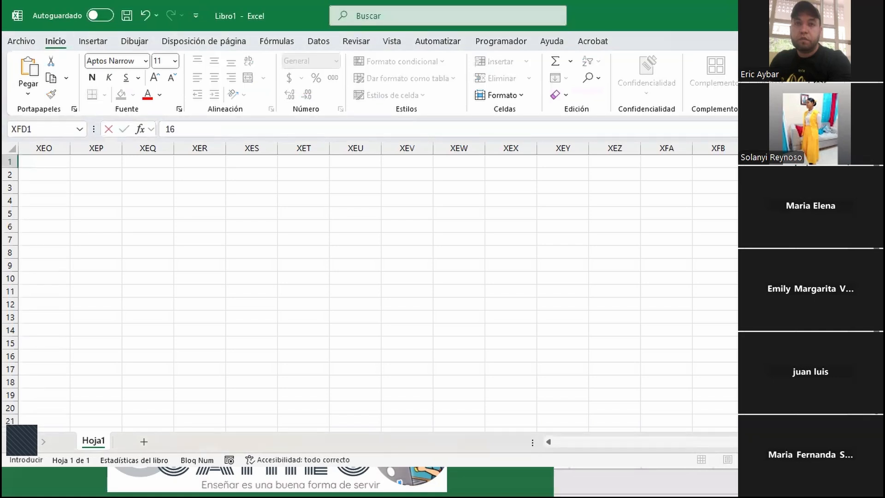
{"action": "type", "text": ",384"}
{"action": "key", "text": "BackSpace"}
{"action": "key", "text": "BackSpace"}
{"action": "key", "text": "BackSpace"}
{"action": "key", "text": "BackSpace"}
{"action": "key", "text": "BackSpace"}
{"action": "key", "text": "BackSpace"}
{"action": "key", "text": "Escape"}
{"action": "key", "text": "ctrl+Left"}
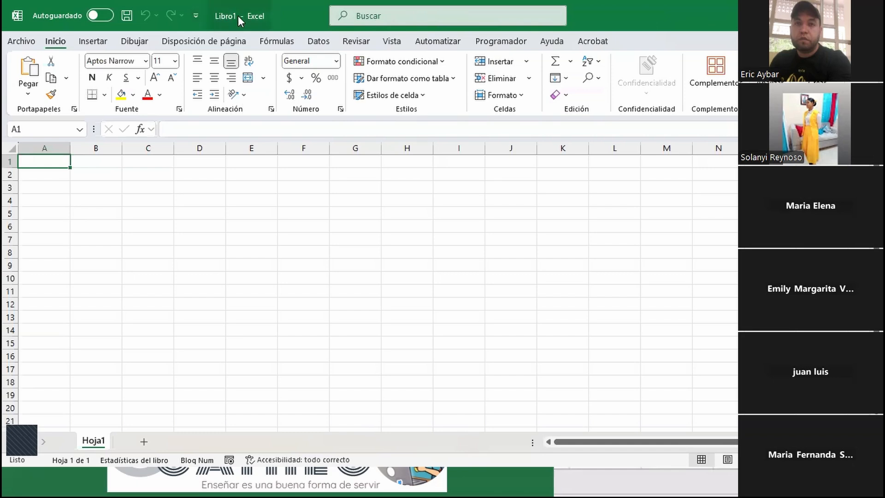
{"action": "key", "text": "ctrl"}
{"action": "key", "text": "ctrl"}
{"action": "left_click", "coordinate": [11, 162]}
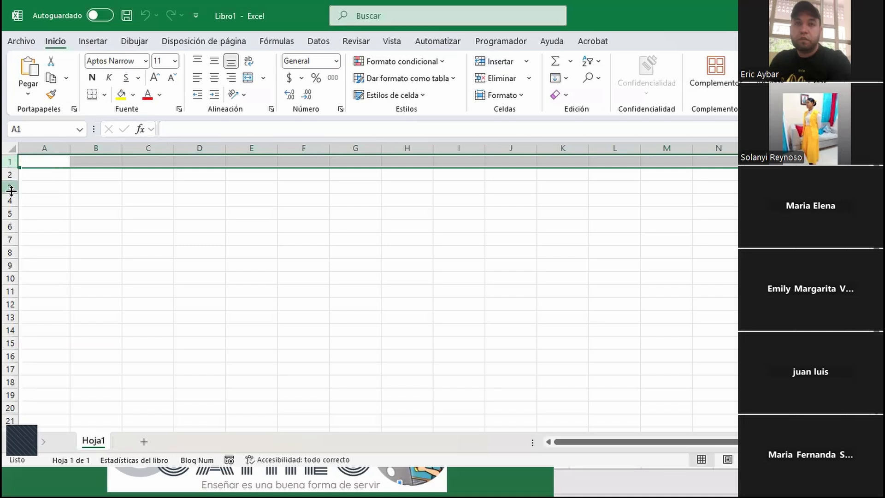
{"action": "left_click", "coordinate": [45, 146]}
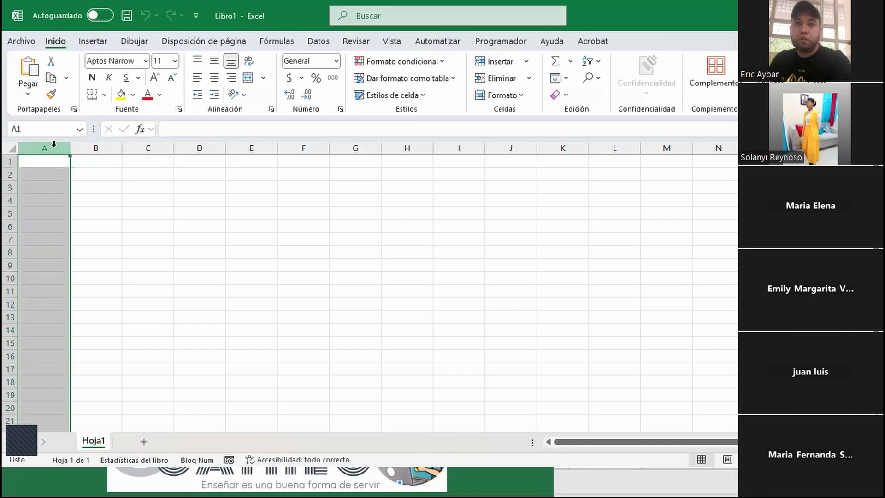
{"action": "left_click", "coordinate": [99, 173]}
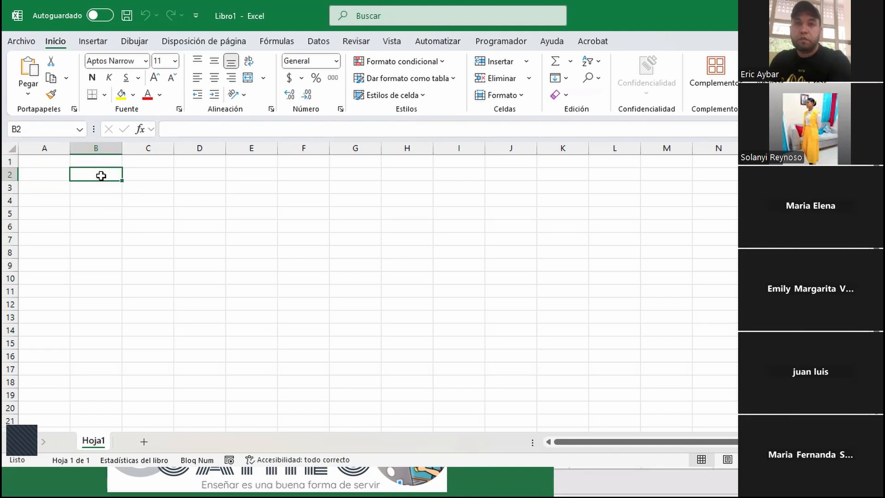
Enter 2 in B2, try copying it down to B10, then undo the copies
{"action": "type", "text": "2"}
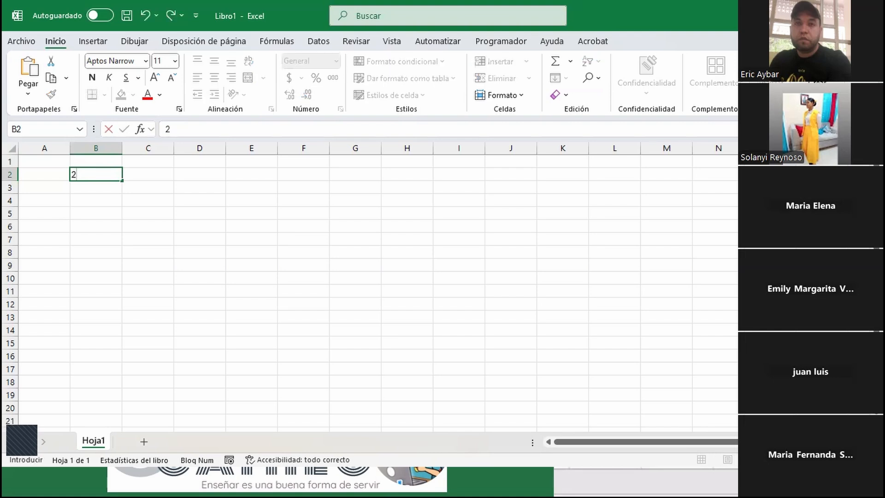
{"action": "key", "text": "Return"}
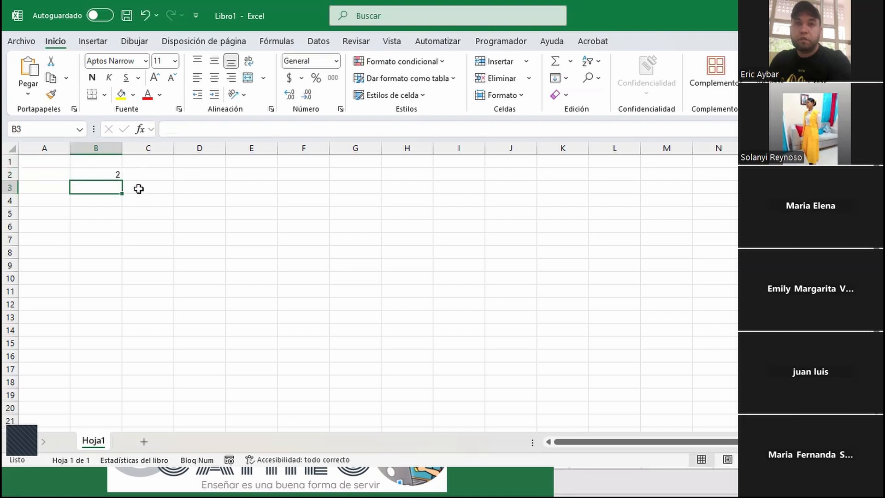
{"action": "left_click", "coordinate": [106, 176]}
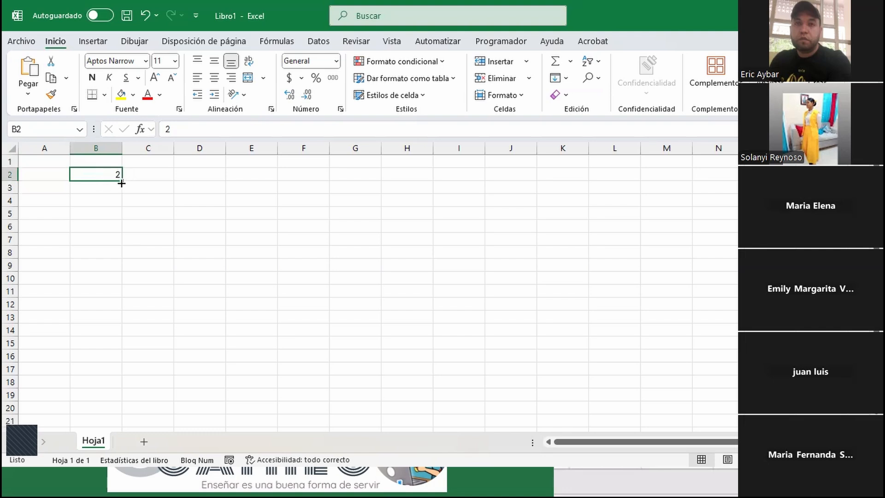
{"action": "left_click_drag", "start_coordinate": [121, 183], "coordinate": [122, 282]}
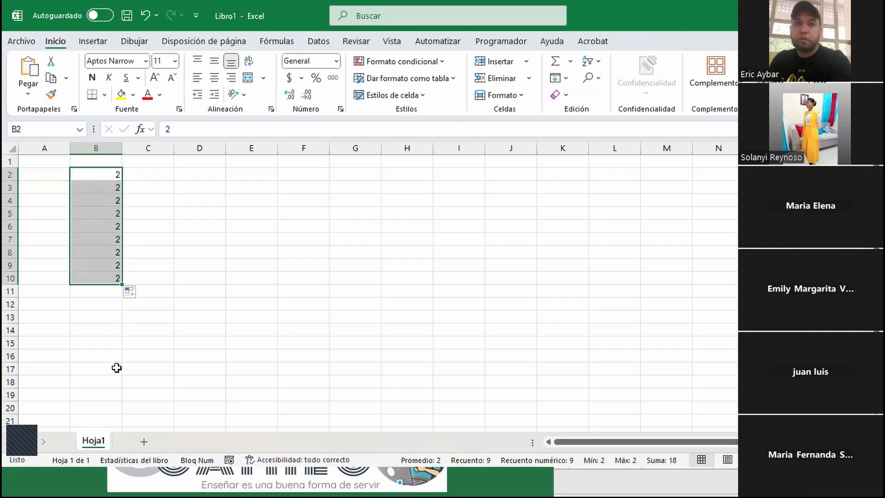
{"action": "key", "text": "ctrl+z"}
{"action": "left_click", "coordinate": [138, 180]}
{"action": "left_click", "coordinate": [95, 173]}
Enter 1 in B1 and extend the 1, 2 series from B1:B2 down to B15
{"action": "left_click", "coordinate": [102, 159]}
{"action": "type", "text": "1"}
{"action": "key", "text": "Return"}
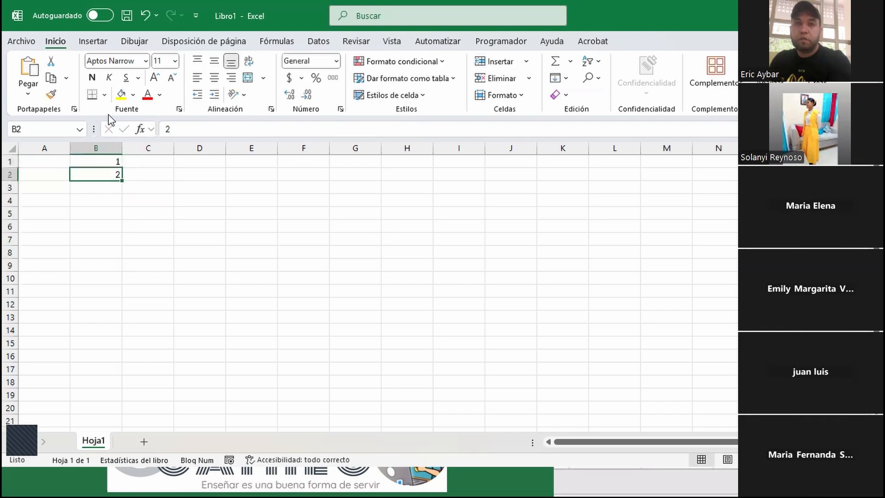
{"action": "left_click", "coordinate": [96, 161]}
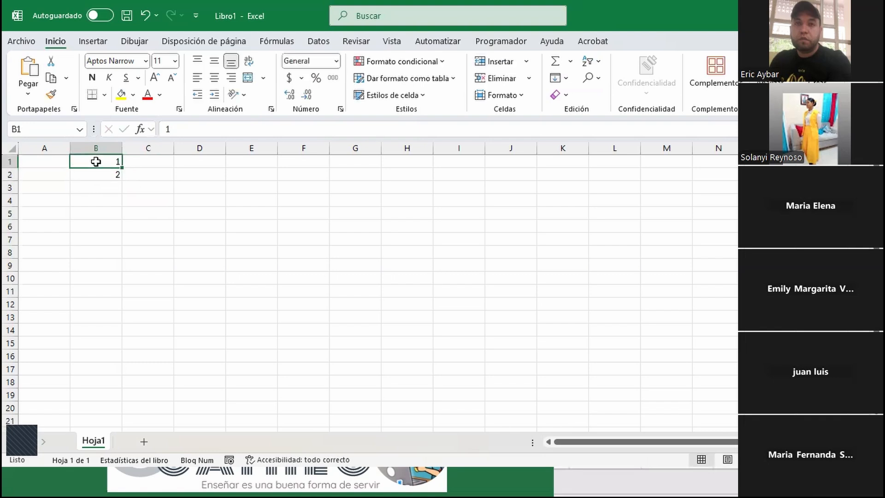
{"action": "left_click_drag", "start_coordinate": [94, 160], "coordinate": [91, 174]}
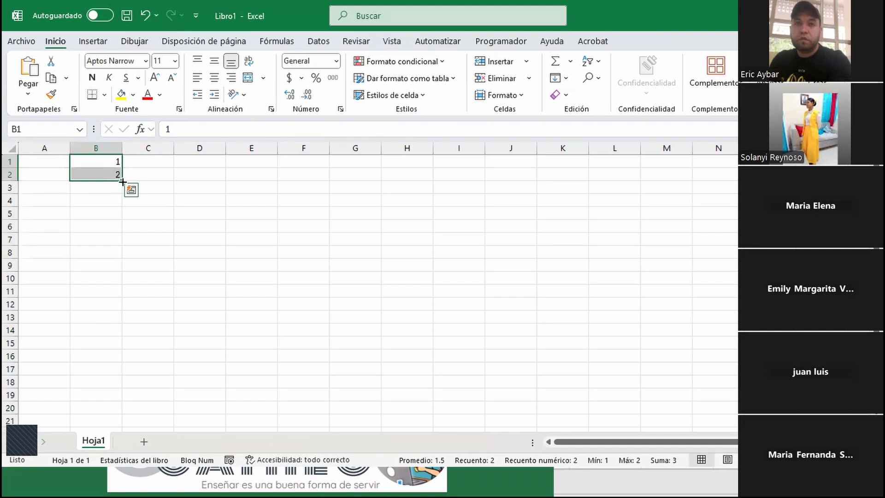
{"action": "left_click_drag", "start_coordinate": [121, 182], "coordinate": [94, 345]}
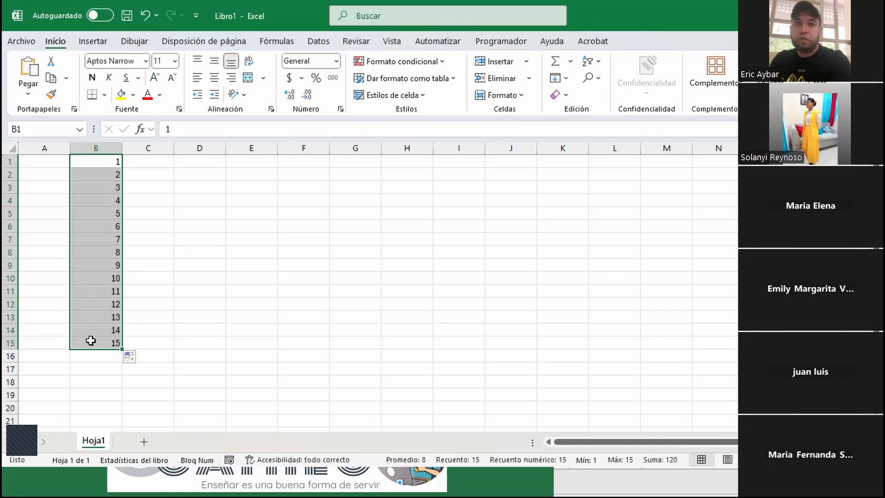
Type the label B1:B15 in cell D2
{"action": "left_click", "coordinate": [186, 172]}
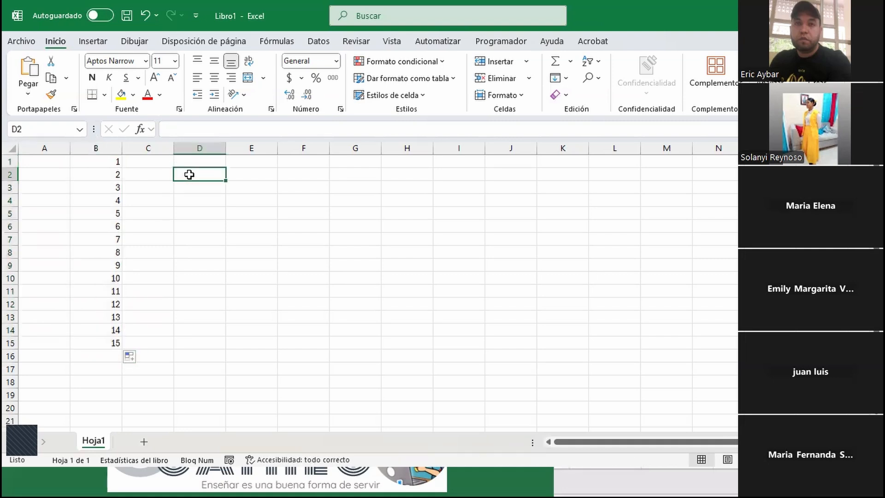
{"action": "type", "text": "B"}
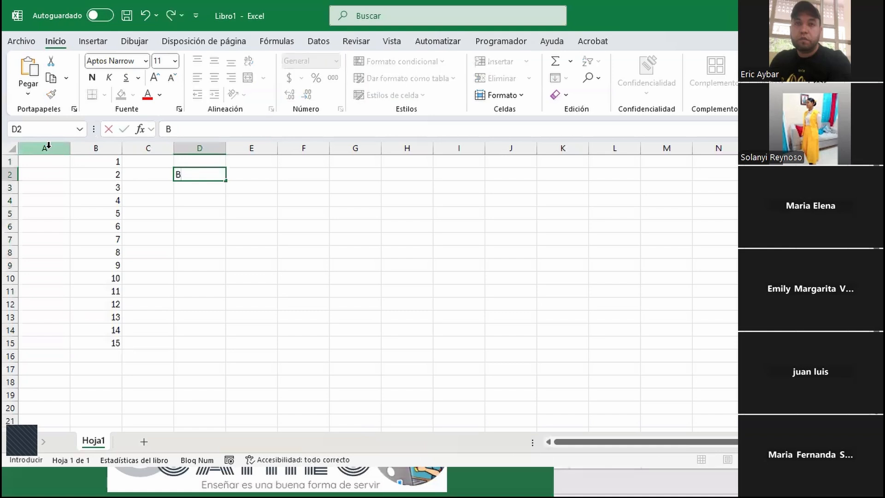
{"action": "type", "text": "1:B15"}
{"action": "key", "text": "Return"}
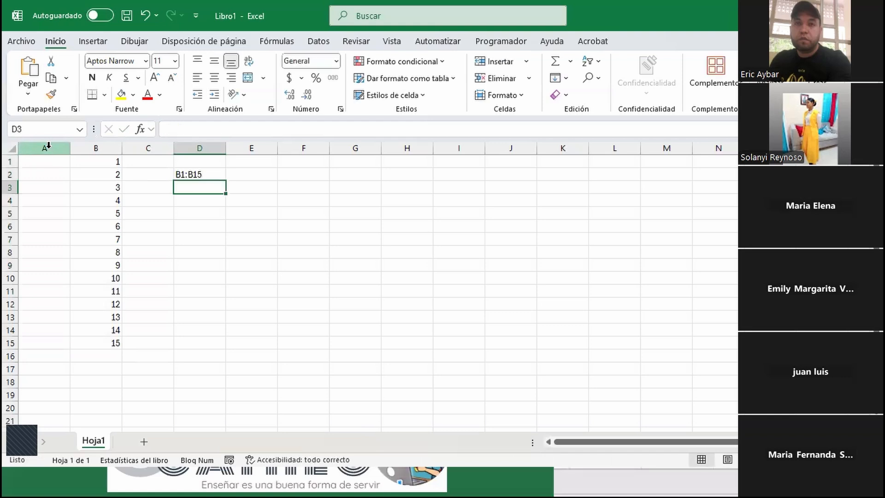
Select B1:B15 and delete its numbers 1–15
{"action": "left_click", "coordinate": [103, 162]}
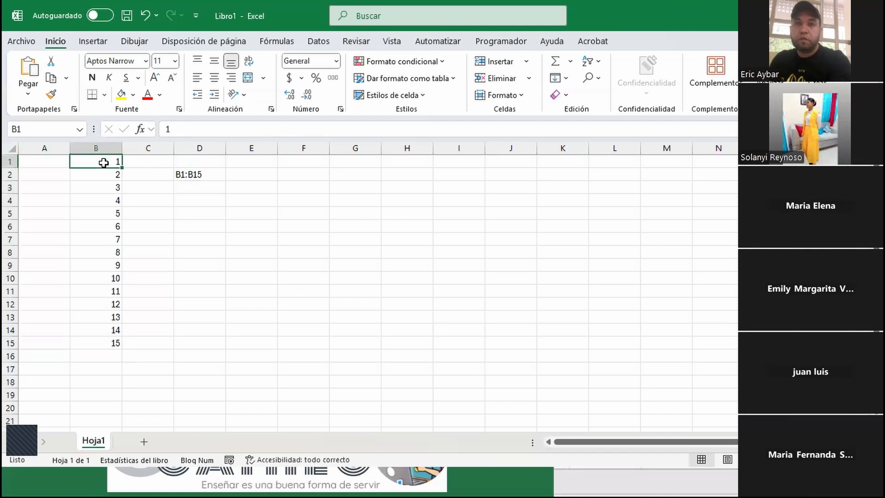
{"action": "left_click", "coordinate": [92, 352]}
{"action": "left_click", "coordinate": [100, 343]}
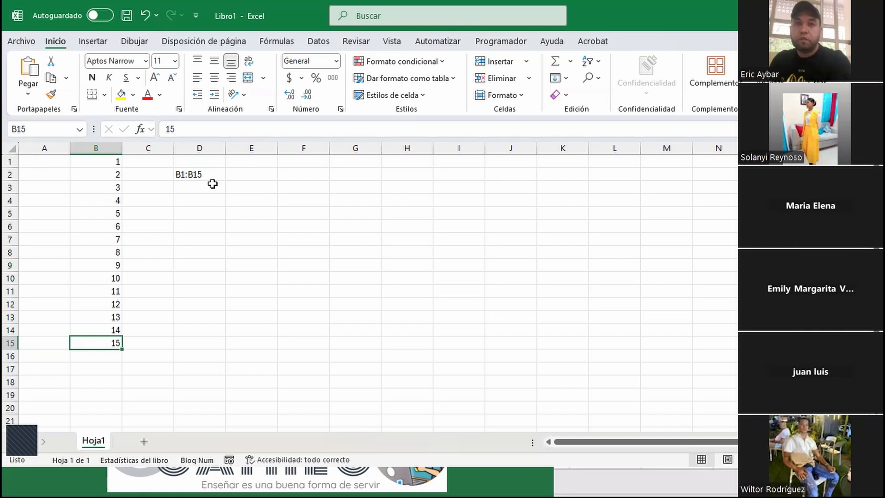
{"action": "left_click_drag", "start_coordinate": [103, 163], "coordinate": [99, 347]}
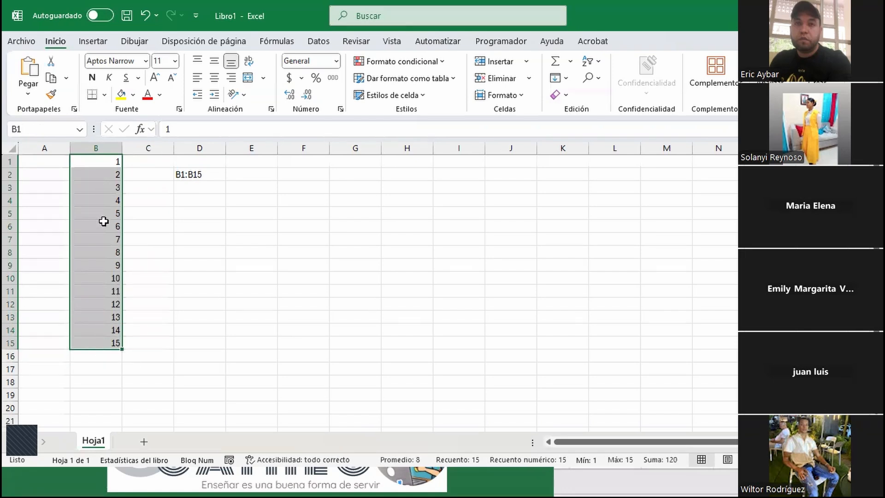
{"action": "key", "text": "Delete"}
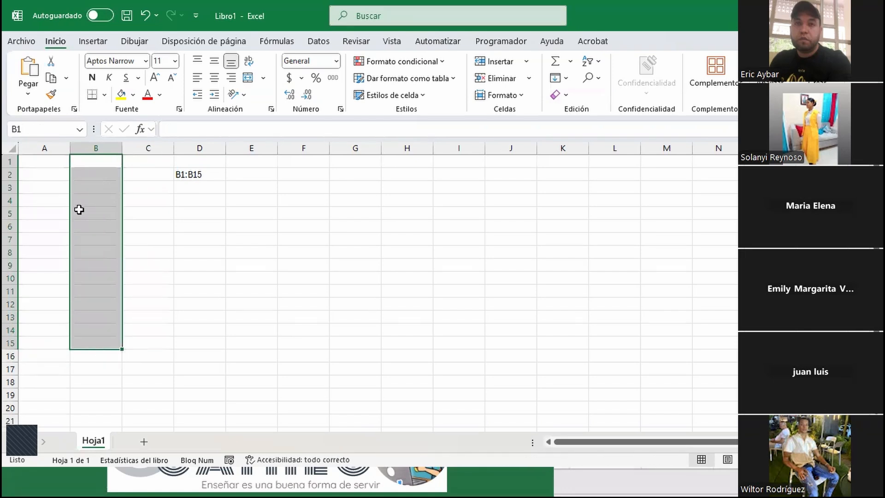
{"action": "left_click", "coordinate": [205, 174]}
Delete the 'B1:B15' label from cell D2
{"action": "key", "text": "Delete"}
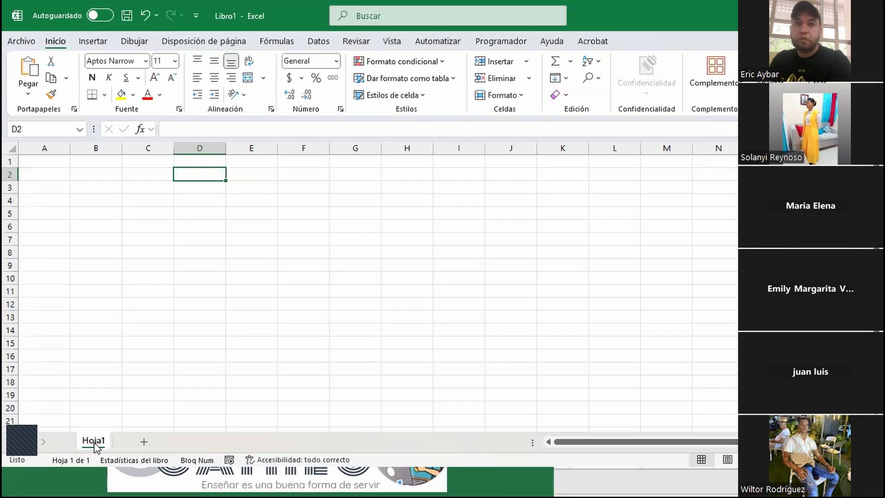
Add sheets Hoja2 and Hoja3 and rename Hoja1 to Inventario
{"action": "left_click", "coordinate": [144, 441]}
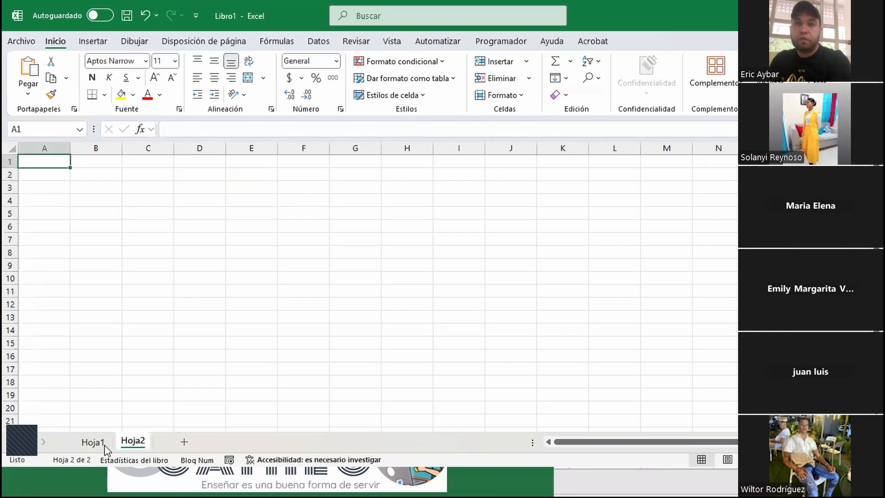
{"action": "left_click", "coordinate": [184, 443]}
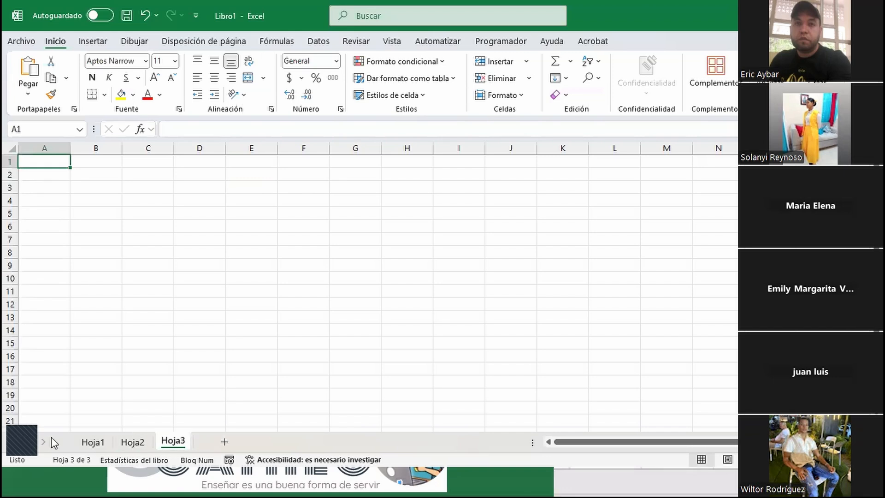
{"action": "double_click", "coordinate": [92, 443]}
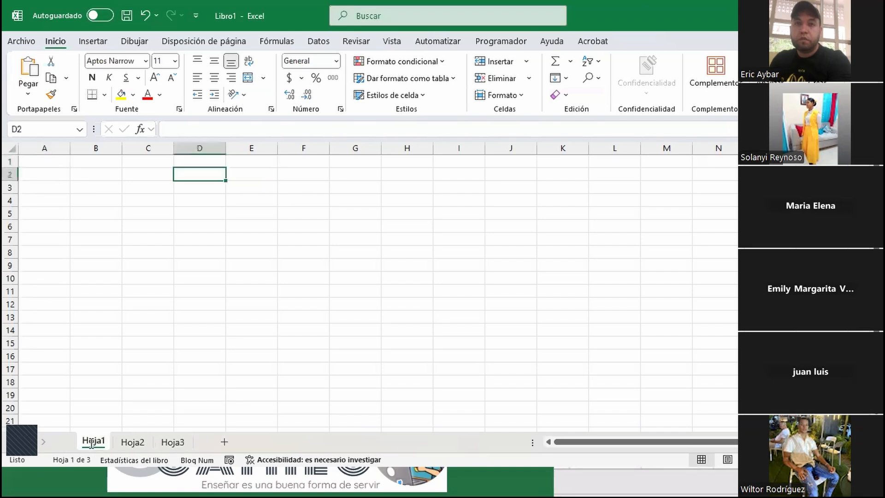
{"action": "type", "text": "I"}
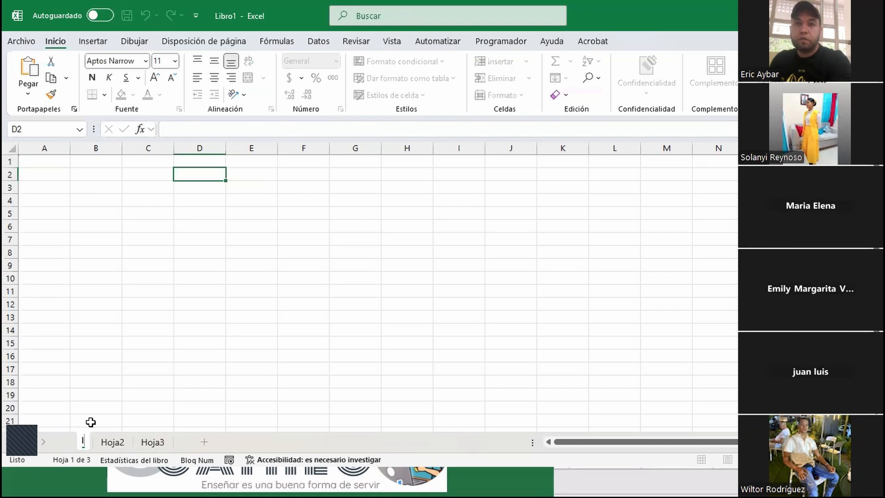
{"action": "type", "text": "nventario"}
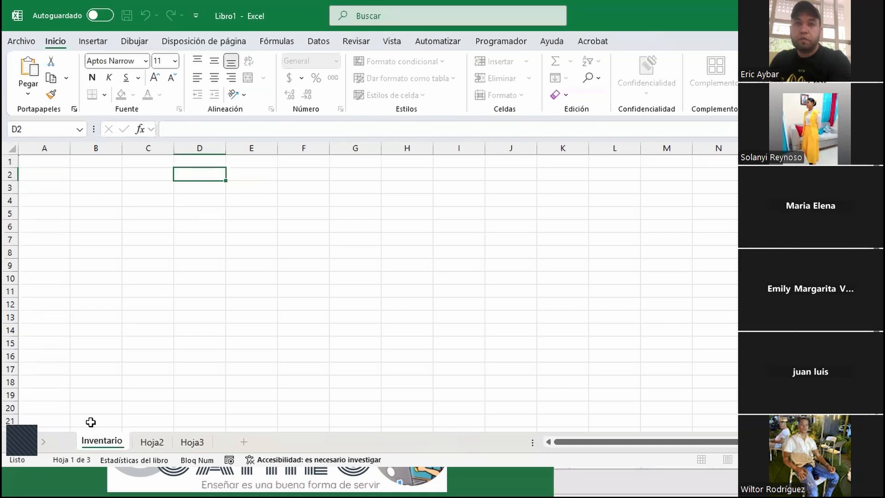
{"action": "left_click", "coordinate": [152, 442]}
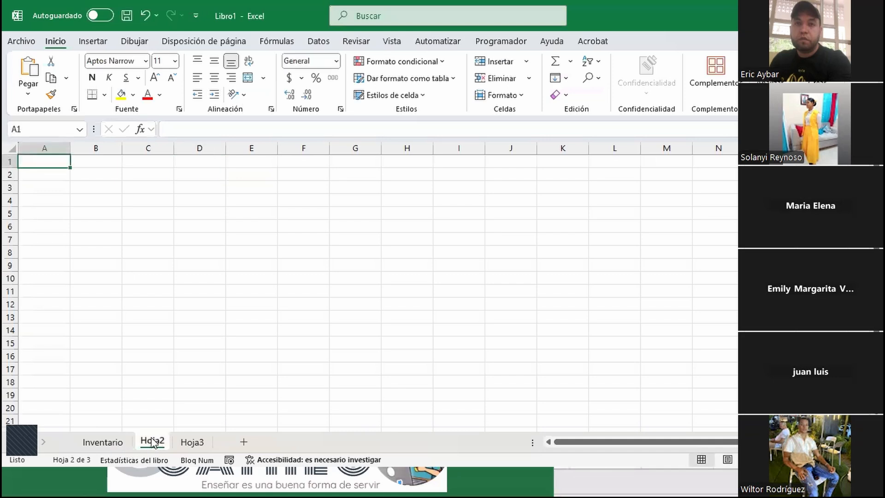
{"action": "left_click", "coordinate": [103, 442]}
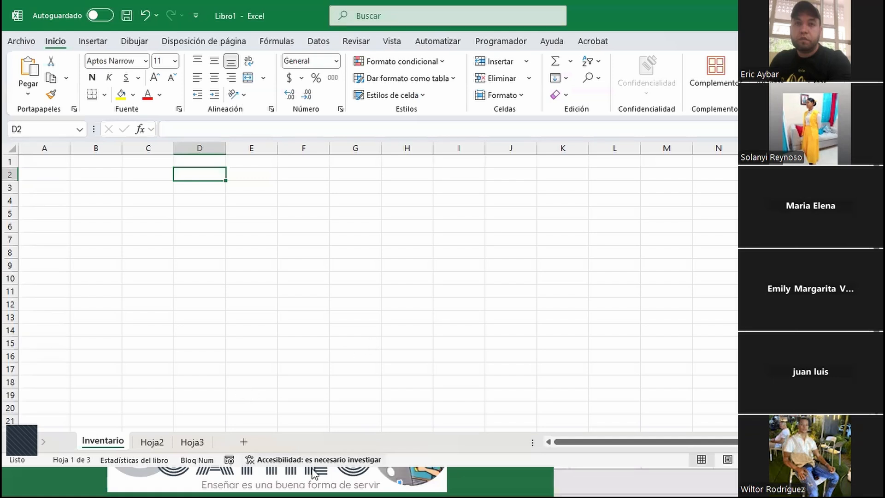
Rename Hoja2 to Ventas and Hoja3 to Compras
{"action": "left_click", "coordinate": [159, 441]}
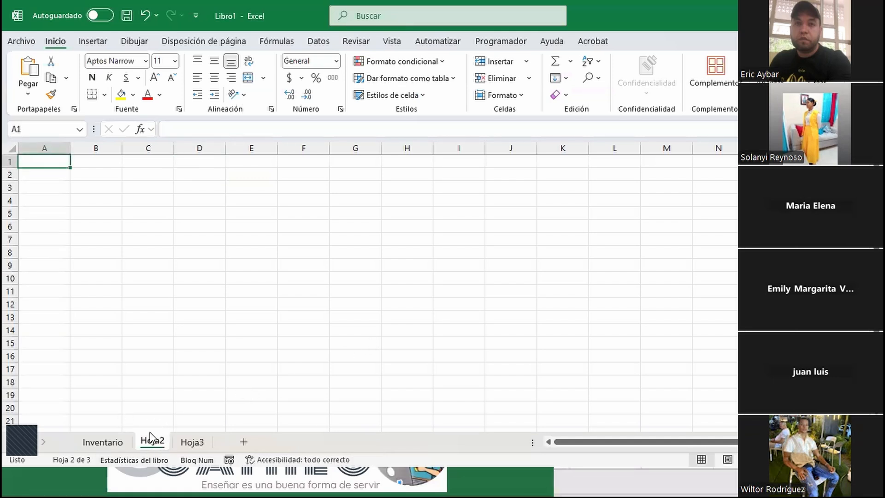
{"action": "double_click", "coordinate": [158, 442]}
{"action": "type", "text": "Ventas"}
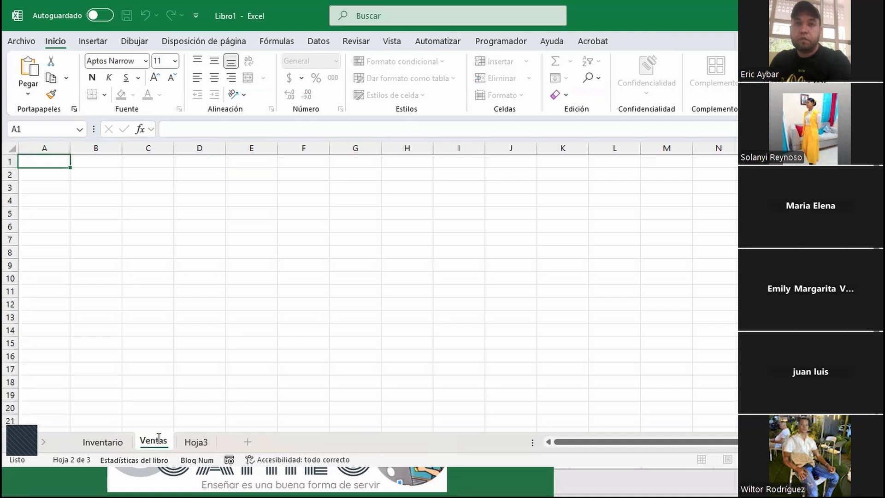
{"action": "left_click", "coordinate": [203, 441]}
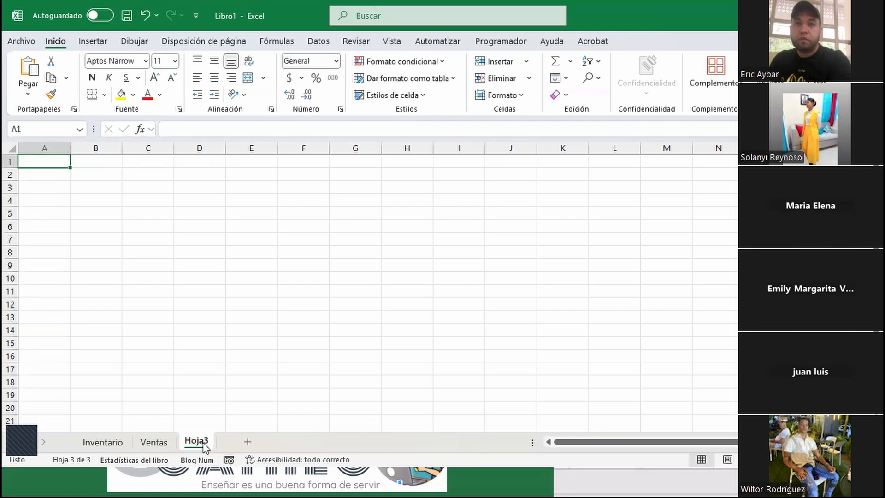
{"action": "double_click", "coordinate": [196, 441]}
{"action": "type", "text": "dompras"}
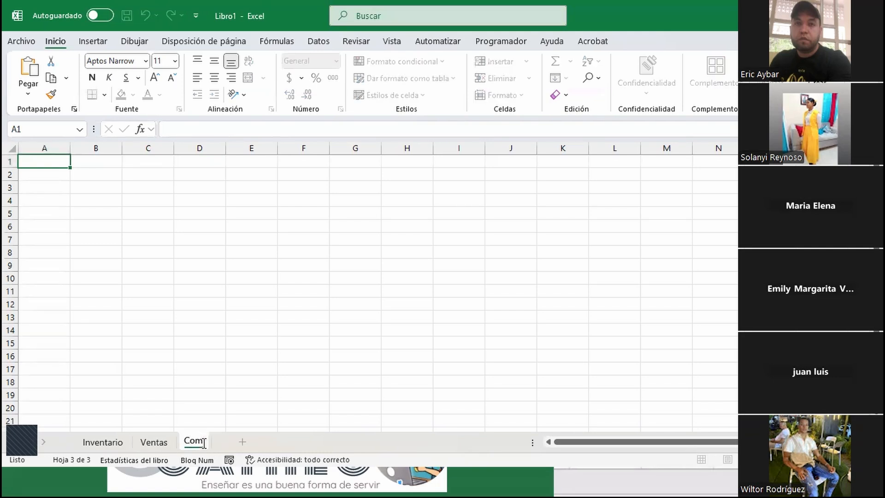
{"action": "key", "text": "Return"}
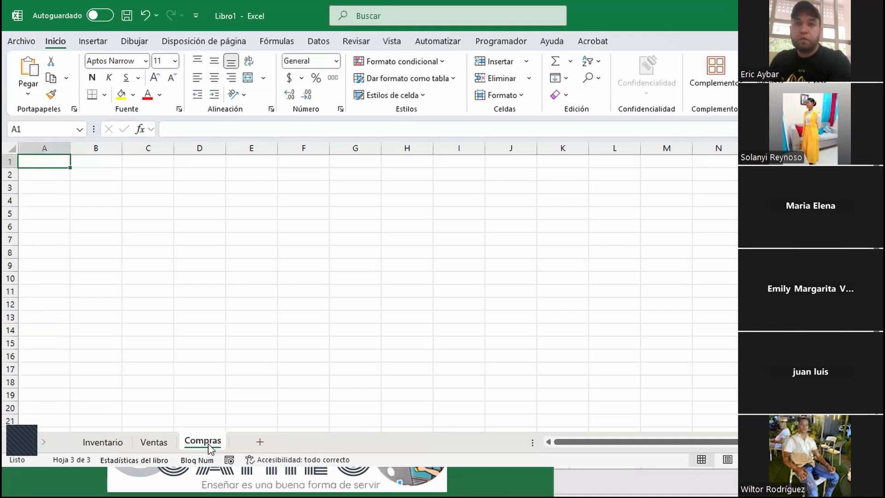
{"action": "right_click", "coordinate": [211, 443]}
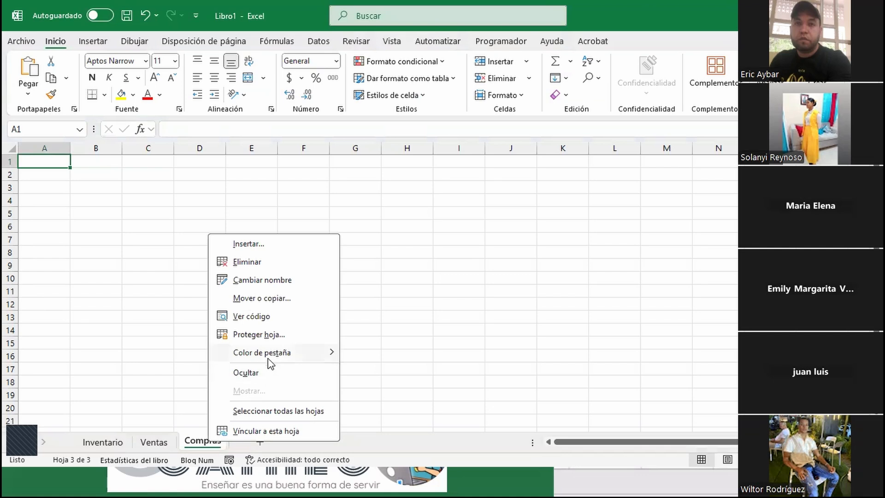
Colour the sheet tabs Compras red, Ventas blue and Inventario green
{"action": "mouse_move", "coordinate": [270, 362]}
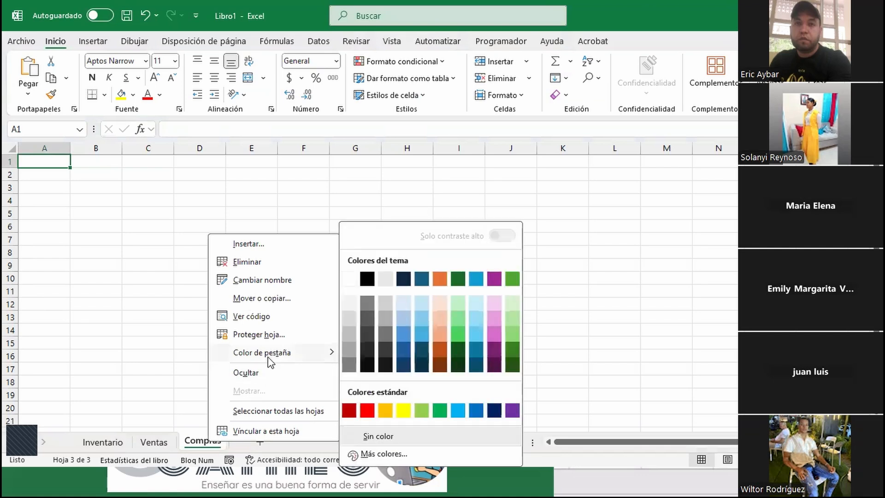
{"action": "left_click", "coordinate": [361, 412]}
{"action": "left_click", "coordinate": [153, 444]}
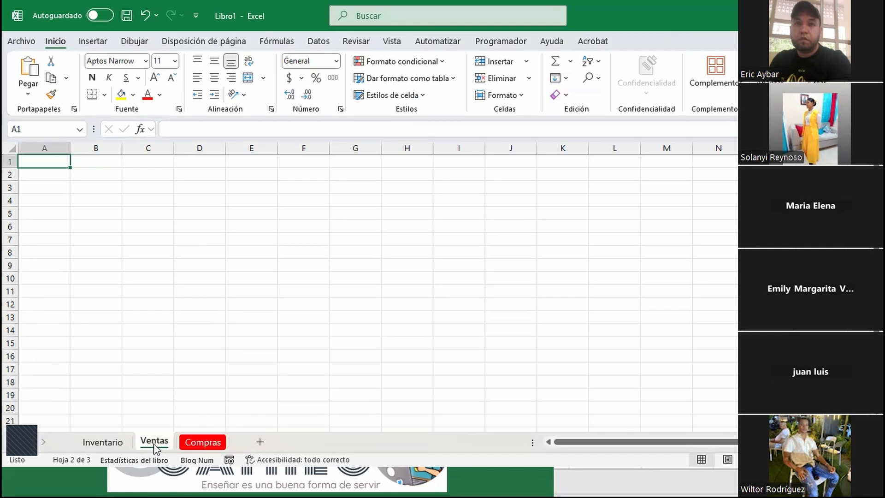
{"action": "right_click", "coordinate": [154, 442]}
{"action": "mouse_move", "coordinate": [237, 355]}
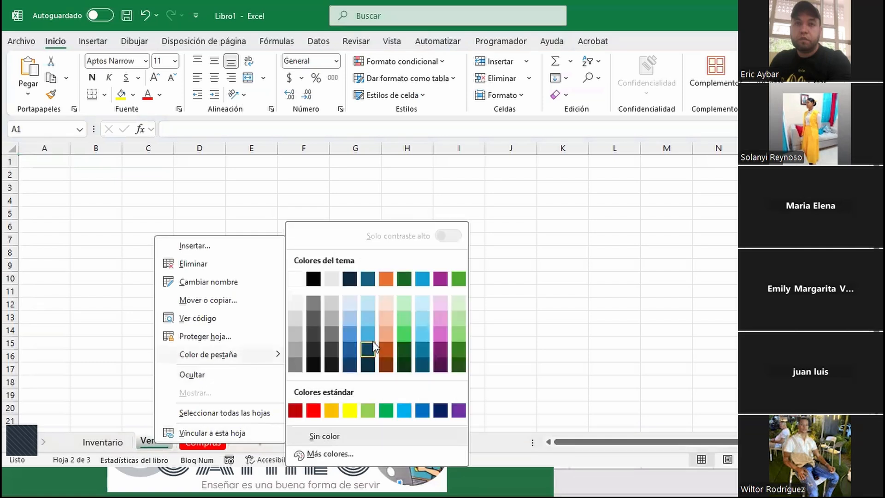
{"action": "left_click", "coordinate": [366, 278]}
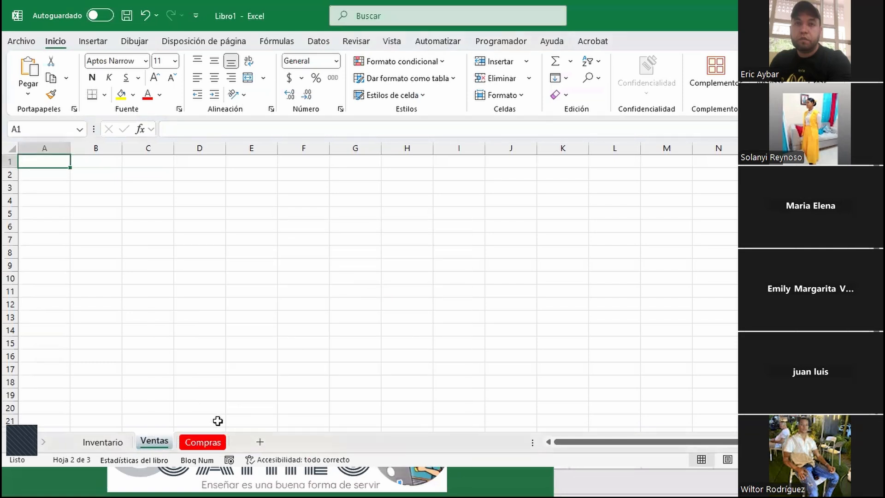
{"action": "left_click", "coordinate": [99, 440]}
{"action": "right_click", "coordinate": [99, 437]}
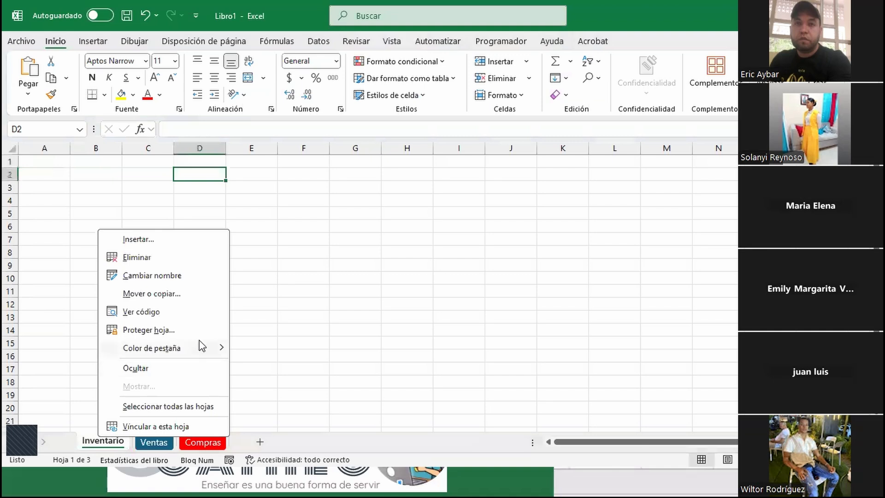
{"action": "mouse_move", "coordinate": [202, 345]}
{"action": "left_click", "coordinate": [397, 278]}
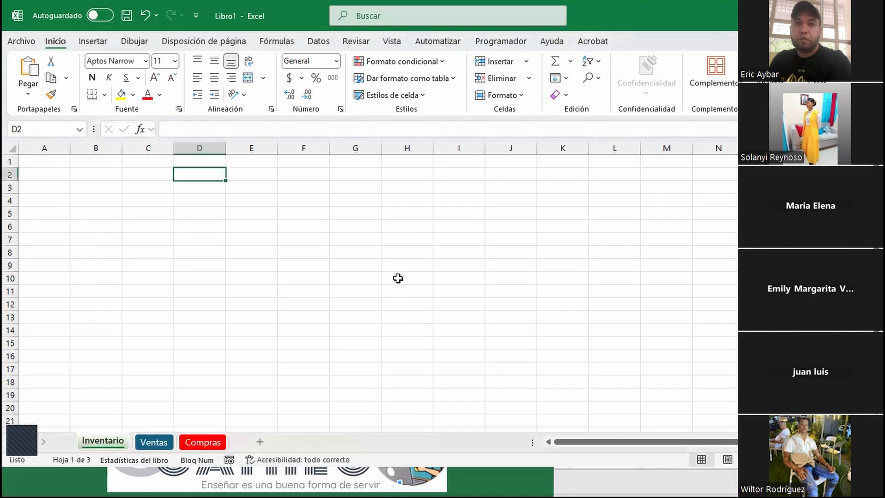
Add sheet Hoja4 and move it to the end after Compras
{"action": "left_click", "coordinate": [397, 278]}
{"action": "left_click", "coordinate": [258, 443]}
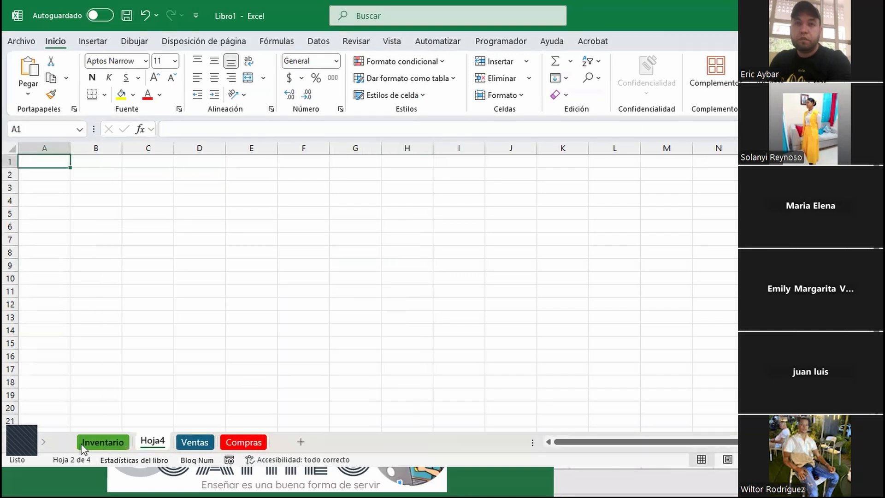
{"action": "left_click_drag", "start_coordinate": [153, 443], "coordinate": [277, 442]}
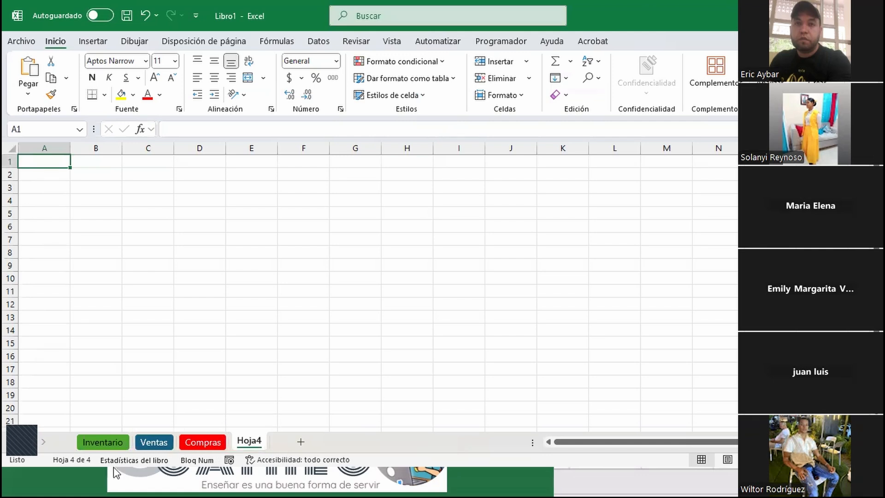
{"action": "left_click", "coordinate": [119, 443]}
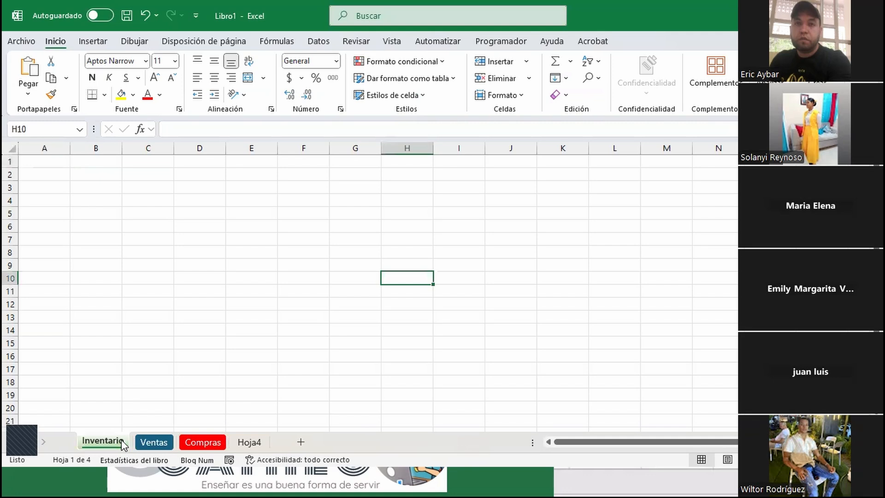
{"action": "left_click", "coordinate": [154, 441]}
{"action": "left_click", "coordinate": [208, 443]}
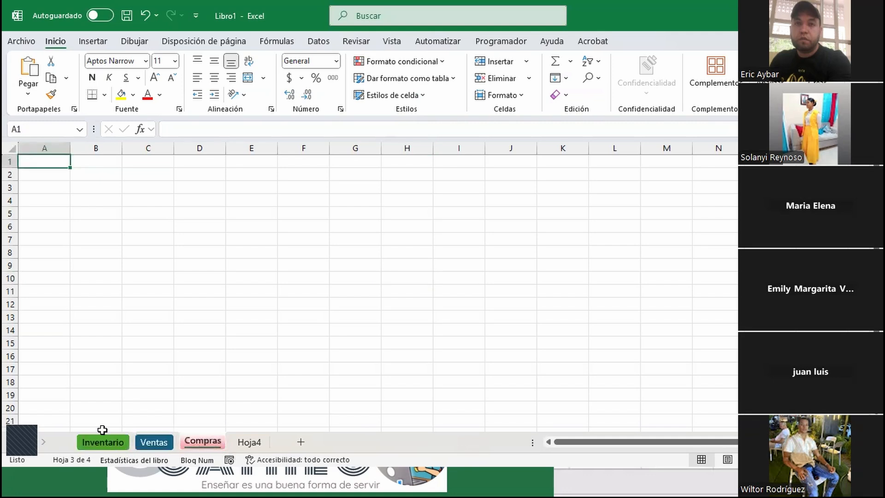
{"action": "left_click", "coordinate": [91, 443]}
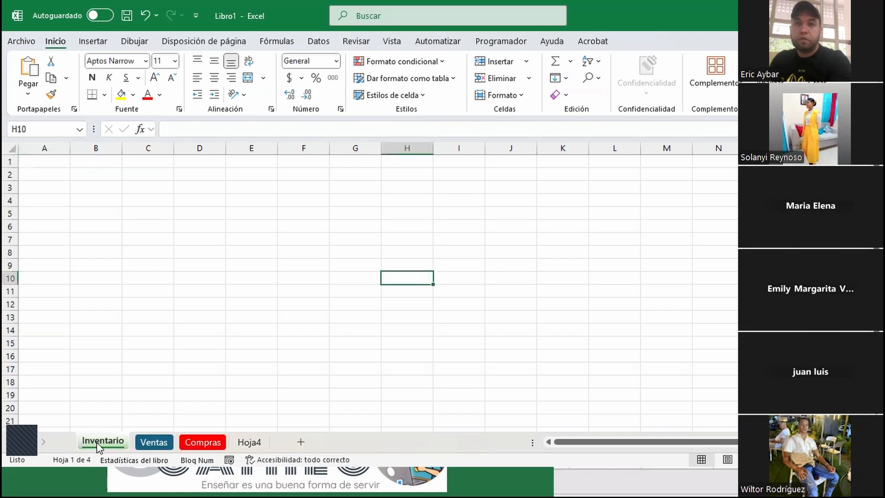
{"action": "left_click", "coordinate": [143, 442]}
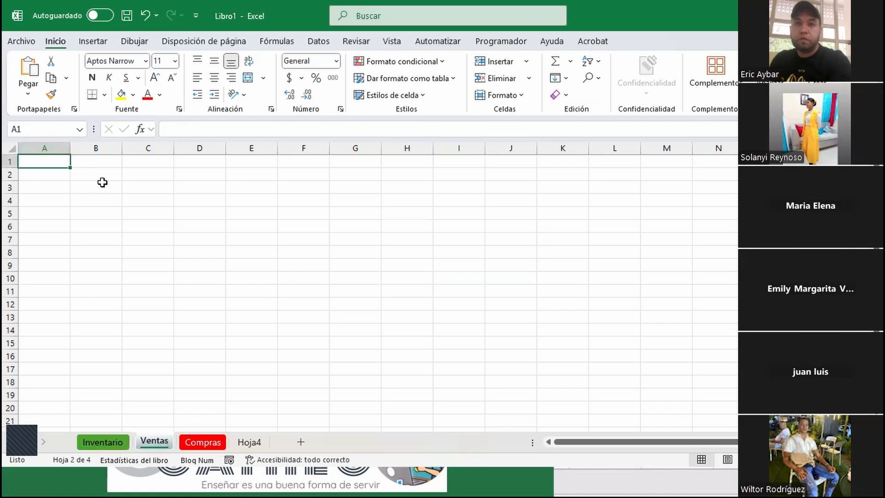
Enter 18% in Ventas C2 and 5000 in Inventario C2
{"action": "left_click", "coordinate": [131, 174]}
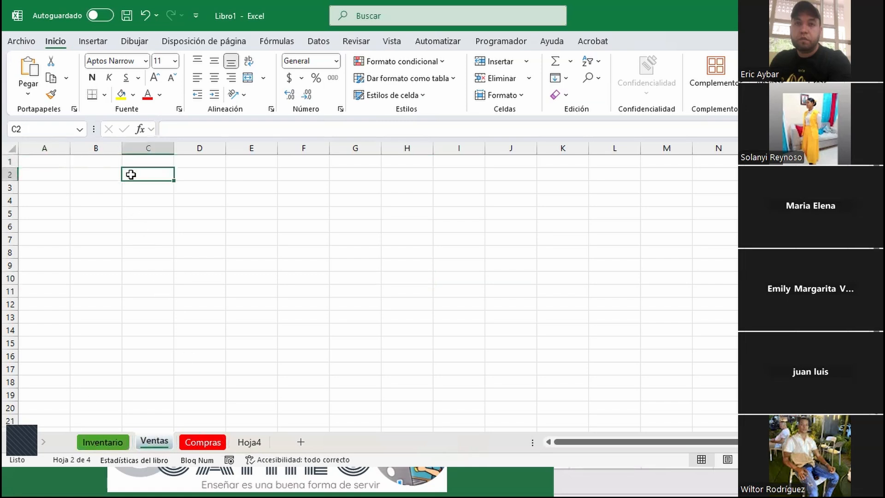
{"action": "type", "text": "18"}
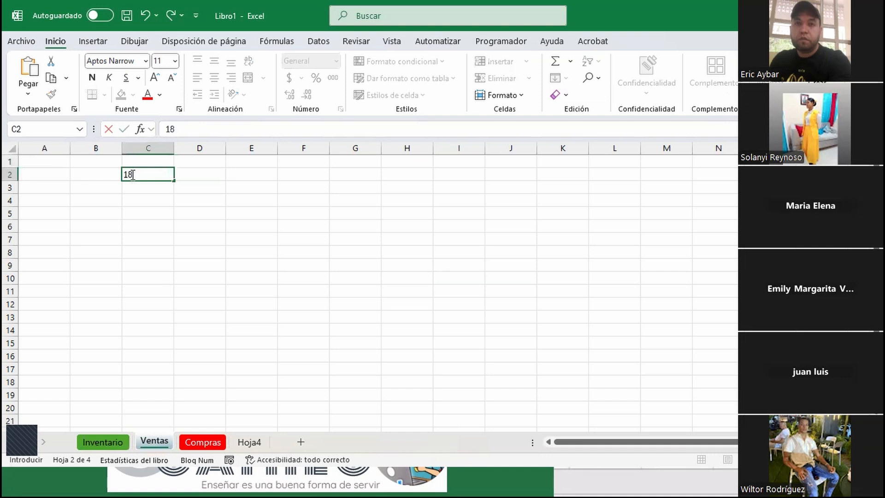
{"action": "type", "text": "%"}
{"action": "left_click", "coordinate": [98, 443]}
{"action": "left_click", "coordinate": [127, 173]}
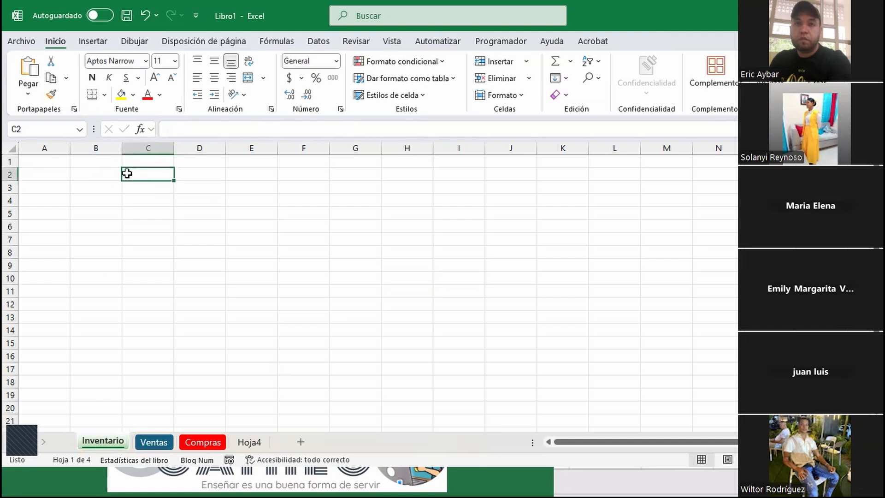
{"action": "type", "text": "5"}
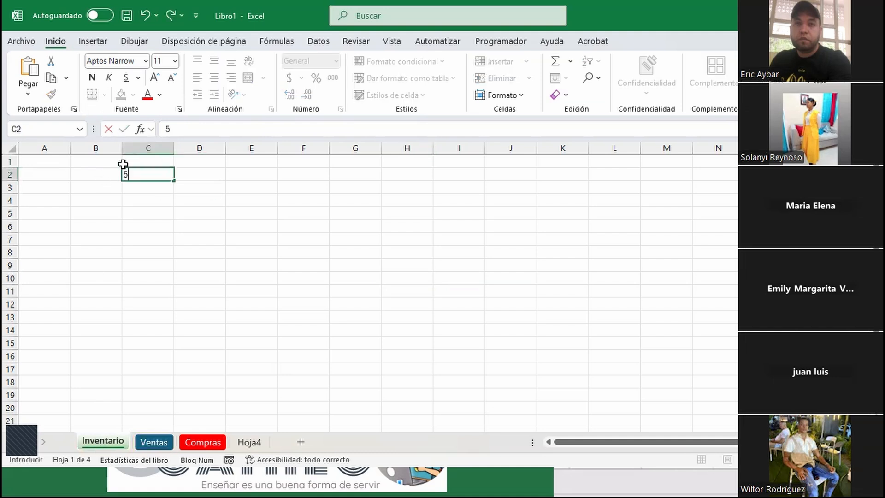
{"action": "type", "text": "000"}
Add a Porcentaje heading in D1 and the formula =C2*Ventas!C2 in D2
{"action": "left_click", "coordinate": [191, 158]}
{"action": "type", "text": "Po"}
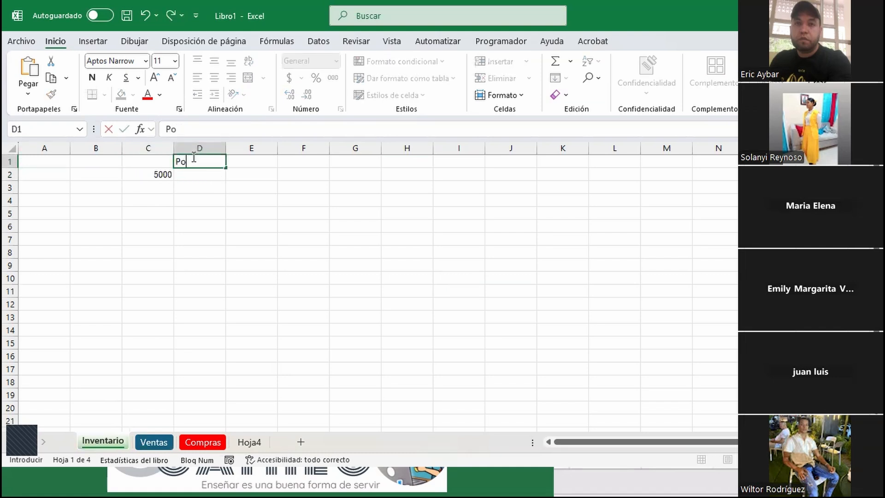
{"action": "type", "text": "rcentaje"}
{"action": "key", "text": "Return"}
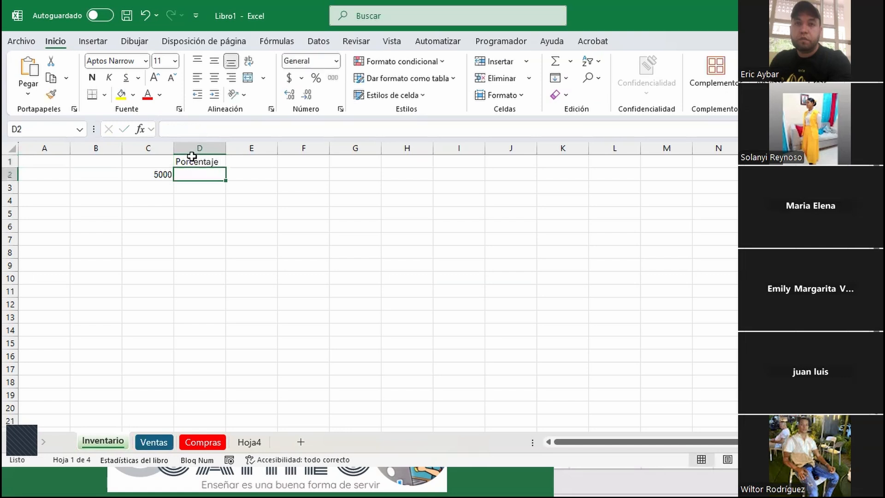
{"action": "type", "text": "="}
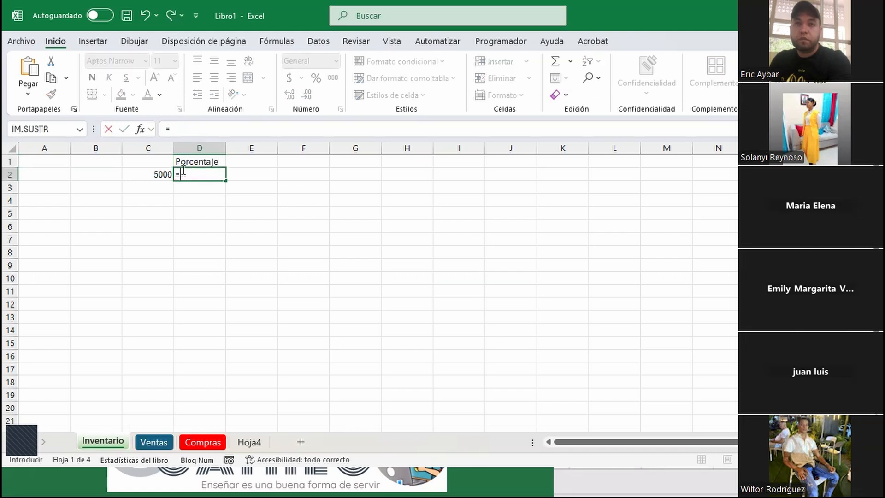
{"action": "left_click", "coordinate": [158, 176]}
{"action": "type", "text": "*"}
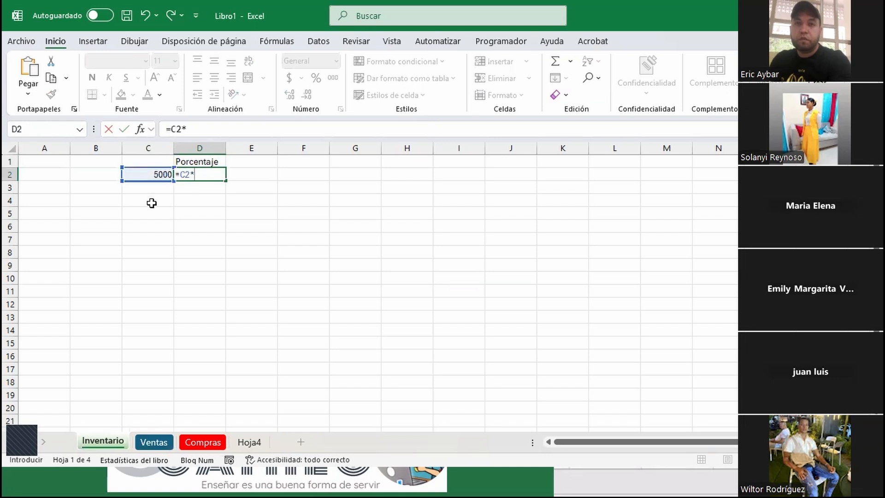
{"action": "left_click", "coordinate": [154, 445]}
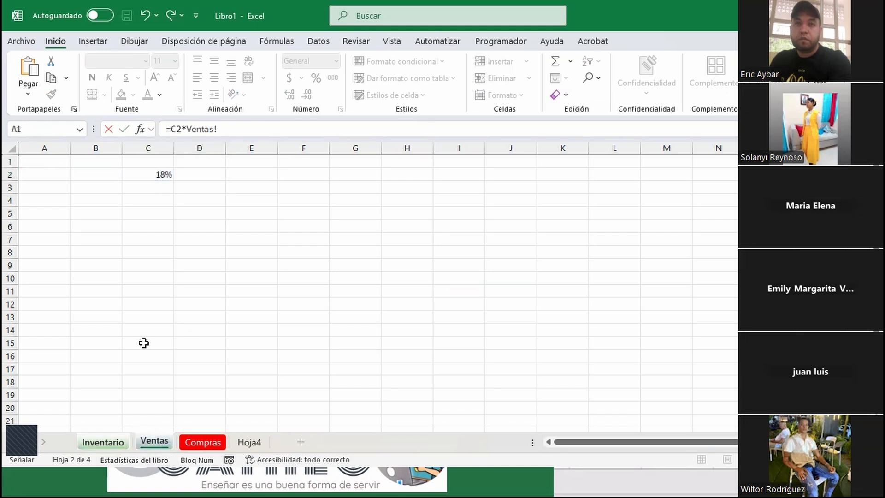
{"action": "left_click", "coordinate": [152, 174]}
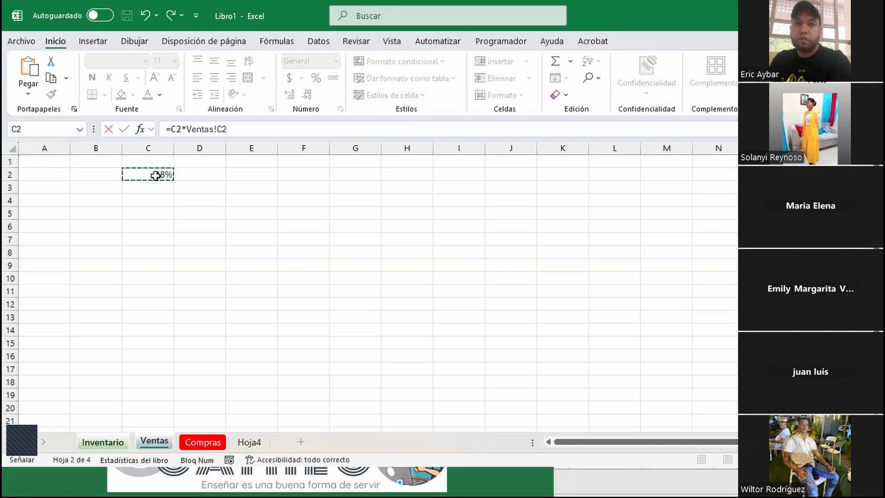
{"action": "key", "text": "Return"}
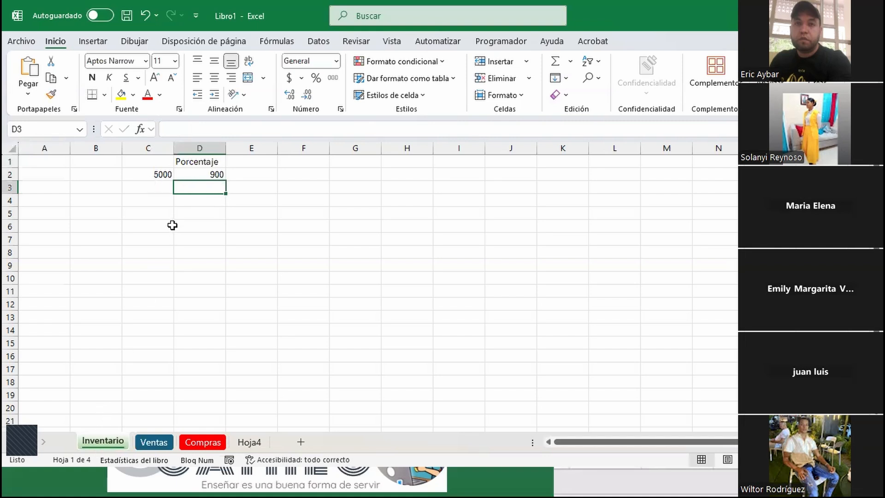
Check the 900 result against Ventas' 18%, then clear C1:E2 on Inventario
{"action": "left_click", "coordinate": [210, 171]}
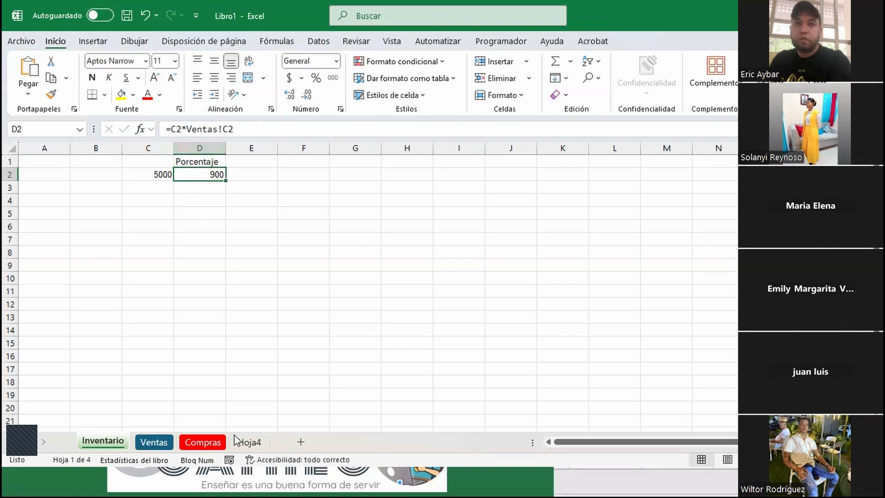
{"action": "left_click", "coordinate": [162, 440]}
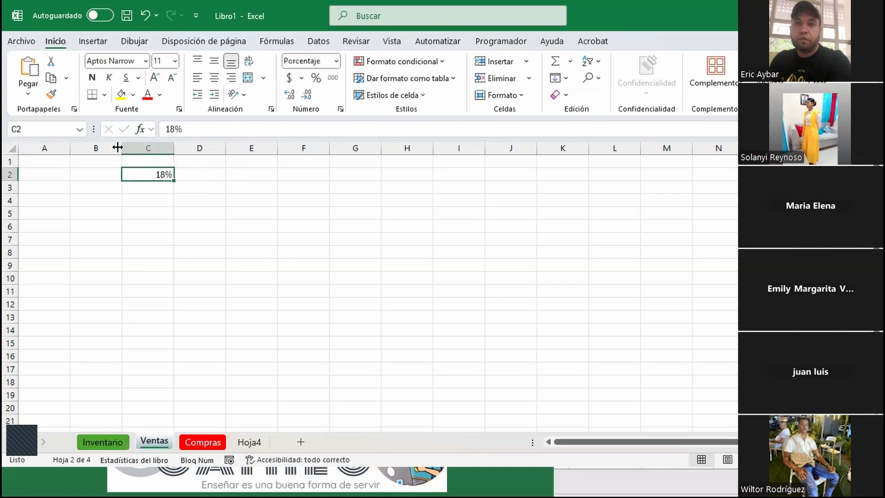
{"action": "left_click", "coordinate": [94, 442]}
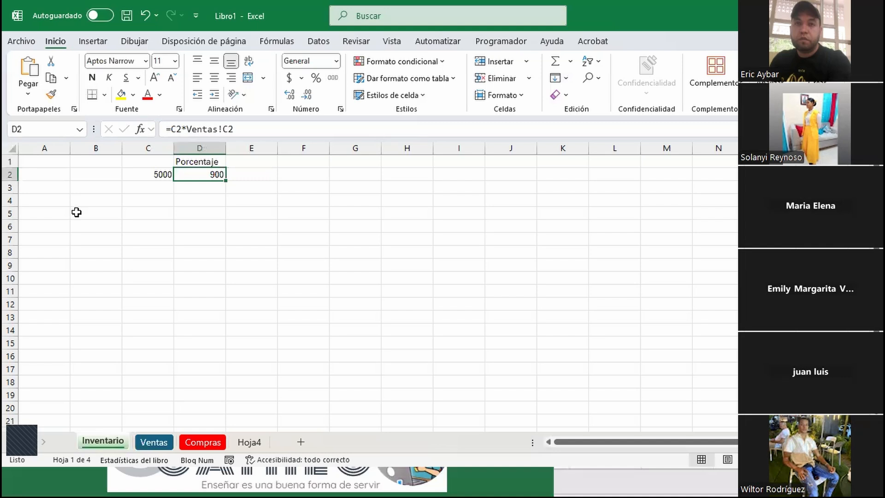
{"action": "left_click_drag", "start_coordinate": [251, 173], "coordinate": [131, 151]}
{"action": "key", "text": "Delete"}
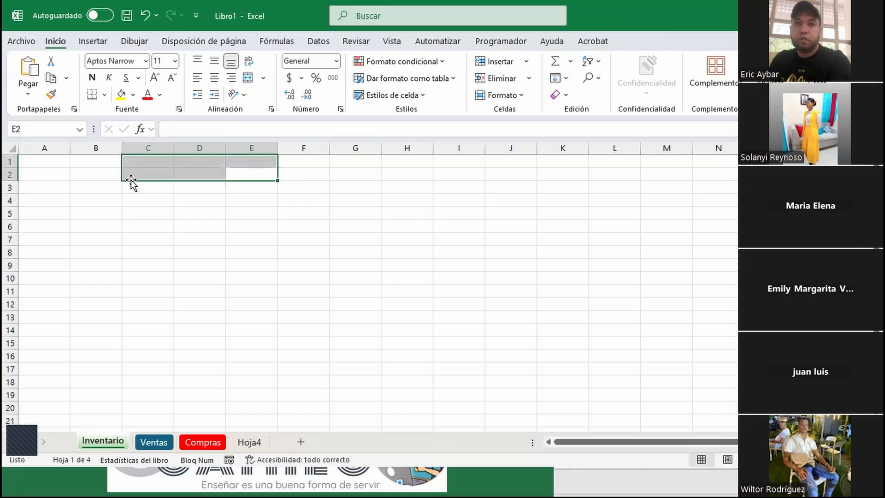
Enter 1 in A1 and the letter A in B1, removing a stray 0 from A2
{"action": "left_click", "coordinate": [145, 212]}
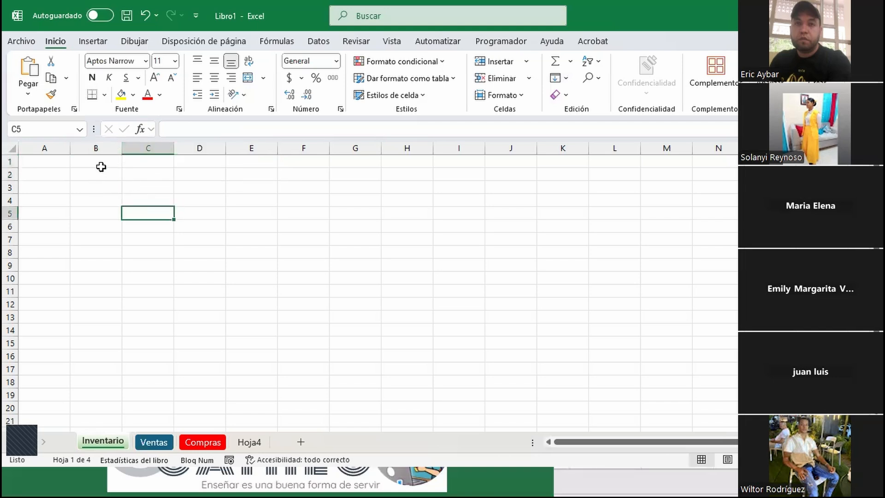
{"action": "left_click", "coordinate": [48, 165]}
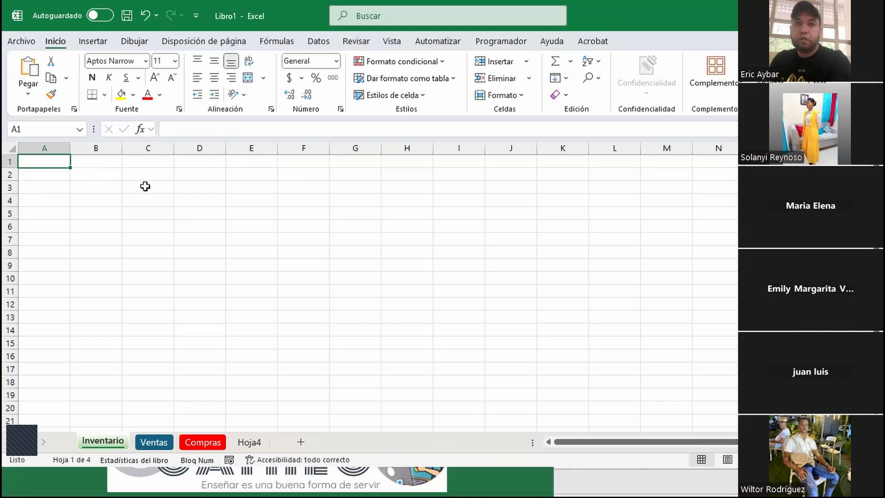
{"action": "type", "text": "1"}
{"action": "key", "text": "Return"}
{"action": "type", "text": "0"}
{"action": "key", "text": "Tab"}
{"action": "key", "text": "Left"}
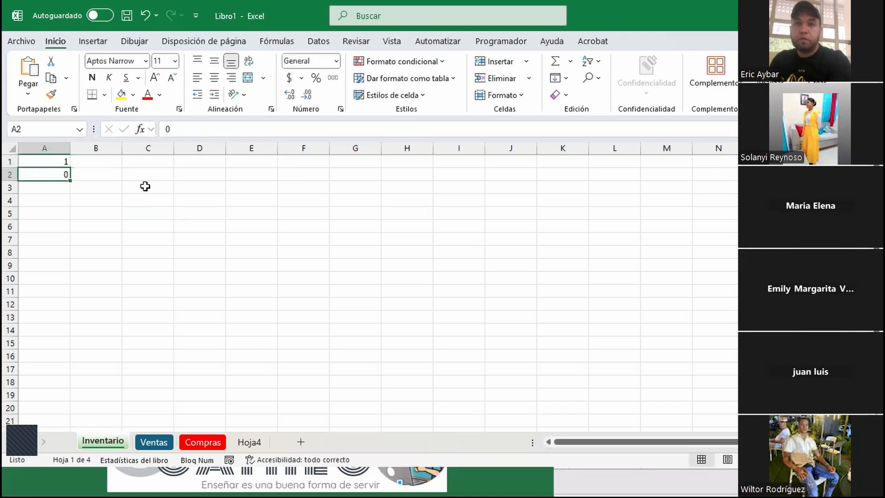
{"action": "key", "text": "BackSpace"}
{"action": "key", "text": "Up"}
{"action": "key", "text": "Right"}
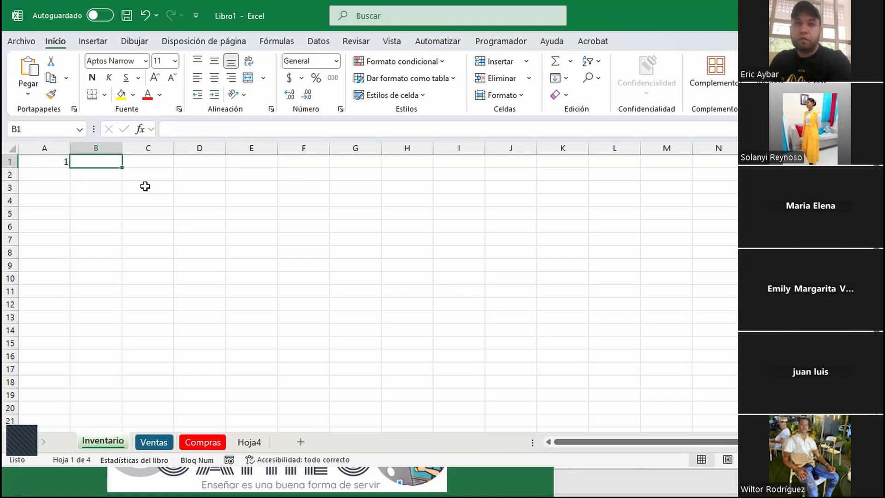
{"action": "type", "text": "A"}
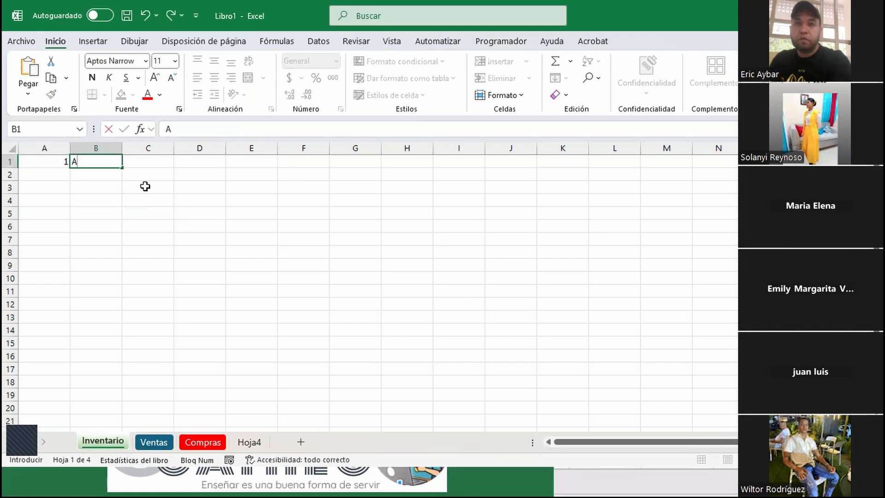
{"action": "key", "text": "Right"}
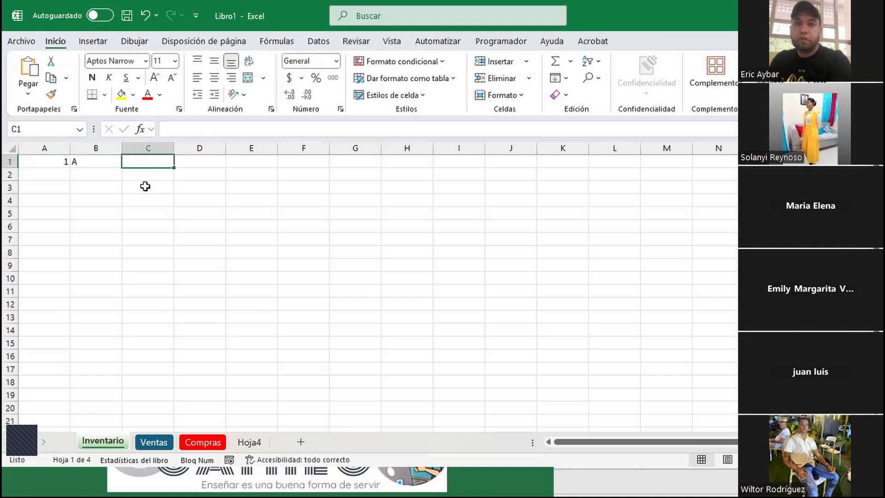
Put =SUMA(A1:A2) in C1 and enter 2 in A2 so it shows 3
{"action": "type", "text": "="}
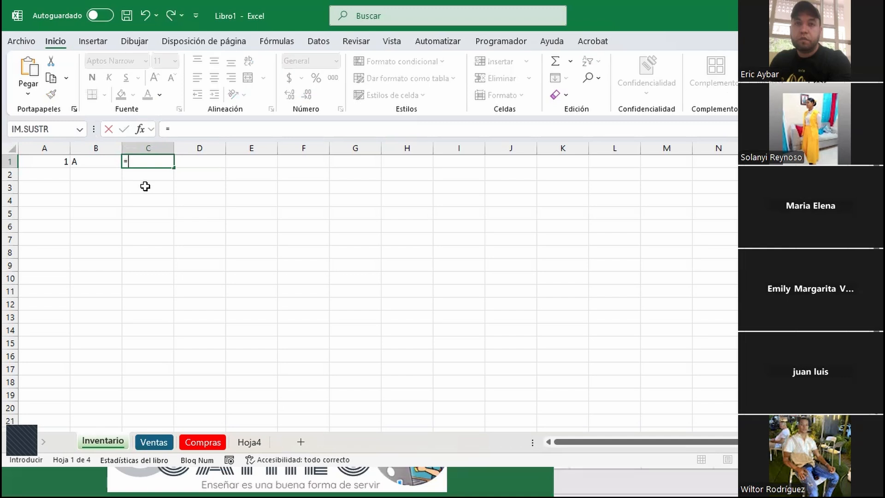
{"action": "type", "text": "suma"}
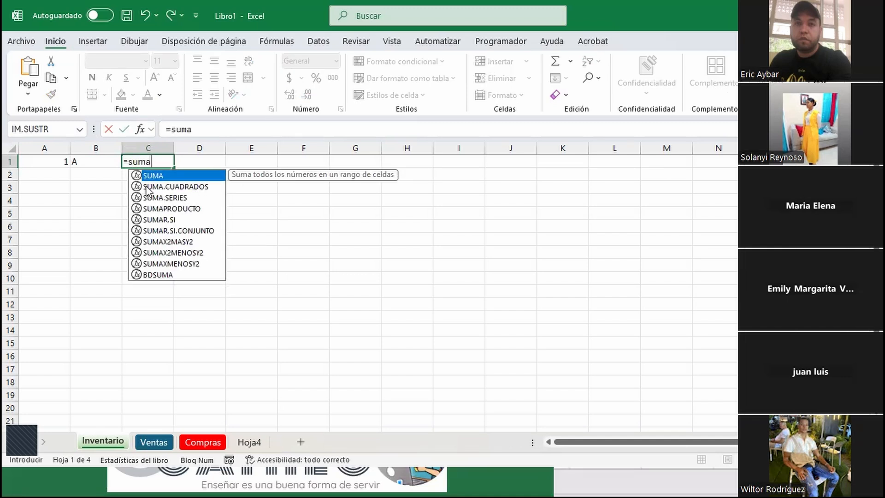
{"action": "key", "text": "Tab"}
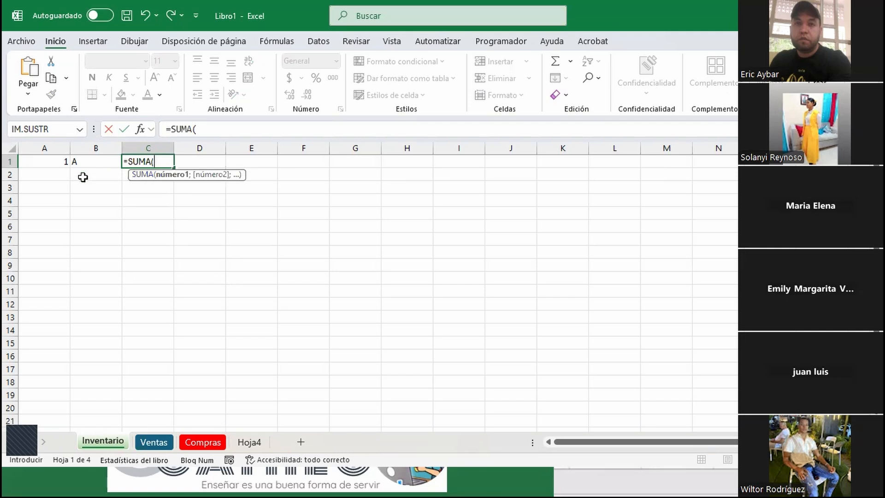
{"action": "left_click_drag", "start_coordinate": [57, 161], "coordinate": [38, 175]}
{"action": "type", "text": ")"}
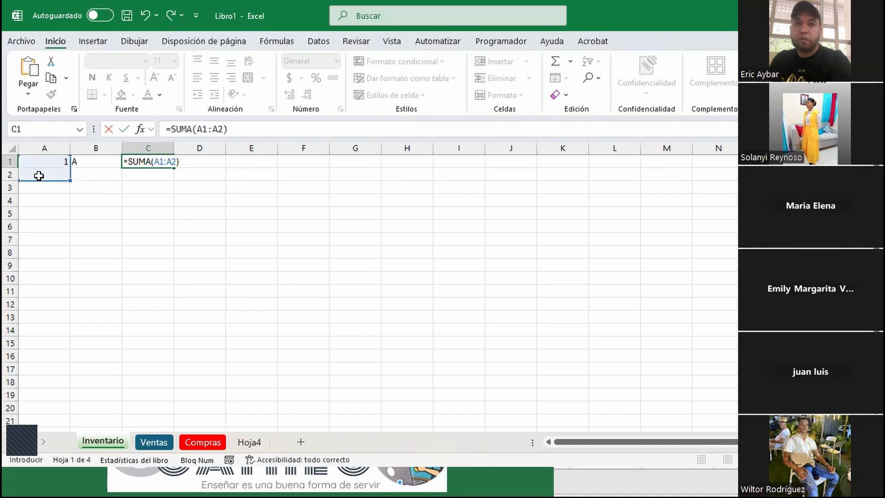
{"action": "key", "text": "Return"}
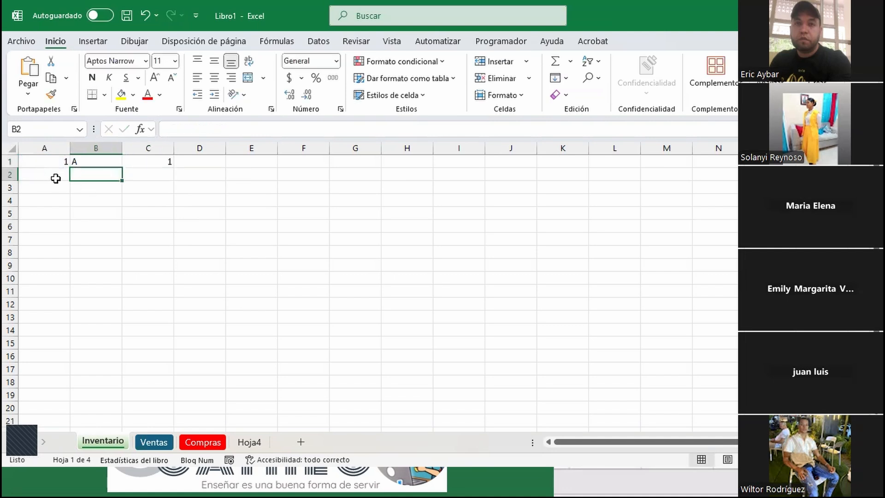
{"action": "left_click", "coordinate": [49, 178]}
{"action": "type", "text": "2"}
{"action": "key", "text": "Return"}
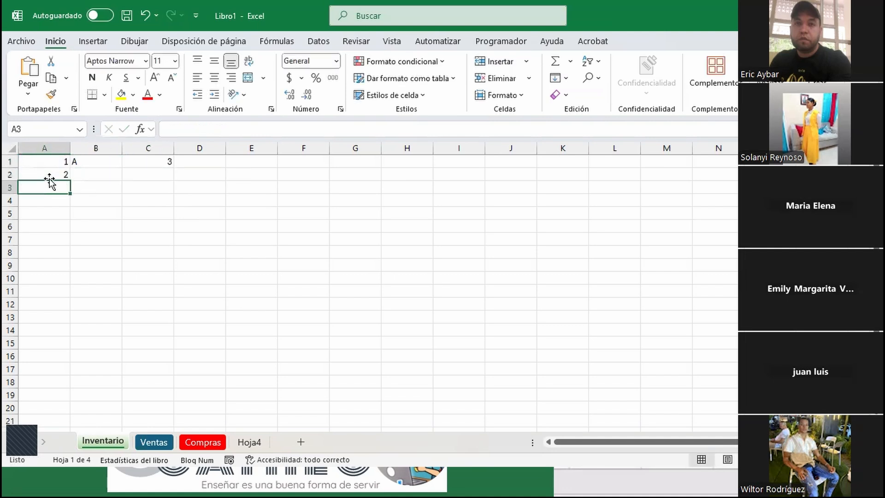
Review the SUMA formula in C1 and the values in A1 and B1
{"action": "left_click", "coordinate": [155, 160]}
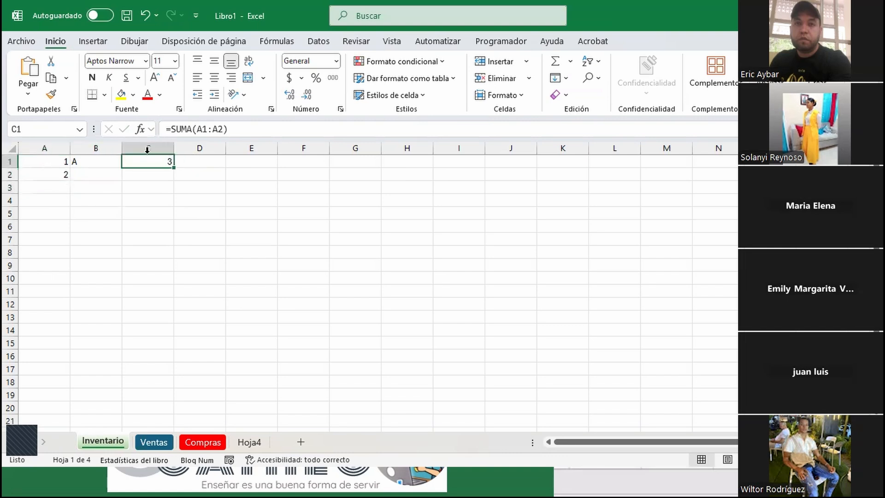
{"action": "left_click", "coordinate": [38, 162]}
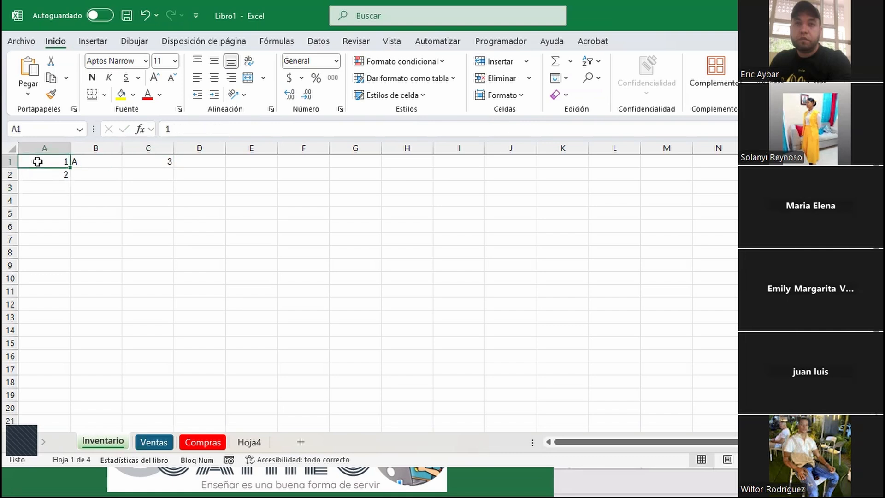
{"action": "left_click", "coordinate": [100, 161]}
{"action": "left_click", "coordinate": [148, 160]}
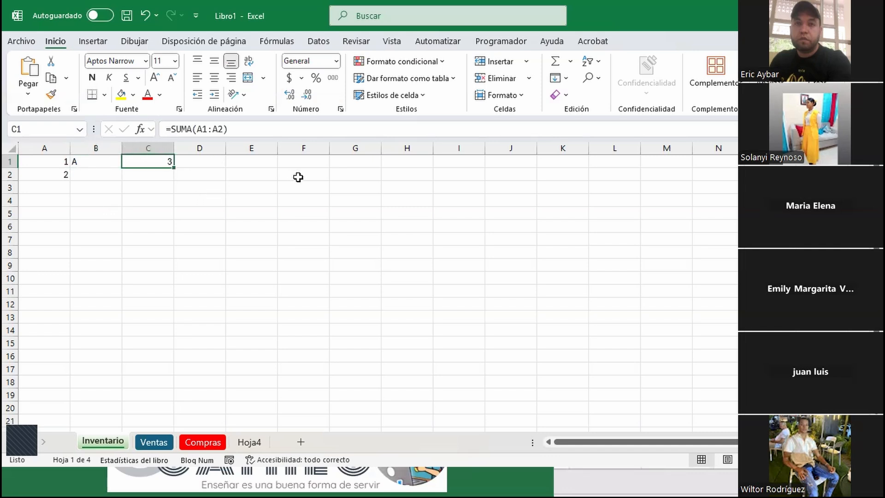
{"action": "left_click", "coordinate": [253, 174]}
{"action": "type", "text": "1"}
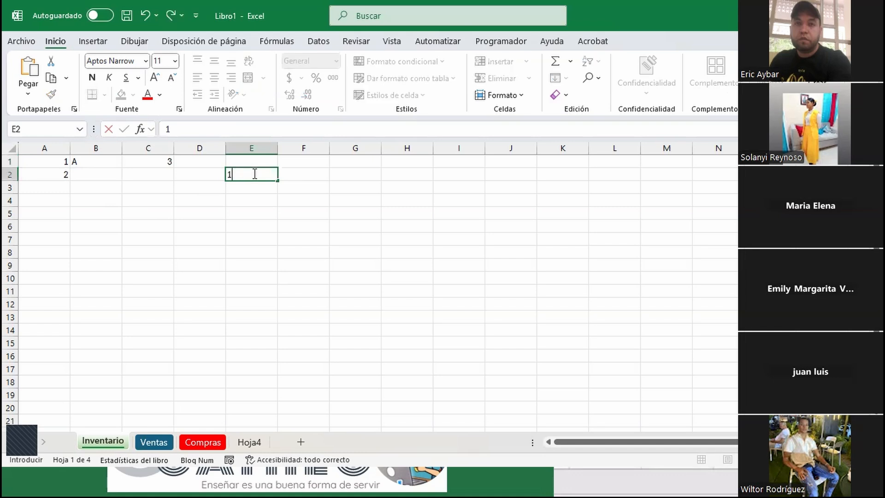
{"action": "key", "text": "Tab"}
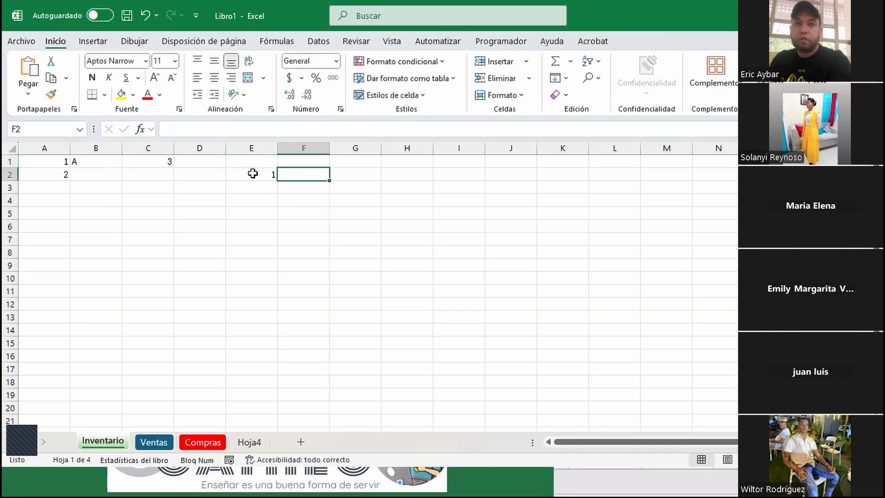
{"action": "type", "text": "B"}
{"action": "key", "text": "Tab"}
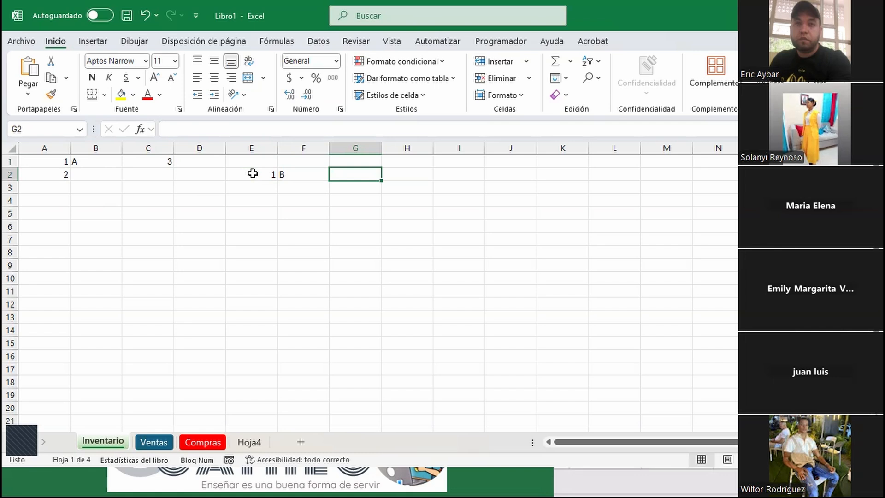
{"action": "type", "text": "=h"}
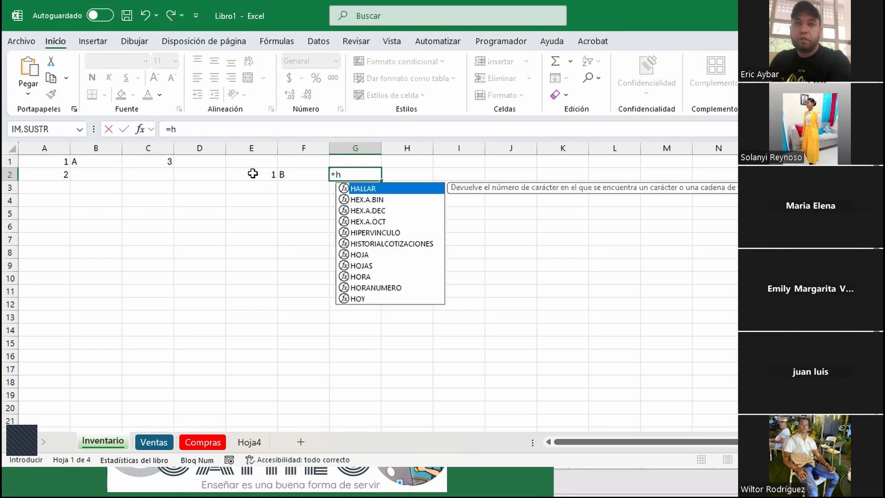
{"action": "type", "text": "oy"}
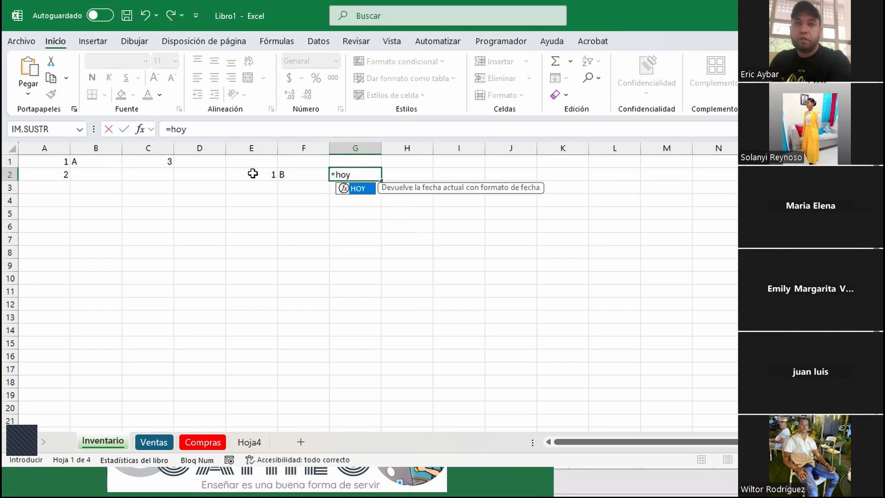
{"action": "type", "text": "("}
{"action": "key", "text": "Tab"}
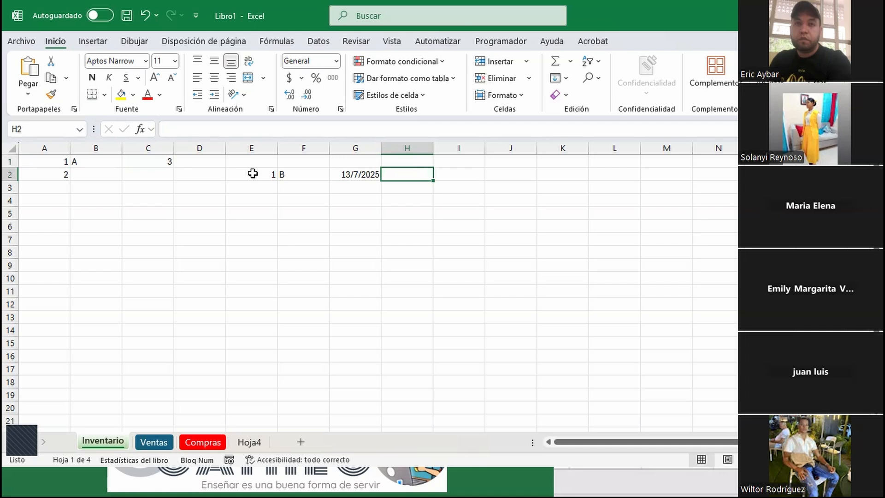
{"action": "type", "text": "12:"}
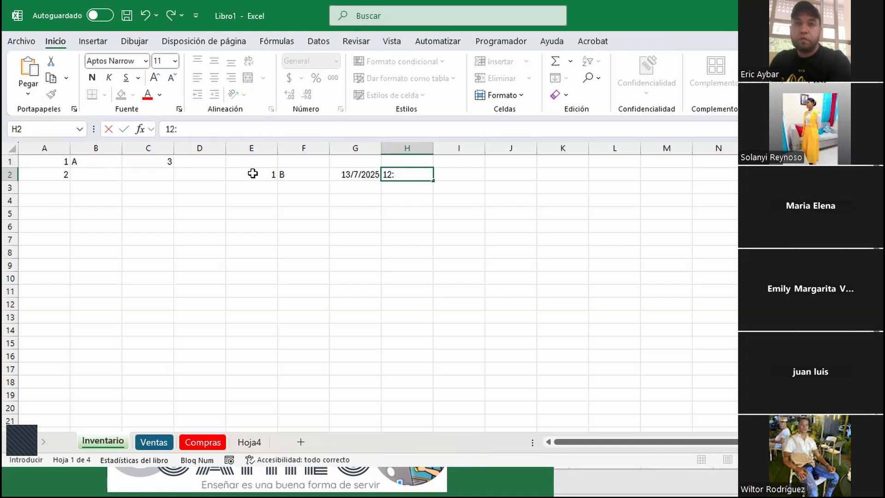
{"action": "type", "text": "00:00"}
{"action": "key", "text": "Return"}
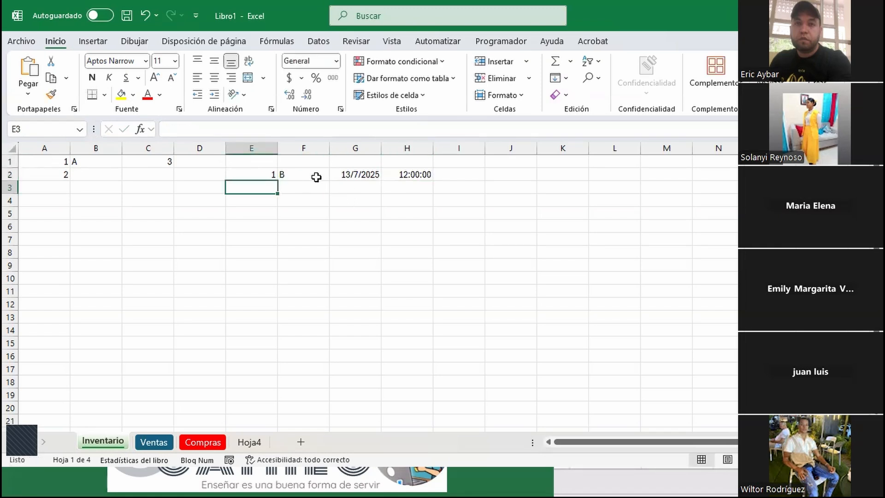
{"action": "left_click", "coordinate": [255, 174]}
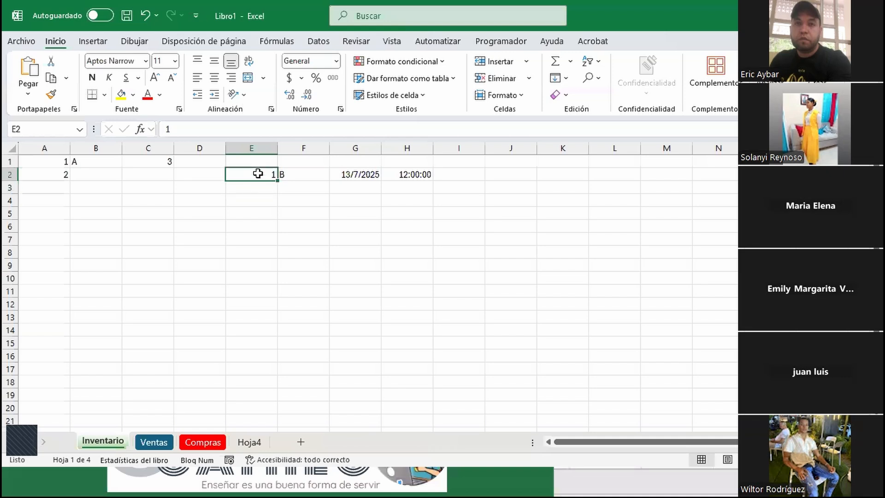
{"action": "left_click", "coordinate": [296, 173]}
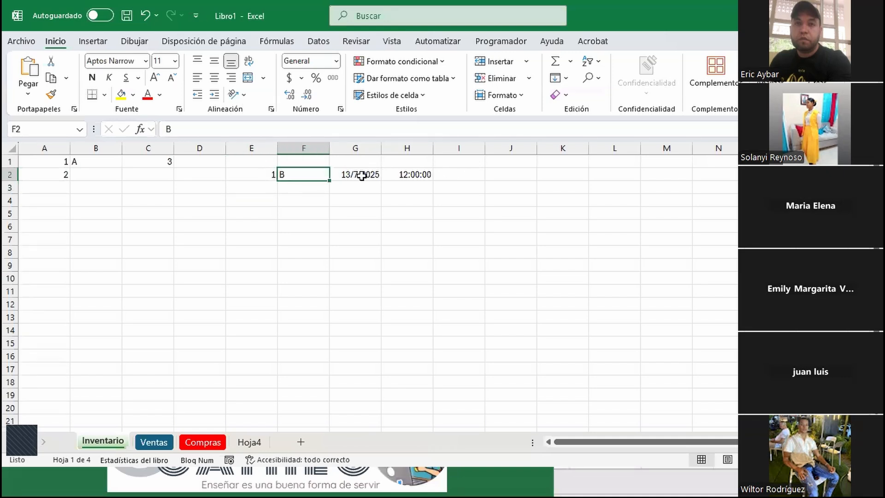
{"action": "left_click", "coordinate": [246, 176]}
{"action": "left_click", "coordinate": [62, 160]}
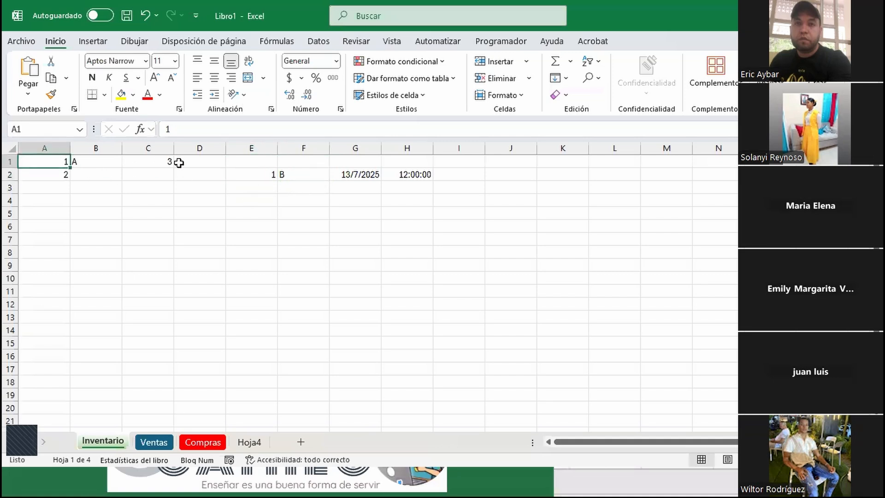
{"action": "left_click", "coordinate": [253, 178]}
{"action": "left_click", "coordinate": [300, 176]}
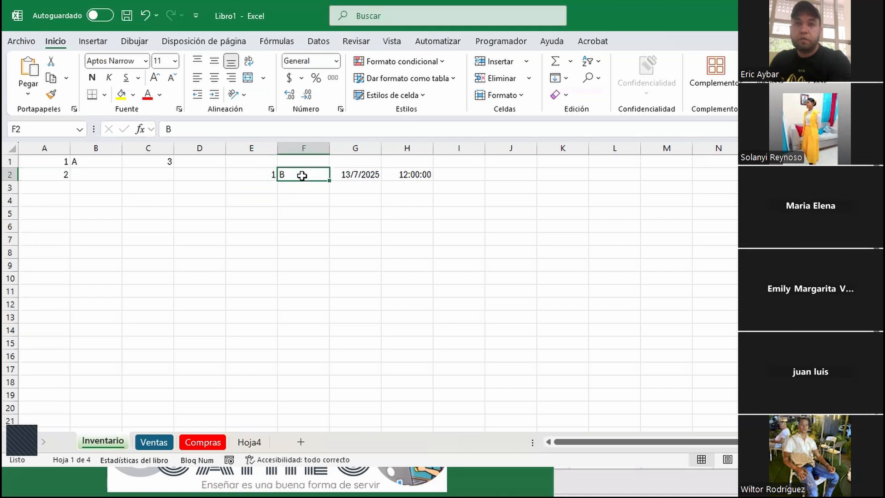
{"action": "left_click", "coordinate": [356, 173]}
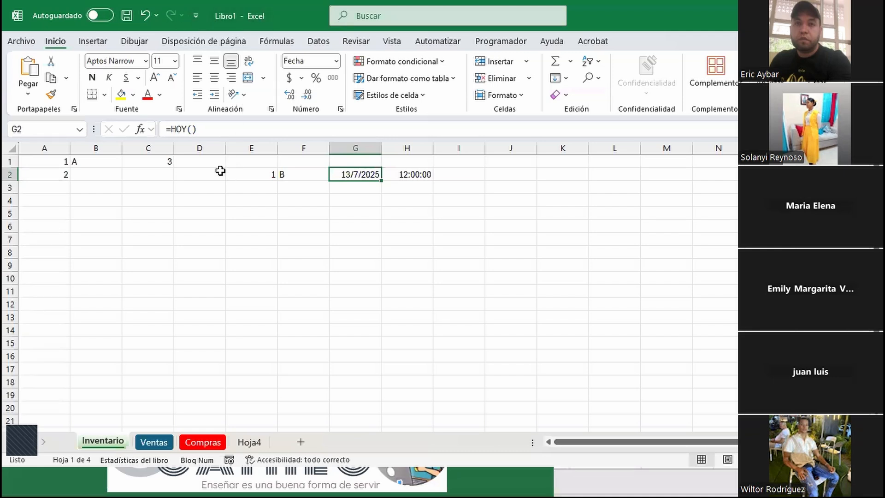
Open new blank workbooks with Ctrl+N three times, then close the newest with Ctrl+W
{"action": "key", "text": "ctrl+n"}
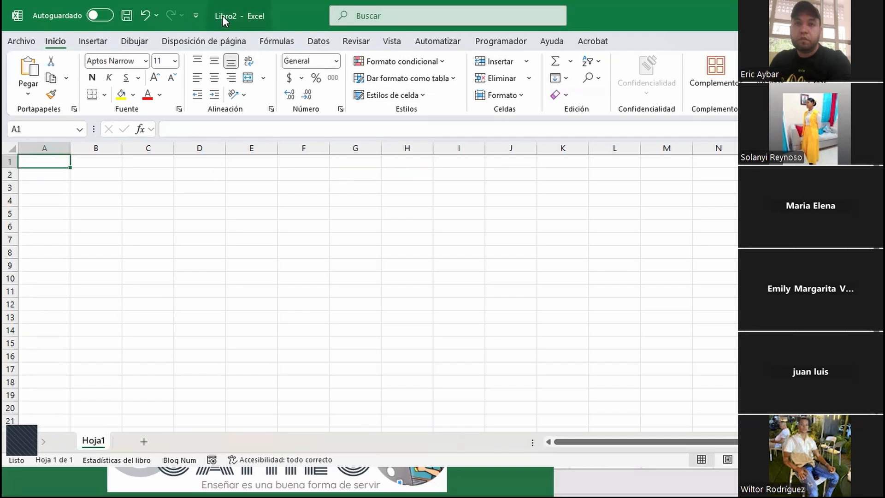
{"action": "key", "text": "ctrl+n"}
{"action": "key", "text": "ctrl+n"}
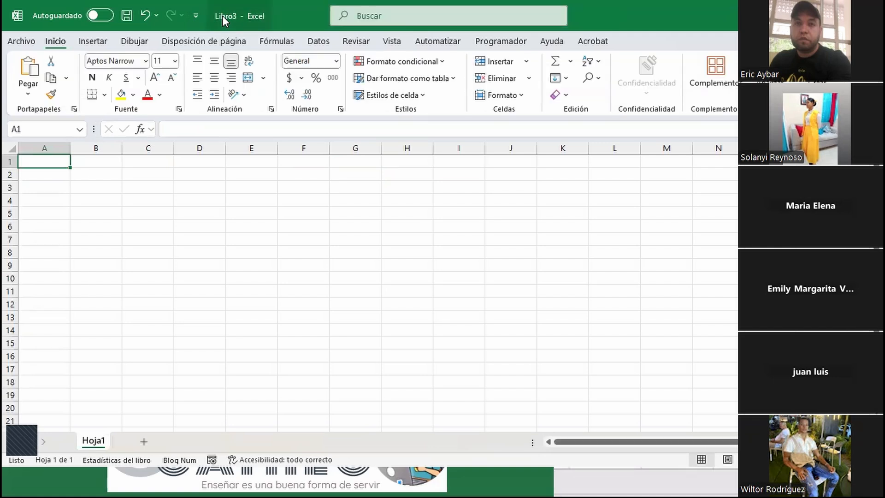
{"action": "key", "text": "ctrl+n"}
{"action": "key", "text": "ctrl+n"}
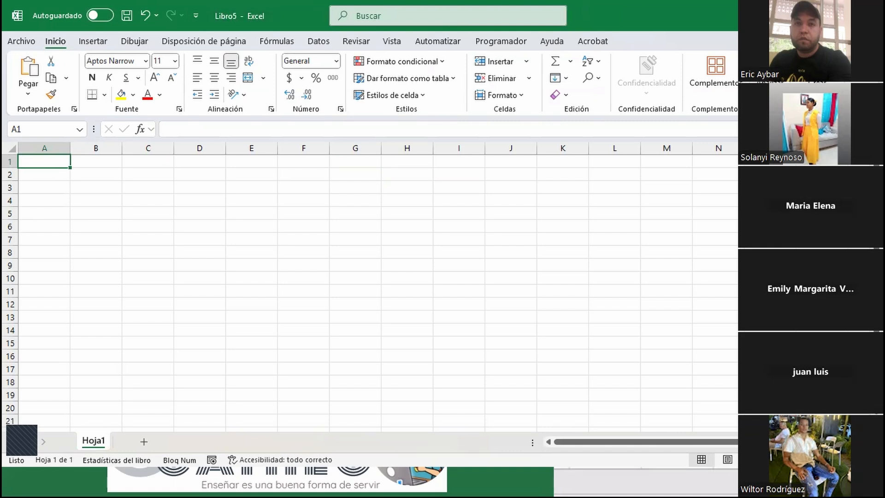
{"action": "key", "text": "ctrl+w"}
{"action": "key", "text": "ctrl+w"}
{"action": "key", "text": "ctrl+w"}
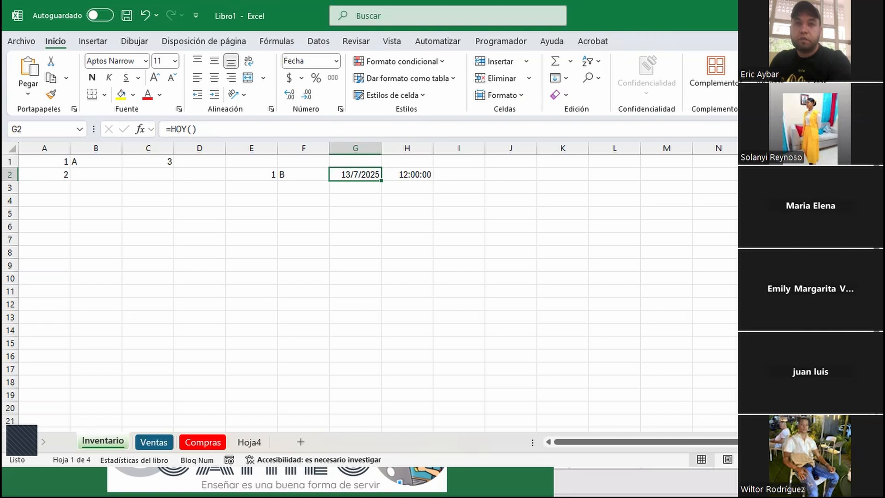
Open the Archivo backstage view, back out, reopen it and expand Más... for Cuenta and Opciones
{"action": "left_click", "coordinate": [30, 45]}
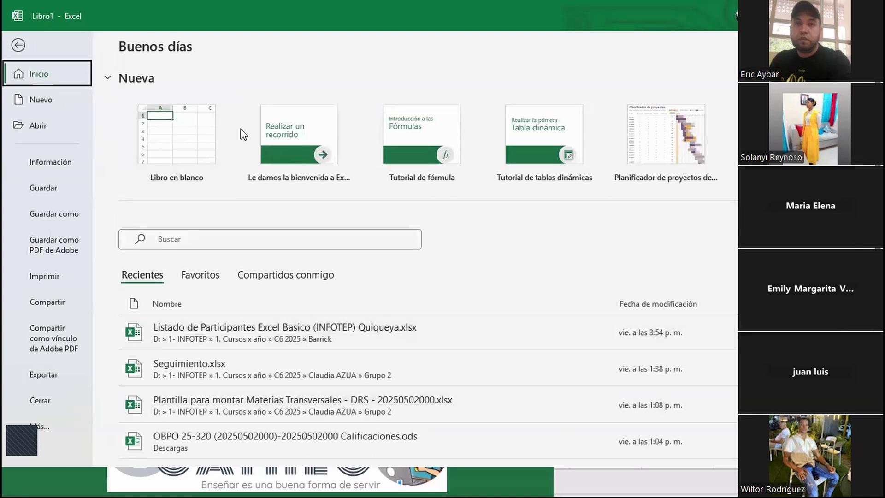
{"action": "left_click", "coordinate": [17, 44]}
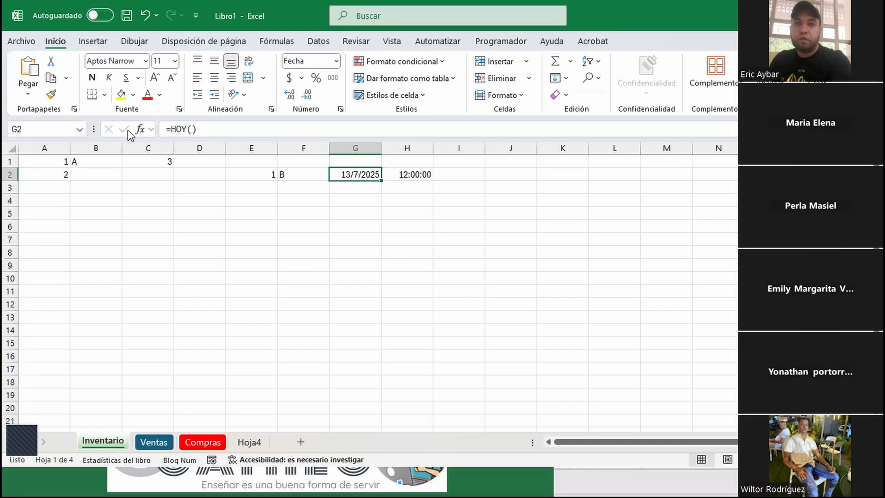
{"action": "left_click", "coordinate": [24, 41]}
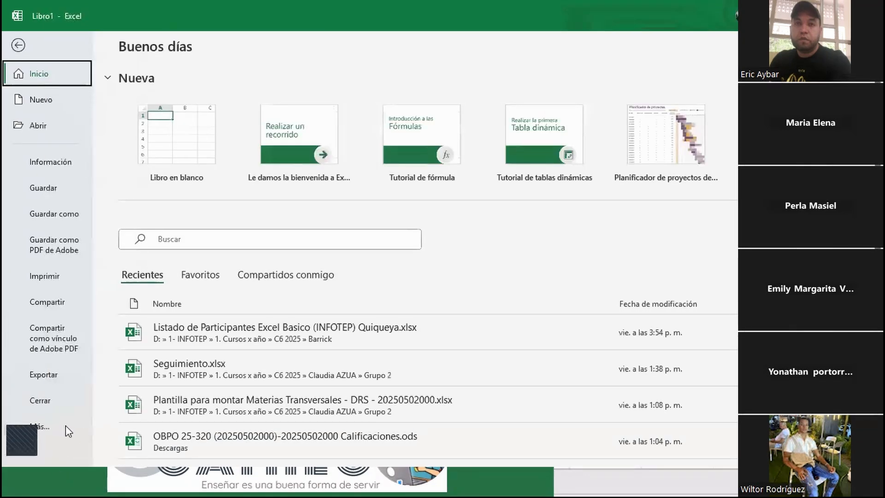
{"action": "left_click", "coordinate": [39, 428]}
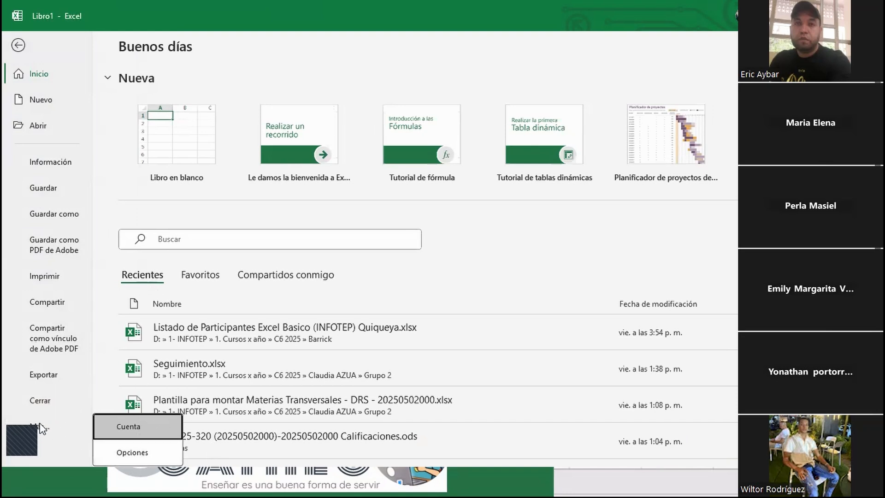
Open Excel Options, move the dialog aside, and switch to Personalizar cinta de opciones
{"action": "left_click", "coordinate": [127, 452]}
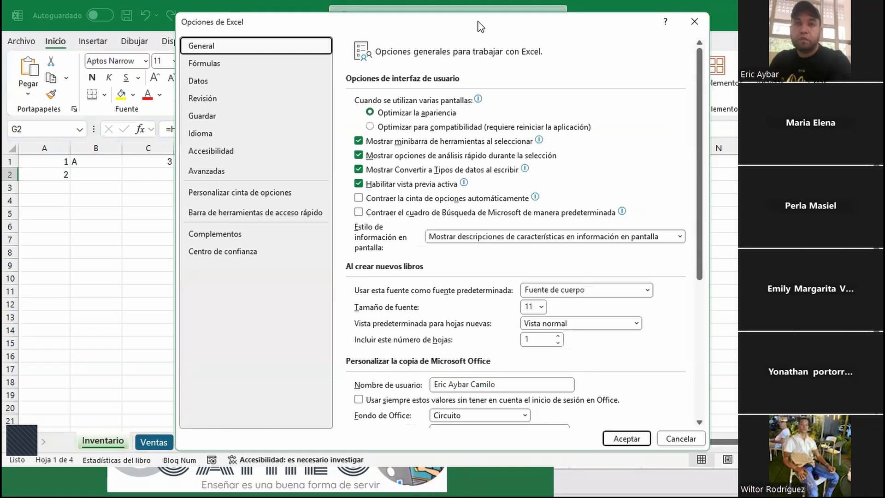
{"action": "left_click_drag", "start_coordinate": [479, 27], "coordinate": [449, 29]}
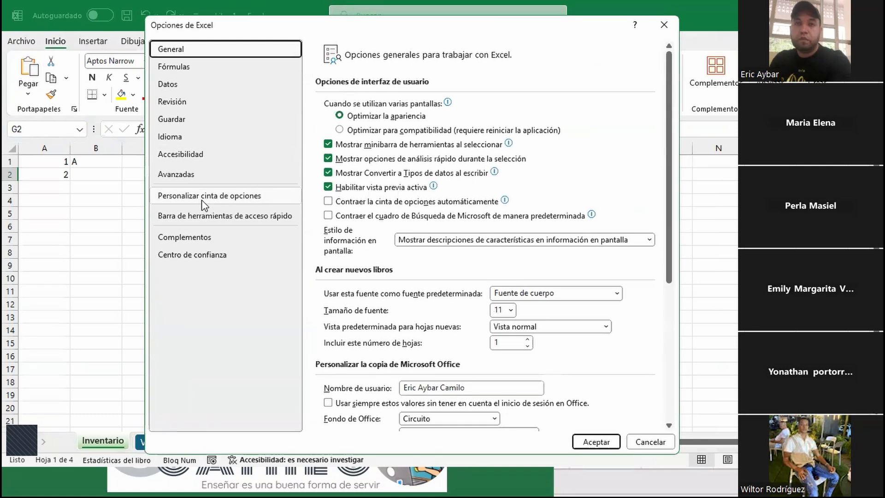
{"action": "left_click", "coordinate": [215, 195]}
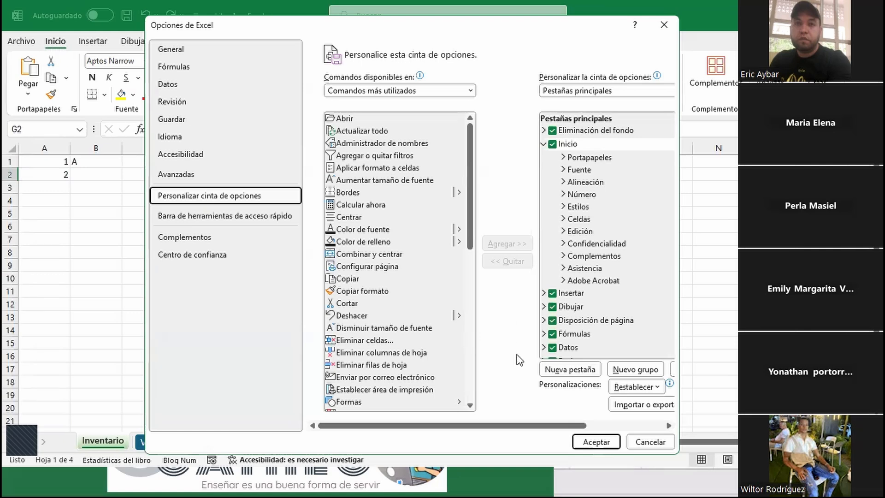
Add a new custom ribbon tab and rename it with the user's name
{"action": "left_click", "coordinate": [569, 370]}
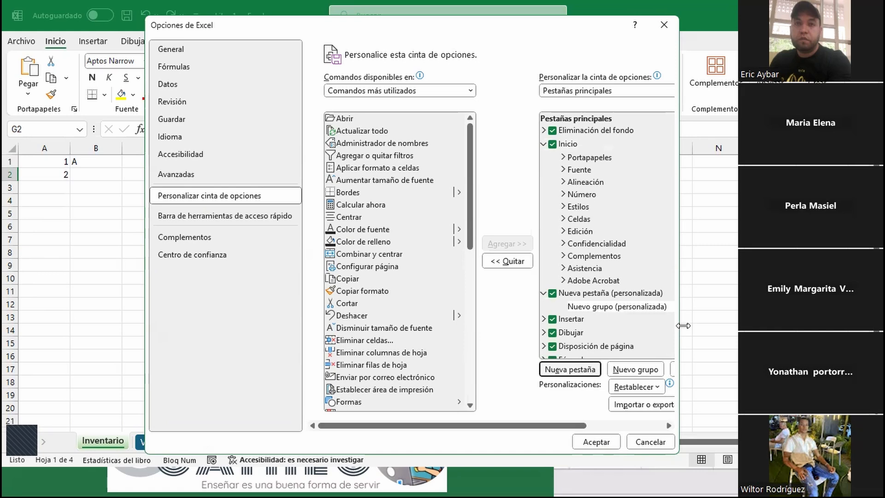
{"action": "left_click_drag", "start_coordinate": [683, 325], "coordinate": [834, 324]}
{"action": "left_click", "coordinate": [640, 293]}
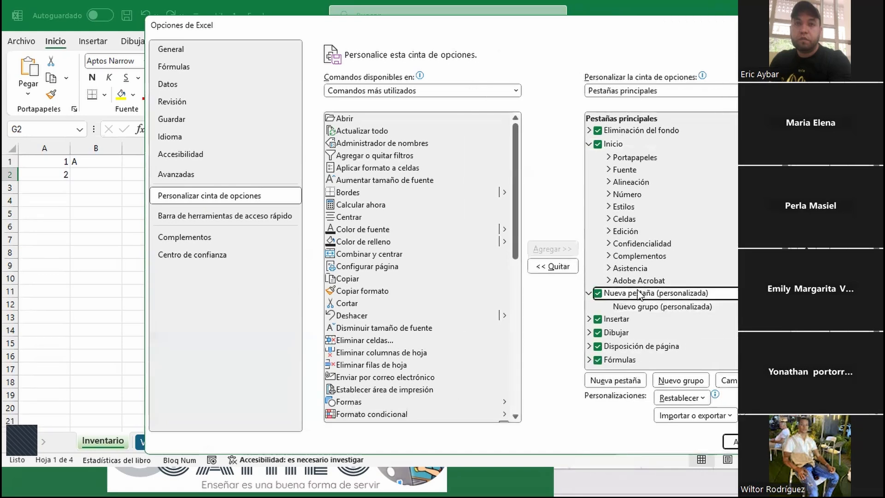
{"action": "left_click", "coordinate": [726, 380]}
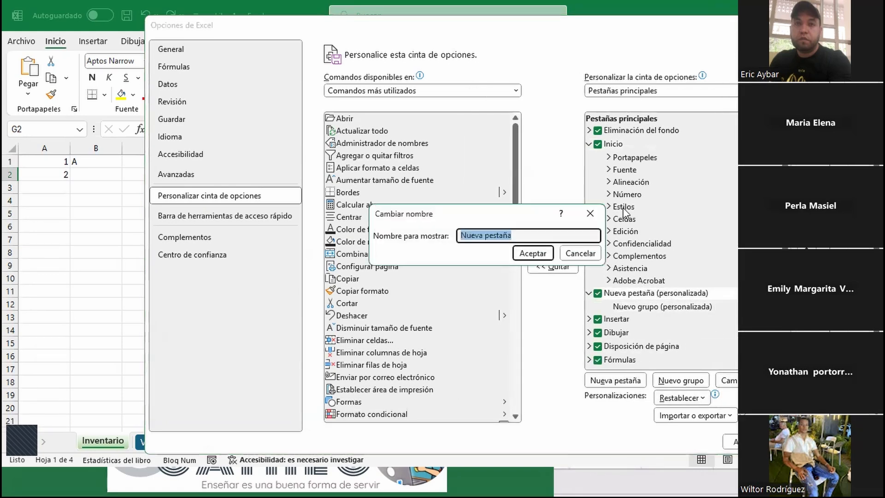
{"action": "type", "text": "E"}
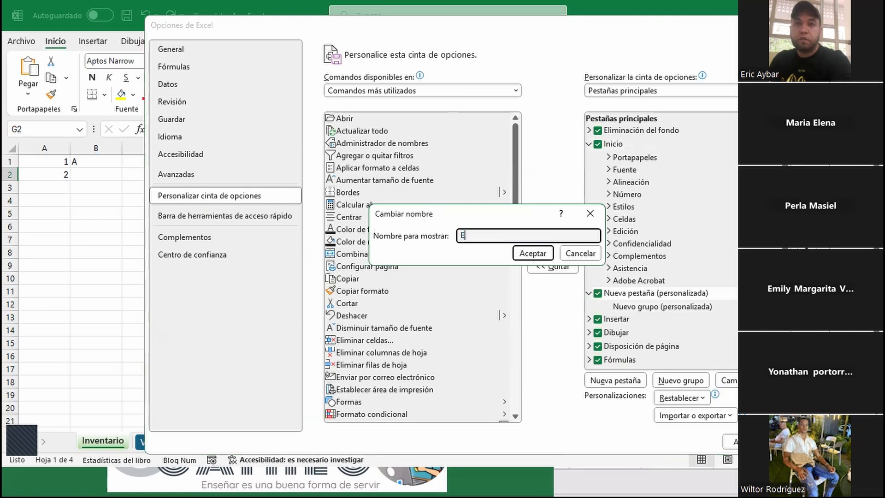
{"action": "type", "text": "ric Aybar"}
{"action": "left_click", "coordinate": [538, 254]}
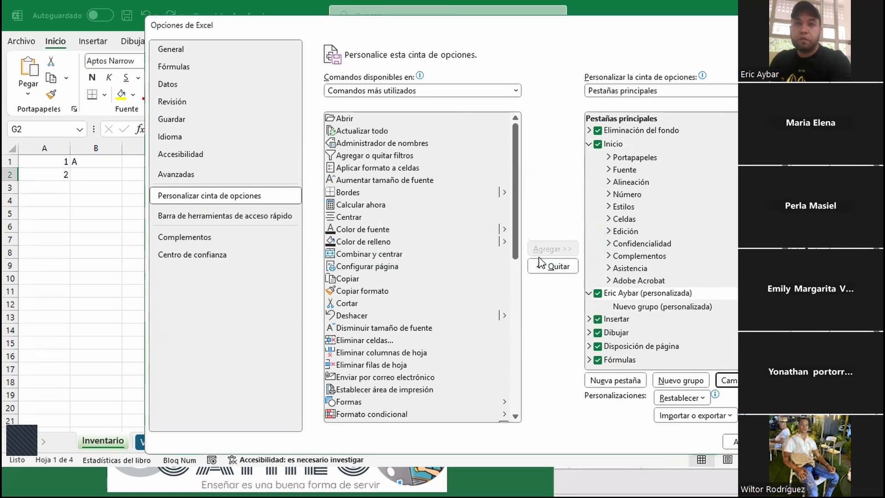
Rename the new custom group to Opciones Rápidas with the red shield symbol
{"action": "left_click", "coordinate": [652, 308]}
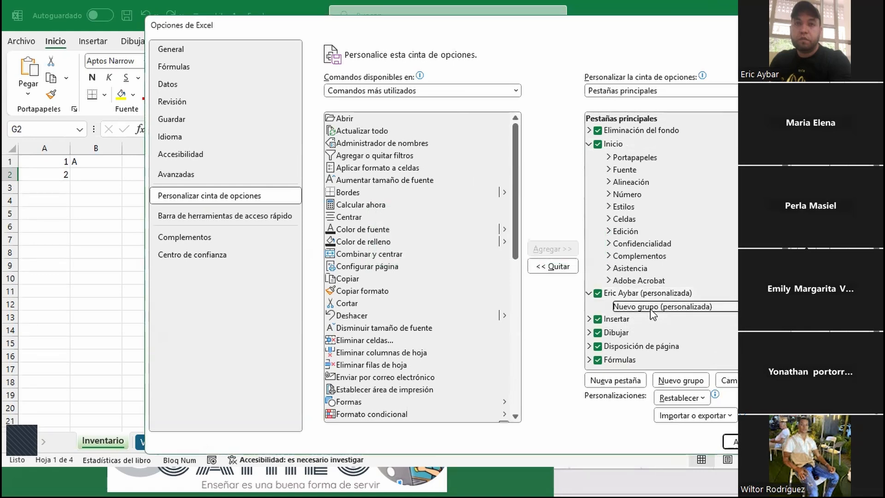
{"action": "left_click", "coordinate": [727, 380]}
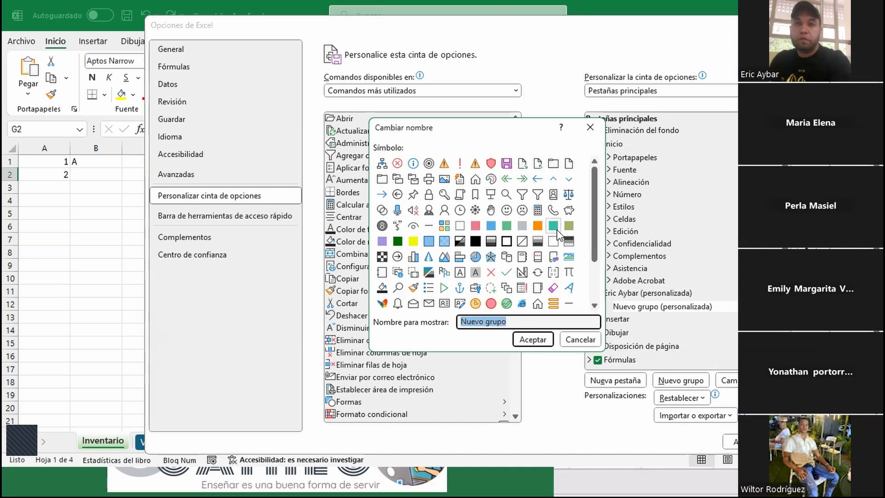
{"action": "type", "text": "Opciones Rápidas"}
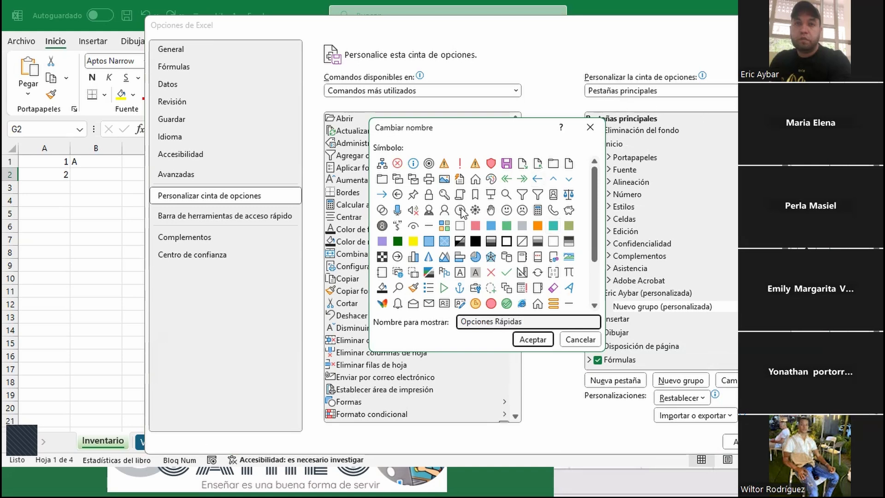
{"action": "left_click", "coordinate": [481, 164]}
{"action": "left_click", "coordinate": [486, 165]}
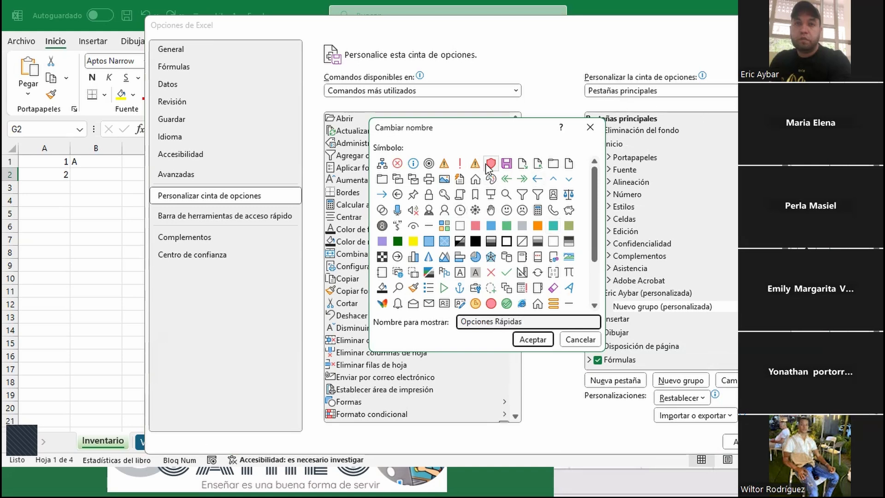
{"action": "left_click", "coordinate": [536, 342]}
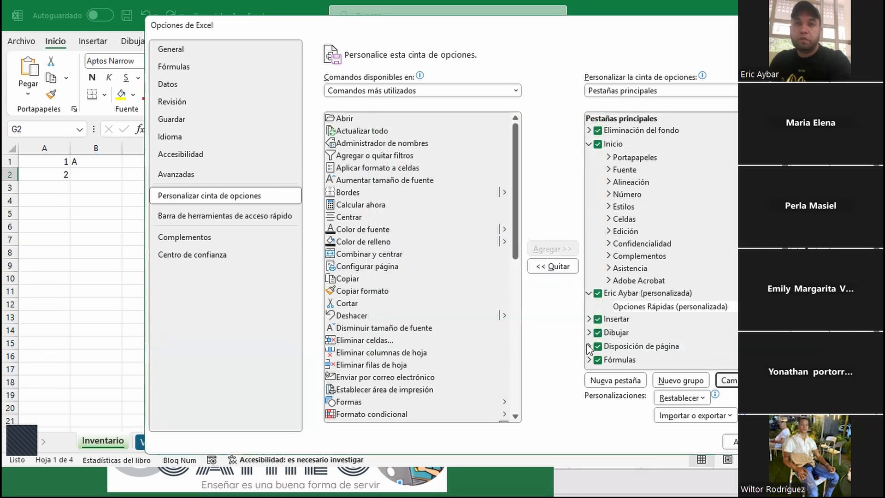
Add Calcular ahora, Combinar y centrar, Eliminar columnas de hoja and Formas to the group, then apply
{"action": "left_click", "coordinate": [351, 204]}
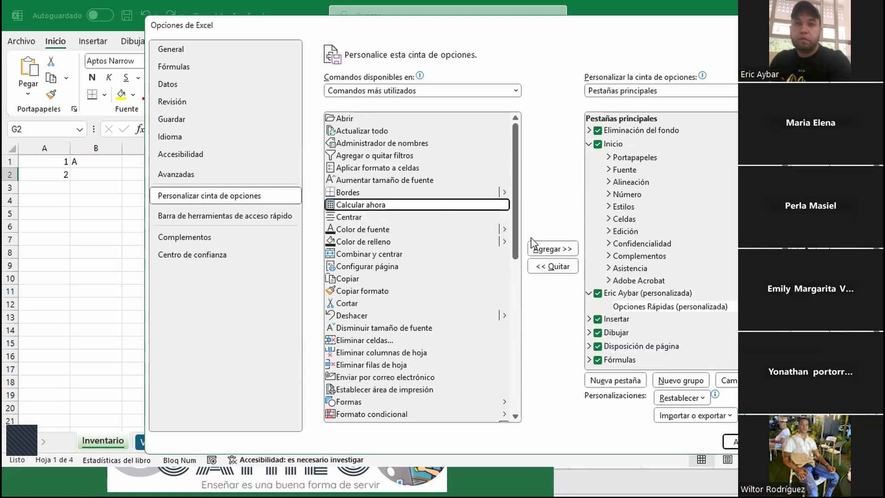
{"action": "left_click", "coordinate": [557, 250]}
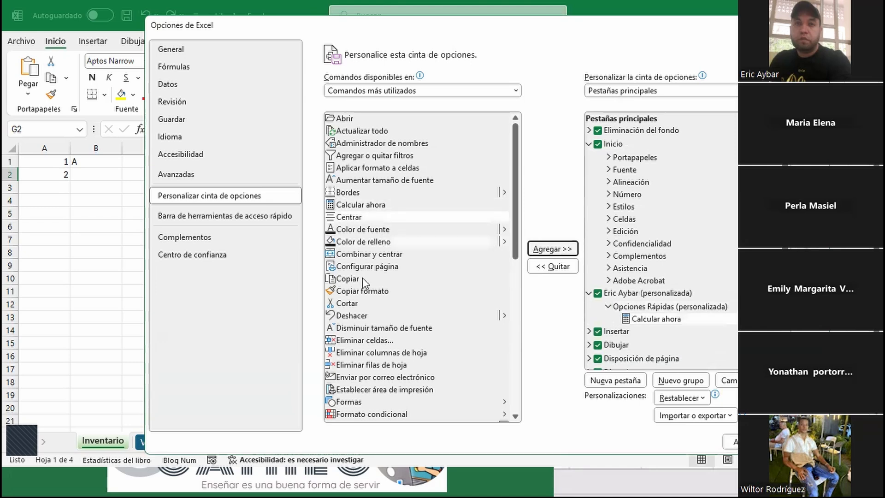
{"action": "left_click", "coordinate": [362, 254]}
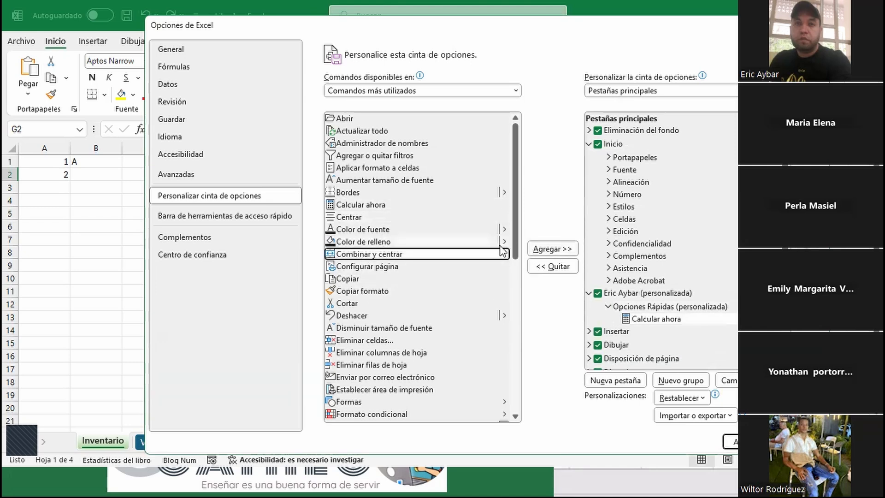
{"action": "left_click", "coordinate": [548, 250]}
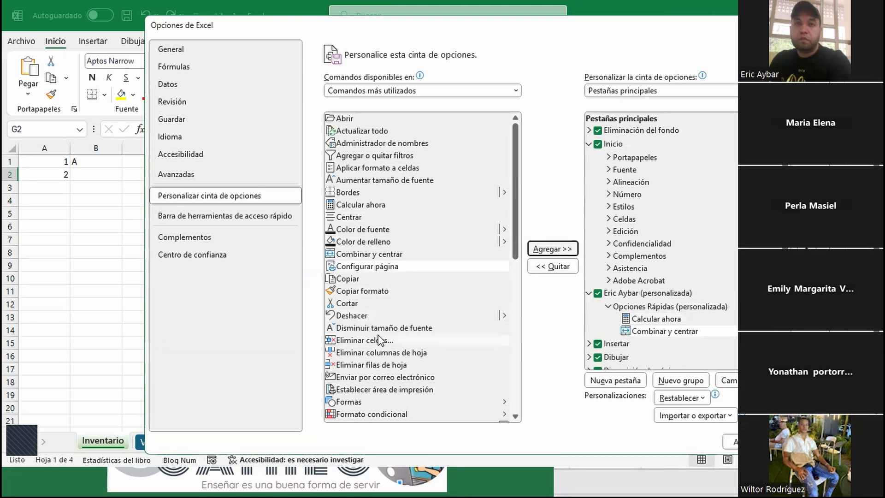
{"action": "left_click", "coordinate": [378, 353]}
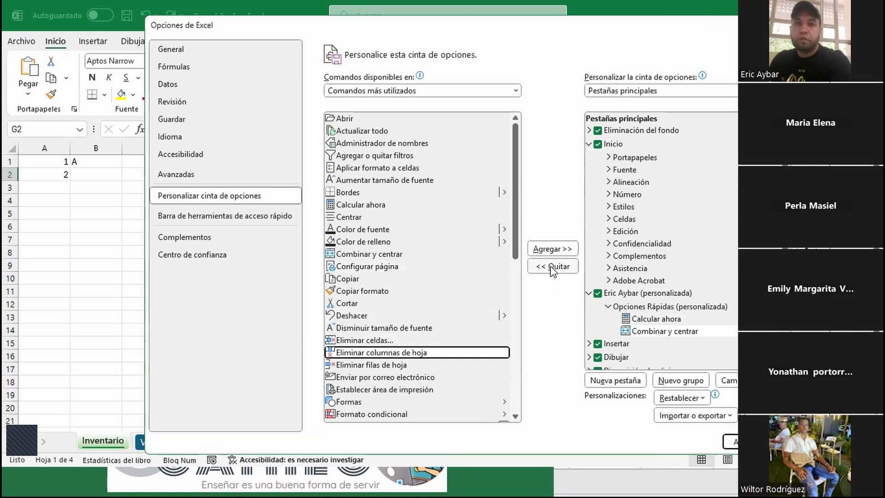
{"action": "left_click", "coordinate": [552, 249]}
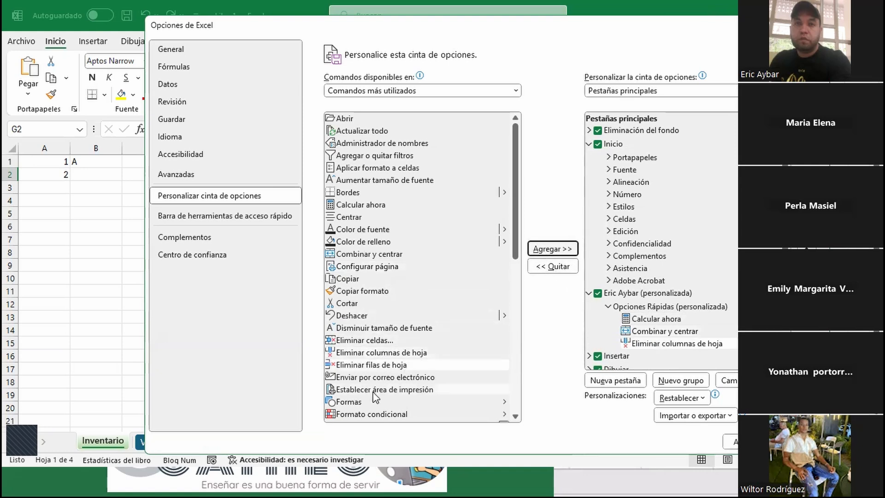
{"action": "left_click", "coordinate": [359, 402]}
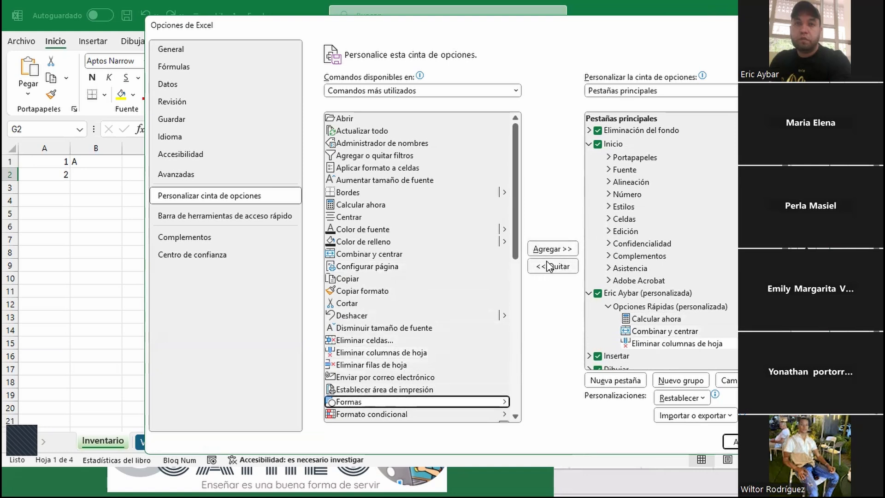
{"action": "left_click", "coordinate": [553, 249]}
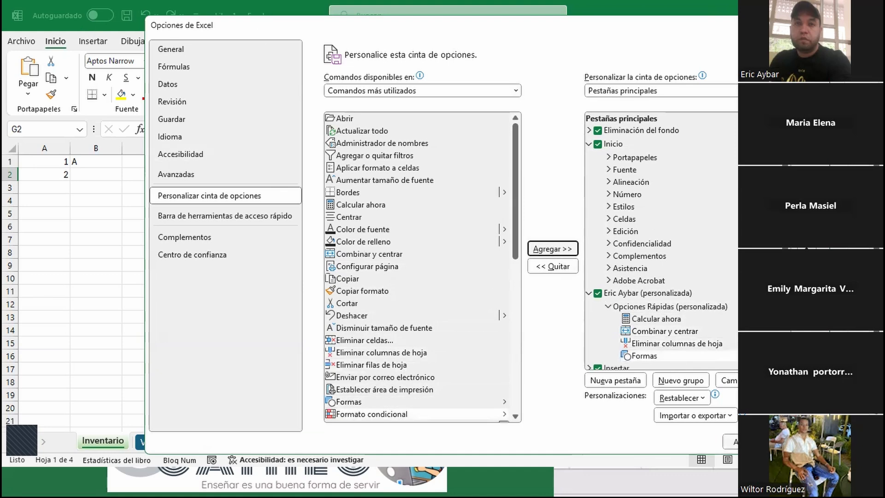
{"action": "left_click", "coordinate": [732, 442]}
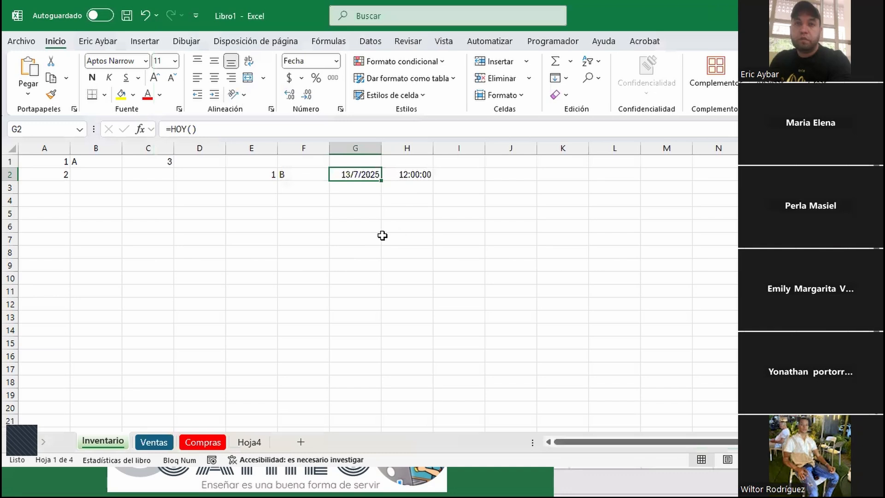
Switch to the new custom tab to show its four Opciones Rápidas commands
{"action": "left_click", "coordinate": [94, 42]}
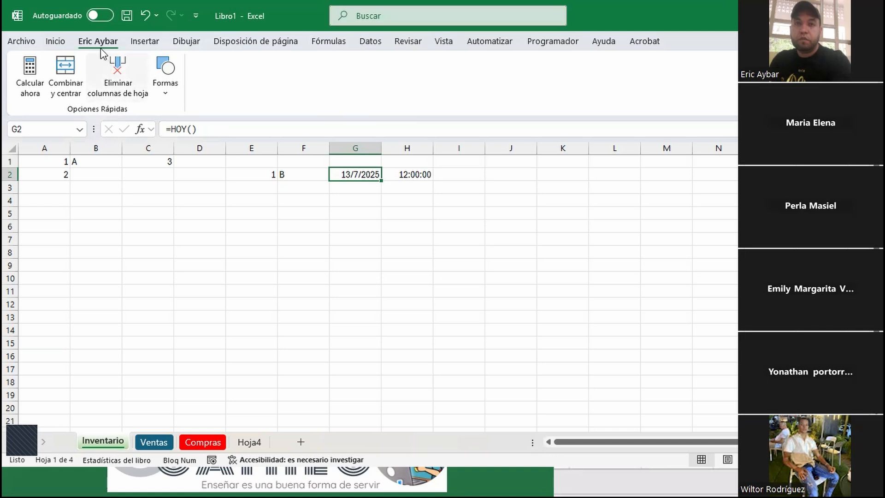
Open Excel Options on the Customize Ribbon page via File > More
{"action": "left_click", "coordinate": [28, 42]}
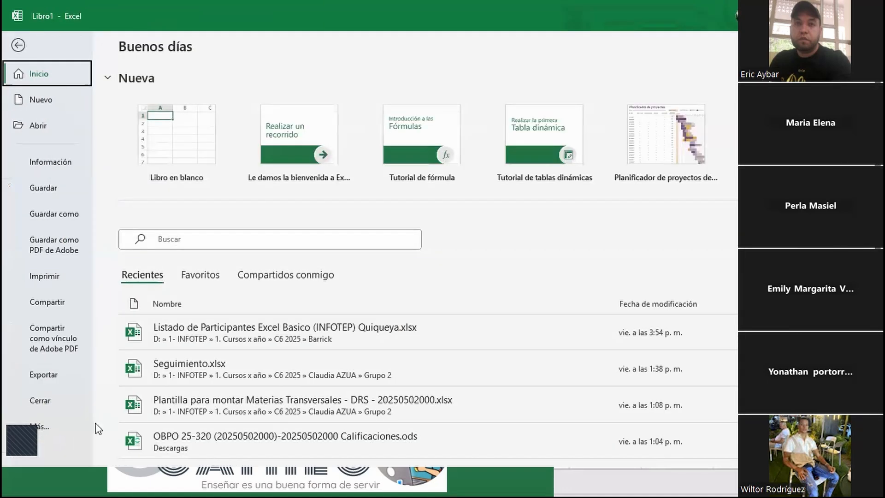
{"action": "left_click", "coordinate": [35, 426]}
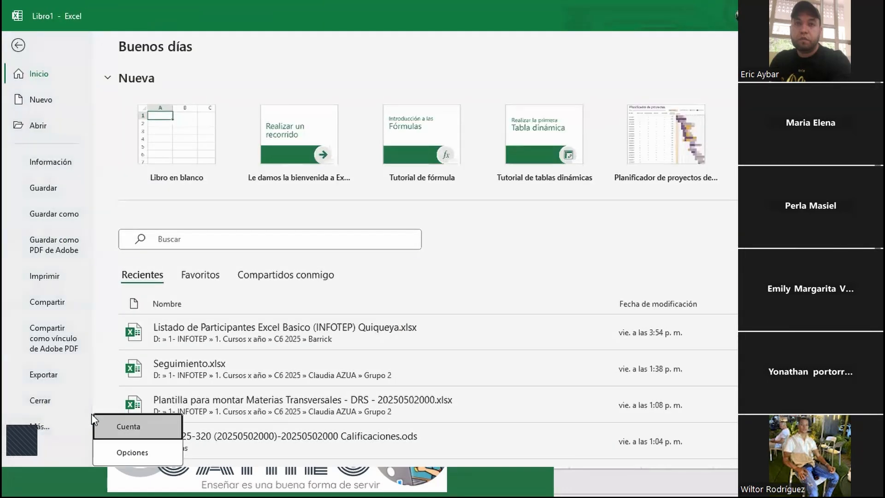
{"action": "left_click", "coordinate": [131, 454]}
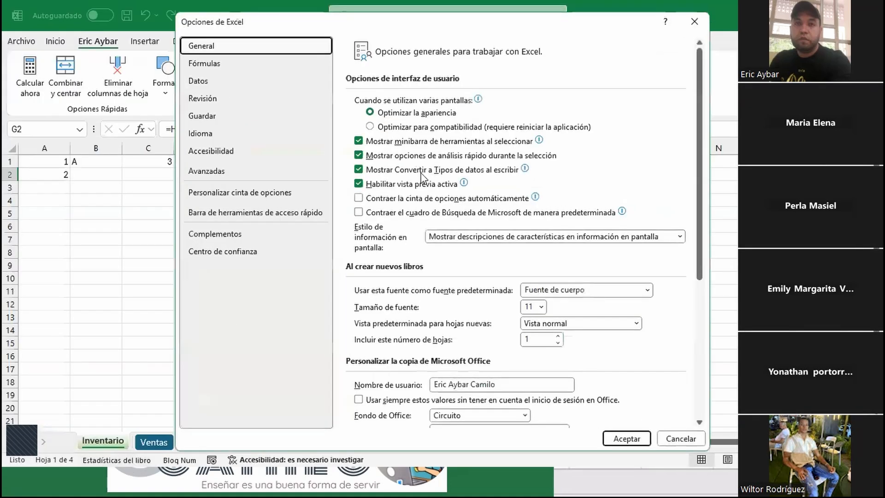
{"action": "left_click", "coordinate": [244, 193]}
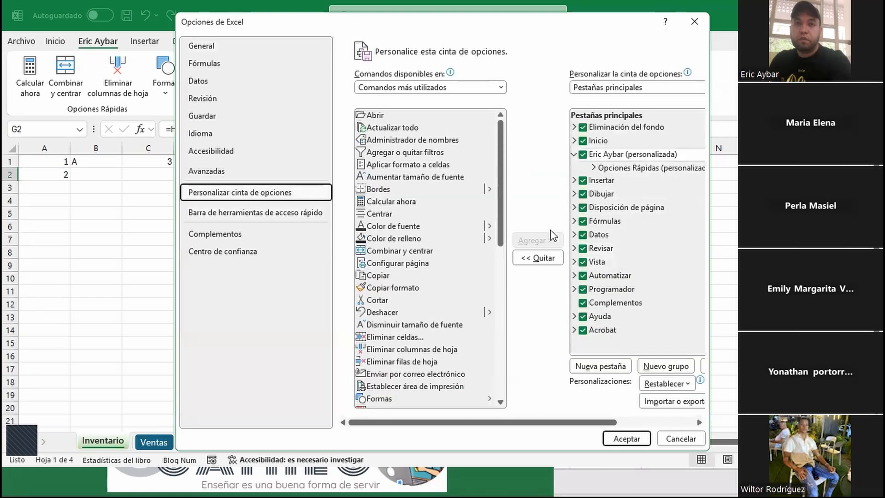
Remove the personalised custom tab from the main tabs list and apply the change
{"action": "left_click", "coordinate": [615, 156]}
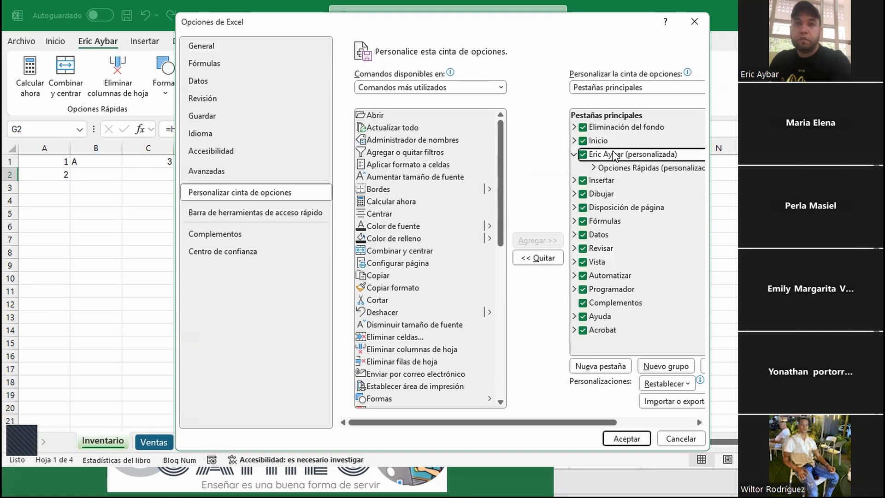
{"action": "left_click", "coordinate": [543, 258]}
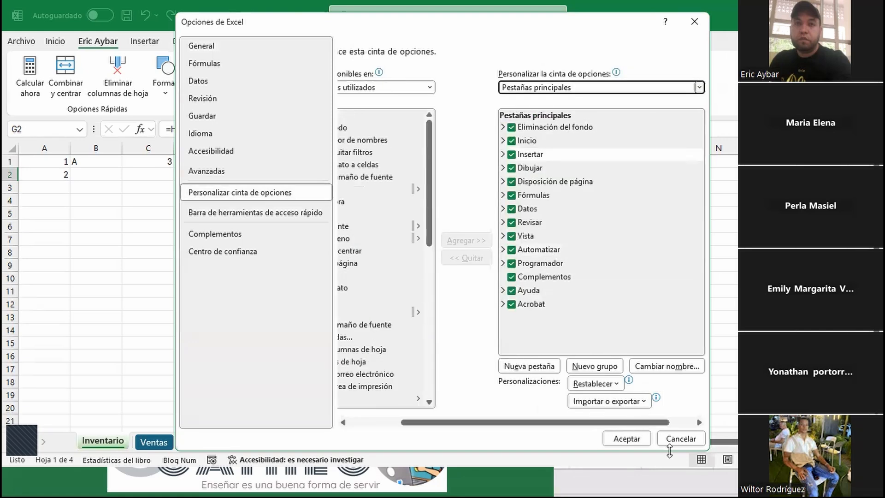
{"action": "left_click", "coordinate": [629, 423]}
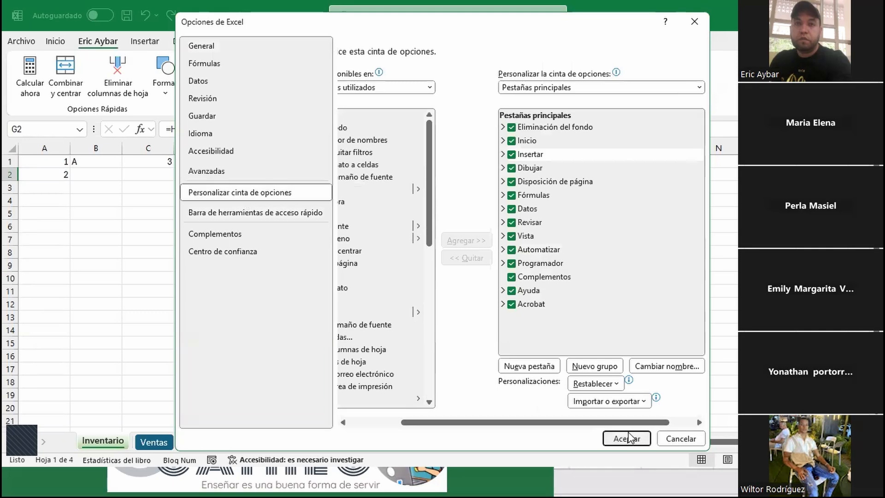
{"action": "left_click", "coordinate": [626, 438]}
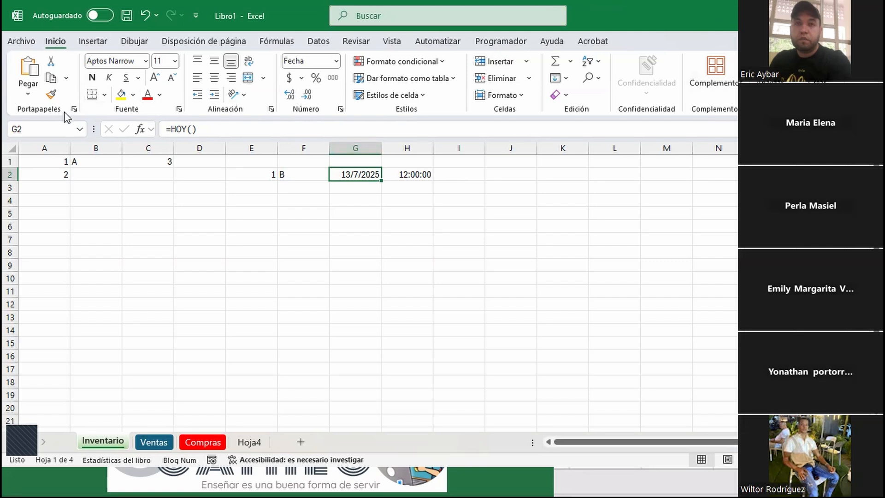
{"action": "left_click", "coordinate": [94, 40]}
{"action": "left_click", "coordinate": [55, 41]}
{"action": "left_click", "coordinate": [300, 203]}
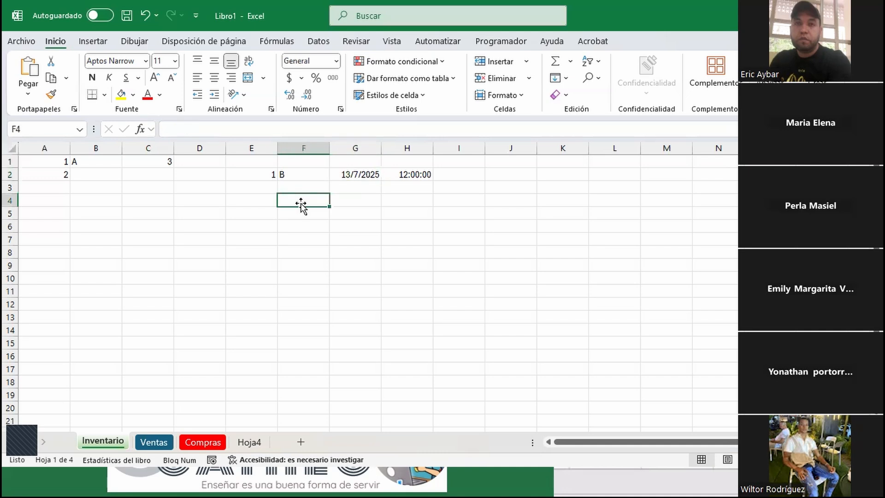
{"action": "left_click_drag", "start_coordinate": [493, 193], "coordinate": [493, 202]}
{"action": "left_click_drag", "start_coordinate": [202, 240], "coordinate": [202, 251]}
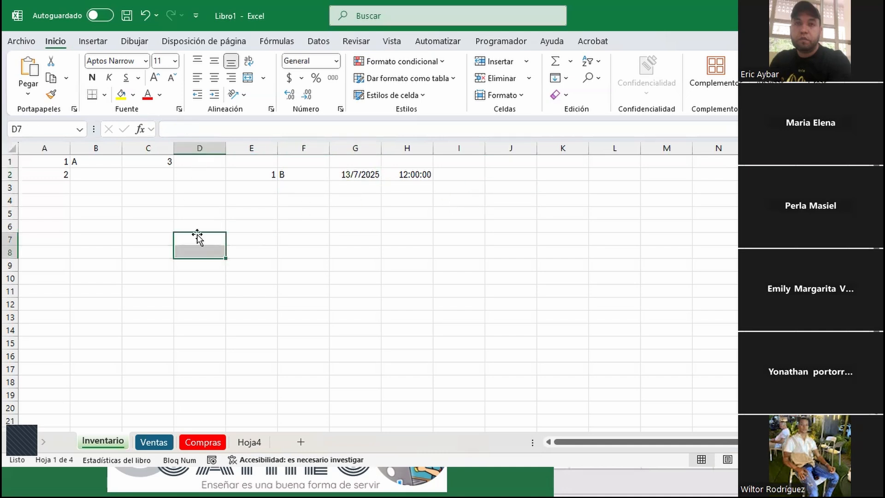
{"action": "left_click", "coordinate": [199, 202]}
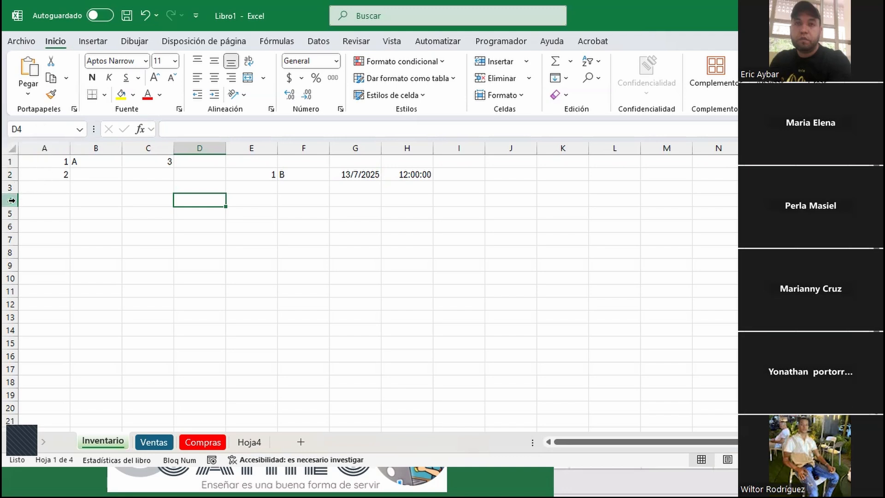
{"action": "left_click", "coordinate": [82, 197]}
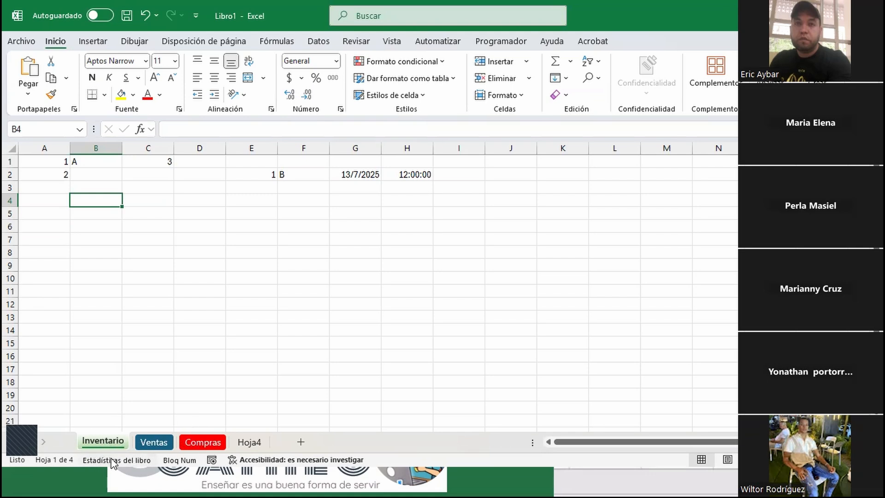
Cycle through the Inventario, Ventas and Compras sheets, ending on the blank Hoja4
{"action": "left_click", "coordinate": [154, 442]}
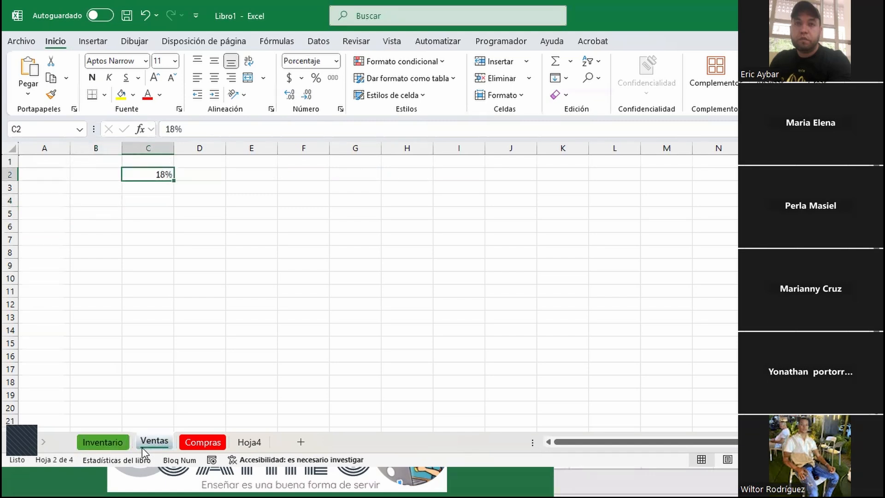
{"action": "left_click", "coordinate": [207, 443]}
{"action": "left_click", "coordinate": [234, 442]}
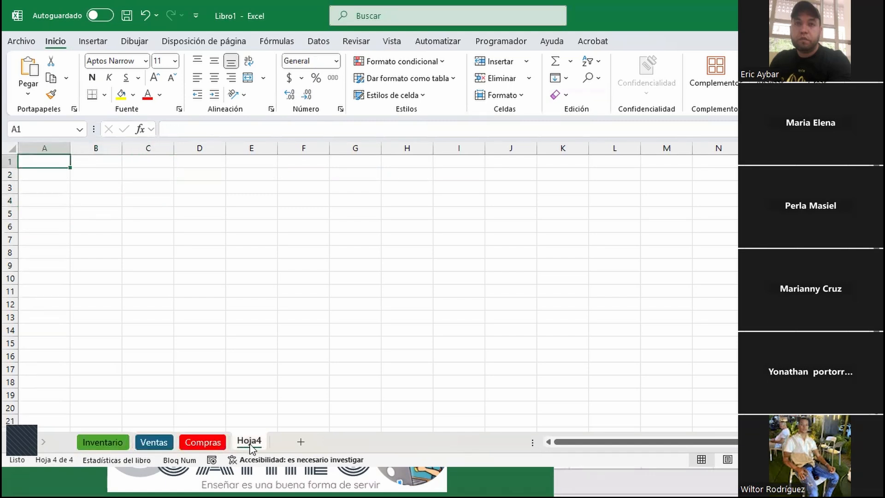
{"action": "left_click", "coordinate": [111, 443]}
{"action": "left_click", "coordinate": [159, 442]}
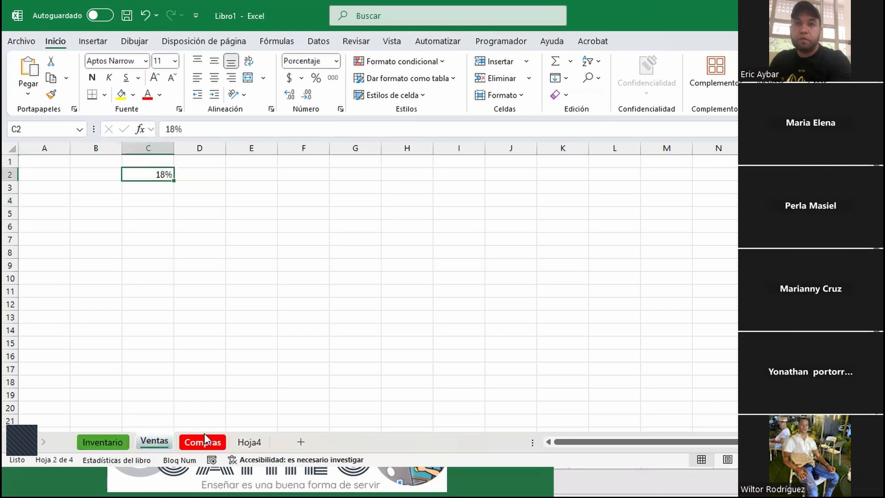
{"action": "left_click", "coordinate": [203, 441]}
{"action": "left_click", "coordinate": [244, 441]}
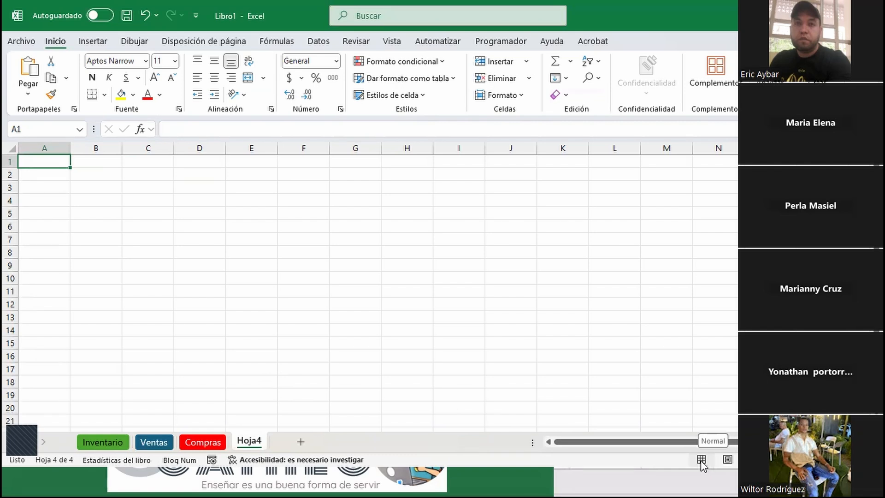
{"action": "left_click", "coordinate": [727, 459]}
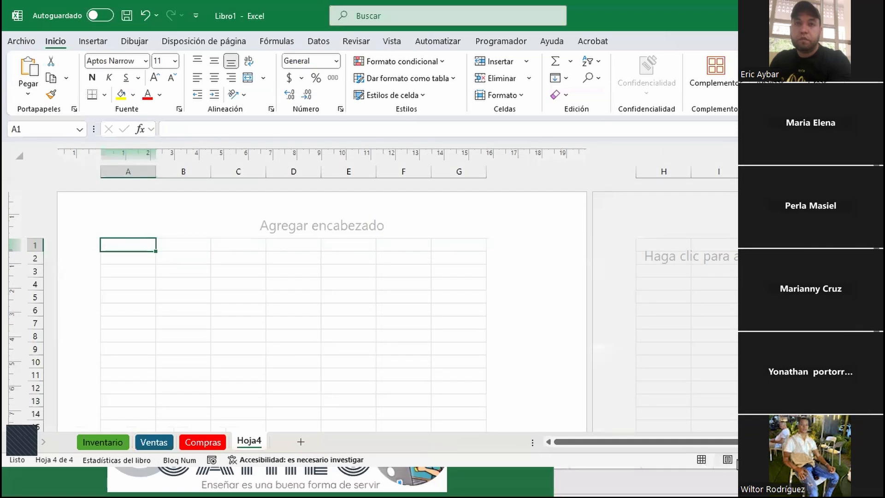
{"action": "left_click", "coordinate": [754, 460]}
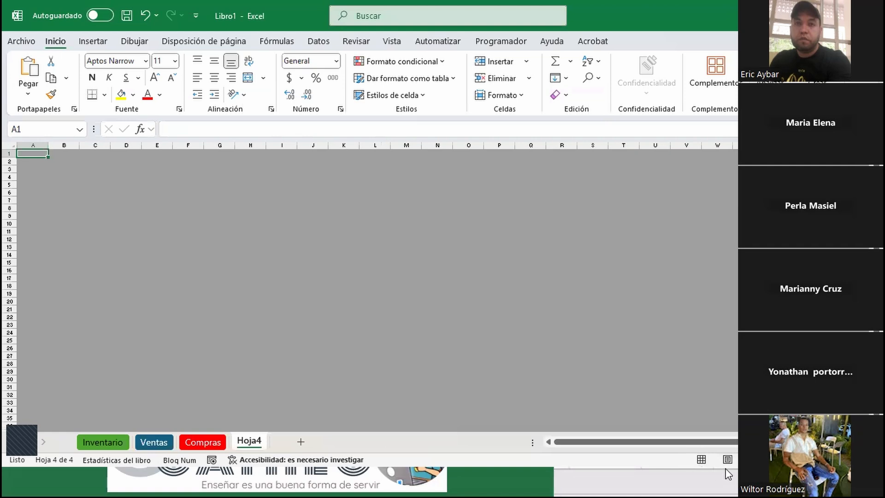
{"action": "left_click", "coordinate": [701, 459]}
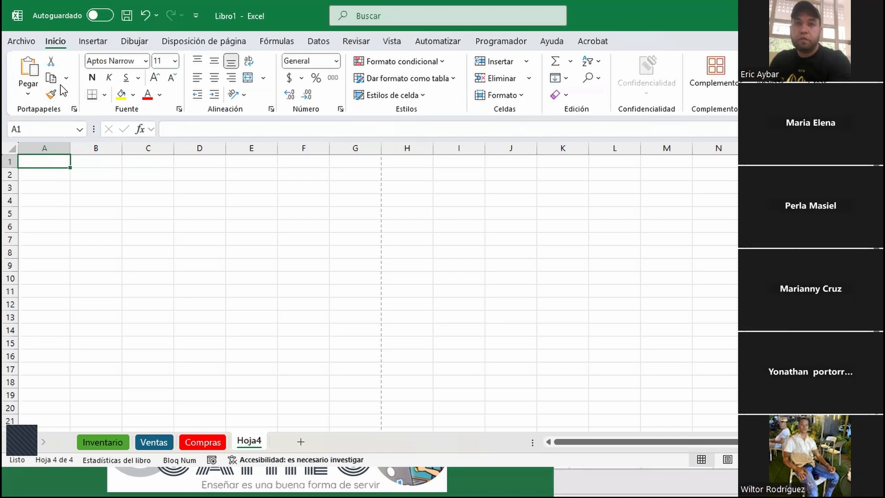
{"action": "left_click", "coordinate": [90, 42]}
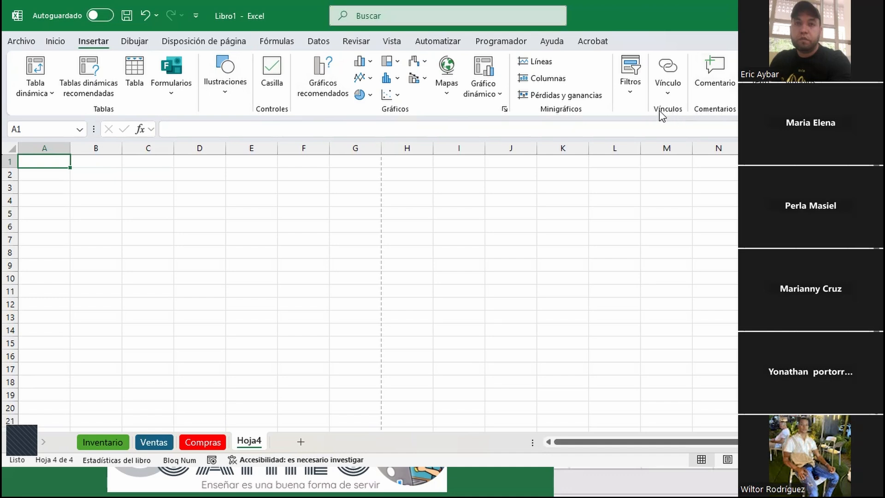
{"action": "left_click", "coordinate": [133, 42]}
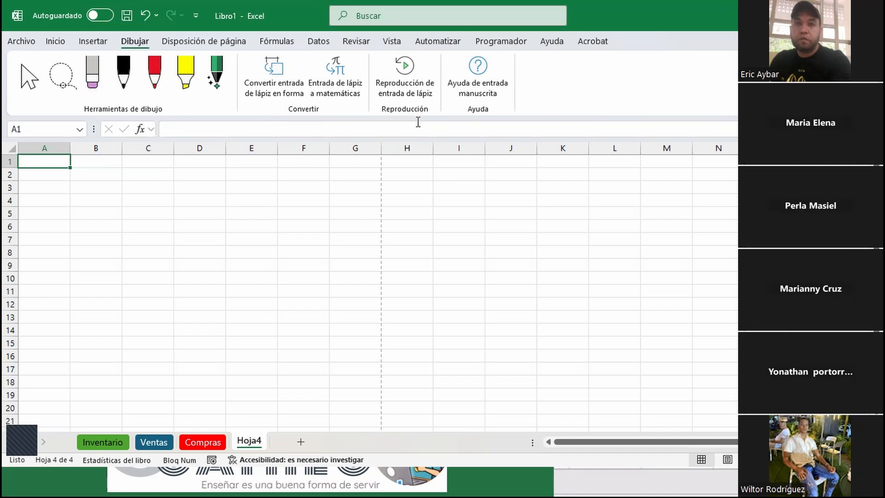
{"action": "left_click", "coordinate": [189, 43]}
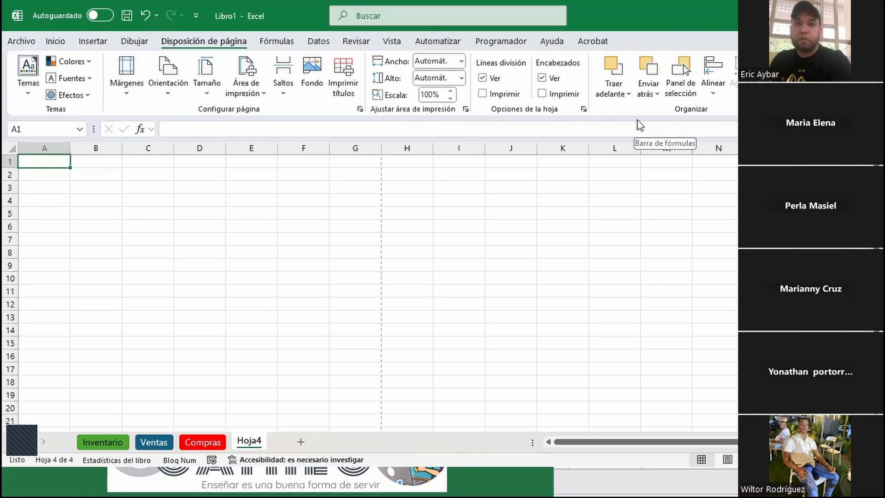
{"action": "left_click", "coordinate": [266, 42]}
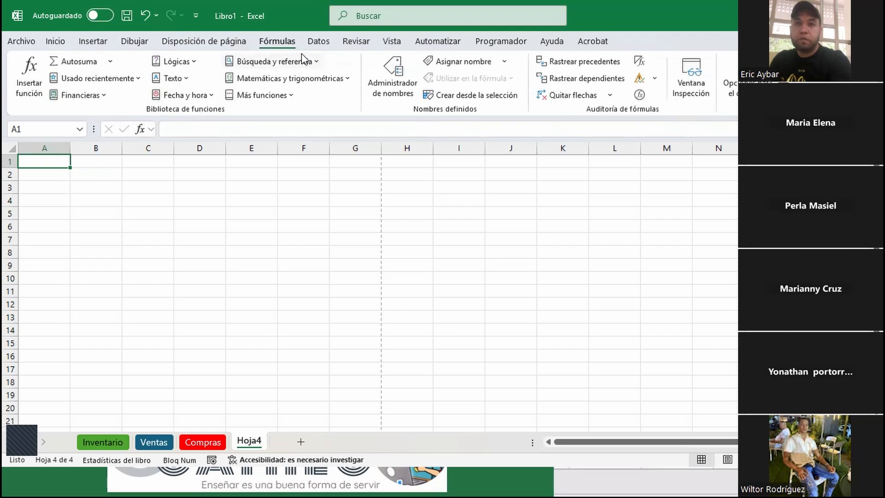
{"action": "left_click", "coordinate": [61, 42]}
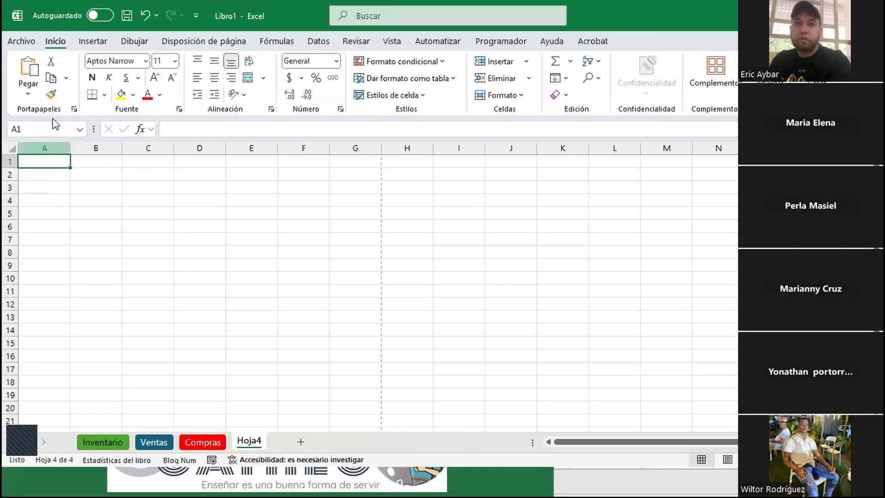
{"action": "left_click", "coordinate": [22, 41]}
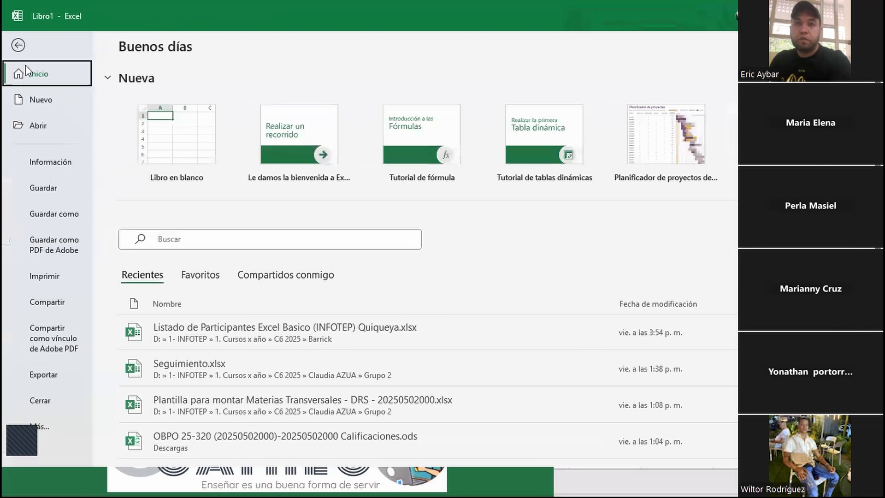
{"action": "left_click", "coordinate": [45, 275]}
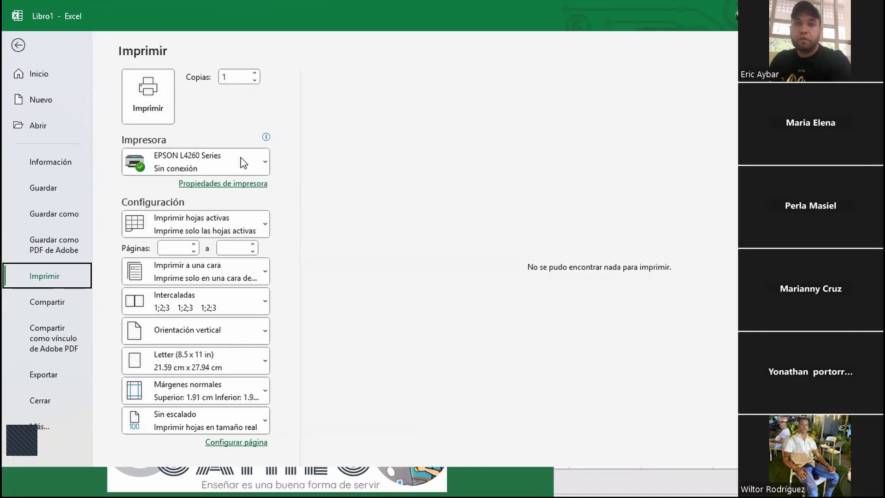
{"action": "left_click", "coordinate": [20, 47]}
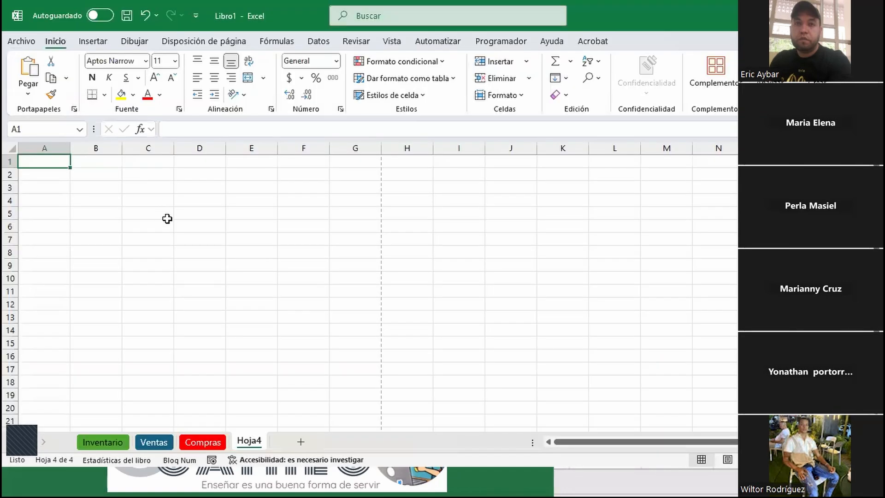
Apply Todos los bordes to A1:G11 on Hoja4, then return to cell A1
{"action": "left_click", "coordinate": [107, 174]}
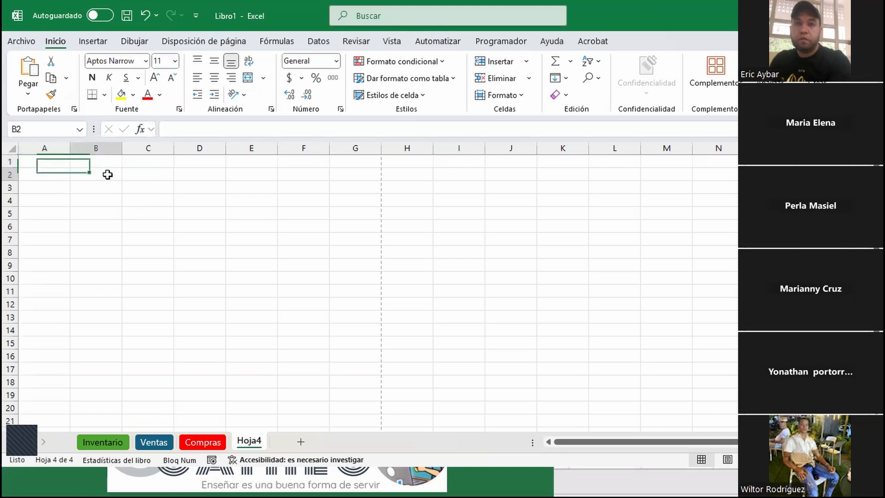
{"action": "left_click", "coordinate": [46, 161]}
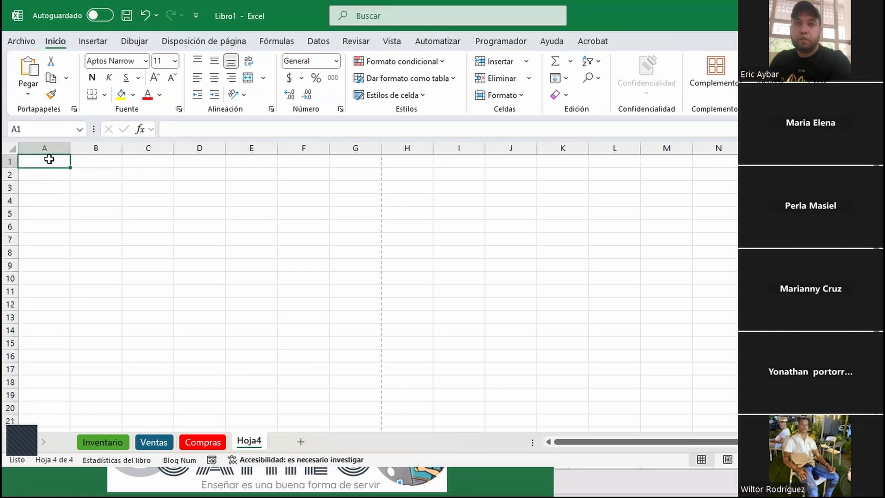
{"action": "left_click_drag", "start_coordinate": [48, 159], "coordinate": [344, 292]}
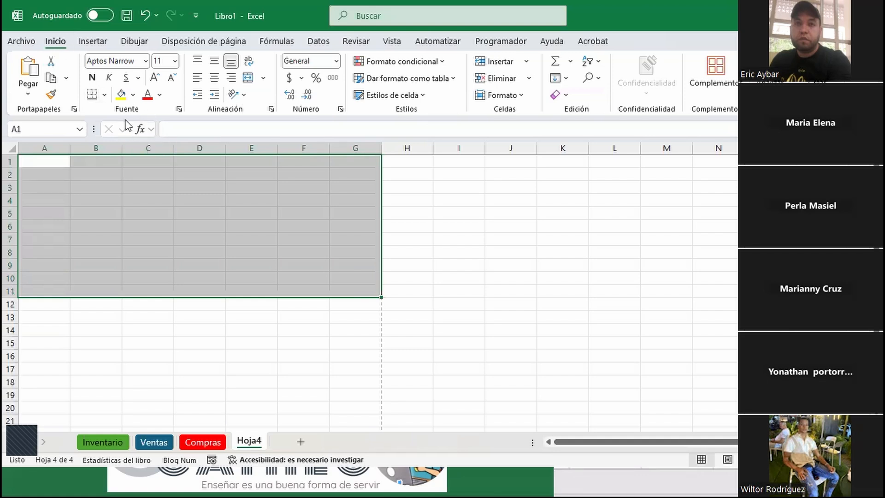
{"action": "left_click", "coordinate": [106, 95]}
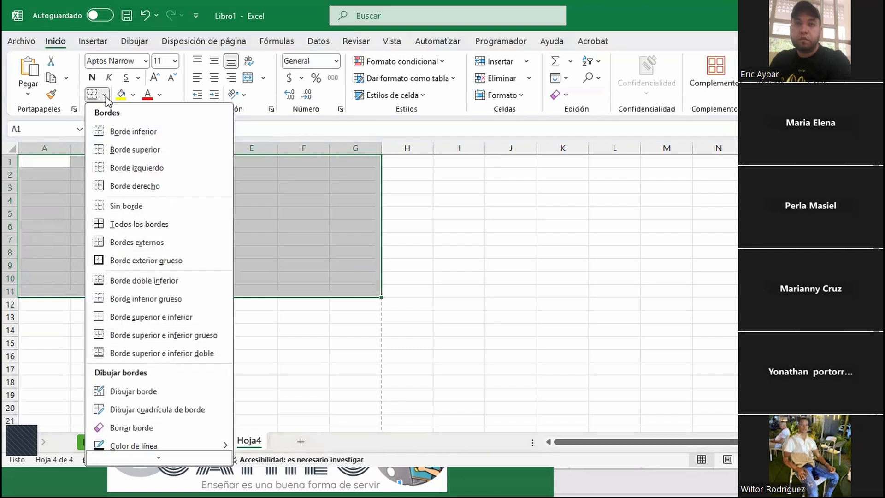
{"action": "left_click", "coordinate": [127, 225]}
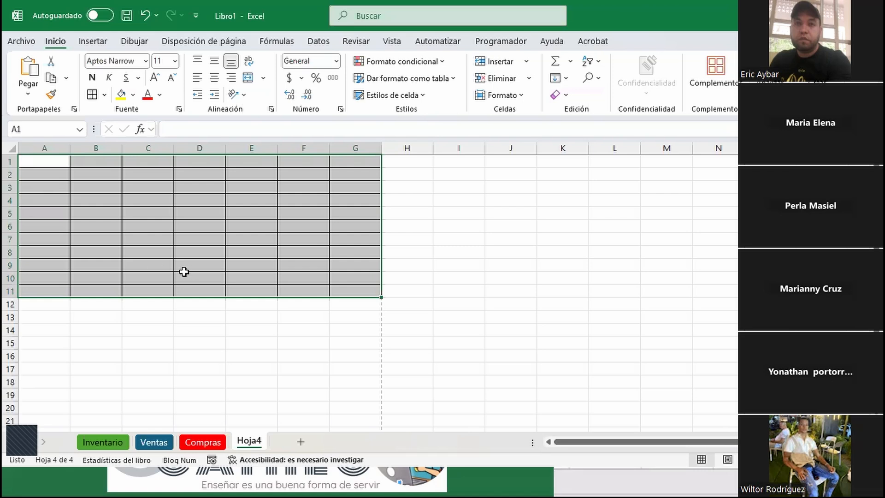
{"action": "left_click", "coordinate": [105, 199]}
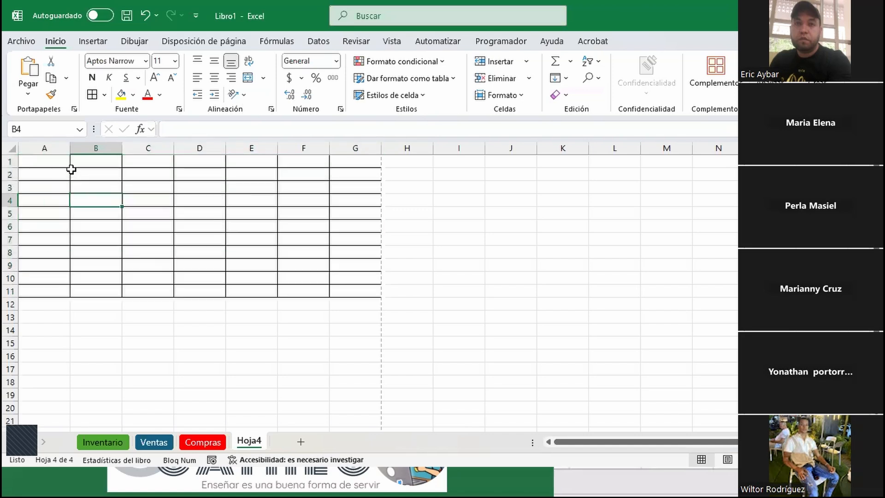
{"action": "left_click", "coordinate": [54, 156]}
{"action": "key", "text": "Down"}
{"action": "key", "text": "Down"}
{"action": "key", "text": "Down"}
{"action": "key", "text": "Down"}
{"action": "key", "text": "Down"}
{"action": "key", "text": "Down"}
{"action": "key", "text": "Up"}
{"action": "key", "text": "Up"}
{"action": "key", "text": "Up"}
{"action": "key", "text": "Up"}
{"action": "key", "text": "Up"}
{"action": "key", "text": "Up"}
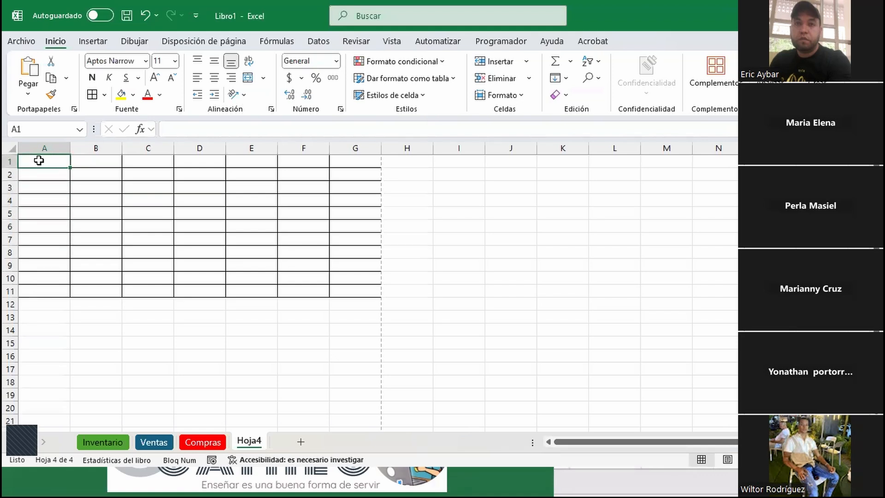
{"action": "key", "text": "Down"}
{"action": "key", "text": "Down"}
{"action": "key", "text": "Down"}
{"action": "key", "text": "Down"}
{"action": "key", "text": "Down"}
{"action": "key", "text": "Down"}
{"action": "key", "text": "Down"}
{"action": "key", "text": "Up"}
{"action": "key", "text": "Up"}
{"action": "key", "text": "Up"}
{"action": "key", "text": "Up"}
{"action": "key", "text": "Up"}
{"action": "key", "text": "Up"}
{"action": "key", "text": "Up"}
{"action": "key", "text": "Right"}
{"action": "key", "text": "Right"}
{"action": "key", "text": "Right"}
{"action": "key", "text": "Right"}
{"action": "key", "text": "Right"}
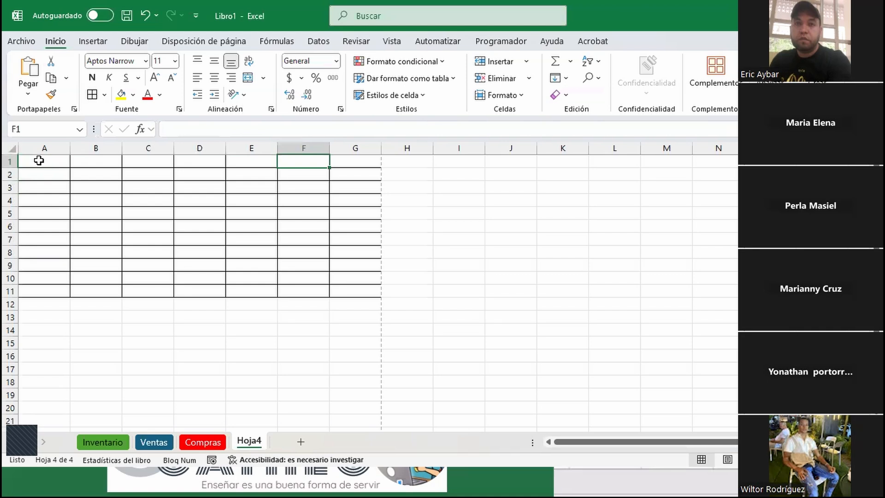
{"action": "key", "text": "Left"}
{"action": "key", "text": "Left"}
{"action": "key", "text": "Left"}
{"action": "key", "text": "Left"}
{"action": "key", "text": "Left"}
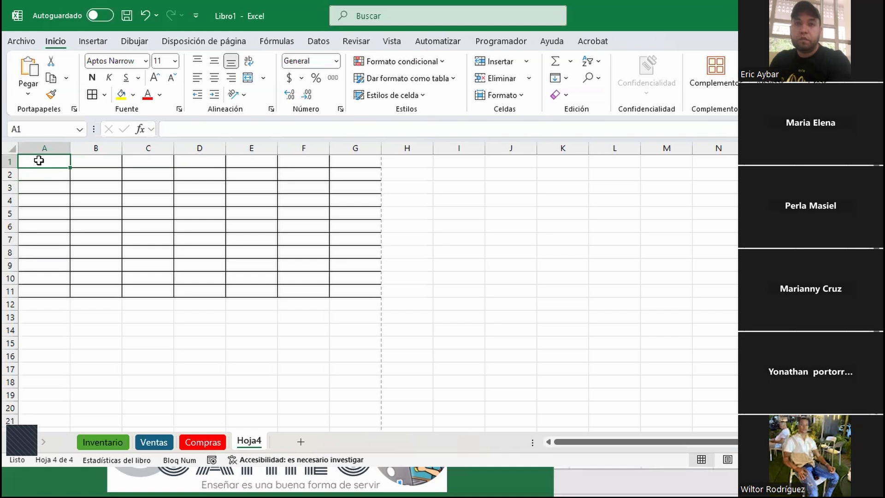
{"action": "key", "text": "Right"}
{"action": "key", "text": "Right"}
{"action": "key", "text": "Right"}
{"action": "key", "text": "Right"}
{"action": "key", "text": "Right"}
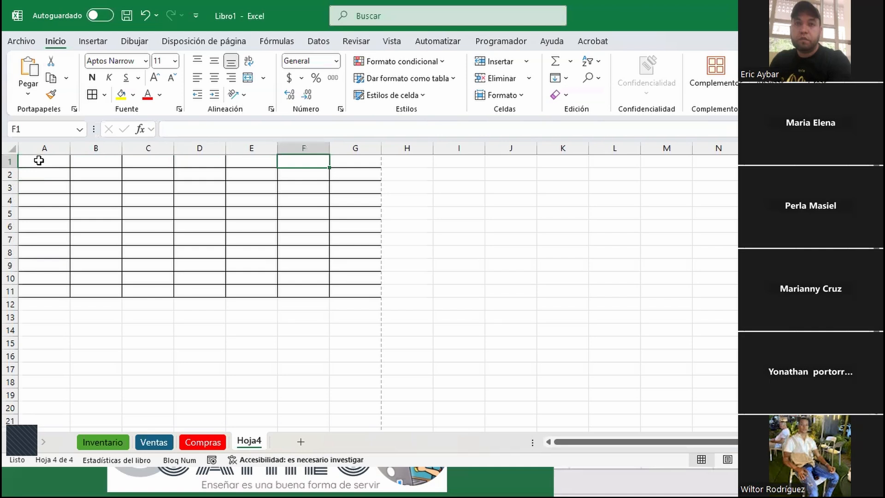
{"action": "key", "text": "Left"}
{"action": "key", "text": "Left"}
{"action": "key", "text": "Left"}
{"action": "key", "text": "Left"}
{"action": "key", "text": "Left"}
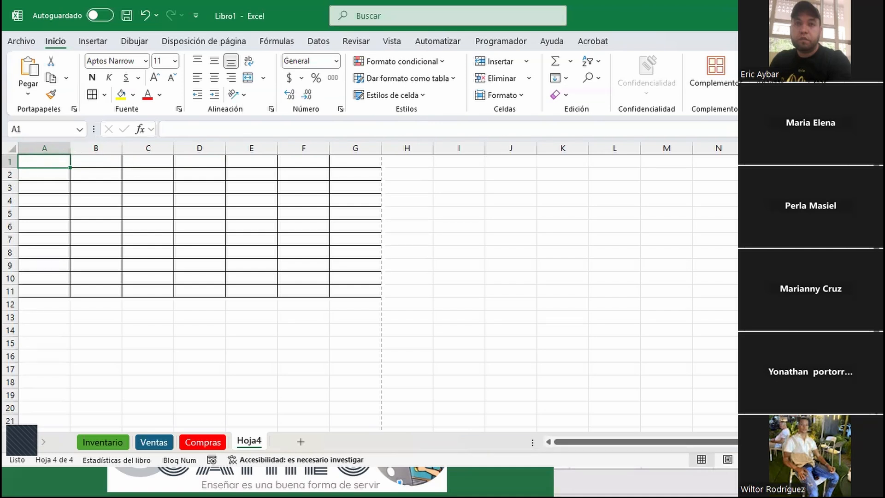
Enter the full name in A1, a shortened version in A2, and the first name in A3
{"action": "type", "text": "Eric Ay"}
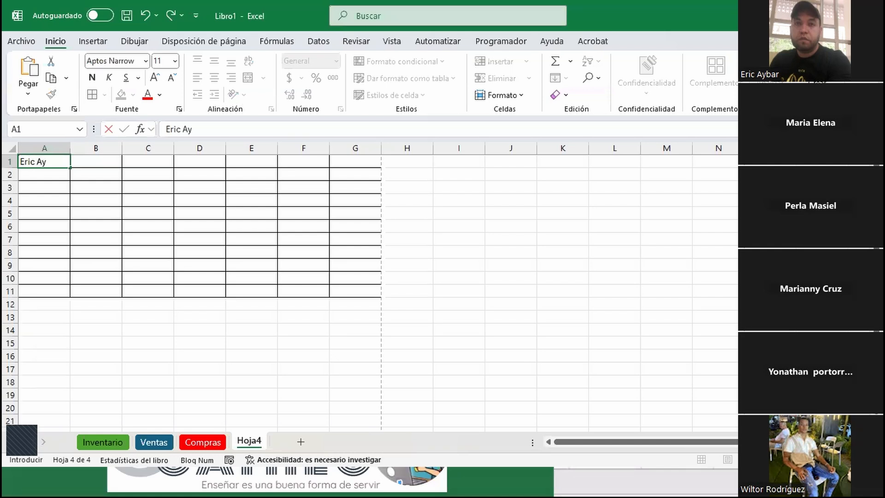
{"action": "type", "text": "bar Camilo"}
{"action": "key", "text": "Return"}
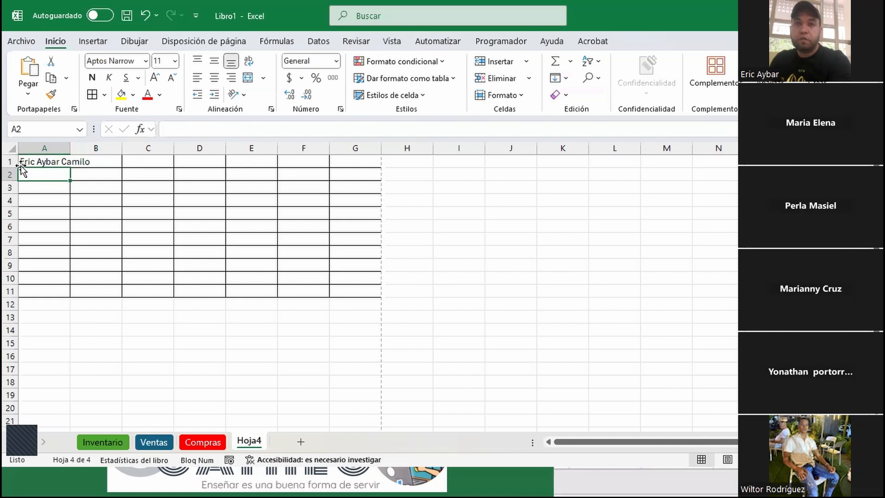
{"action": "type", "text": "Er"}
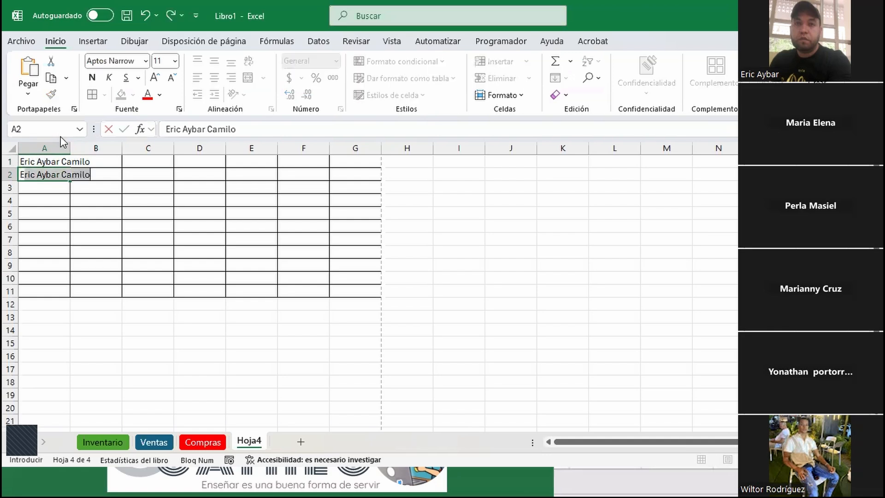
{"action": "type", "text": "ic Aybar"}
{"action": "key", "text": "Return"}
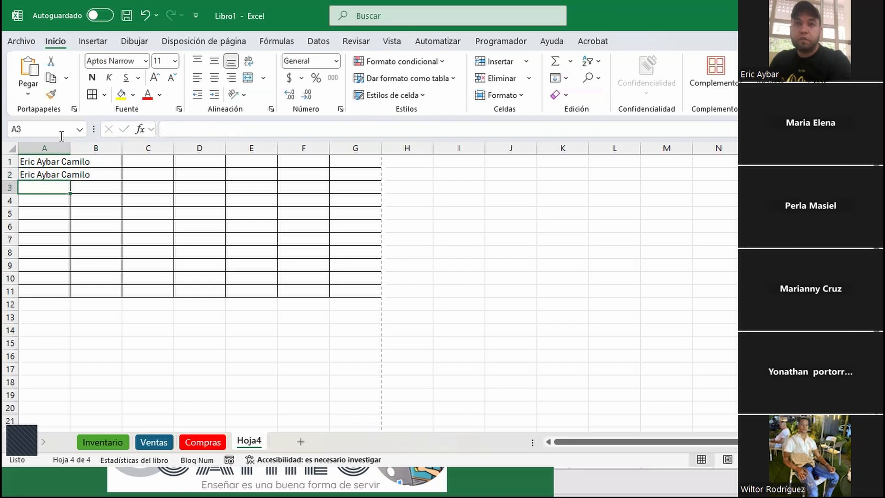
{"action": "left_click", "coordinate": [66, 173]}
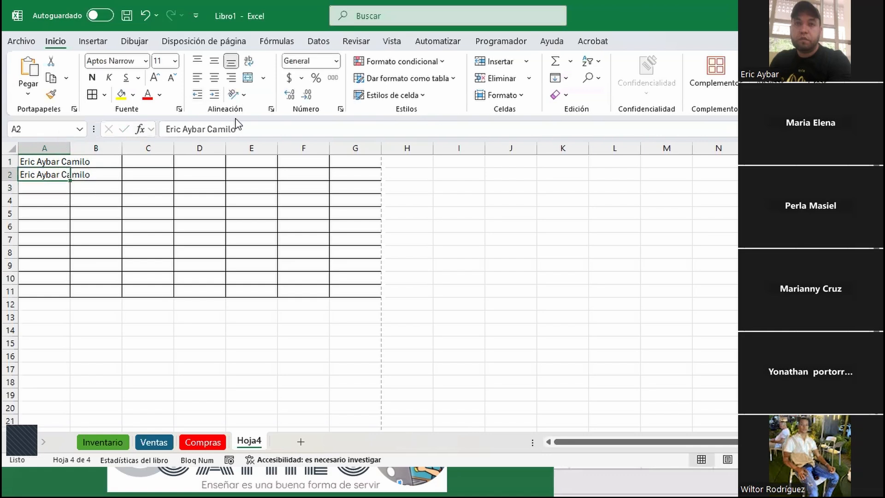
{"action": "left_click", "coordinate": [251, 132]}
{"action": "key", "text": "BackSpace"}
{"action": "key", "text": "BackSpace"}
{"action": "key", "text": "BackSpace"}
{"action": "key", "text": "BackSpace"}
{"action": "key", "text": "BackSpace"}
{"action": "key", "text": "BackSpace"}
{"action": "key", "text": "BackSpace"}
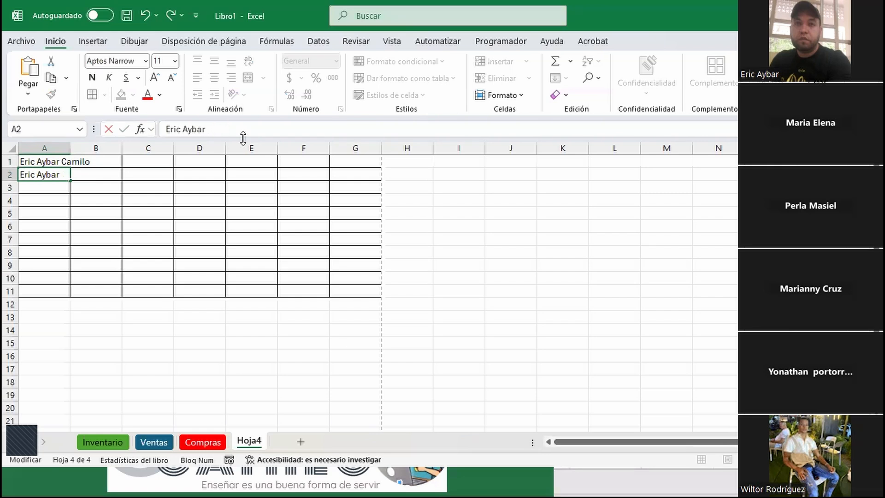
{"action": "key", "text": "Return"}
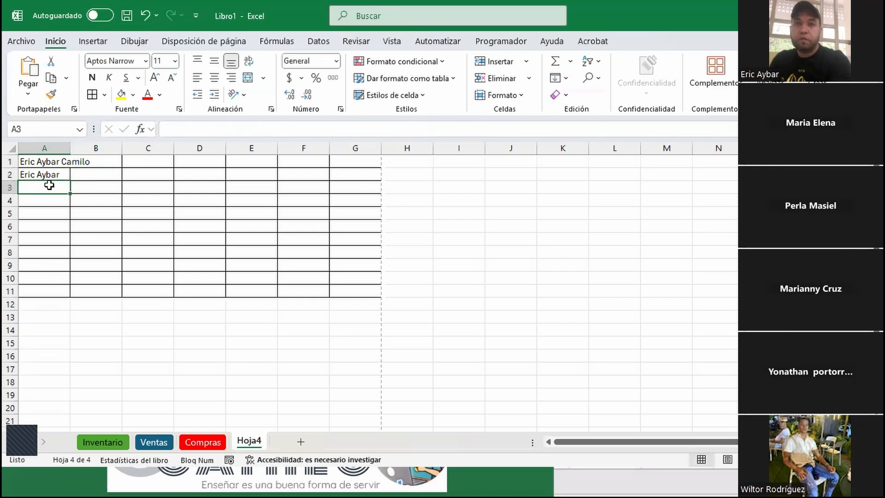
{"action": "type", "text": "Eric"}
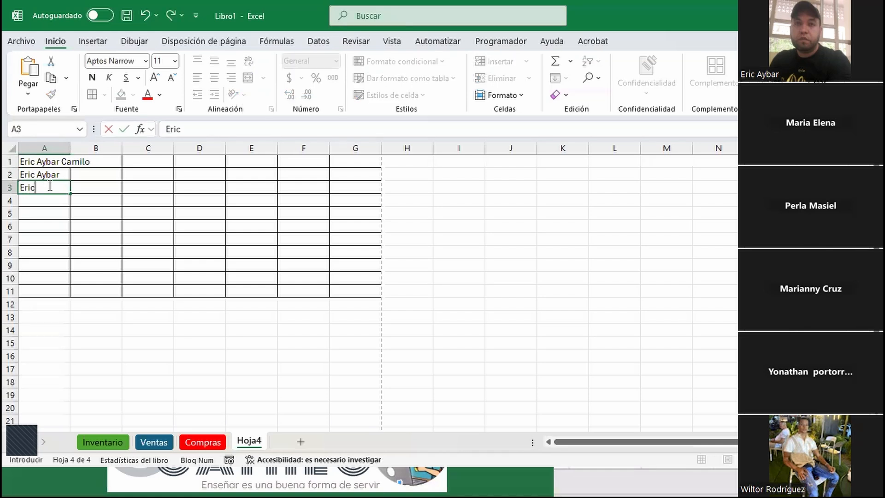
{"action": "key", "text": "Return"}
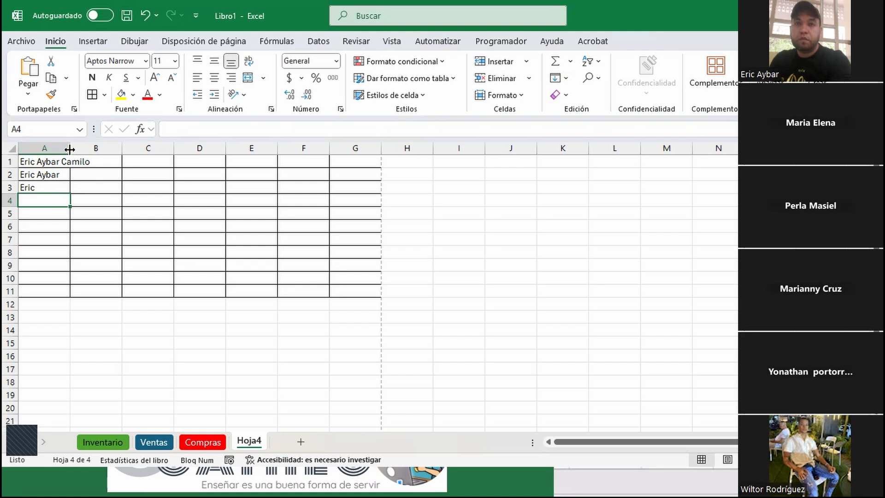
Autofit column A to the full name and set column B's width to 40
{"action": "double_click", "coordinate": [70, 149]}
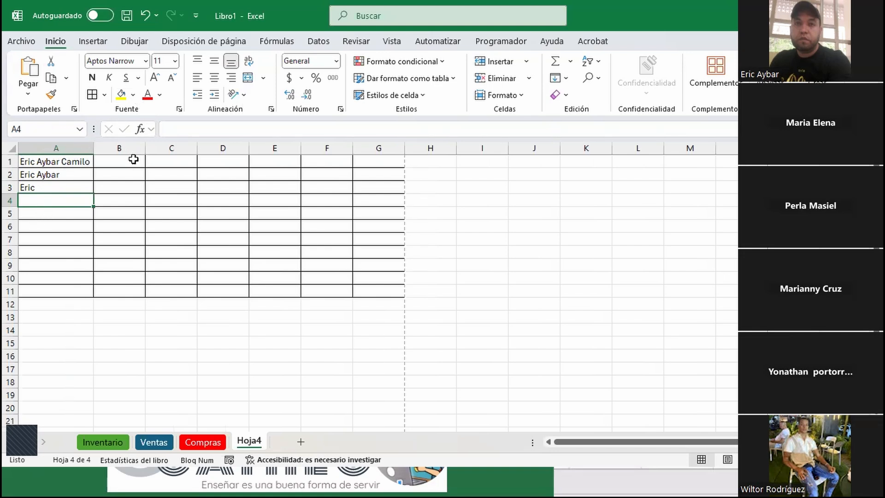
{"action": "left_click", "coordinate": [133, 149]}
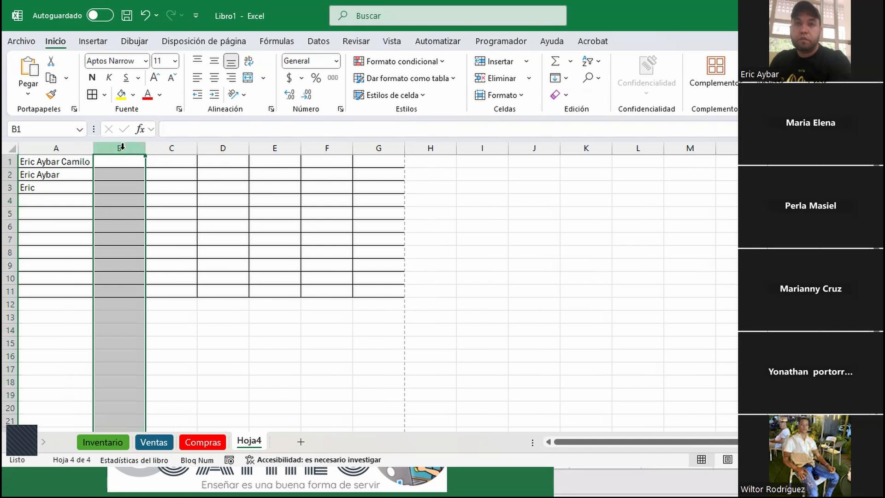
{"action": "right_click", "coordinate": [122, 148]}
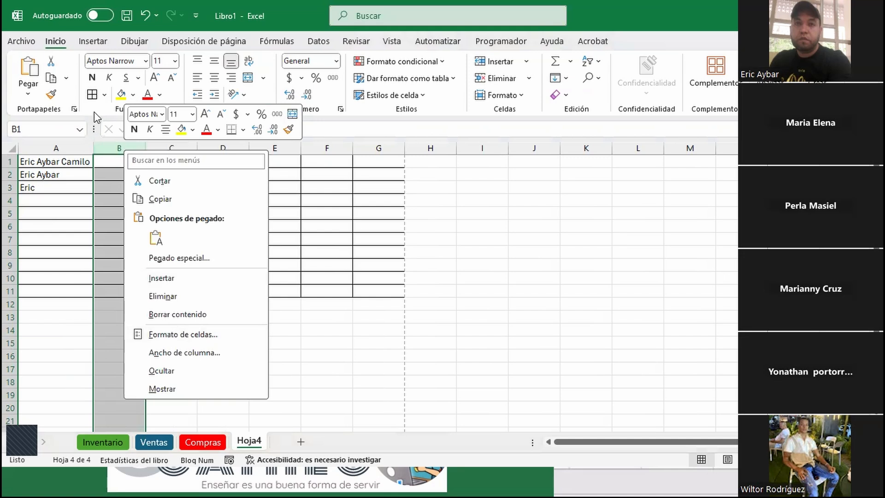
{"action": "left_click", "coordinate": [183, 353]}
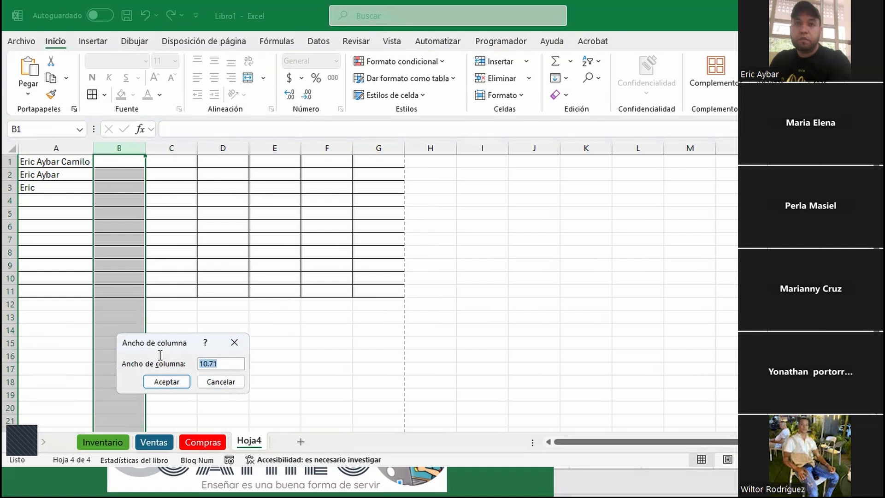
{"action": "type", "text": "40"}
{"action": "left_click", "coordinate": [166, 381]}
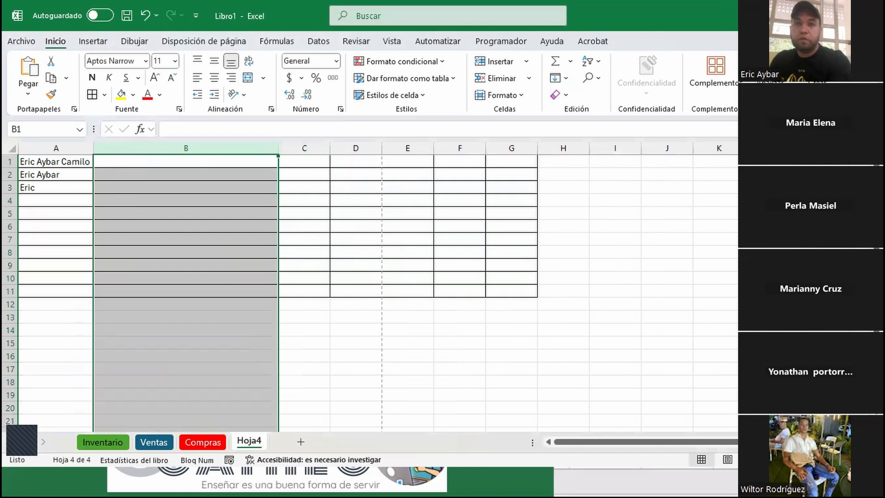
Drag column B back to 10.71, restore row 1 to standard height, and narrow column A
{"action": "left_click_drag", "start_coordinate": [279, 152], "coordinate": [145, 154]}
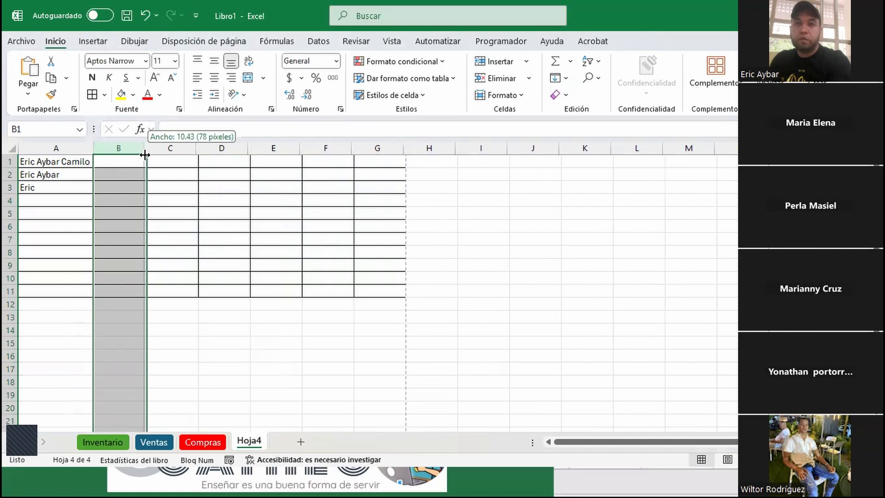
{"action": "left_click_drag", "start_coordinate": [145, 154], "coordinate": [147, 153]}
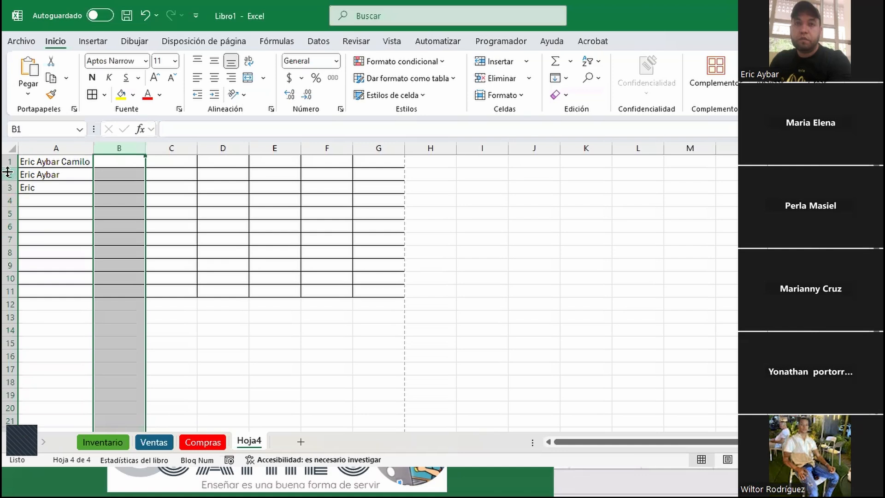
{"action": "left_click_drag", "start_coordinate": [12, 166], "coordinate": [12, 197]}
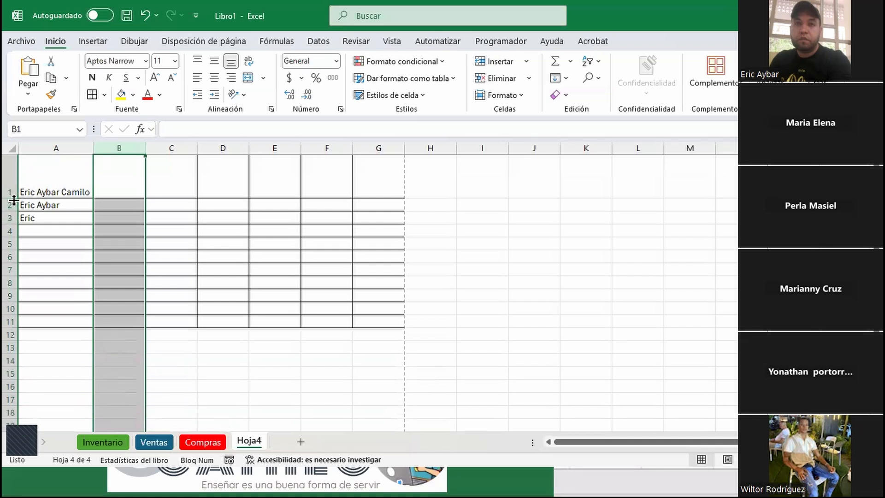
{"action": "double_click", "coordinate": [10, 199]}
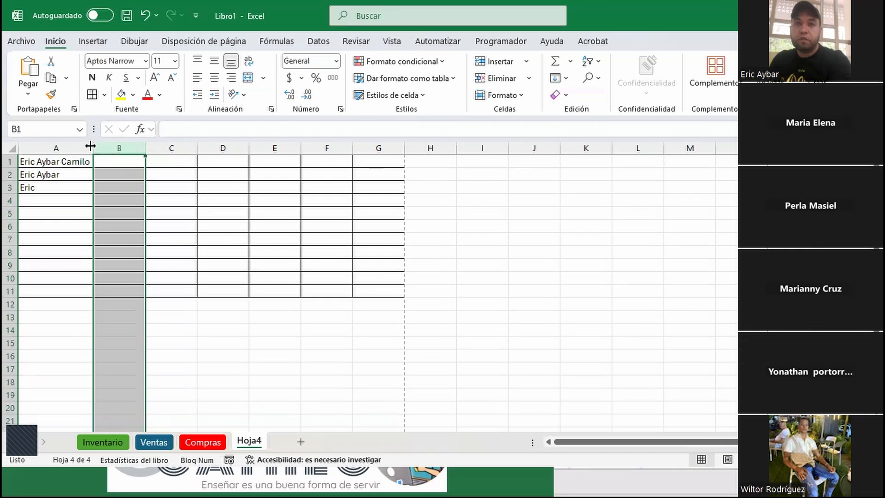
{"action": "left_click_drag", "start_coordinate": [93, 145], "coordinate": [73, 146]}
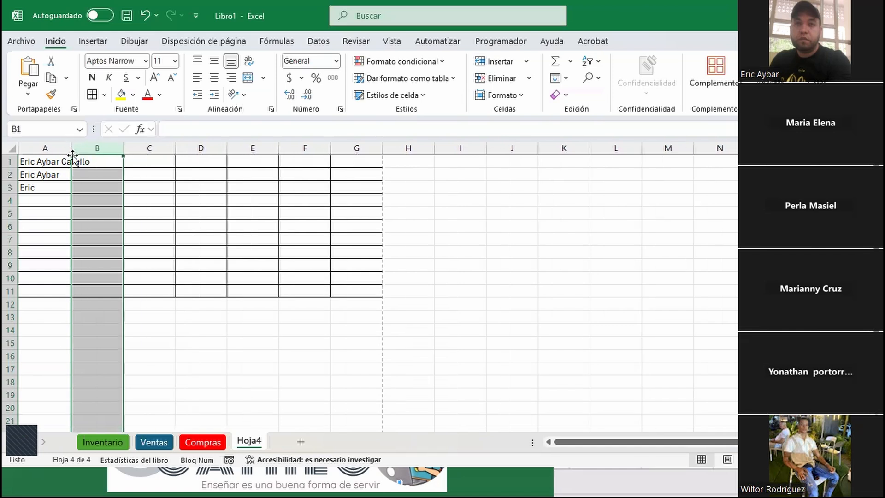
Set column A's width to 10.71 through Ancho de columna, then select cell A1
{"action": "left_click", "coordinate": [59, 146]}
{"action": "right_click", "coordinate": [60, 147]}
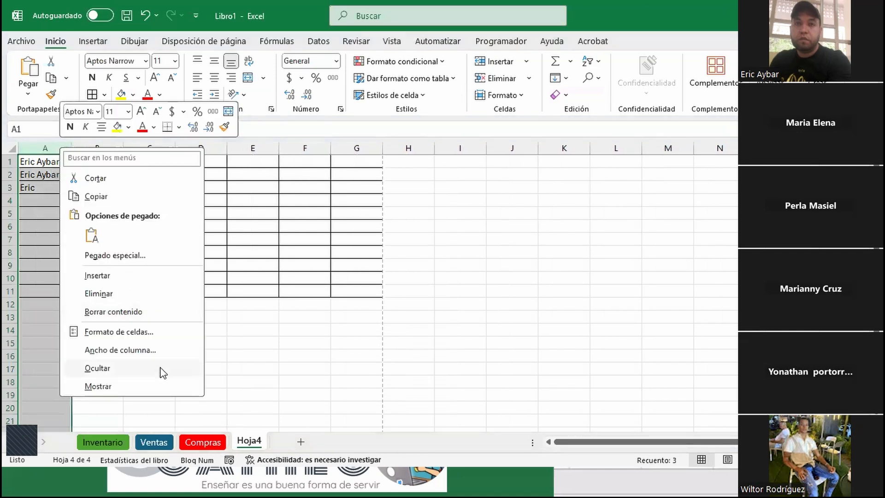
{"action": "left_click", "coordinate": [141, 349]}
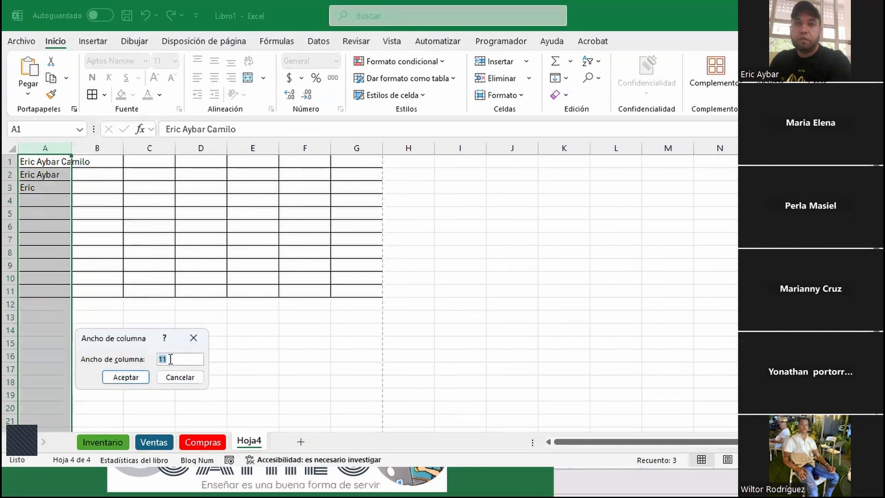
{"action": "type", "text": "10"}
{"action": "type", "text": ".71"}
{"action": "left_click", "coordinate": [120, 379]}
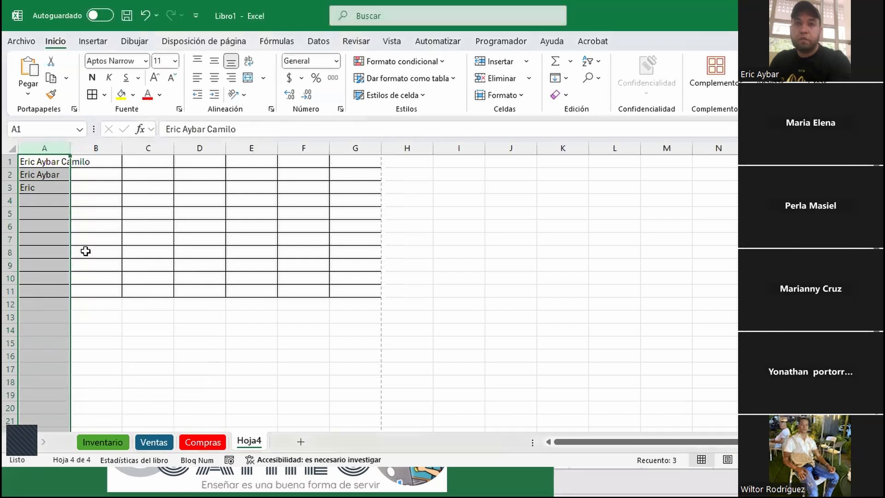
{"action": "left_click", "coordinate": [45, 164]}
{"action": "left_click", "coordinate": [74, 164]}
{"action": "left_click", "coordinate": [45, 160]}
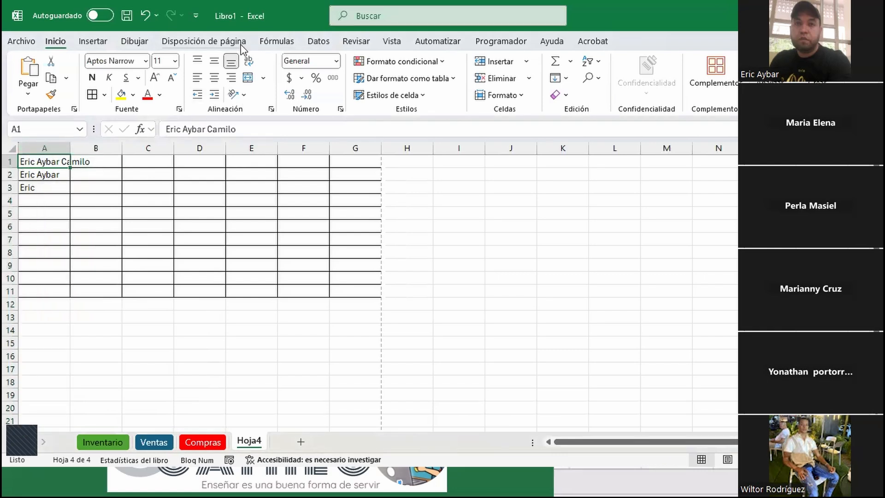
Wrap A1's full name onto two lines, then switch between selecting row 1 and cell A1
{"action": "left_click", "coordinate": [248, 62]}
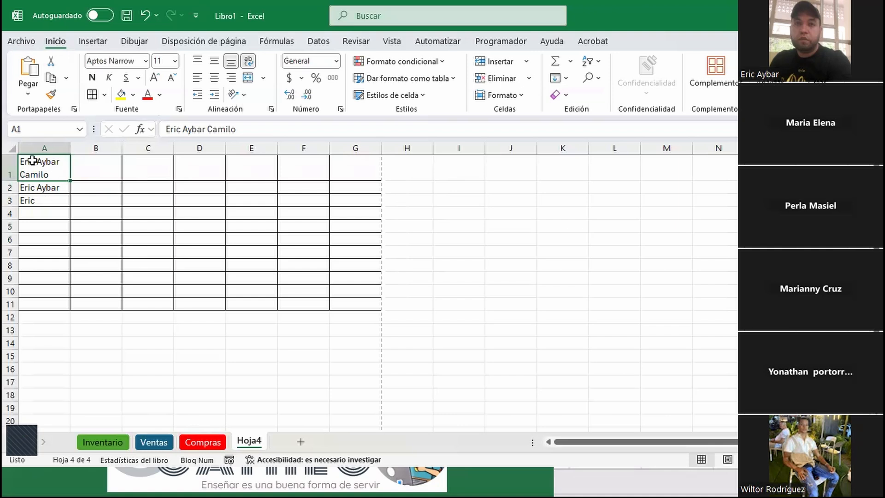
{"action": "left_click", "coordinate": [211, 189]}
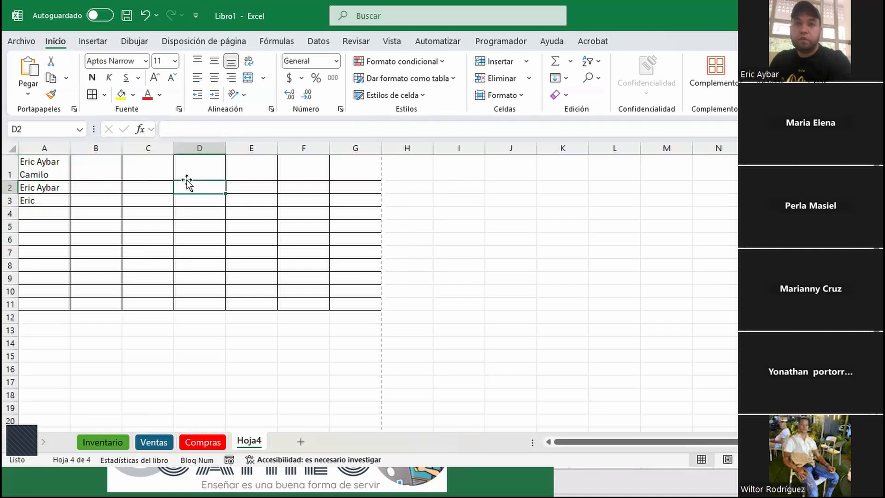
{"action": "left_click", "coordinate": [13, 159]}
{"action": "left_click", "coordinate": [24, 166]}
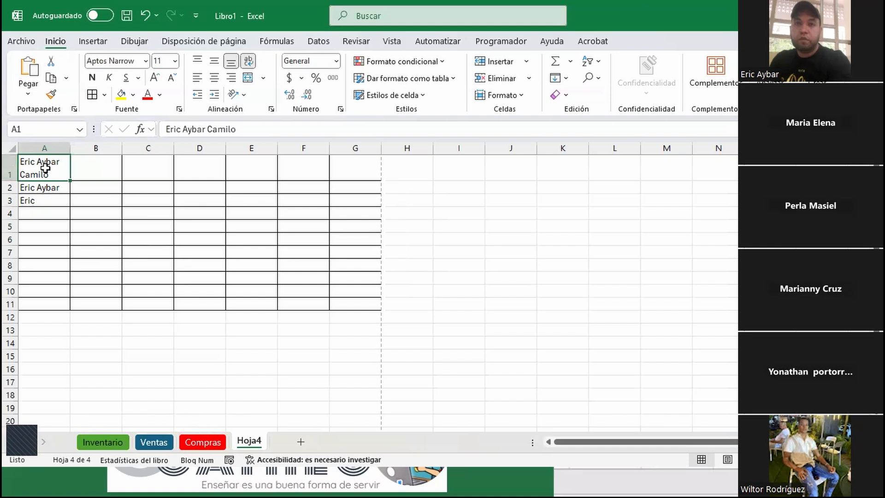
{"action": "left_click", "coordinate": [11, 162]}
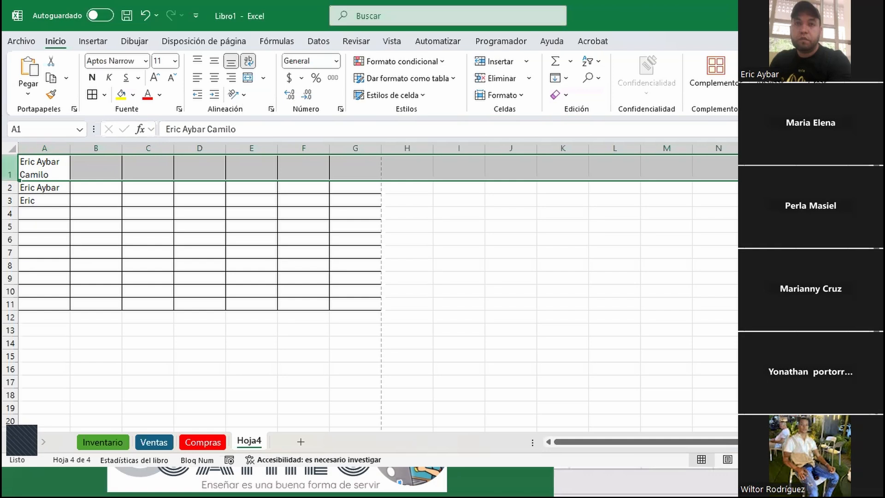
{"action": "left_click", "coordinate": [60, 167]}
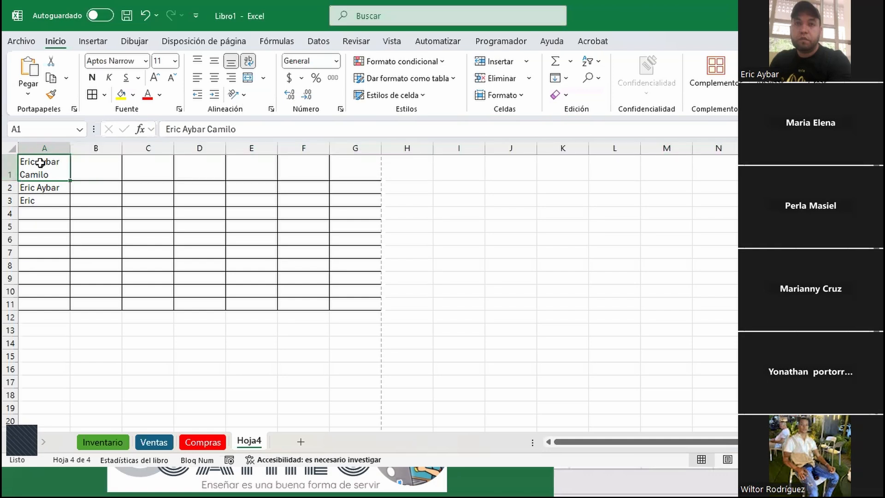
Select column A and row 1 by shortcut, insert a row above and undo it
{"action": "key", "text": "ctrl+space"}
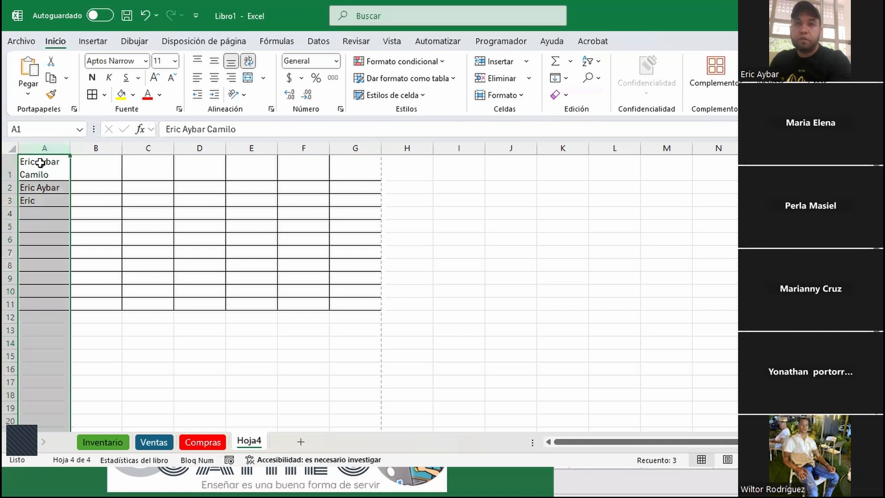
{"action": "left_click", "coordinate": [41, 163]}
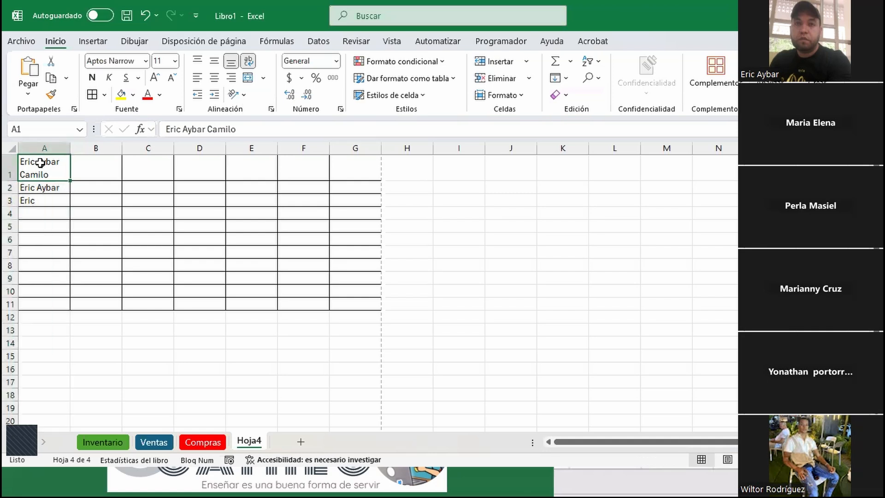
{"action": "key", "text": "shift+space"}
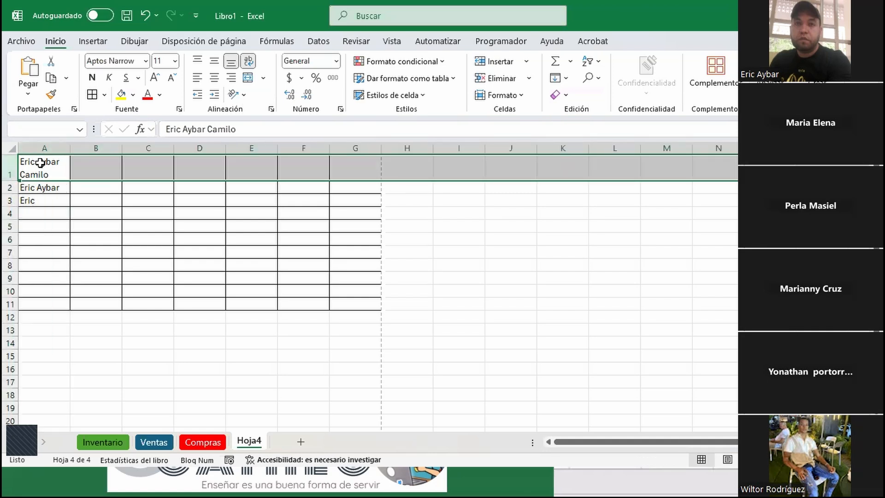
{"action": "key", "text": "ctrl+plus"}
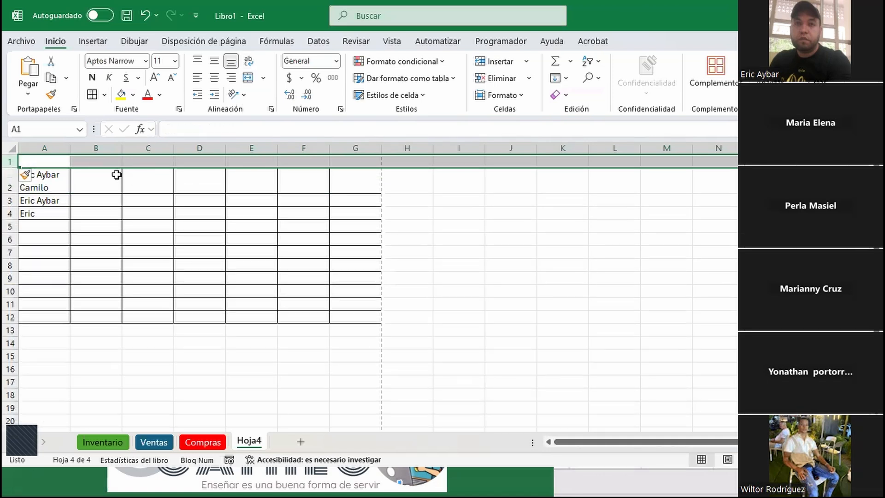
{"action": "key", "text": "ctrl+z"}
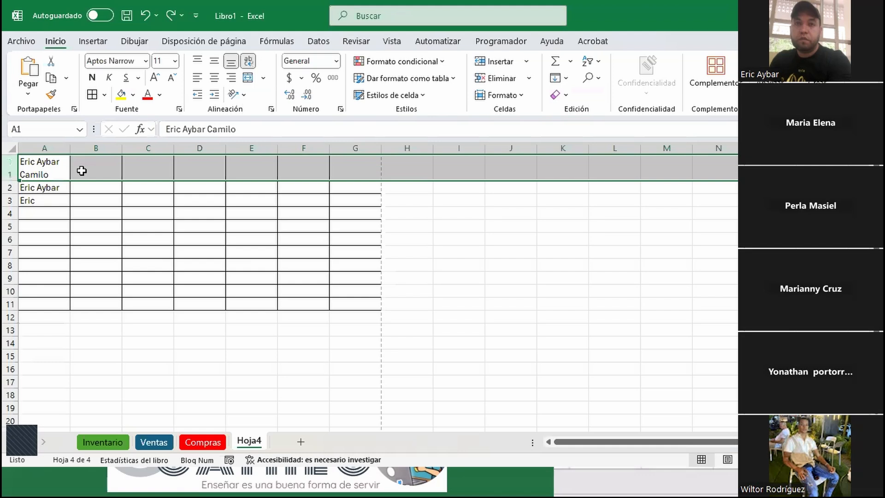
{"action": "left_click", "coordinate": [43, 174]}
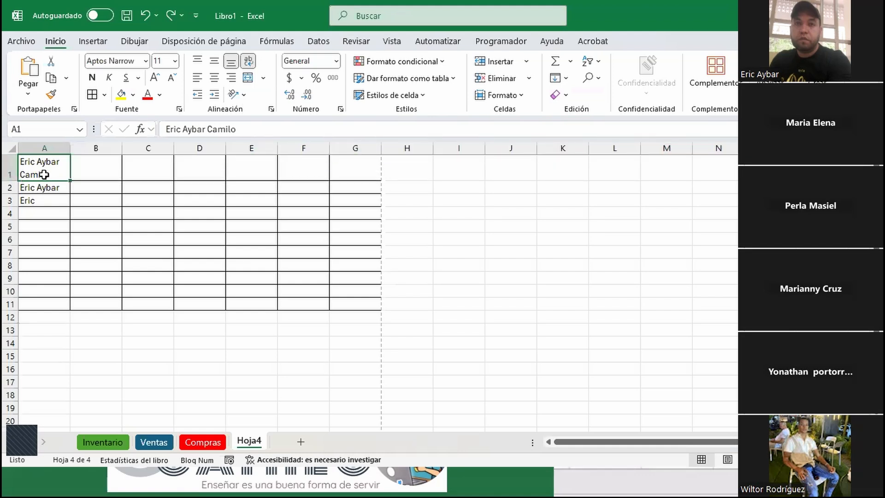
{"action": "key", "text": "shift+space"}
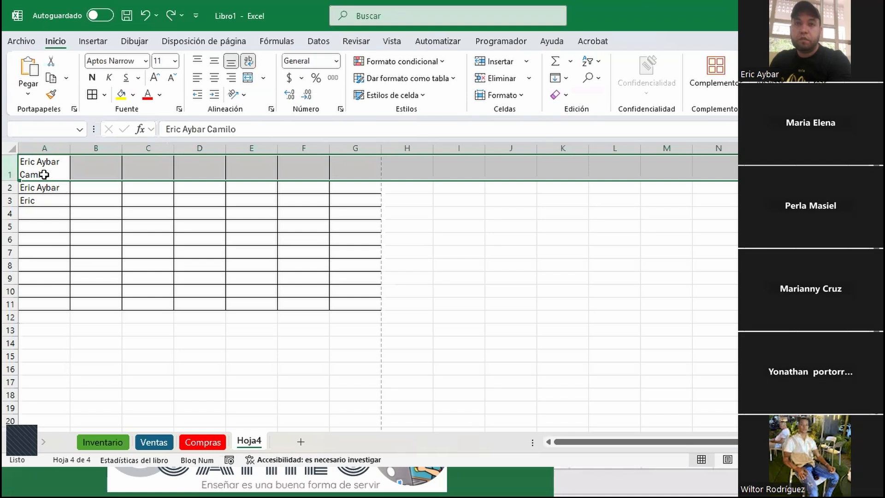
Insert a blank row above the names through the row 1 context menu
{"action": "key", "text": "ctrl+plus"}
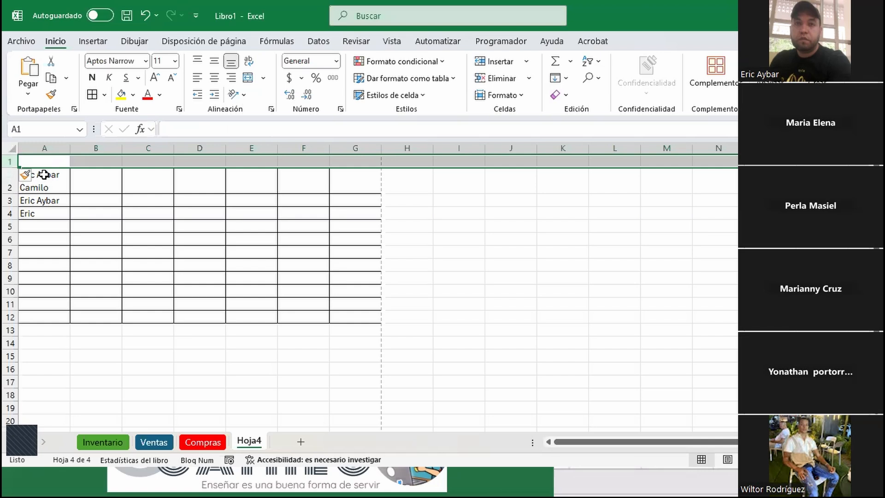
{"action": "key", "text": "ctrl+z"}
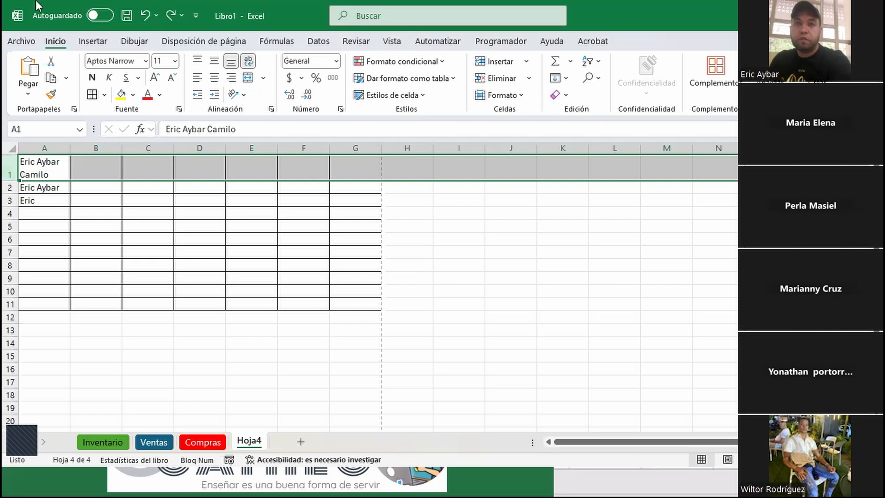
{"action": "right_click", "coordinate": [12, 165]}
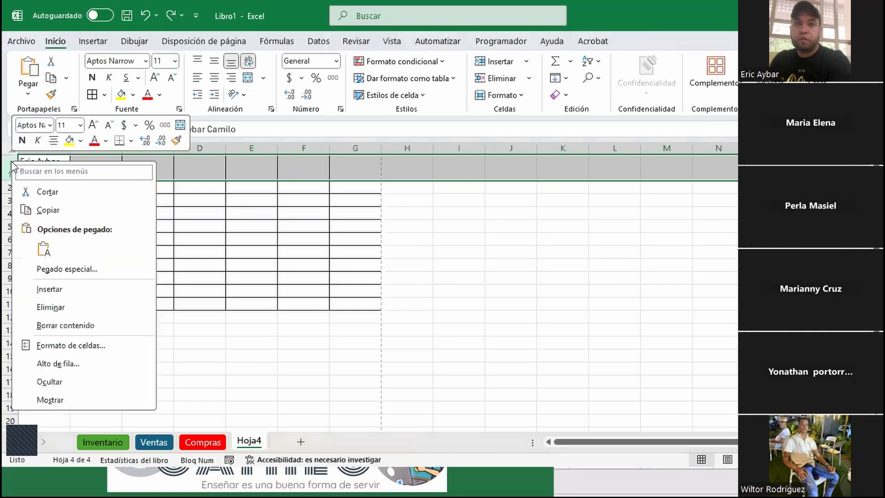
{"action": "left_click", "coordinate": [94, 289]}
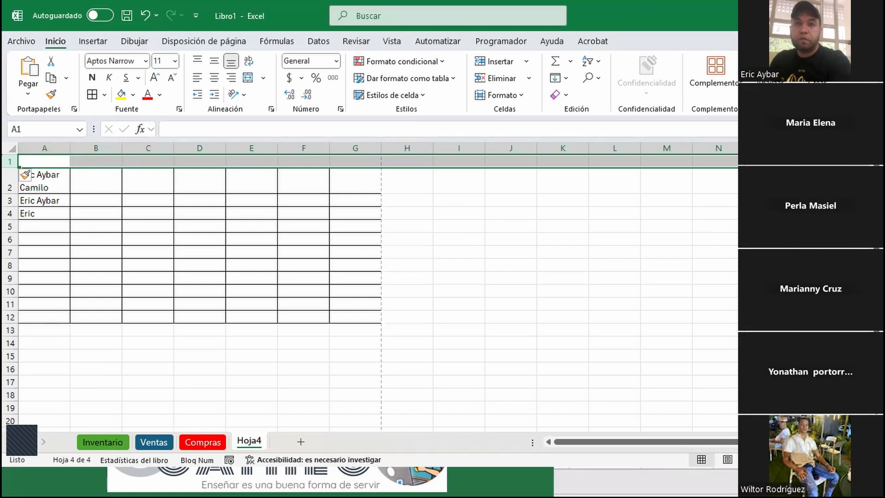
Try inserting an empty column before column A, then undo it
{"action": "left_click", "coordinate": [45, 145]}
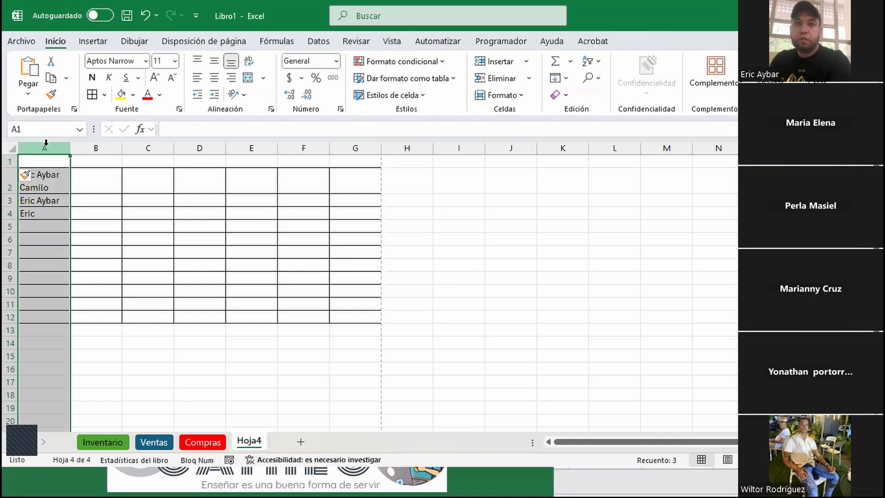
{"action": "left_click", "coordinate": [57, 174]}
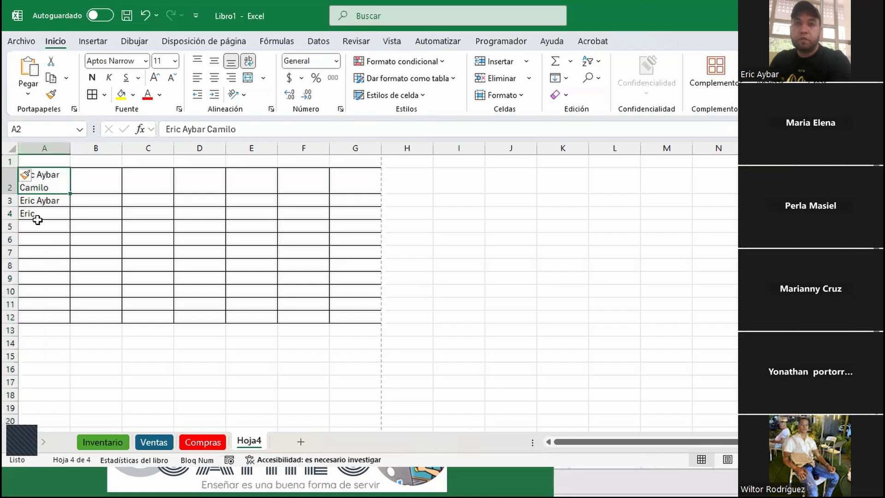
{"action": "key", "text": "ctrl+space"}
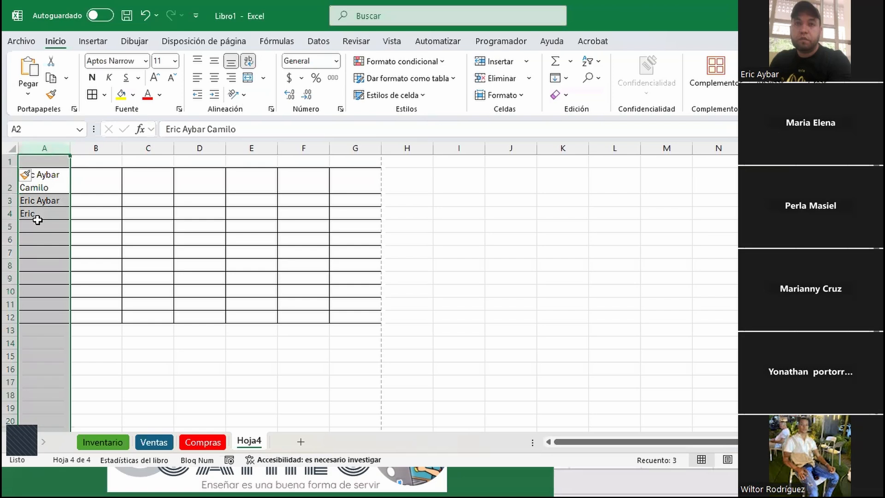
{"action": "key", "text": "ctrl+plus"}
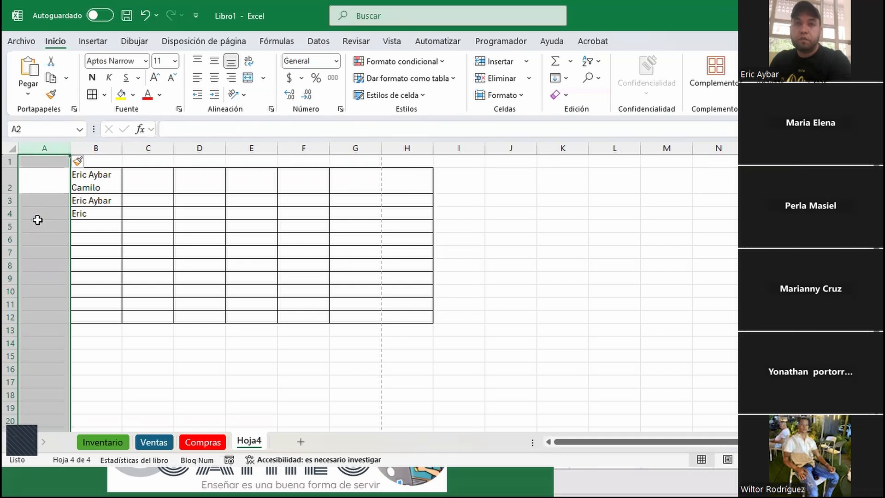
{"action": "key", "text": "ctrl+z"}
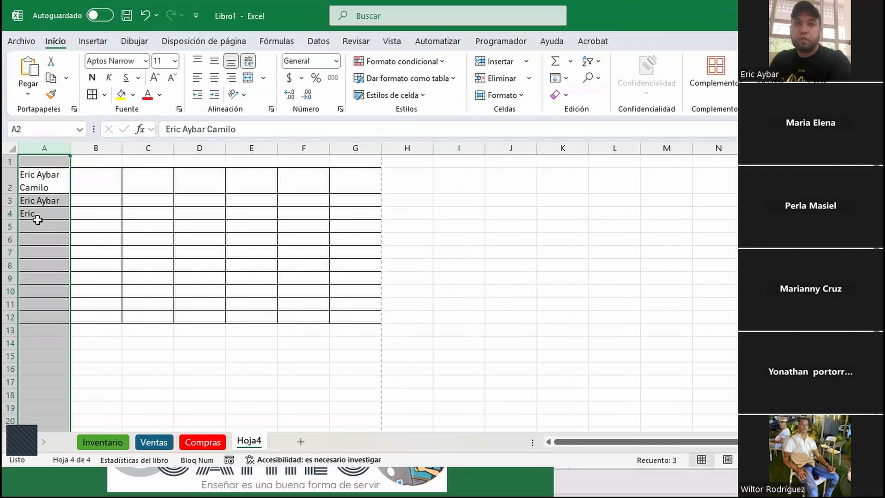
Delete the empty row 1 with Ctrl+- so the names return to A1:A3
{"action": "key", "text": "ctrl+Home"}
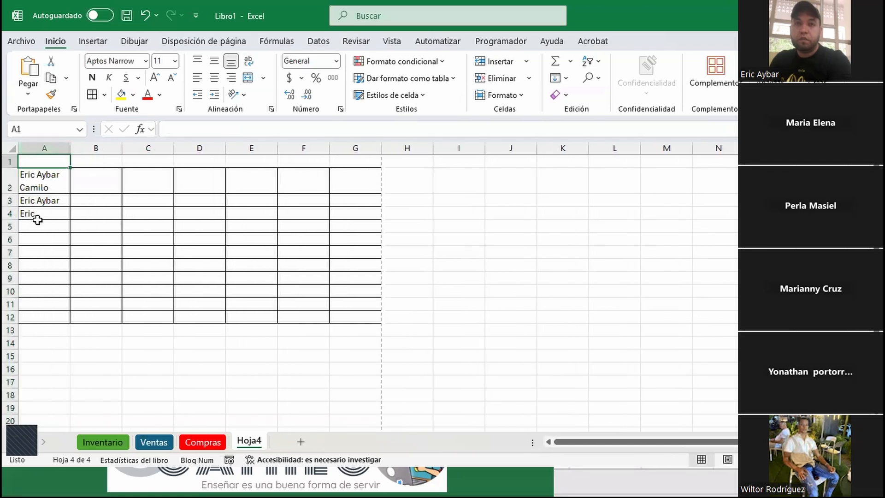
{"action": "key", "text": "shift+space"}
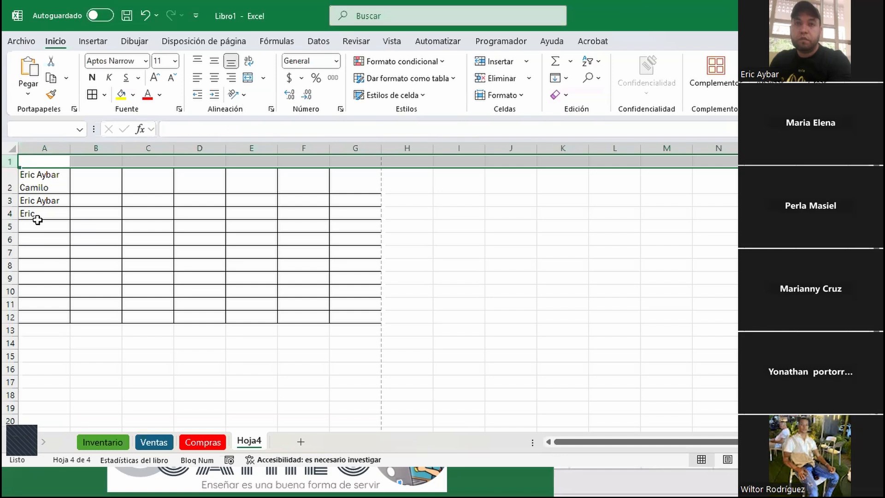
{"action": "key", "text": "ctrl+minus"}
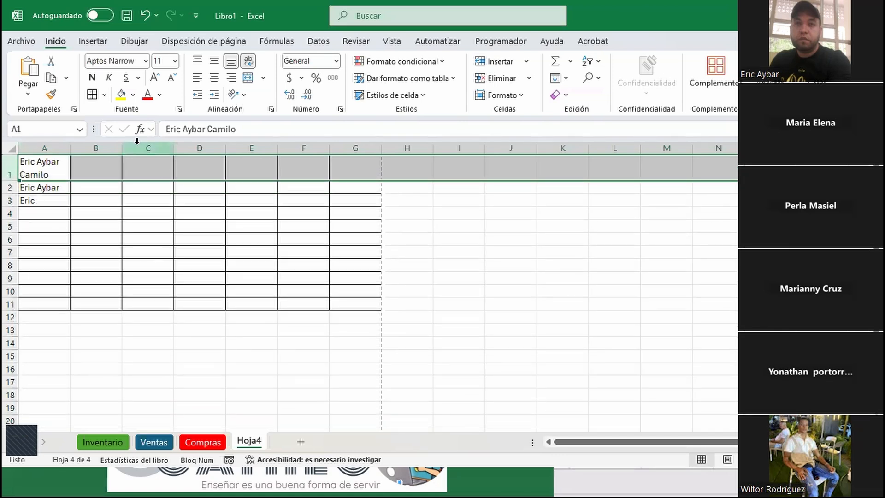
Insert an empty column A through the column header's context menu
{"action": "left_click", "coordinate": [48, 143]}
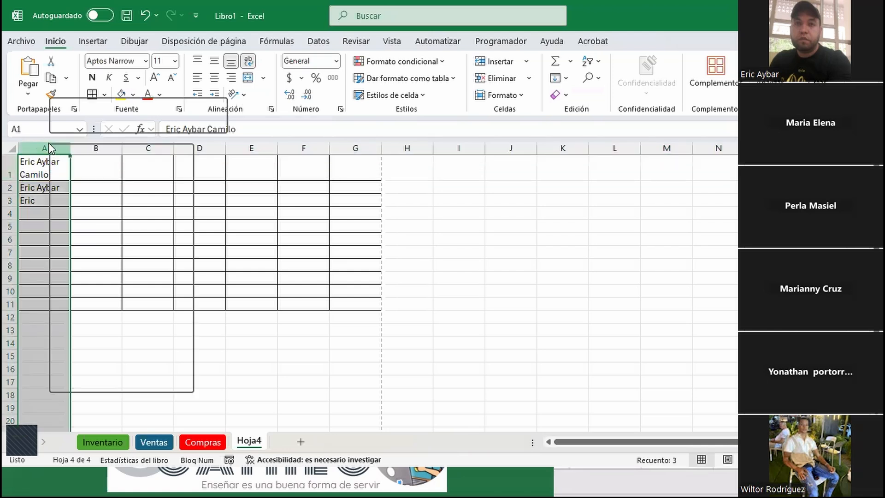
{"action": "right_click", "coordinate": [49, 141]}
{"action": "left_click", "coordinate": [87, 272]}
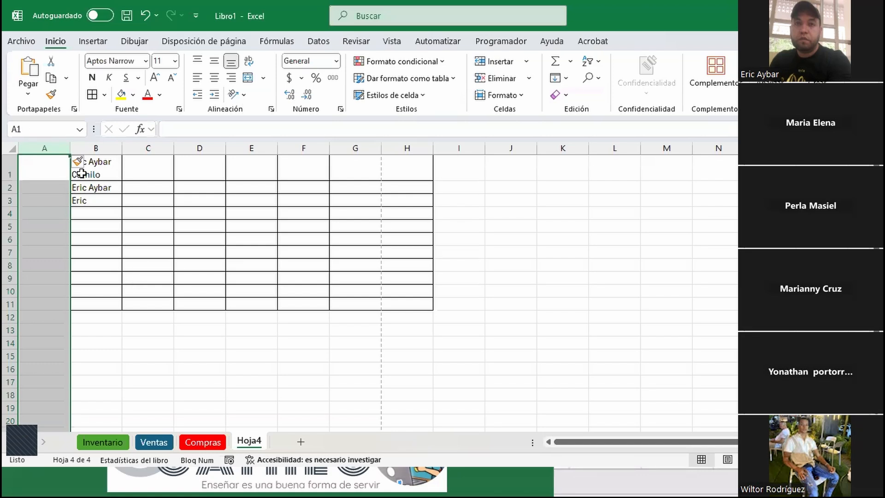
Look through the Insertar and Eliminar dropdowns in the Celdas group without applying anything
{"action": "left_click", "coordinate": [54, 171]}
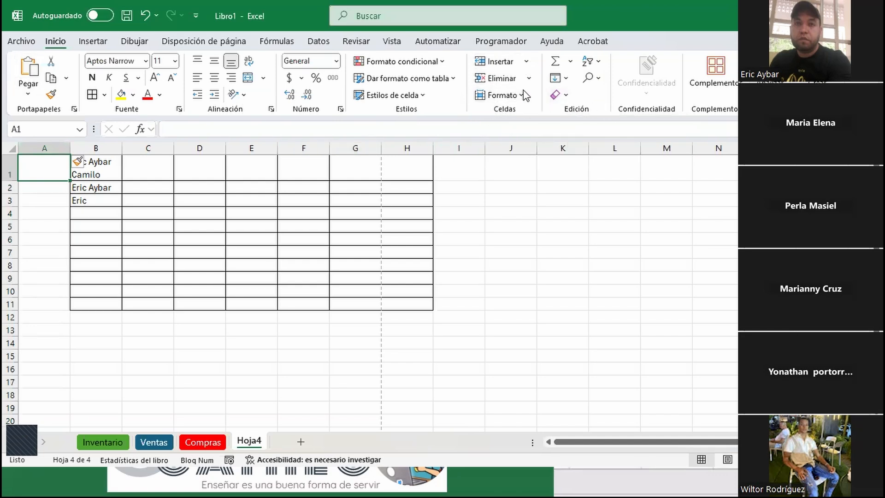
{"action": "left_click", "coordinate": [528, 62]}
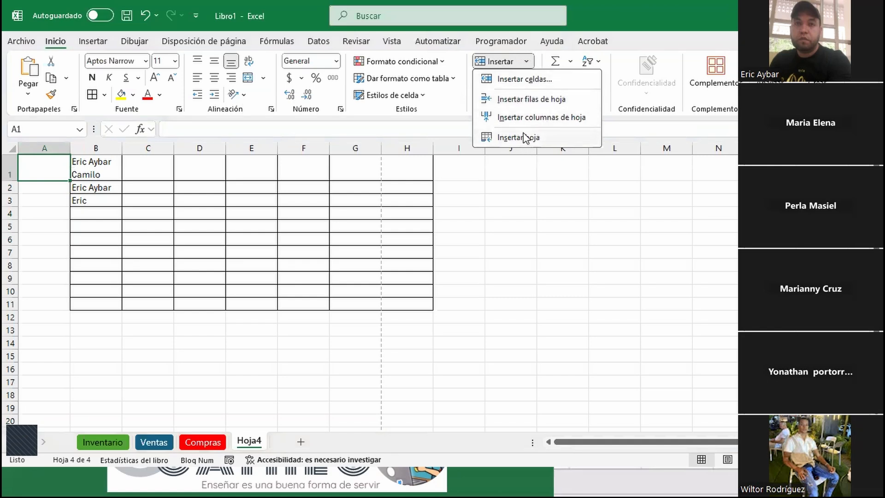
{"action": "left_click", "coordinate": [525, 61]}
{"action": "left_click", "coordinate": [527, 83]}
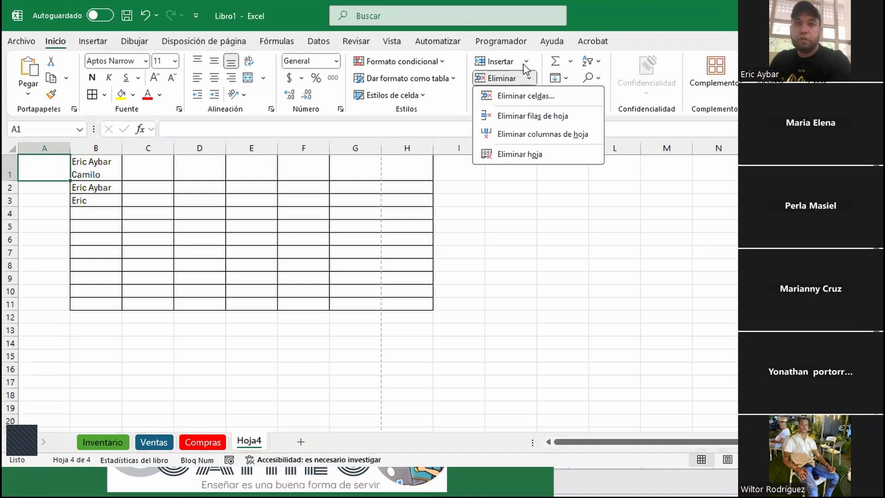
{"action": "left_click", "coordinate": [468, 213]}
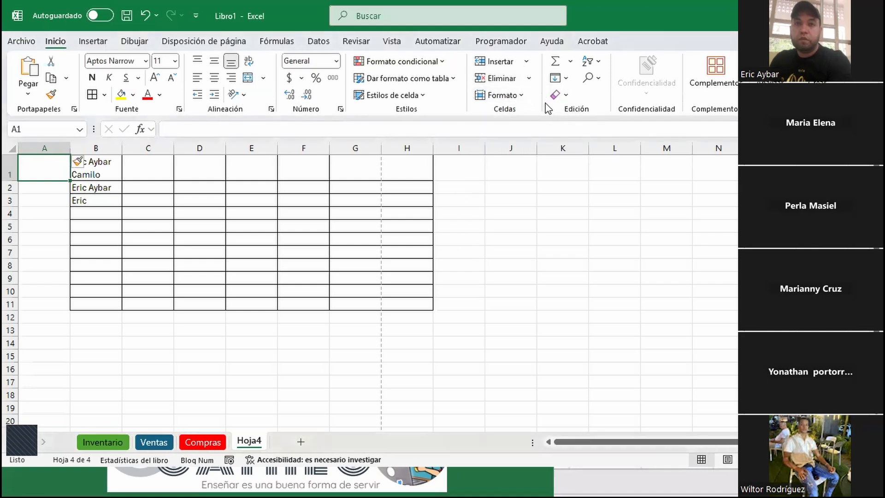
Select the bordered grid B1:G9
{"action": "key", "text": "ctrl"}
{"action": "key", "text": "ctrl"}
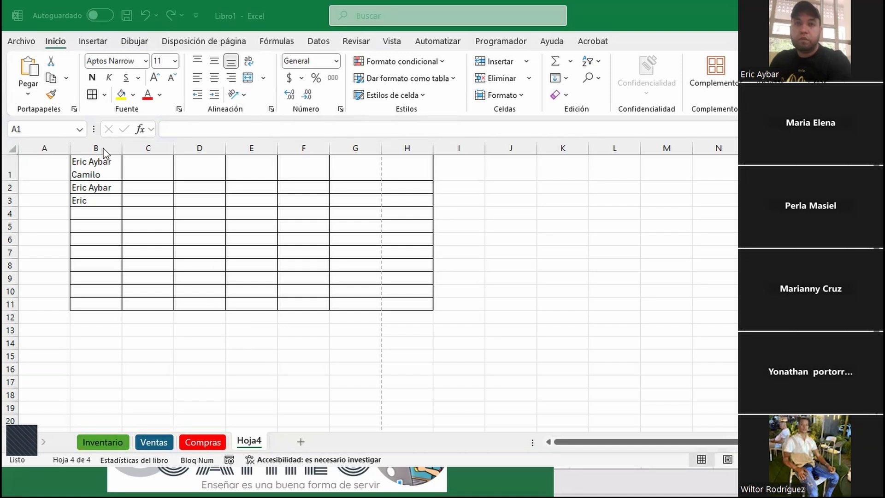
{"action": "left_click", "coordinate": [104, 170]}
{"action": "left_click_drag", "start_coordinate": [105, 170], "coordinate": [374, 278]}
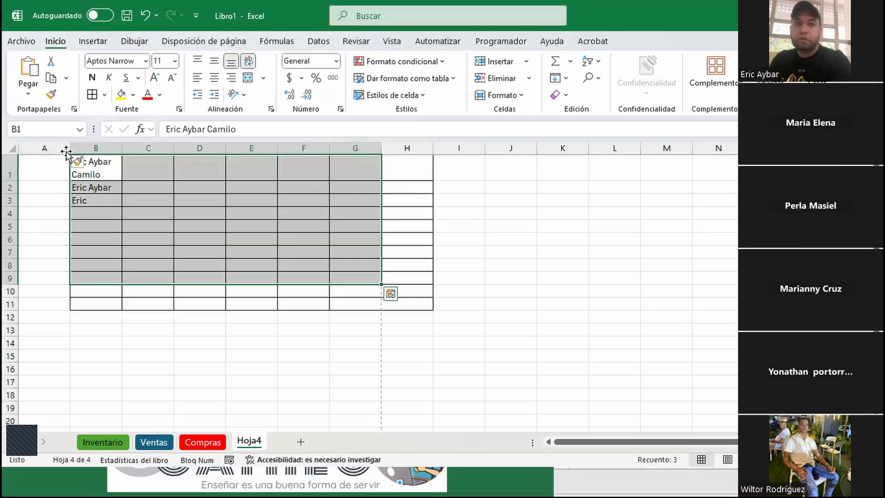
Delete the empty column A with Ctrl+Space and Ctrl+-, then select A1:G1
{"action": "left_click", "coordinate": [61, 170]}
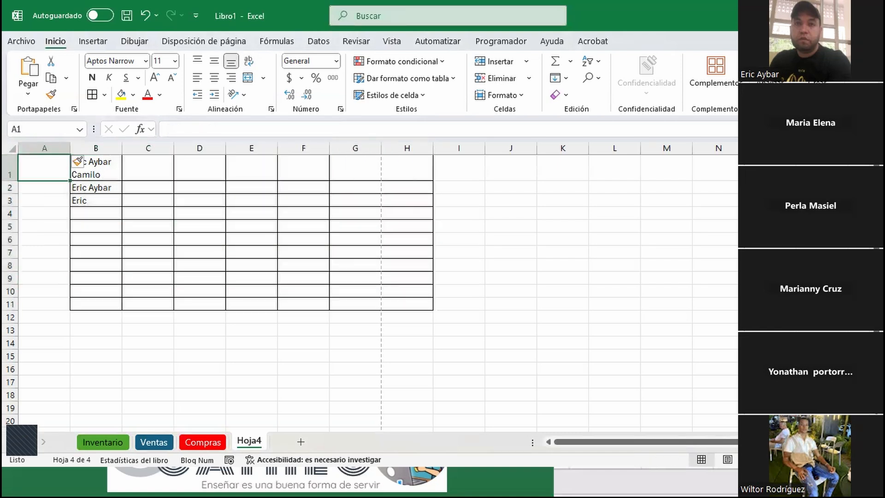
{"action": "key", "text": "ctrl+space"}
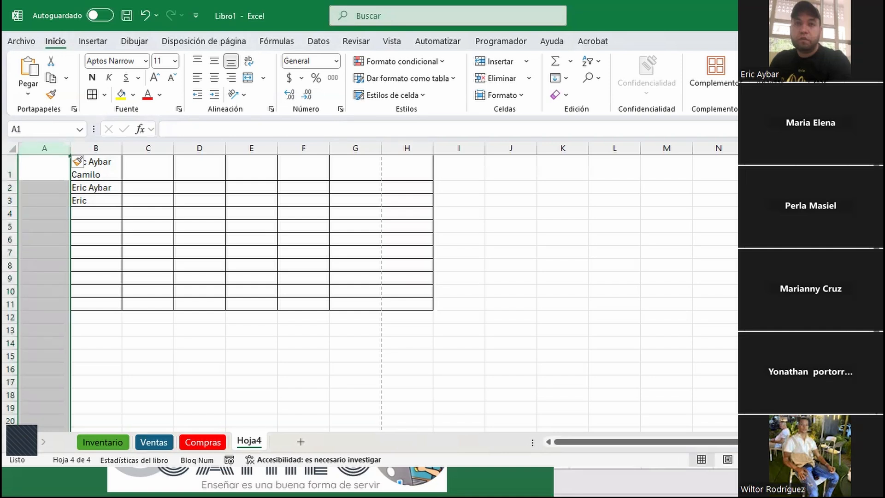
{"action": "key", "text": "ctrl+minus"}
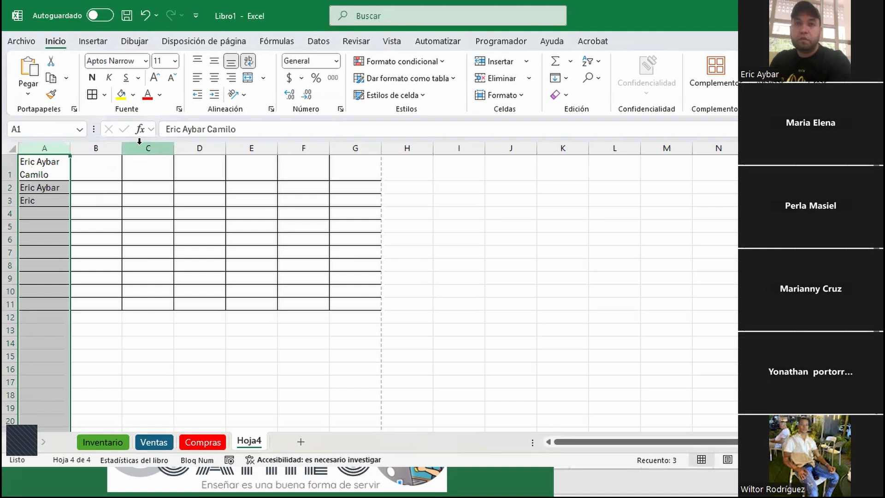
{"action": "left_click", "coordinate": [43, 171]}
{"action": "left_click_drag", "start_coordinate": [65, 164], "coordinate": [368, 166]}
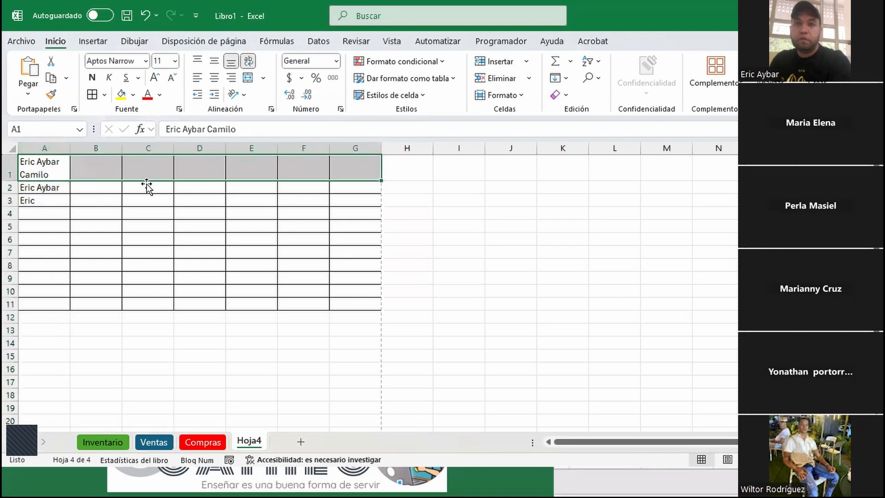
Give A1:G1 a thick outside border (Borde exterior grueso)
{"action": "left_click", "coordinate": [105, 95]}
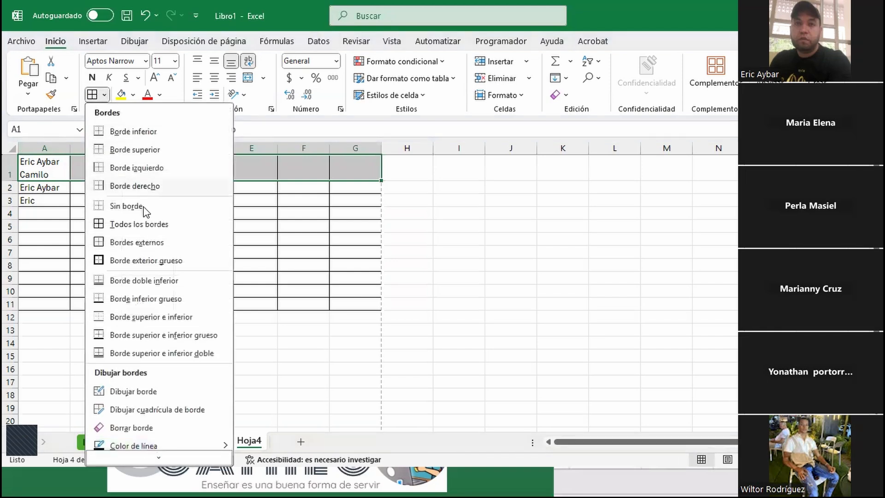
{"action": "left_click", "coordinate": [146, 265]}
{"action": "left_click", "coordinate": [531, 252]}
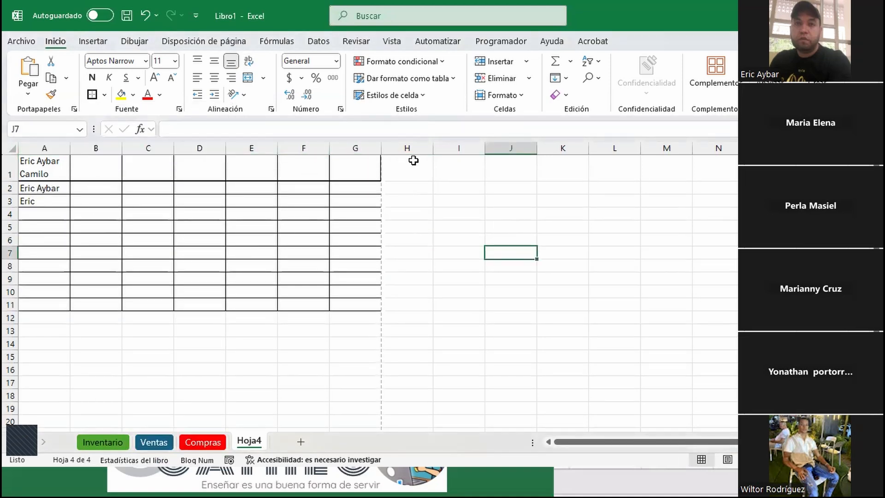
Reselect A1:G1 and set the border line colour to red
{"action": "left_click", "coordinate": [60, 161]}
{"action": "left_click", "coordinate": [11, 169]}
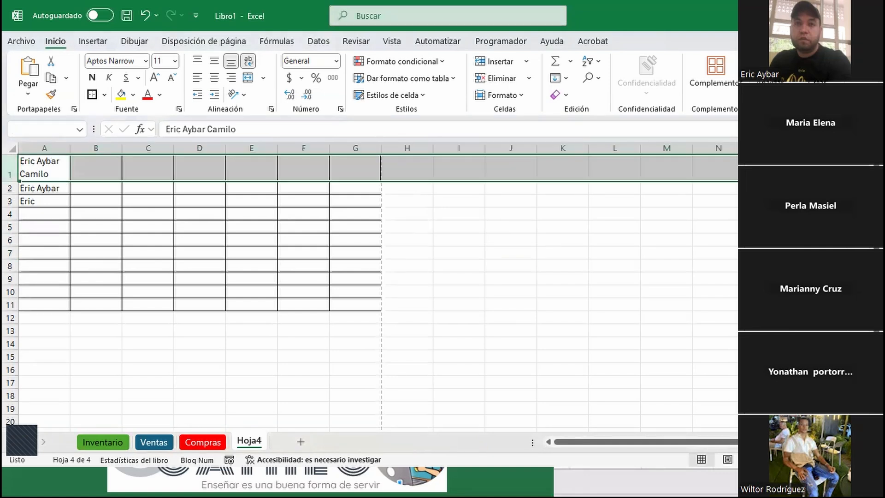
{"action": "left_click", "coordinate": [51, 161]}
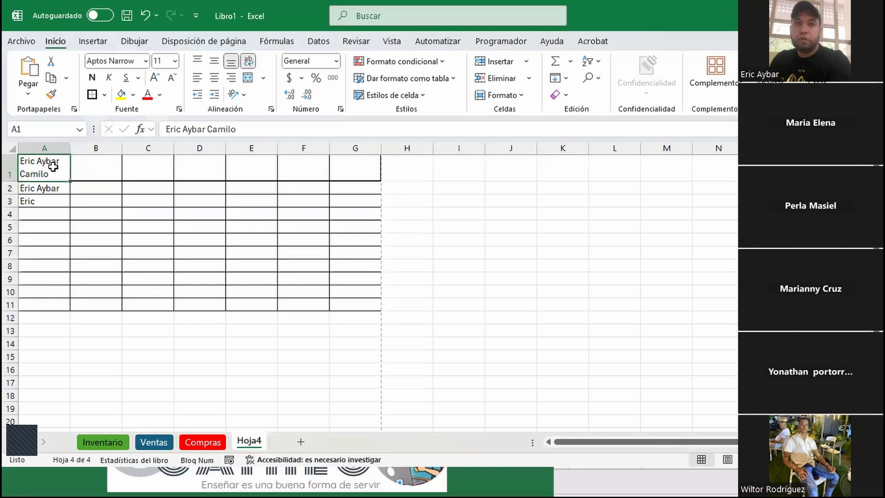
{"action": "left_click_drag", "start_coordinate": [50, 174], "coordinate": [376, 160]}
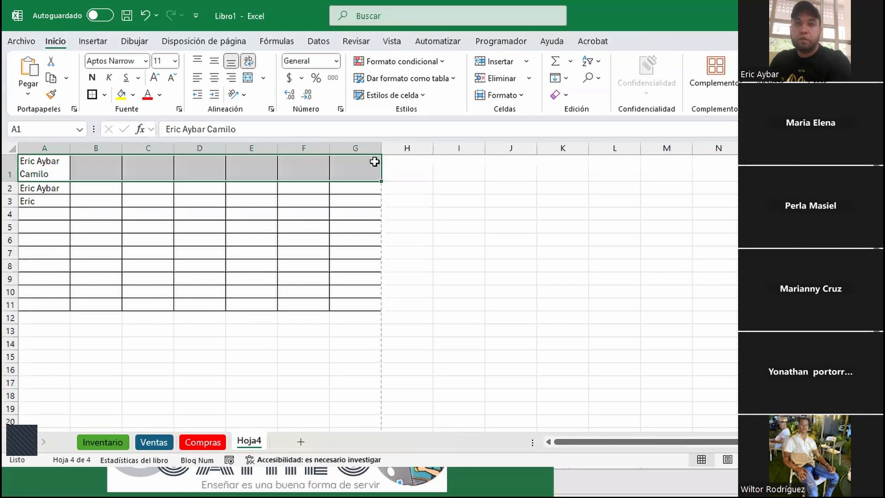
{"action": "left_click", "coordinate": [105, 95]}
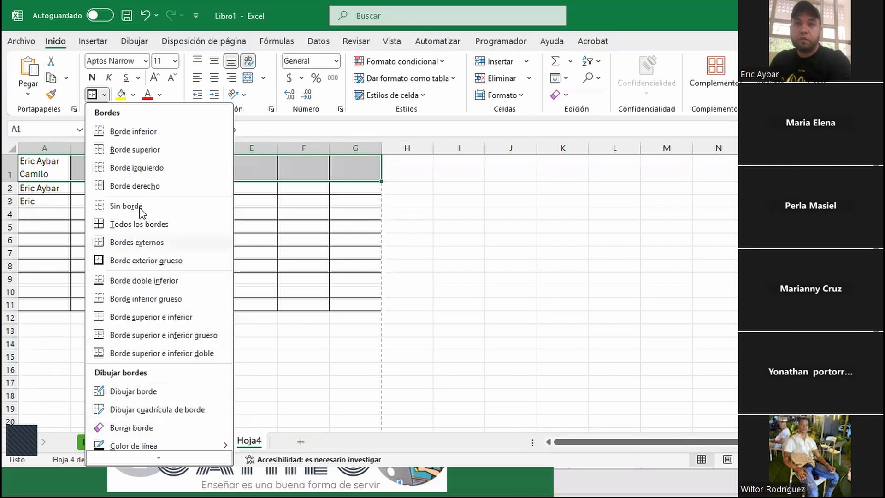
{"action": "mouse_move", "coordinate": [156, 440]}
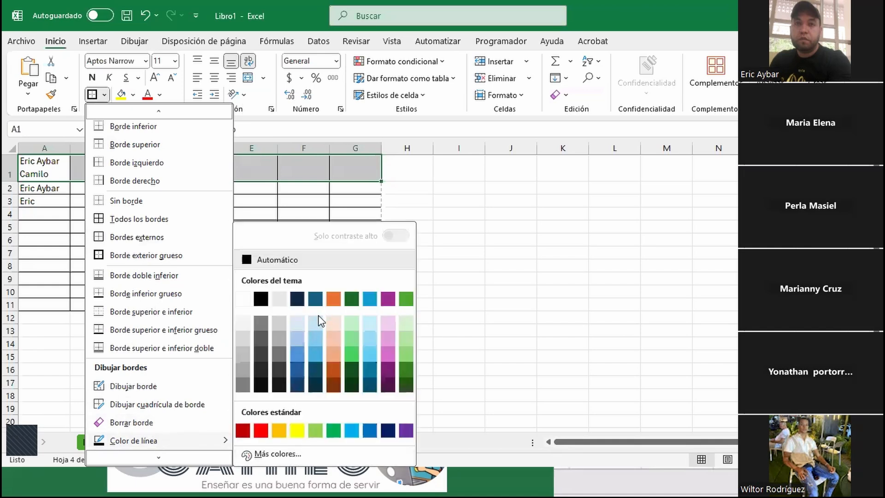
{"action": "left_click", "coordinate": [280, 430]}
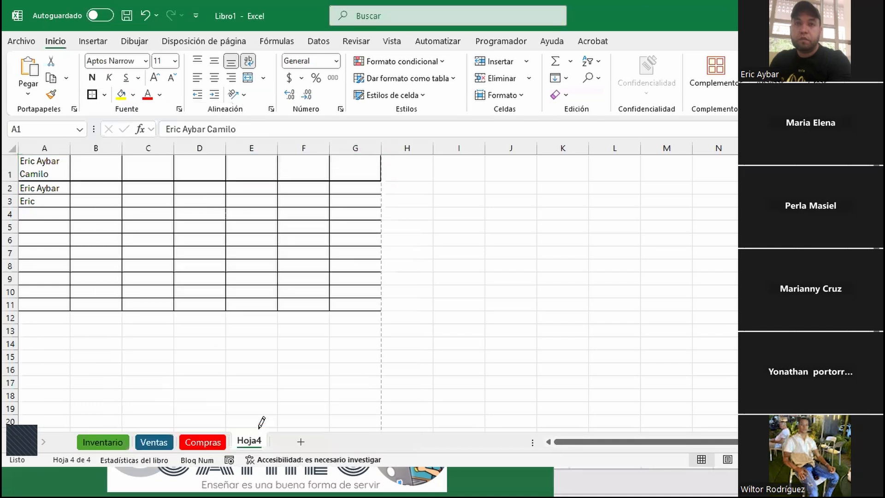
Draw red lines along row 1's bottom edge and its first cell dividers up to C/D
{"action": "mouse_move", "coordinate": [61, 173]}
{"action": "left_mouse_down"}
{"action": "mouse_move", "coordinate": [401, 168]}
{"action": "mouse_move", "coordinate": [376, 171]}
{"action": "left_mouse_up"}
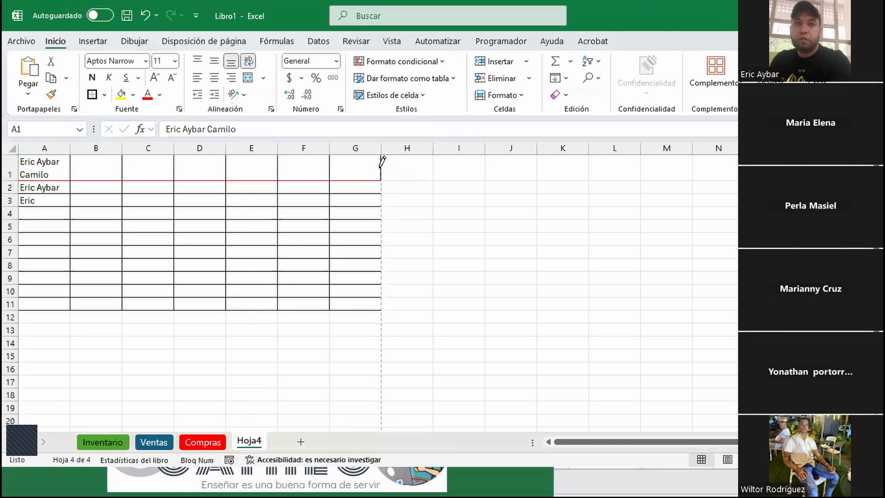
{"action": "left_click", "coordinate": [71, 167]}
{"action": "left_click", "coordinate": [122, 167]}
{"action": "left_click", "coordinate": [173, 165]}
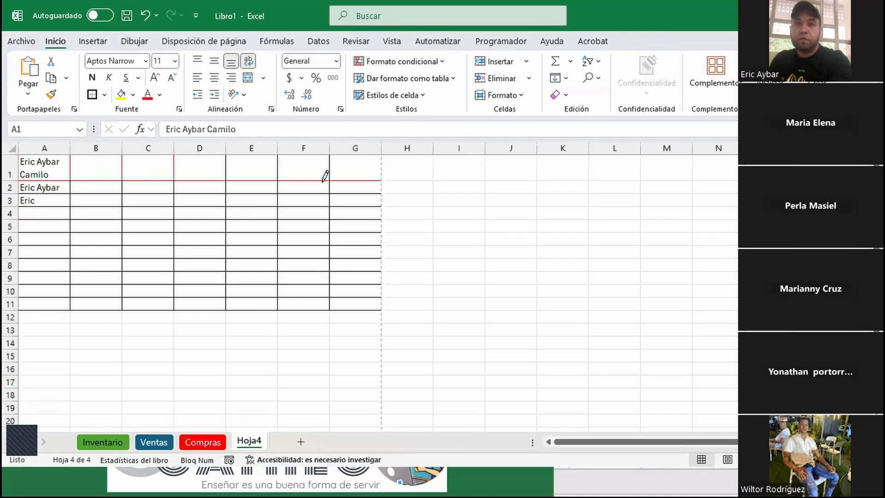
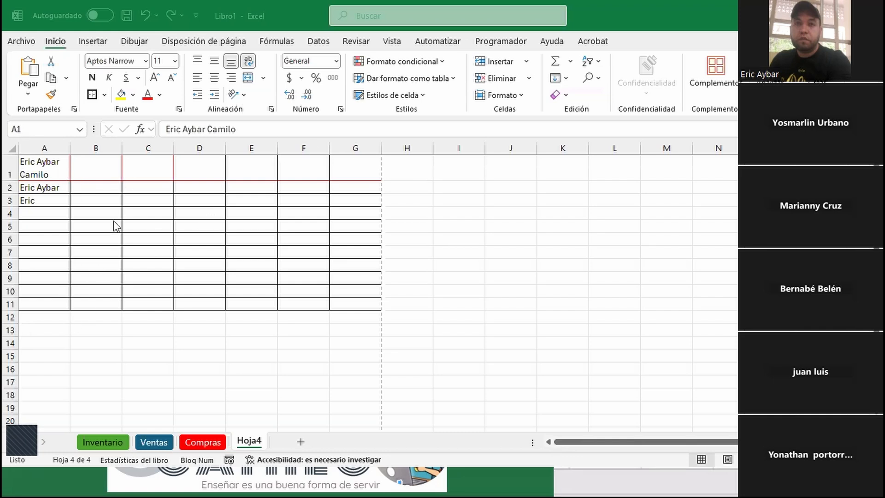
Draw a red double-line border beneath row 1 from column A to G
{"action": "left_click", "coordinate": [109, 192]}
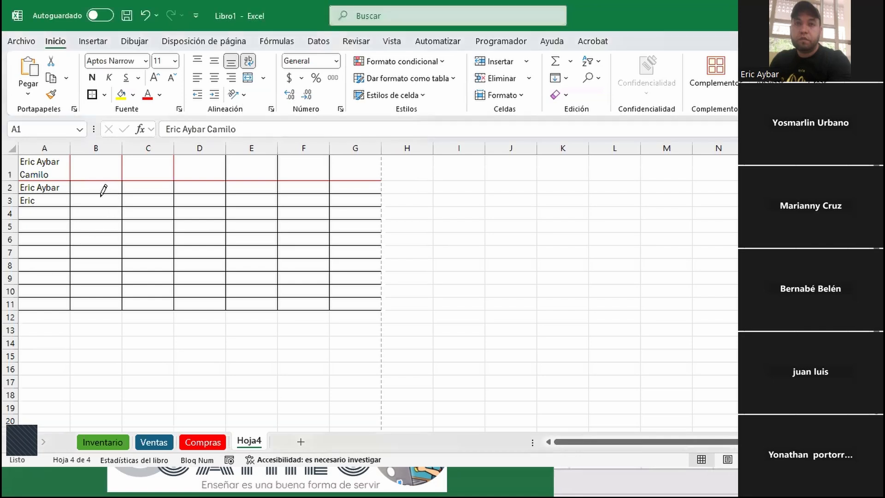
{"action": "left_click", "coordinate": [105, 96]}
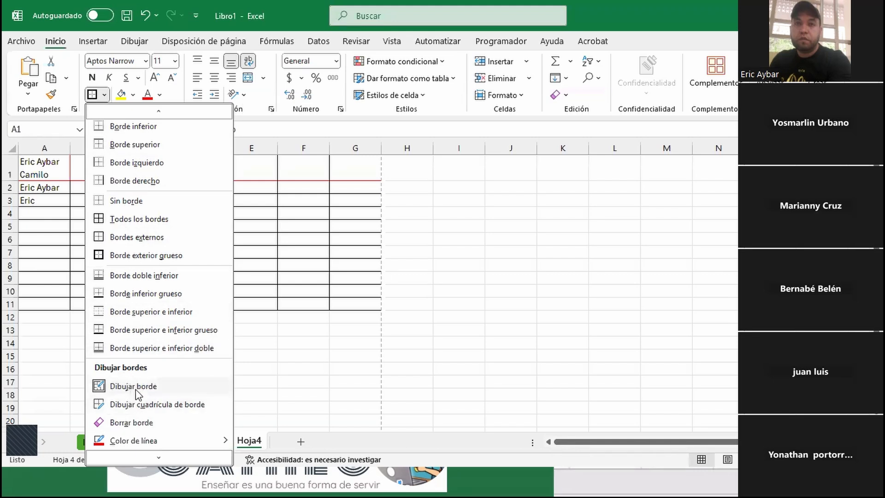
{"action": "scroll", "coordinate": [138, 396], "scroll_direction": "down", "scroll_amount": 2}
{"action": "mouse_move", "coordinate": [144, 437]}
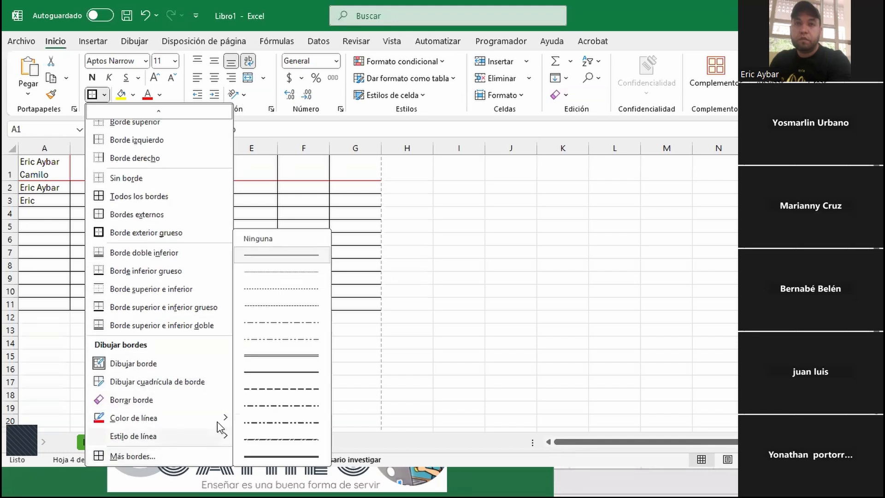
{"action": "left_click", "coordinate": [287, 356]}
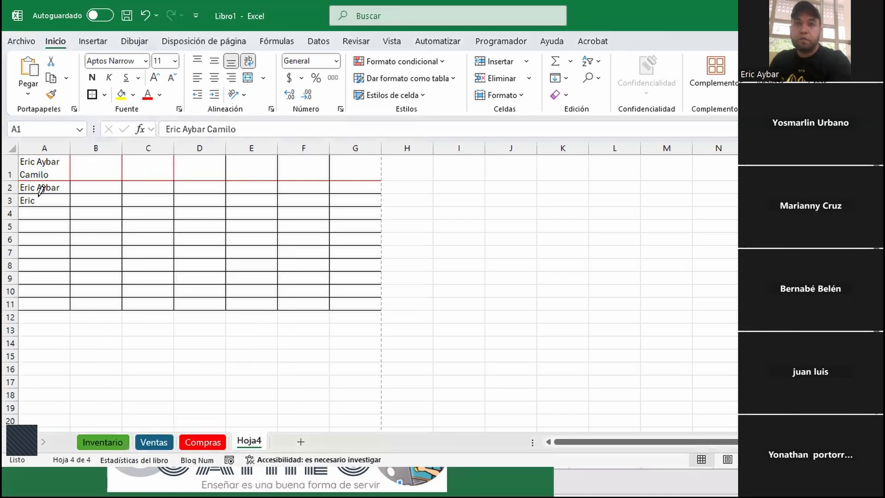
{"action": "mouse_move", "coordinate": [61, 179]}
{"action": "left_mouse_down"}
{"action": "mouse_move", "coordinate": [389, 180]}
{"action": "mouse_move", "coordinate": [373, 185]}
{"action": "mouse_move", "coordinate": [380, 179]}
{"action": "left_mouse_up"}
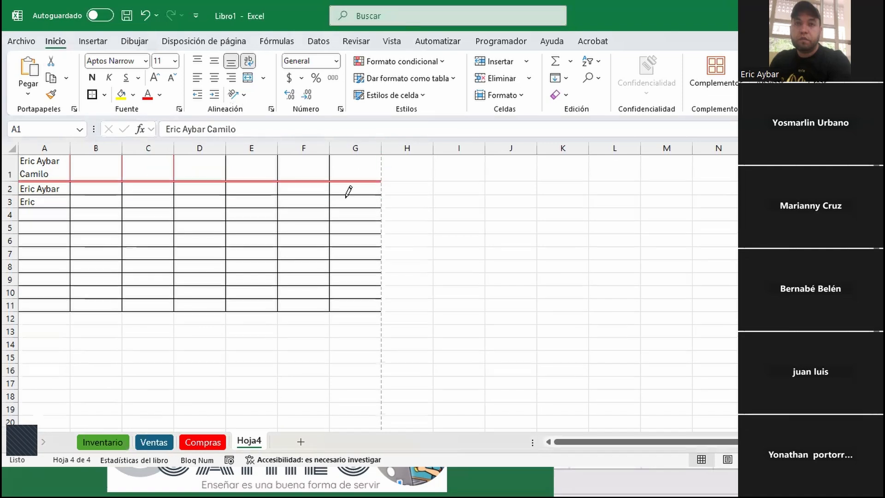
{"action": "key", "text": "Escape"}
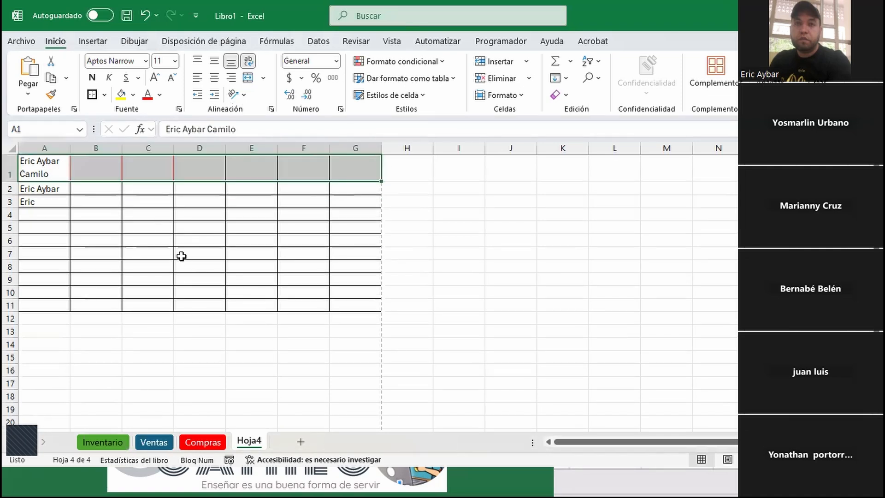
{"action": "left_click", "coordinate": [154, 251]}
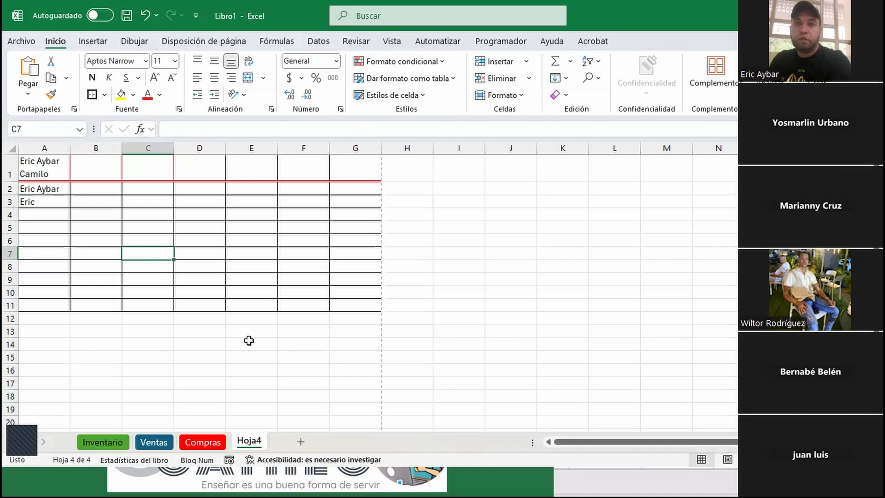
{"action": "left_click_drag", "start_coordinate": [63, 174], "coordinate": [361, 312]}
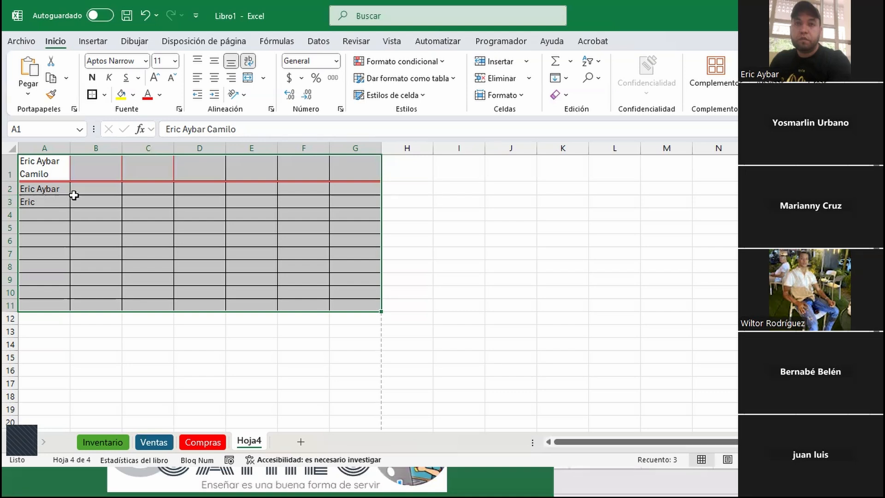
{"action": "left_click", "coordinate": [10, 189]}
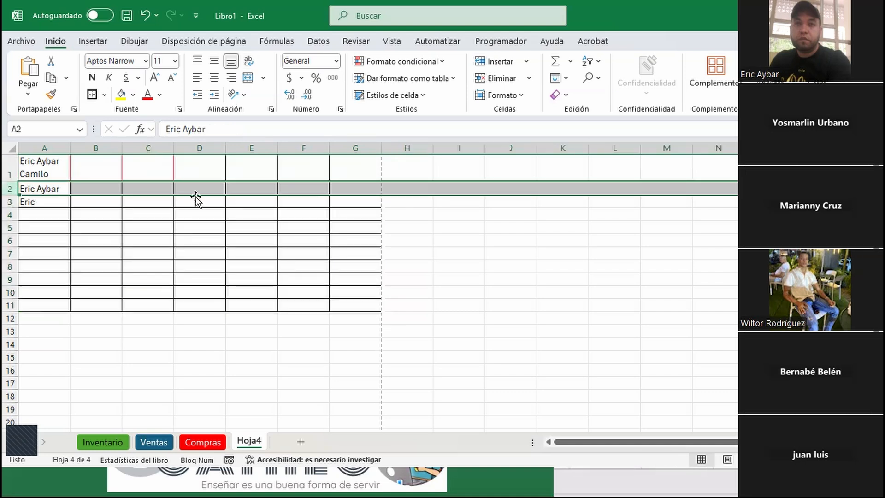
{"action": "left_click", "coordinate": [43, 188]}
{"action": "left_click_drag", "start_coordinate": [43, 189], "coordinate": [345, 191]}
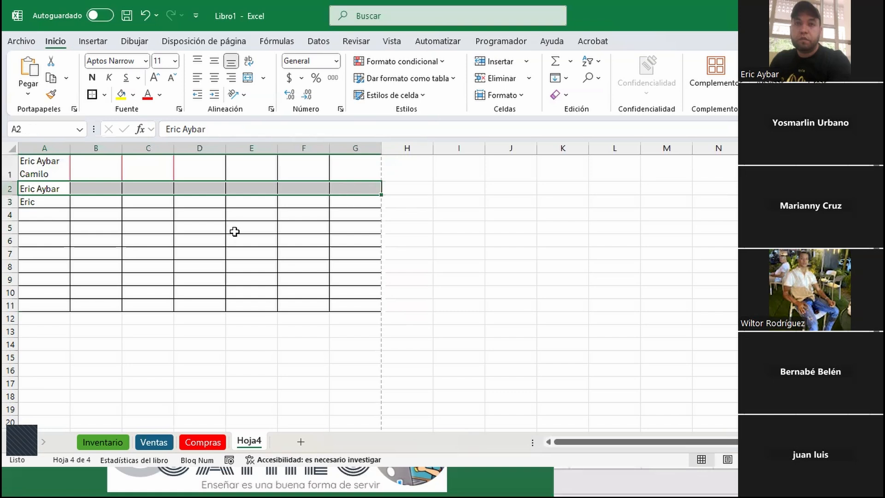
{"action": "left_click", "coordinate": [12, 202]}
{"action": "left_click", "coordinate": [50, 202]}
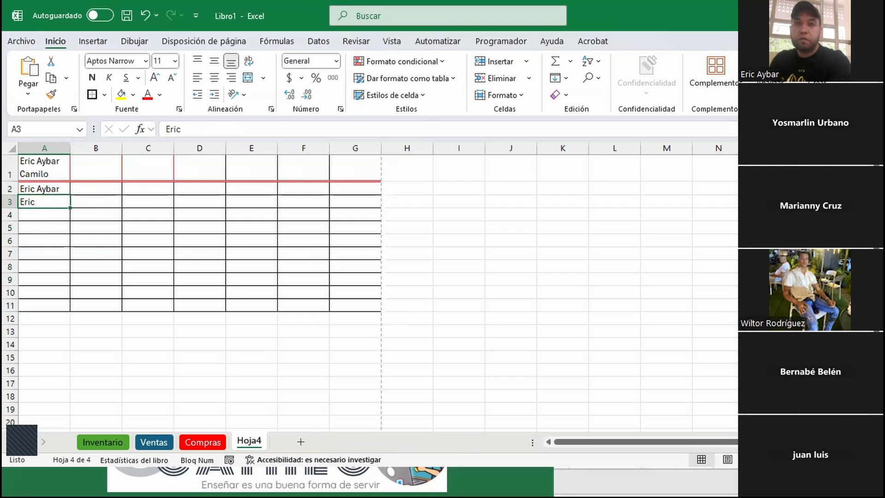
{"action": "left_click", "coordinate": [52, 166]}
{"action": "left_click_drag", "start_coordinate": [97, 164], "coordinate": [107, 311]}
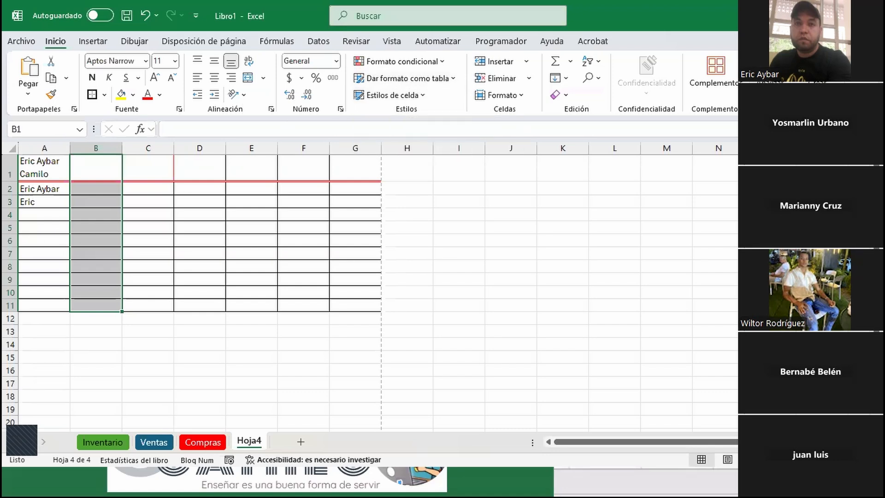
{"action": "left_click", "coordinate": [53, 176]}
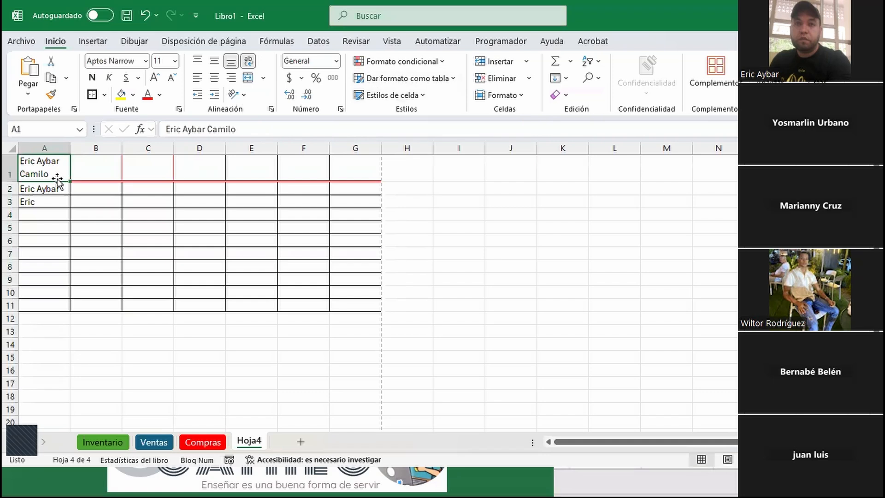
{"action": "key", "text": "shift+Down"}
{"action": "key", "text": "shift+Down"}
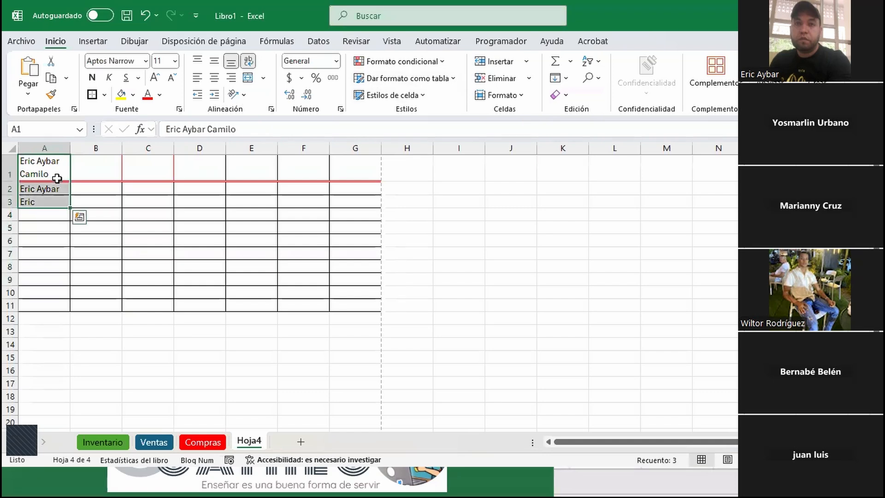
{"action": "left_click", "coordinate": [216, 190]}
{"action": "left_click", "coordinate": [62, 168]}
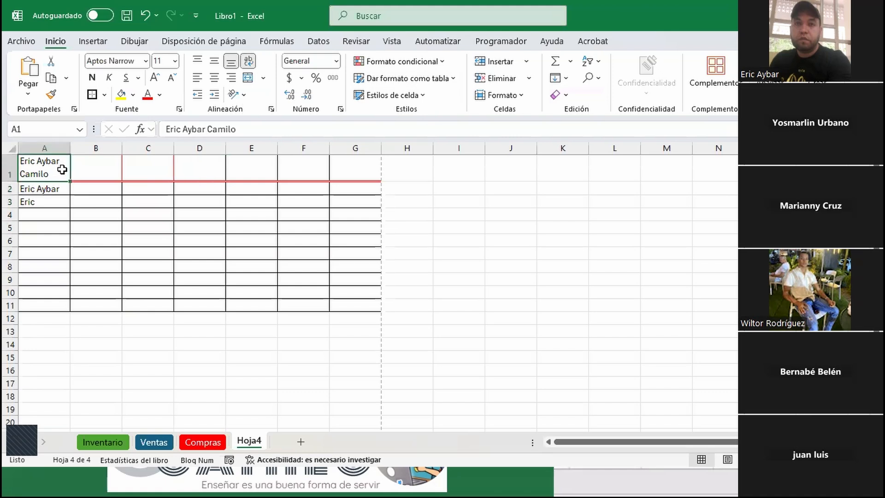
{"action": "key", "text": "shift+Down"}
{"action": "key", "text": "shift+Down"}
{"action": "left_click_drag", "start_coordinate": [62, 170], "coordinate": [354, 305]}
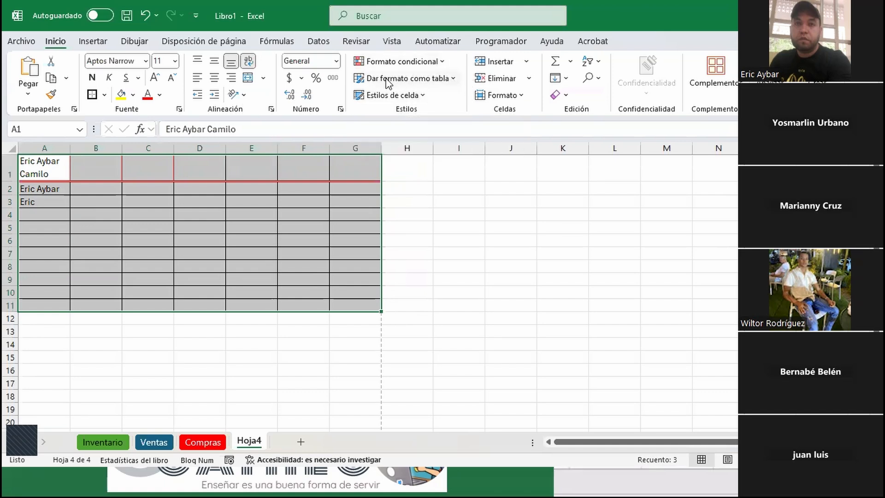
{"action": "left_click", "coordinate": [455, 80]}
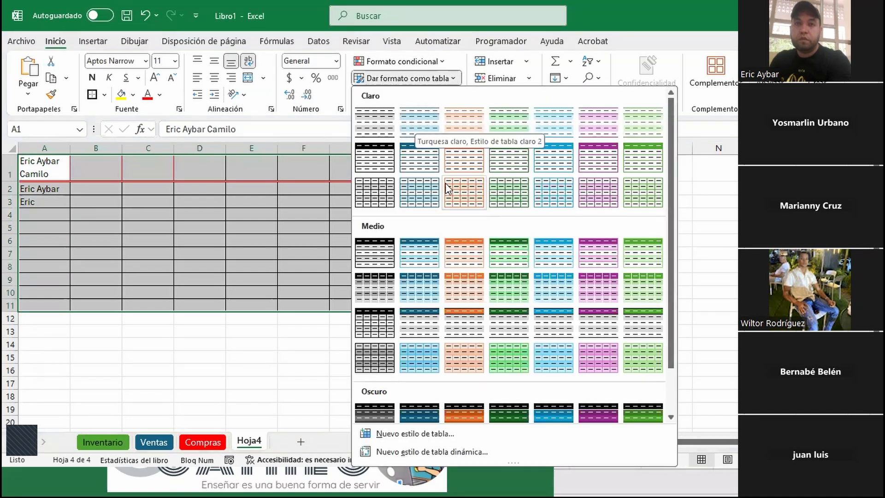
{"action": "left_click", "coordinate": [457, 157]}
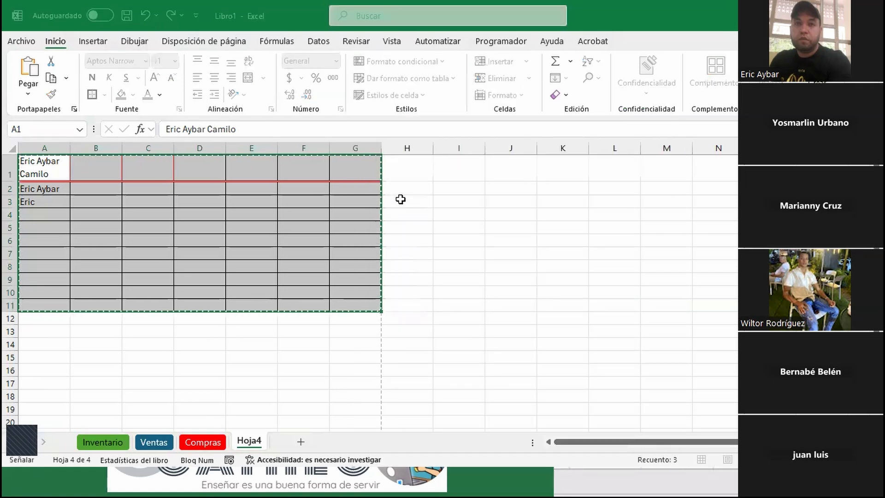
{"action": "key", "text": "Return"}
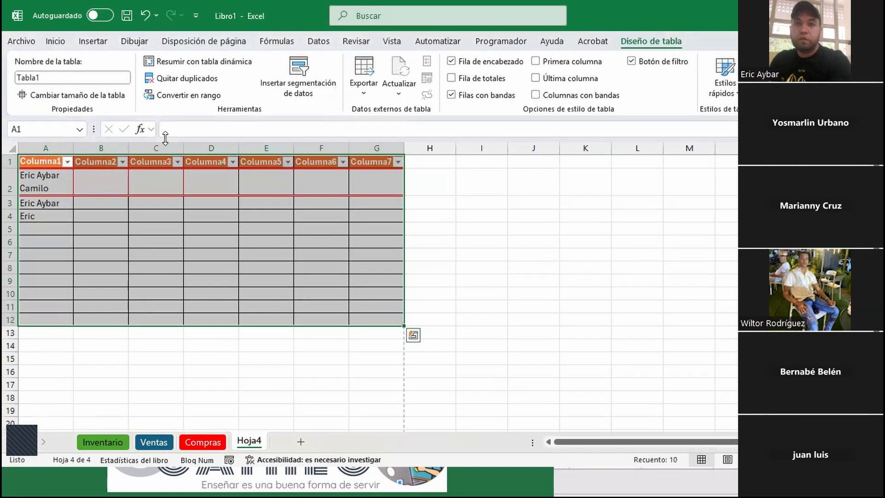
{"action": "left_click", "coordinate": [213, 95]}
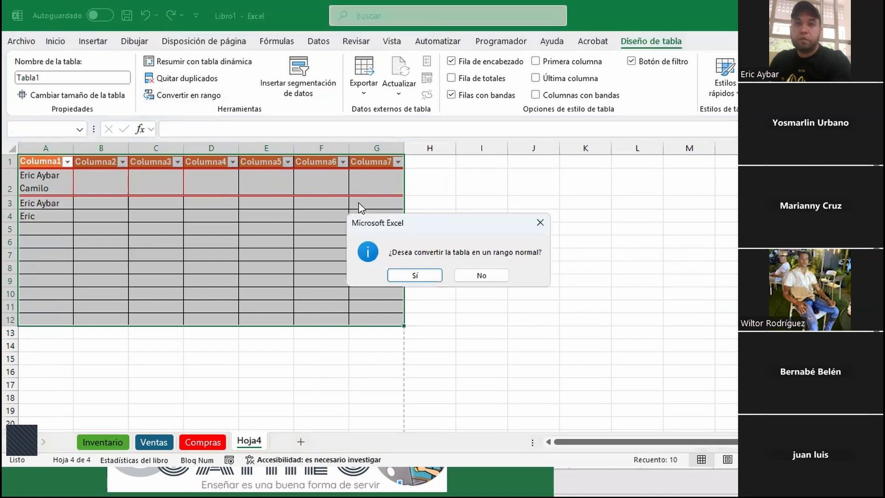
{"action": "left_click", "coordinate": [413, 275]}
{"action": "left_click", "coordinate": [44, 163]}
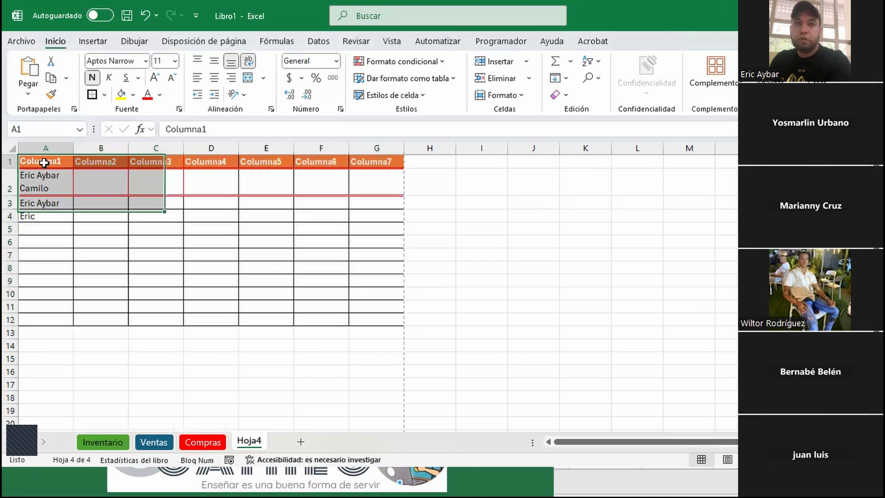
{"action": "left_click", "coordinate": [12, 157]}
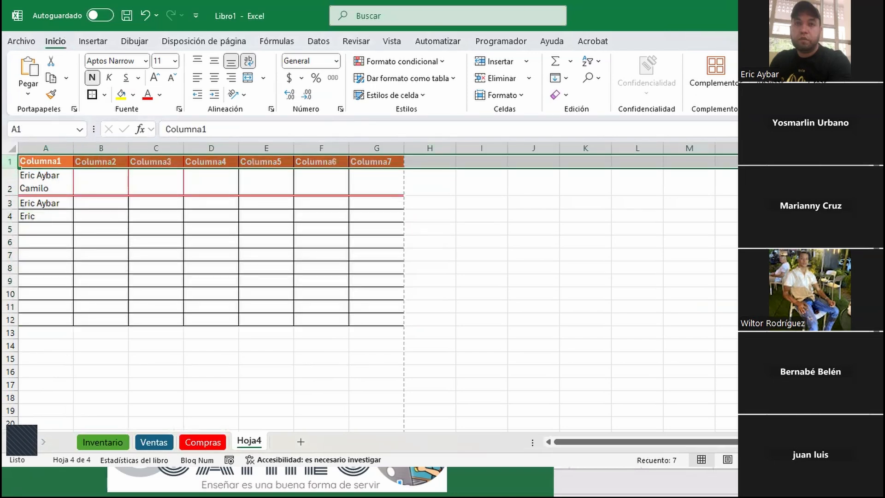
{"action": "key", "text": "ctrl+minus"}
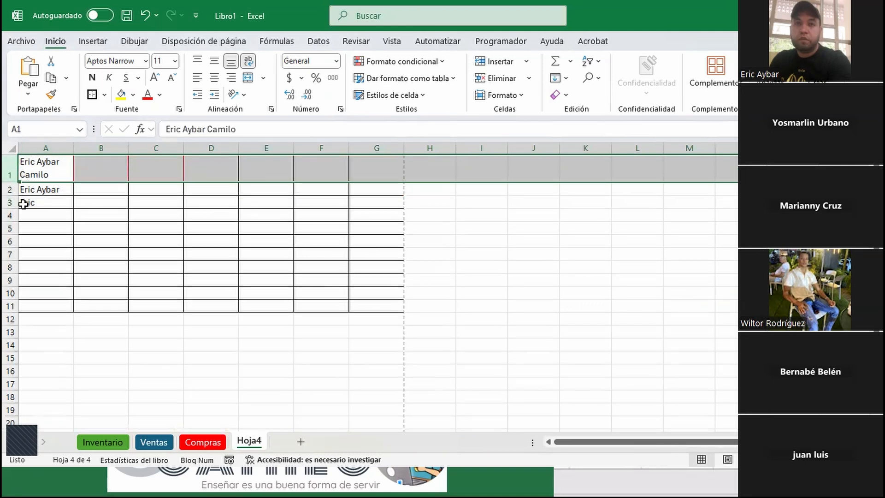
{"action": "left_click", "coordinate": [481, 265]}
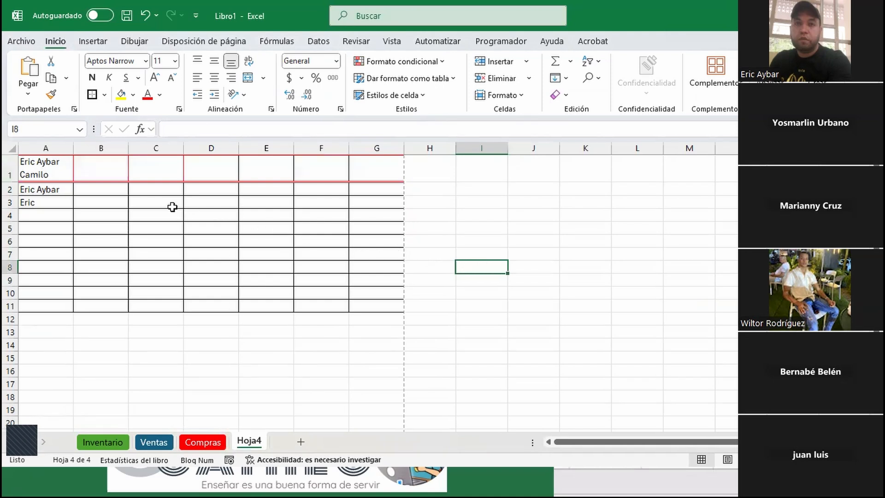
{"action": "left_click", "coordinate": [455, 80]}
{"action": "left_click", "coordinate": [457, 158]}
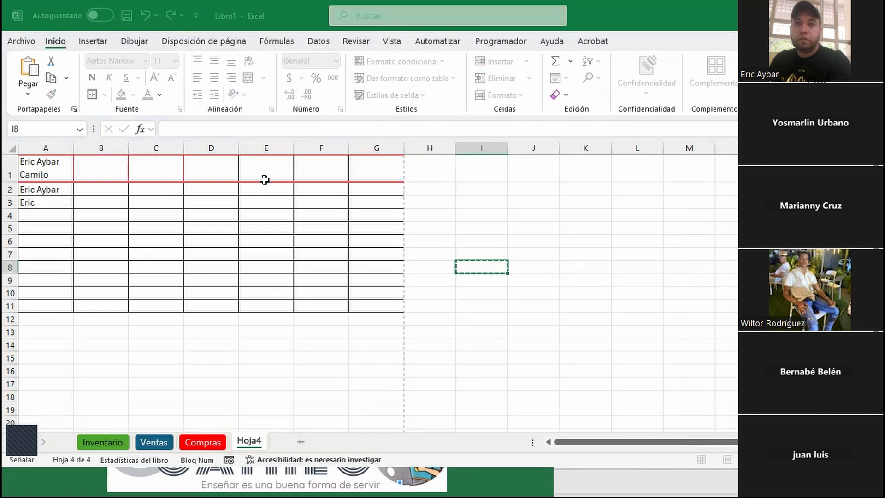
{"action": "key", "text": "Escape"}
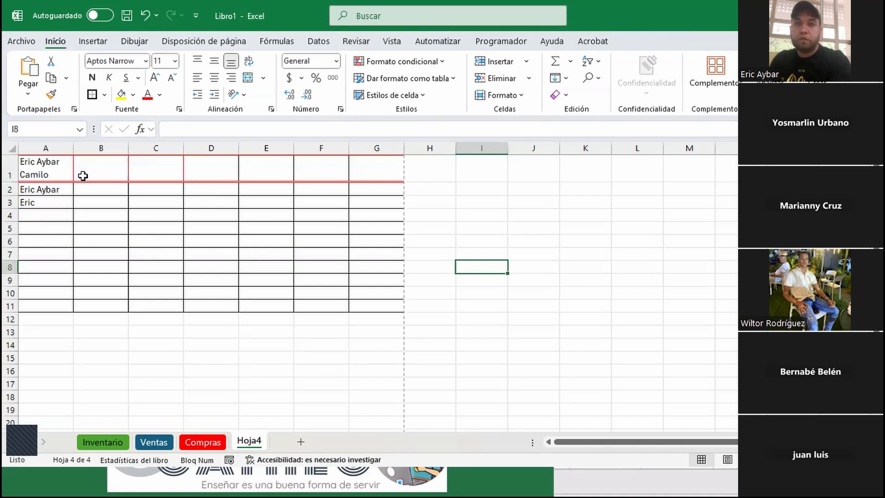
{"action": "left_click", "coordinate": [69, 174]}
{"action": "left_click", "coordinate": [404, 78]}
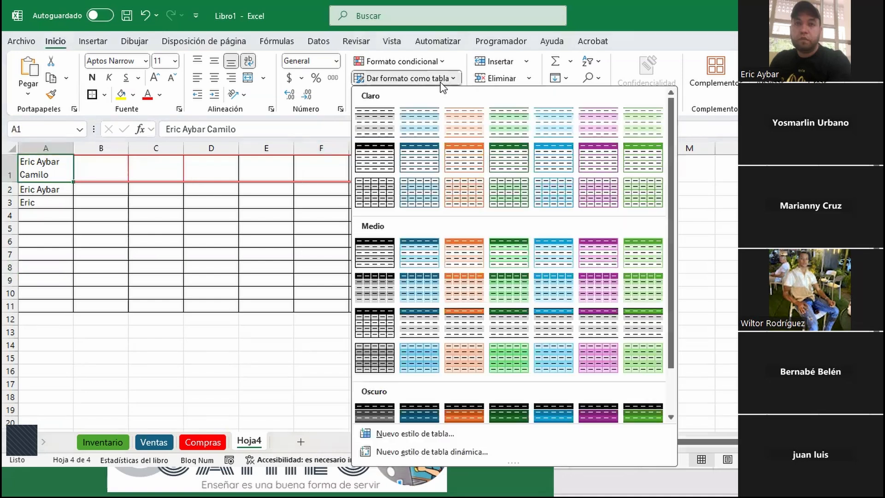
{"action": "left_click", "coordinate": [466, 261]}
{"action": "key", "text": "Return"}
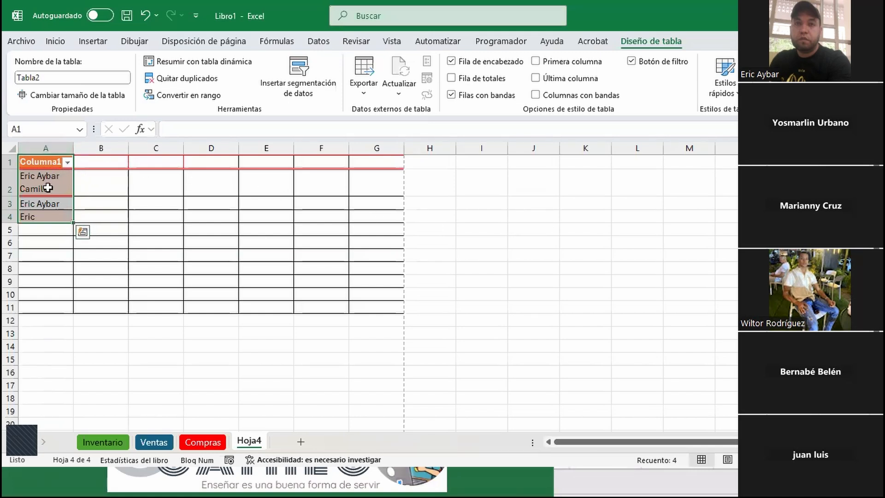
{"action": "key", "text": "ctrl+z"}
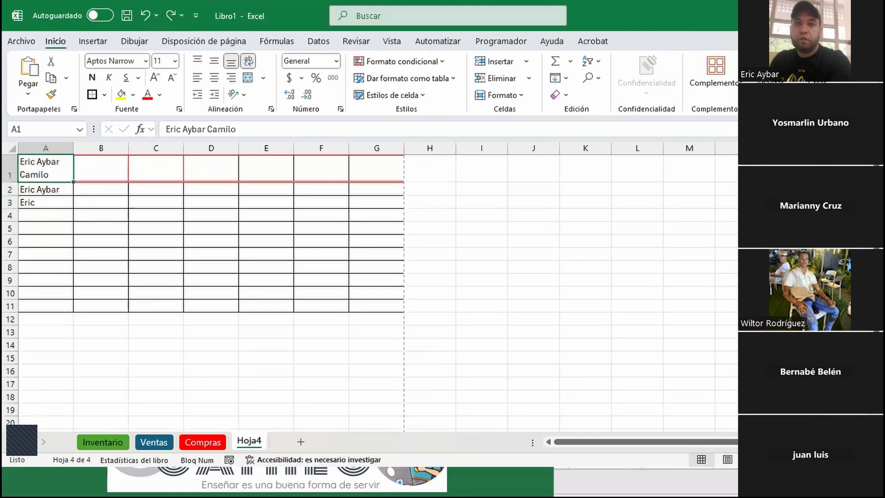
Delete the old bordered grid A1:G12 as entire columns, leaving Hoja4 empty
{"action": "left_click_drag", "start_coordinate": [44, 172], "coordinate": [377, 320]}
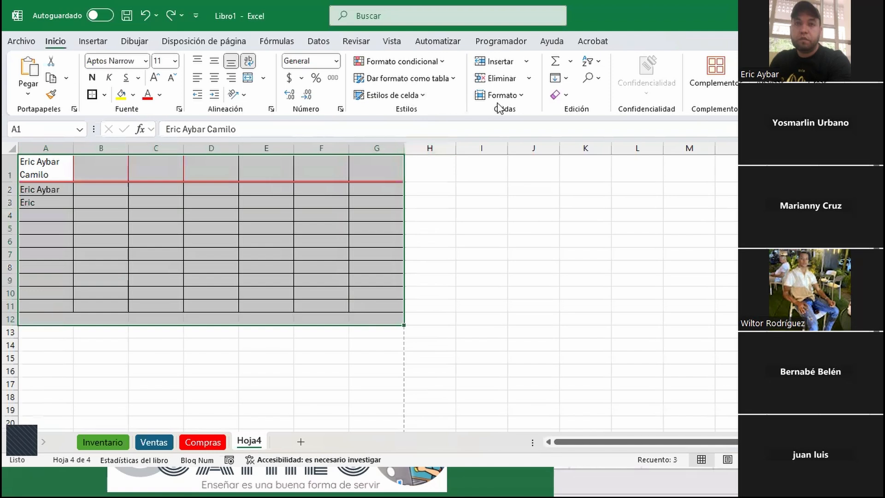
{"action": "left_click", "coordinate": [529, 79]}
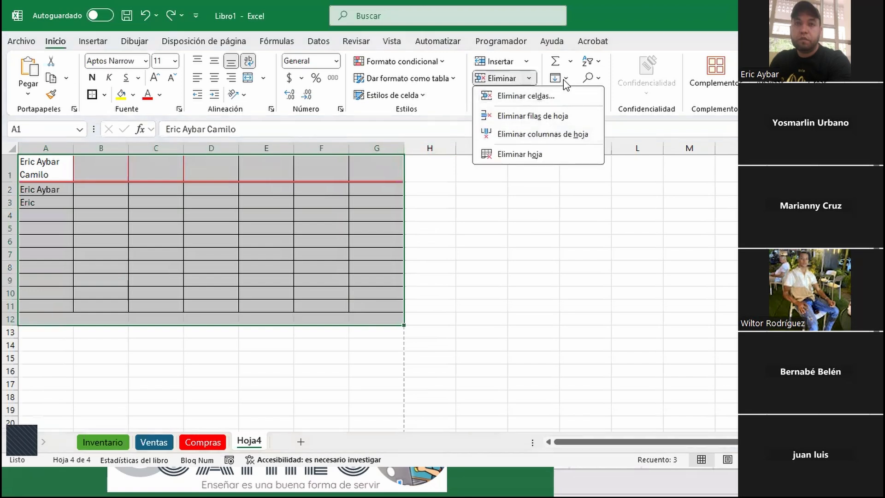
{"action": "left_click", "coordinate": [554, 98]}
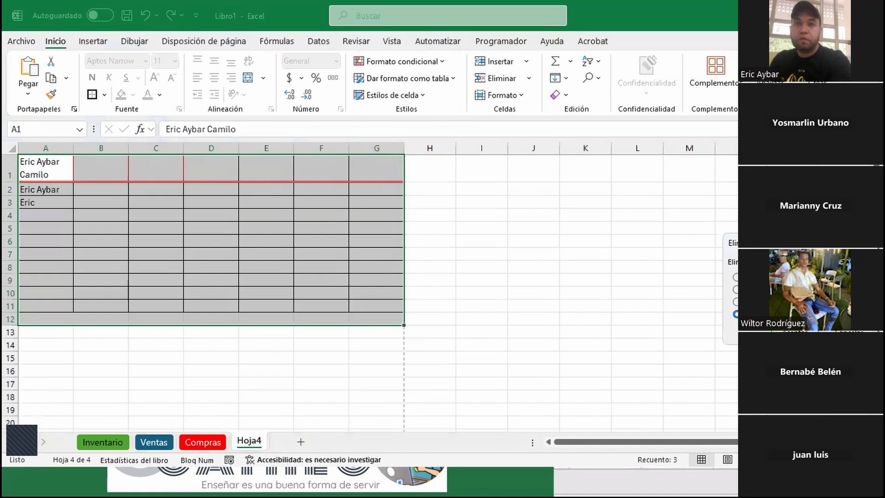
{"action": "key", "text": "Return"}
{"action": "left_click", "coordinate": [306, 213]}
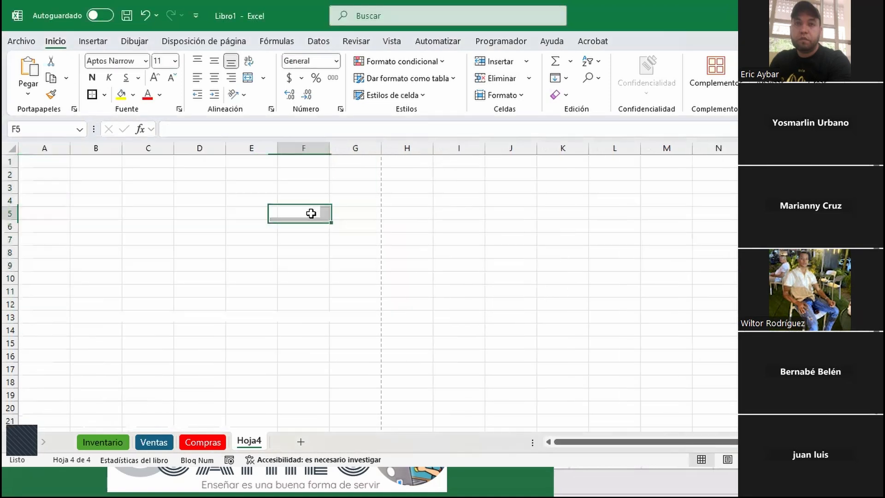
Enter the headers Nombres, Apellidos and Dirección in A1:C1
{"action": "left_click", "coordinate": [33, 162]}
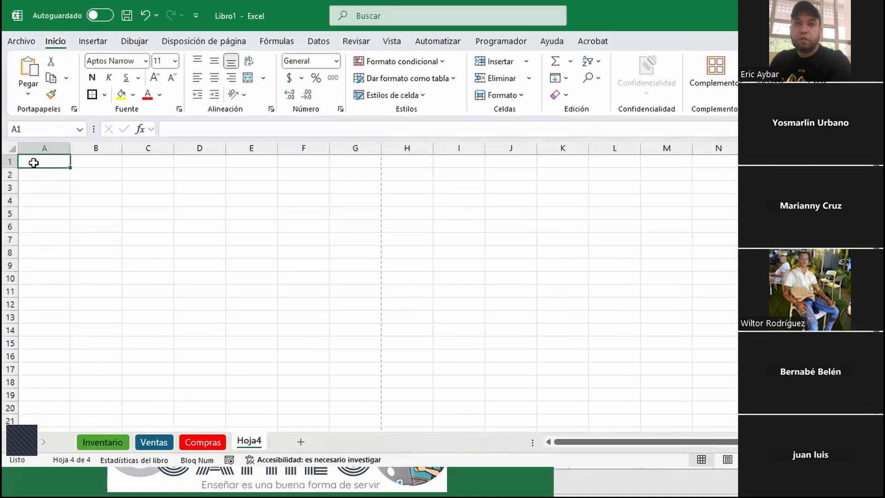
{"action": "type", "text": "Nombres"}
{"action": "key", "text": "Tab"}
{"action": "type", "text": "A"}
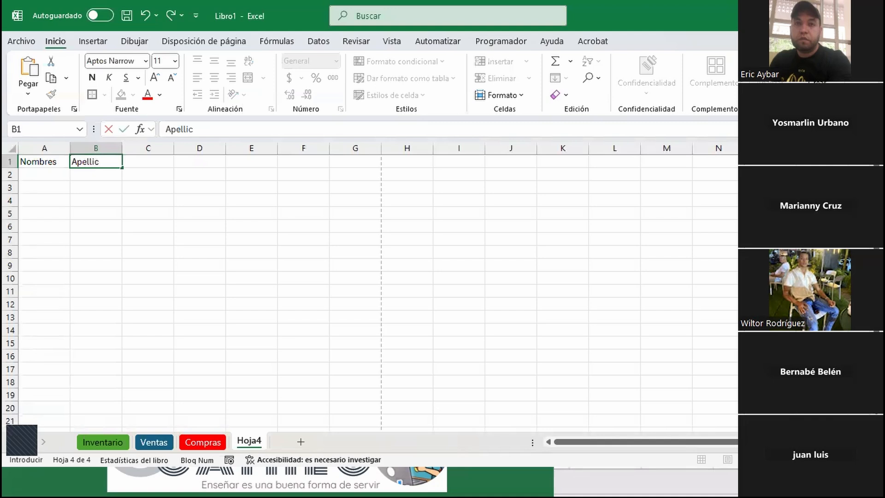
{"action": "type", "text": "pellidos"}
{"action": "key", "text": "Tab"}
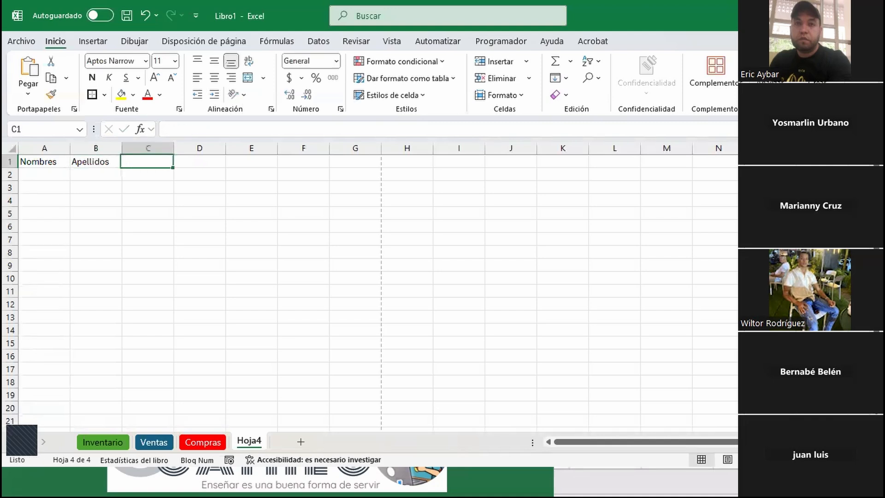
{"action": "type", "text": "Dir"}
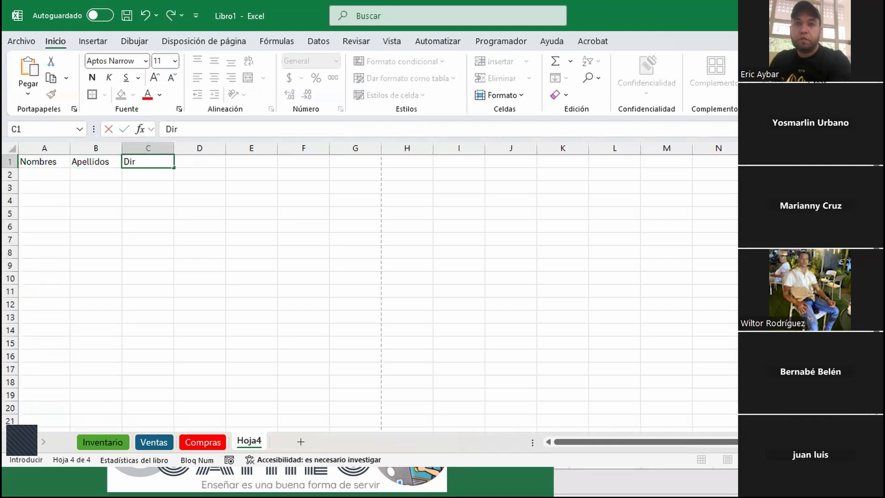
{"action": "type", "text": "ección"}
{"action": "key", "text": "Tab"}
Add Teléfono, Sexo and Departamento in D1:F1 and autofit column F
{"action": "type", "text": "Te"}
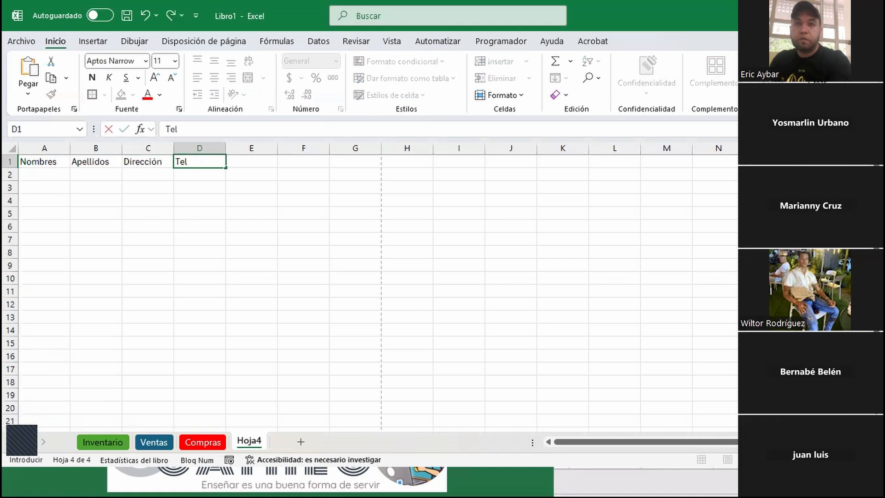
{"action": "type", "text": "léfono"}
{"action": "key", "text": "Tab"}
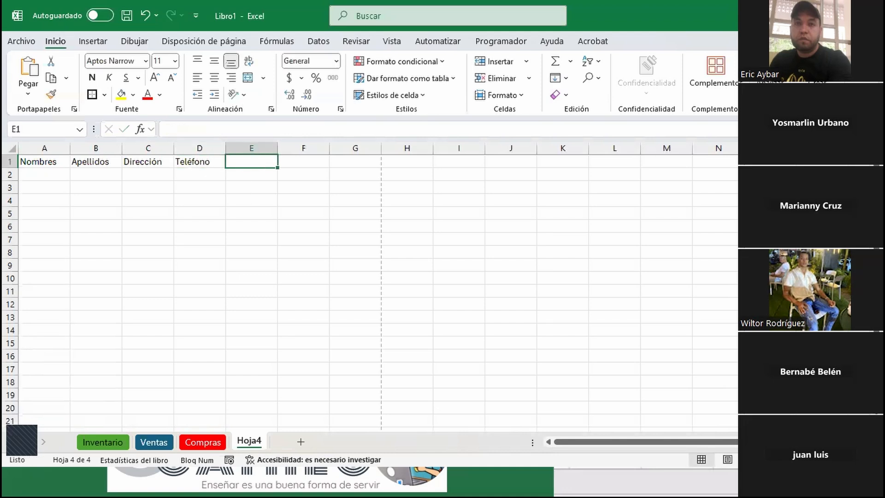
{"action": "type", "text": "Sexo"}
{"action": "key", "text": "Tab"}
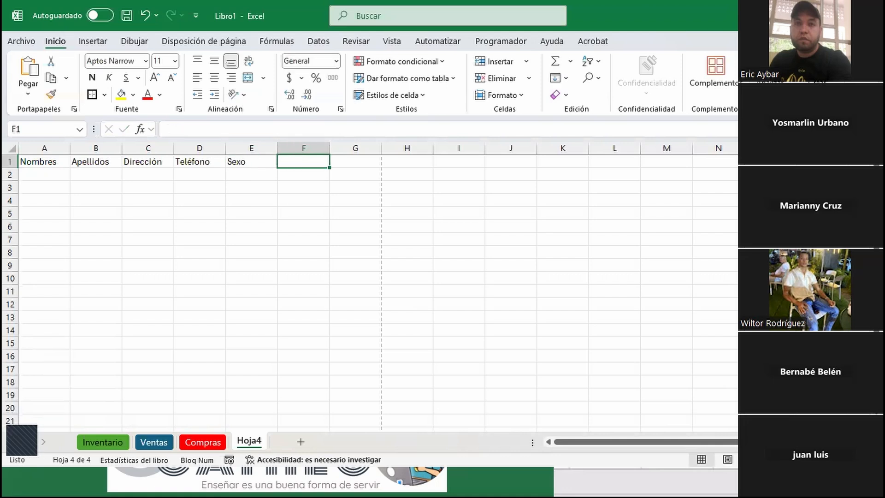
{"action": "type", "text": "Departamento"}
{"action": "key", "text": "Tab"}
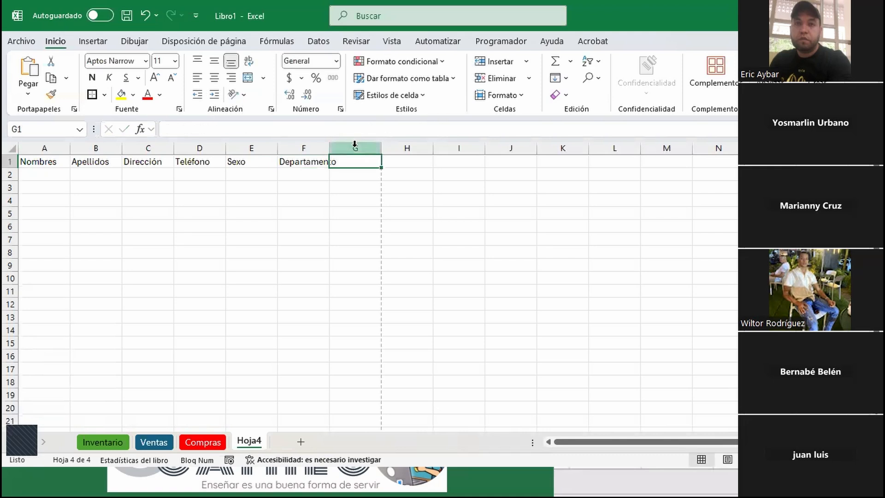
{"action": "double_click", "coordinate": [335, 147]}
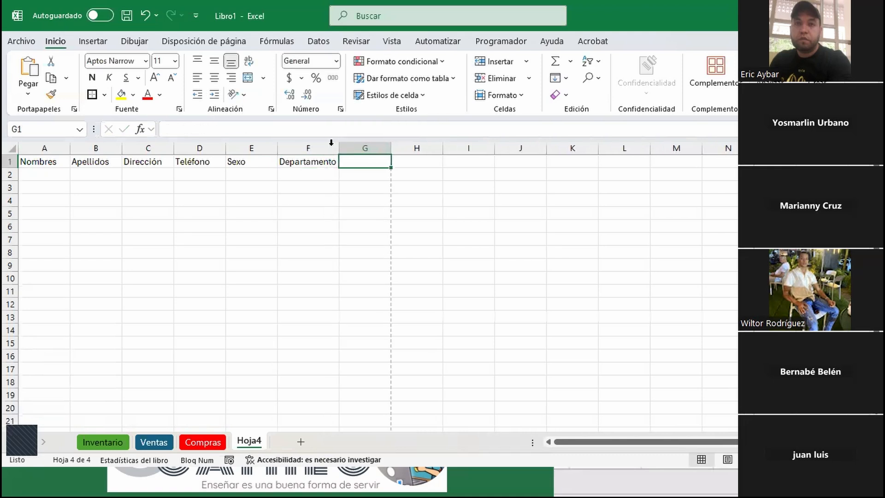
{"action": "left_click", "coordinate": [42, 173]}
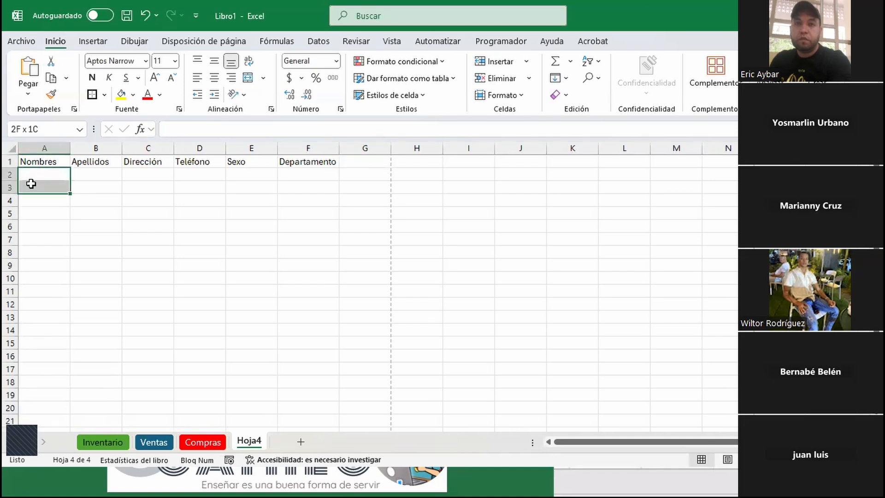
Fill all of A2:F11 with a sample full name using Ctrl+Enter
{"action": "left_click_drag", "start_coordinate": [46, 174], "coordinate": [324, 296]}
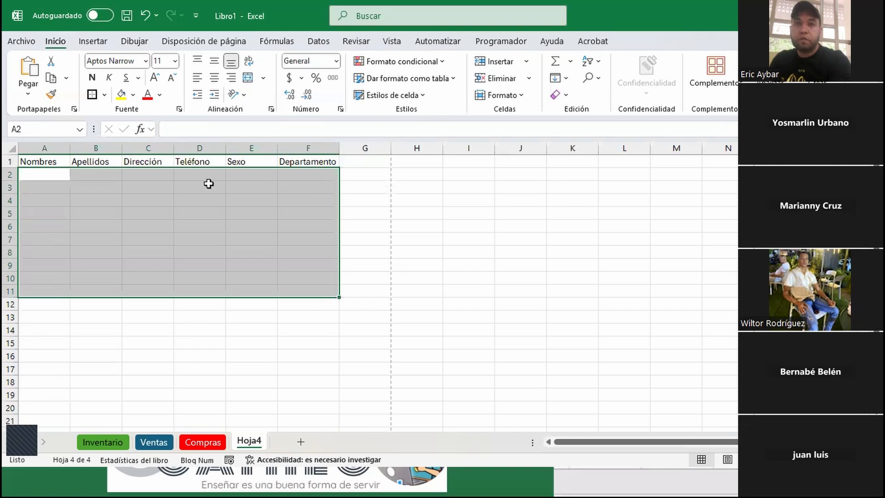
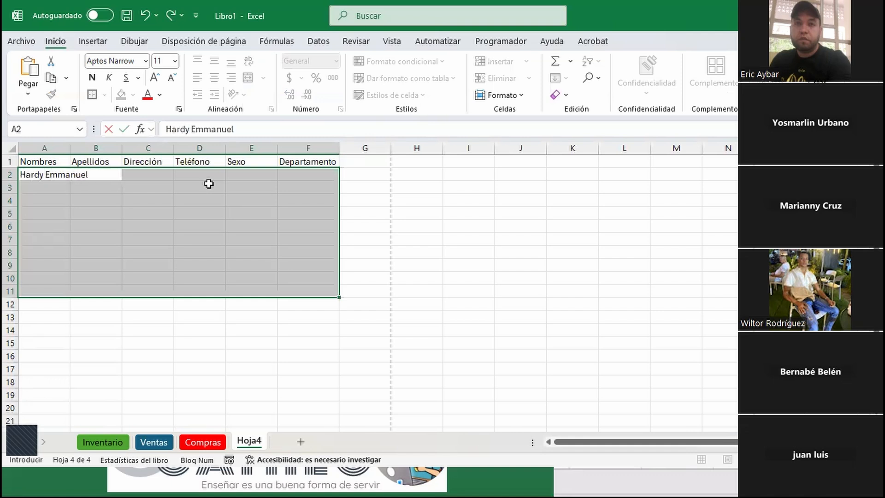
{"action": "key", "text": "ctrl+Return"}
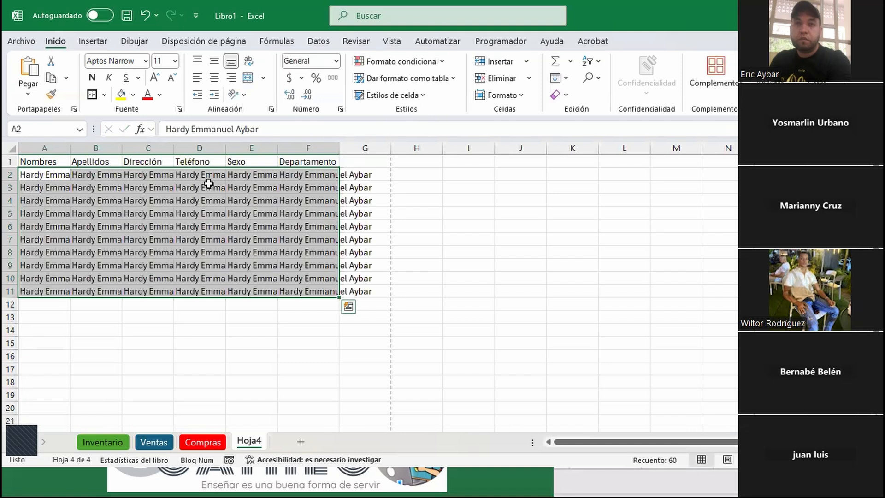
Autofit columns F back through A so every name in the table fits
{"action": "double_click", "coordinate": [338, 148]}
{"action": "double_click", "coordinate": [277, 149]}
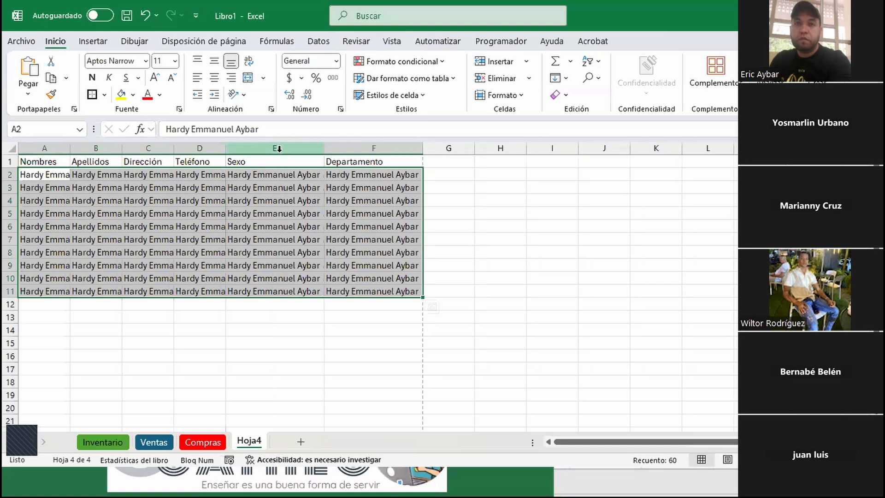
{"action": "double_click", "coordinate": [225, 148]}
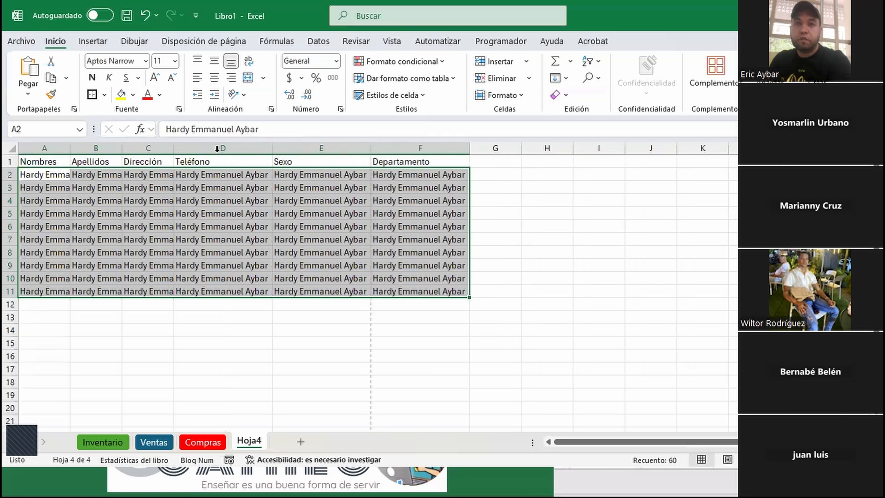
{"action": "double_click", "coordinate": [174, 148]}
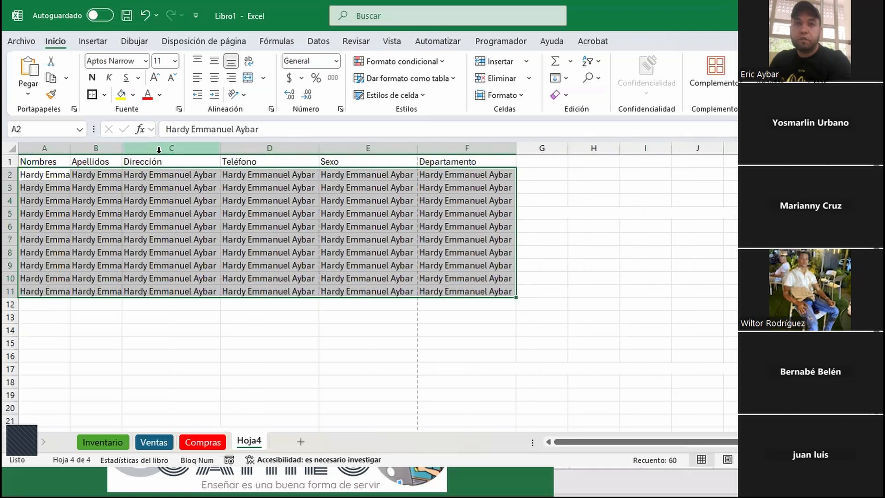
{"action": "left_click_drag", "start_coordinate": [123, 148], "coordinate": [127, 149]}
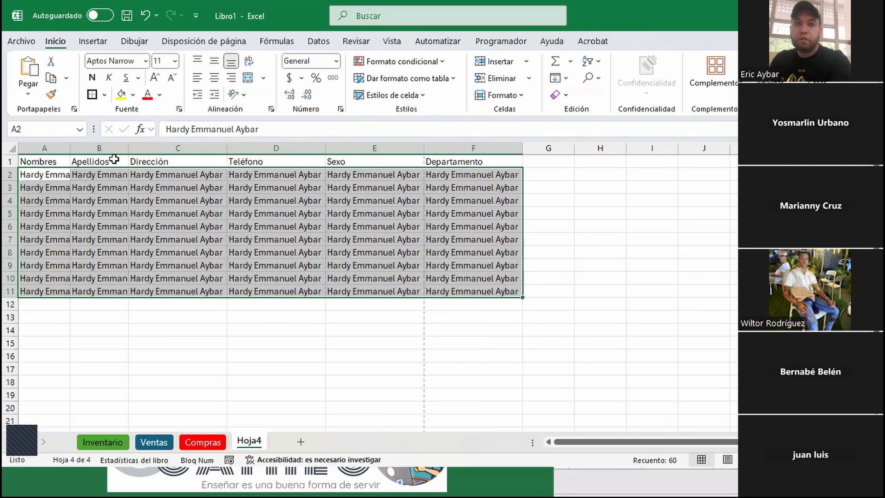
{"action": "double_click", "coordinate": [126, 145]}
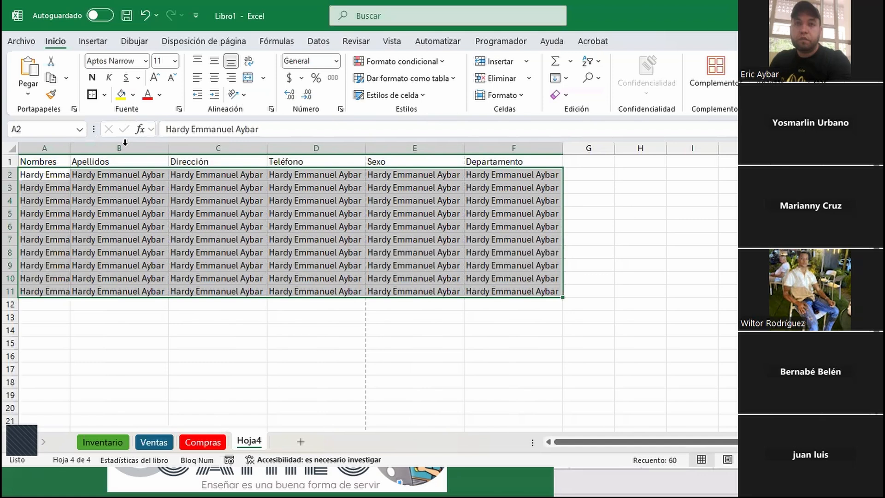
{"action": "double_click", "coordinate": [70, 148]}
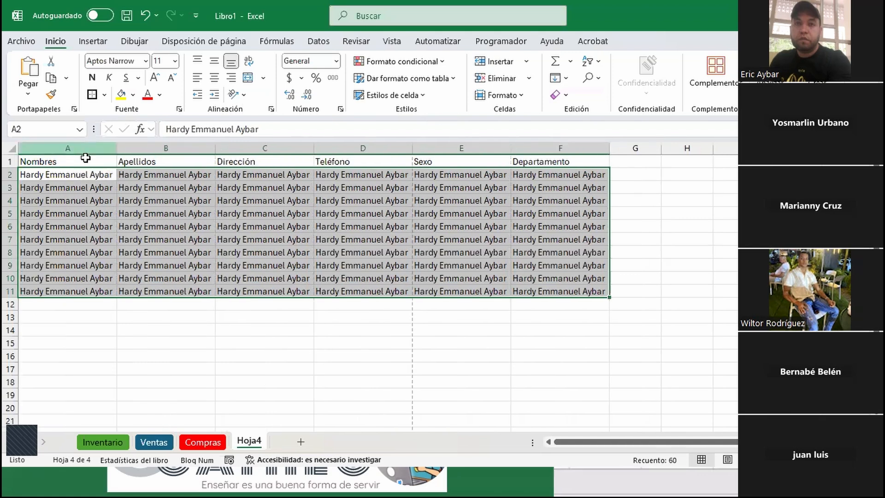
{"action": "left_click", "coordinate": [187, 43]}
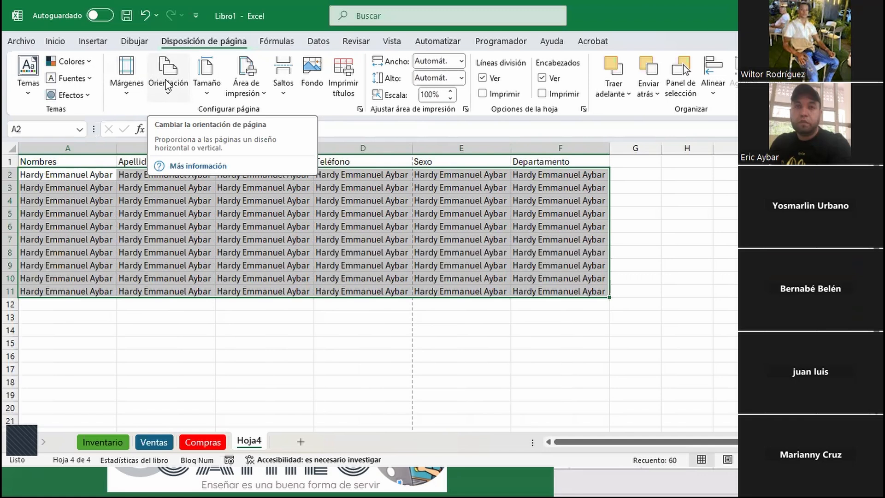
Set the page orientation to Horizontal (landscape)
{"action": "left_click", "coordinate": [169, 90]}
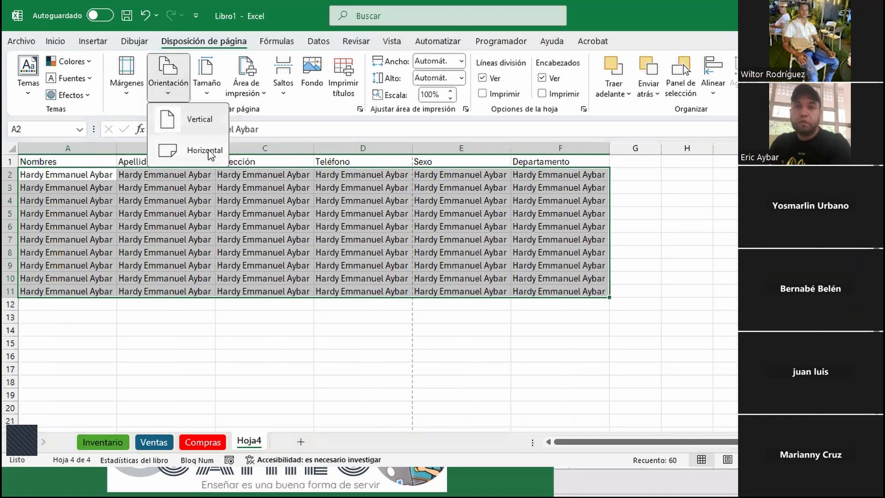
{"action": "left_click", "coordinate": [205, 151]}
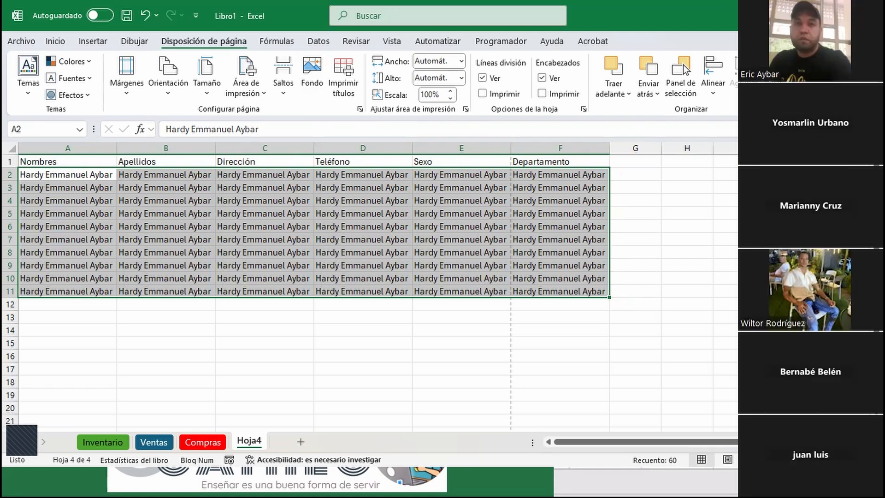
Format A1:F11 as a blue medium-style table with headers, creating Tabla3
{"action": "left_click", "coordinate": [93, 184]}
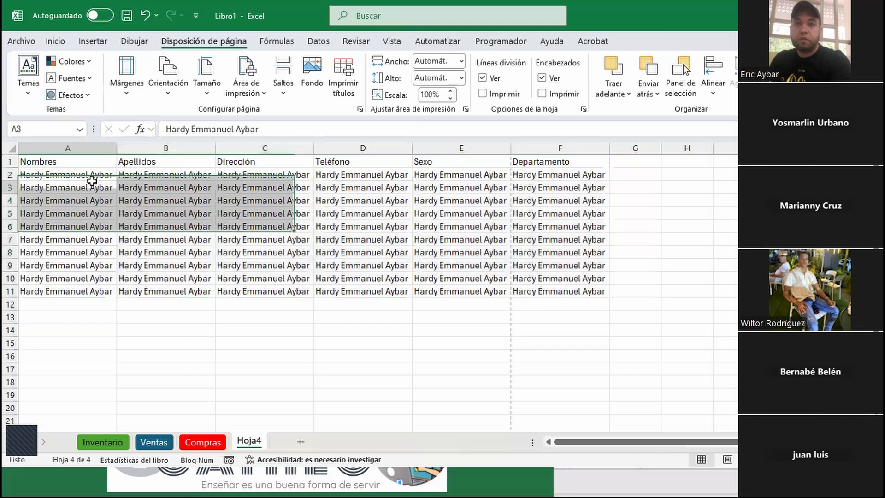
{"action": "left_click", "coordinate": [72, 175]}
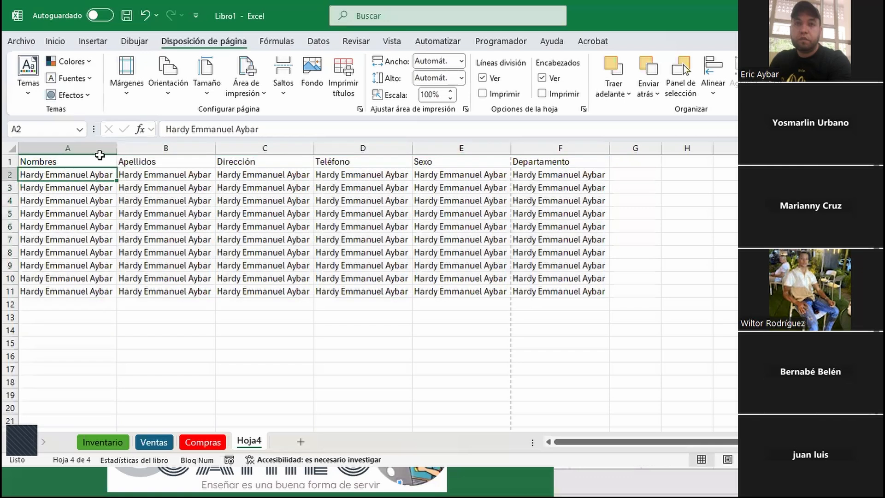
{"action": "left_click", "coordinate": [50, 46]}
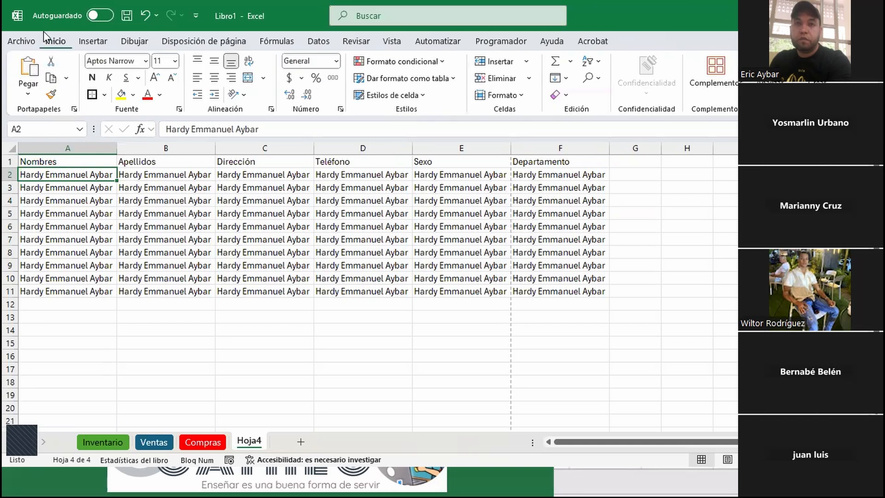
{"action": "left_click", "coordinate": [454, 81]}
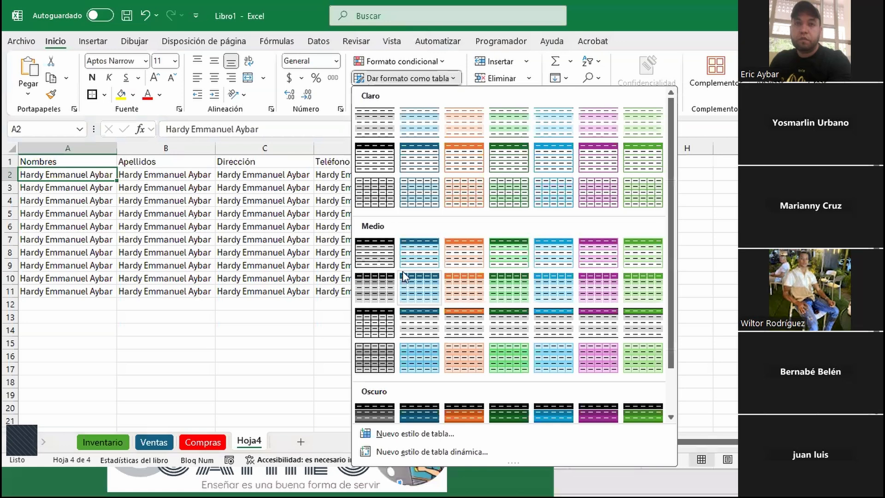
{"action": "left_click", "coordinate": [408, 239]}
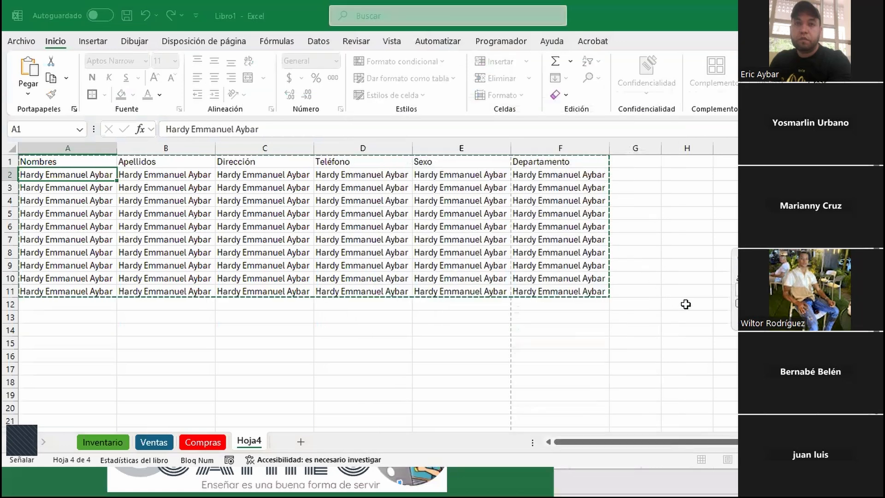
{"action": "left_click", "coordinate": [739, 302]}
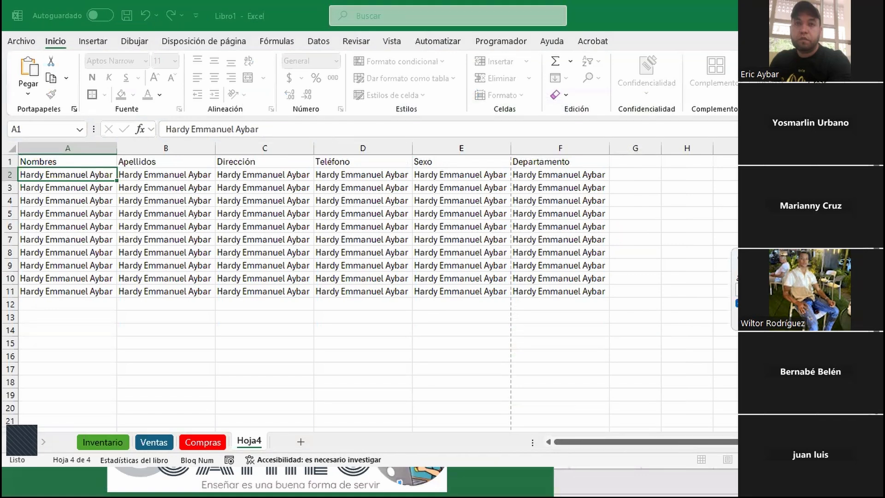
{"action": "left_click_drag", "start_coordinate": [788, 257], "coordinate": [447, 256]}
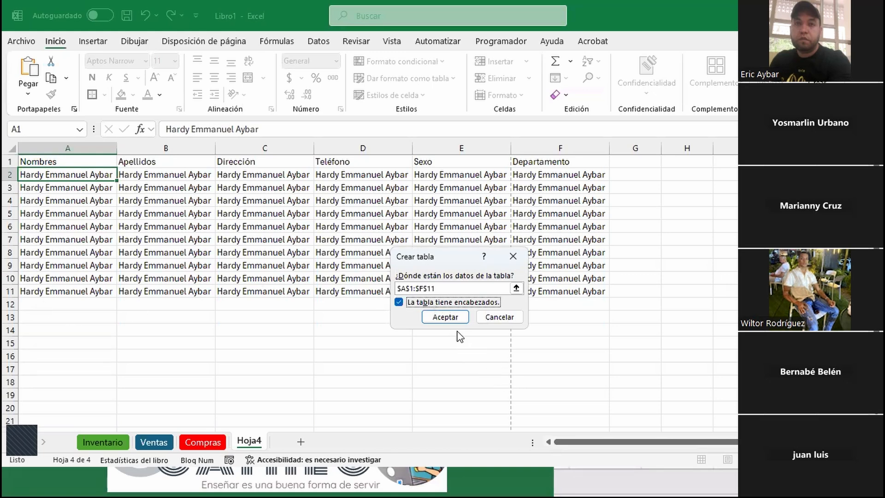
{"action": "left_click", "coordinate": [444, 317]}
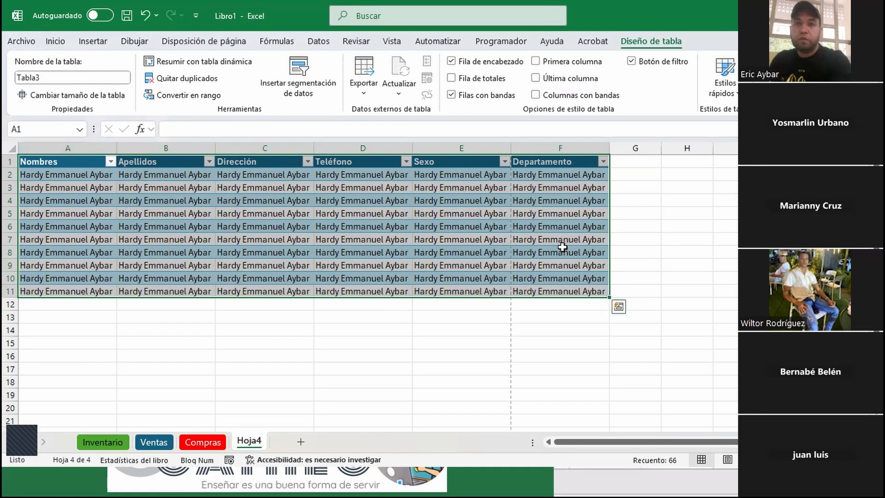
{"action": "left_click", "coordinate": [75, 160]}
{"action": "left_click", "coordinate": [184, 162]}
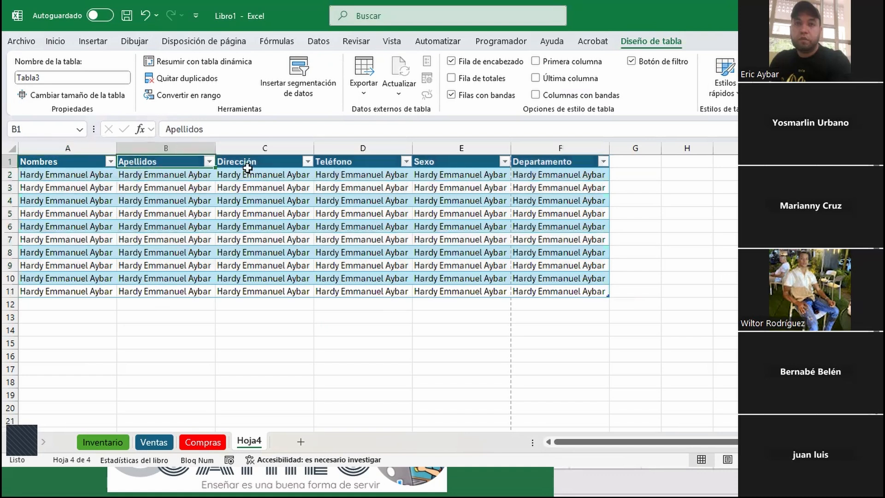
{"action": "left_click", "coordinate": [248, 166]}
{"action": "left_click", "coordinate": [359, 164]}
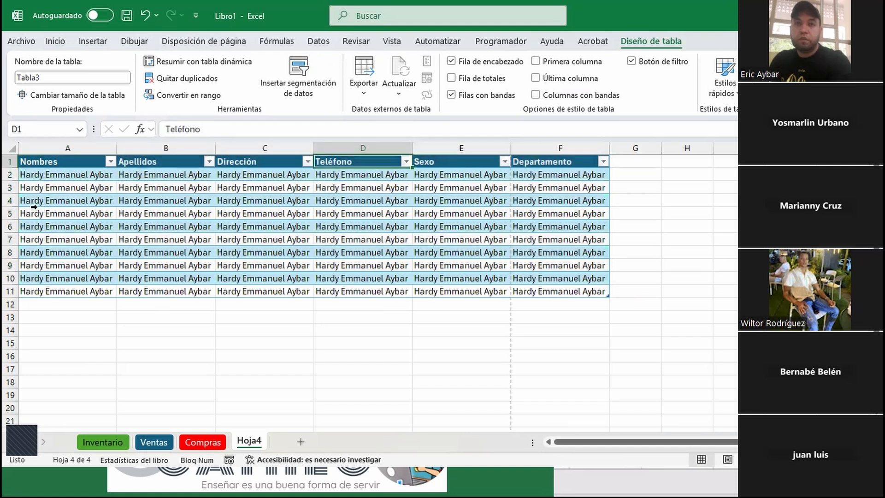
{"action": "left_click", "coordinate": [10, 175]}
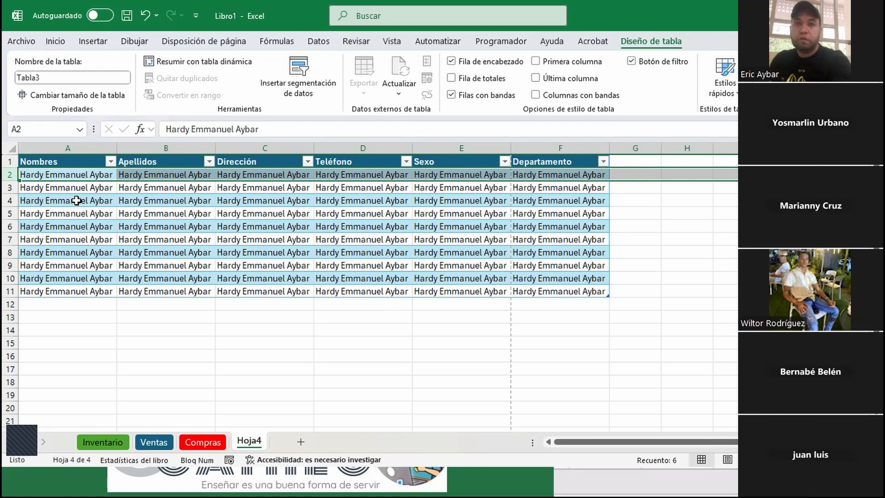
{"action": "left_click", "coordinate": [76, 200]}
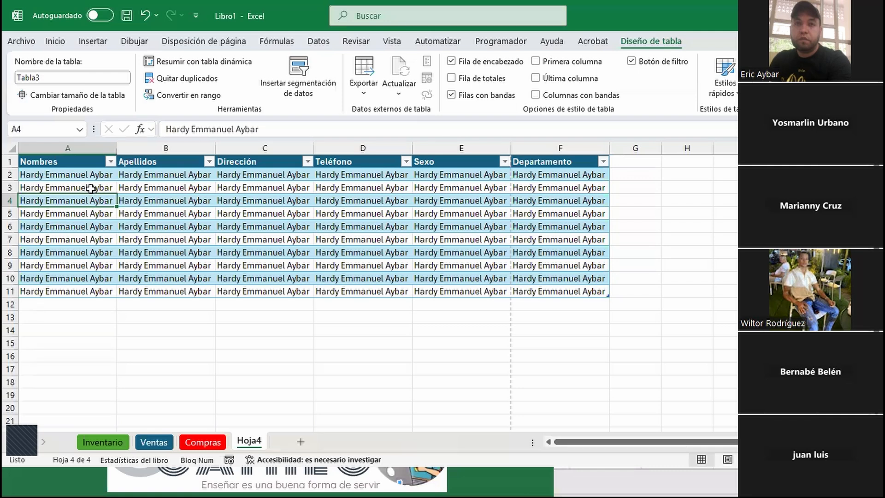
{"action": "left_click", "coordinate": [9, 174]}
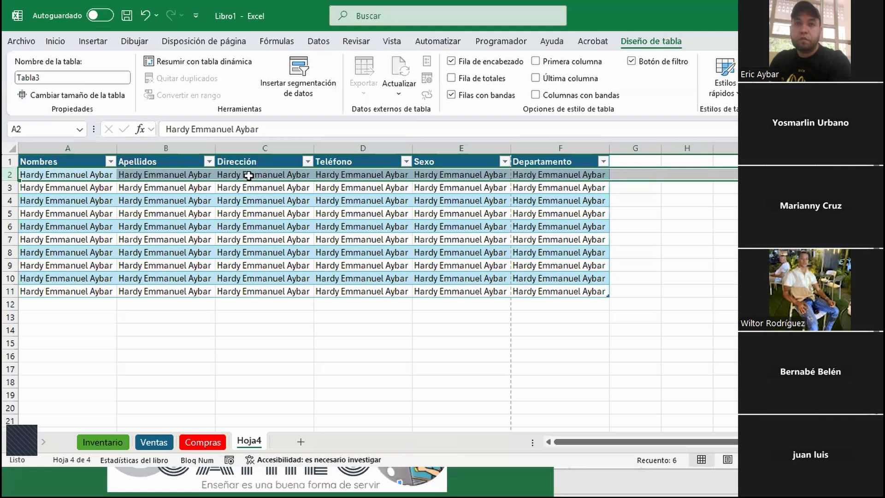
{"action": "left_click", "coordinate": [167, 154]}
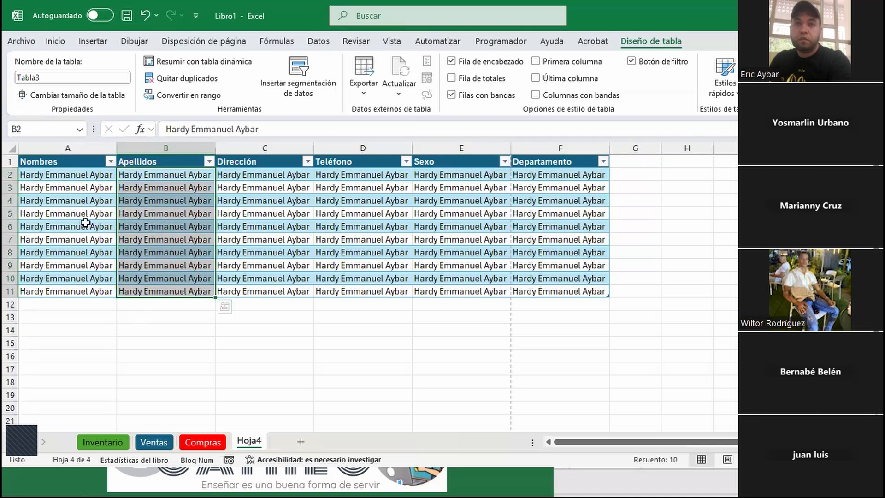
{"action": "left_click", "coordinate": [66, 175]}
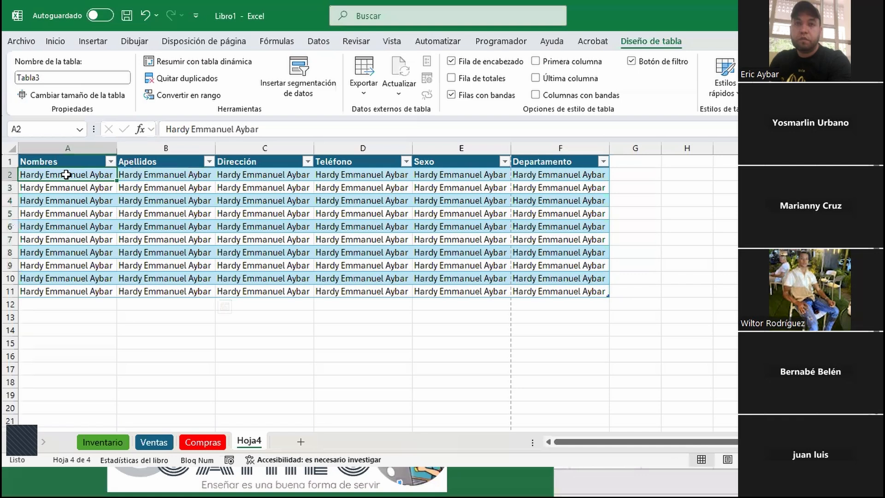
{"action": "left_click", "coordinate": [36, 317]}
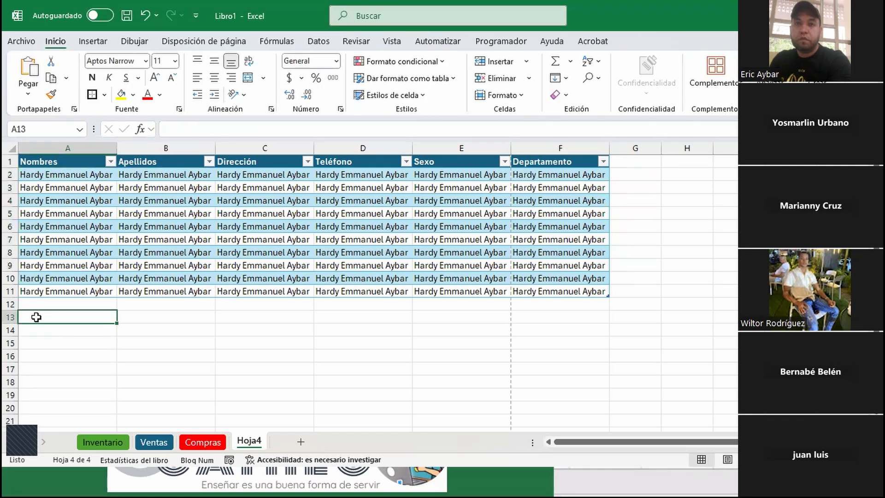
Fill A13:F17 with the sample full name, then select the whole table
{"action": "left_click_drag", "start_coordinate": [36, 317], "coordinate": [557, 366]}
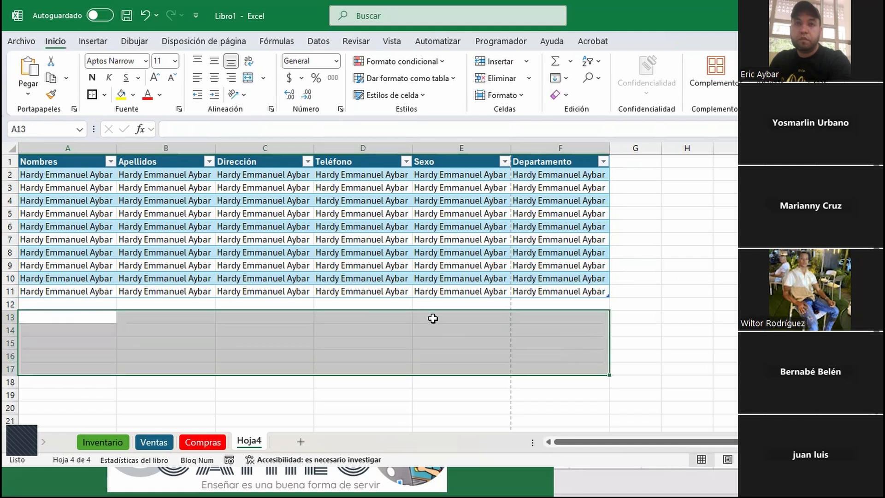
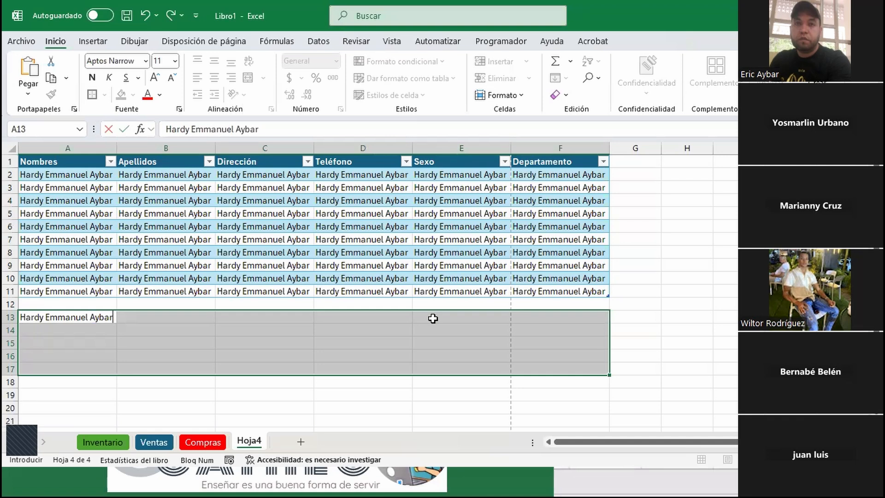
{"action": "key", "text": "ctrl+Return"}
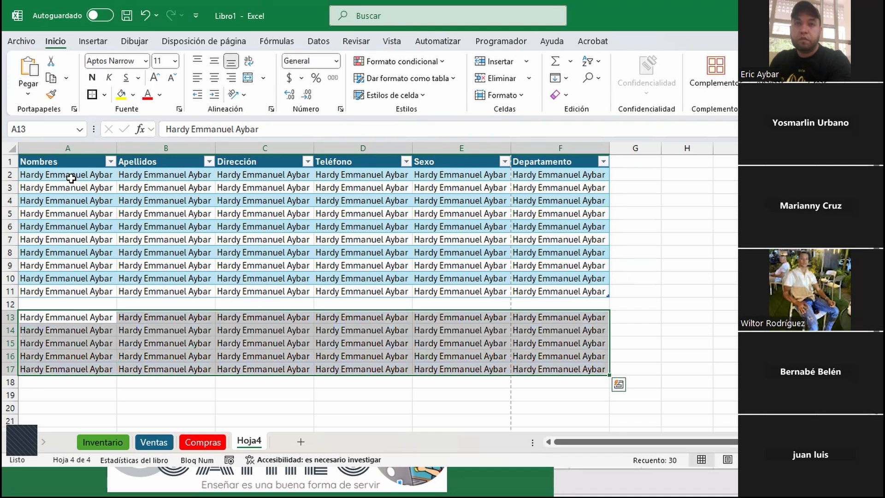
{"action": "left_click", "coordinate": [55, 174]}
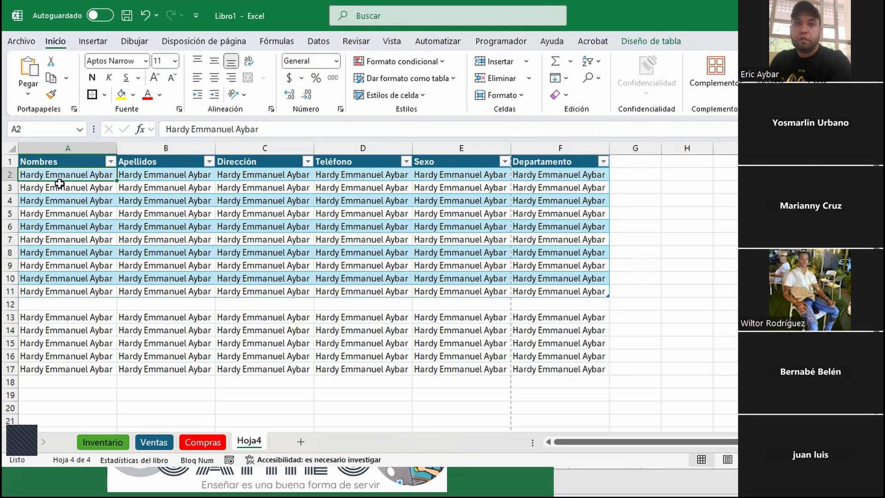
{"action": "key", "text": "ctrl+a"}
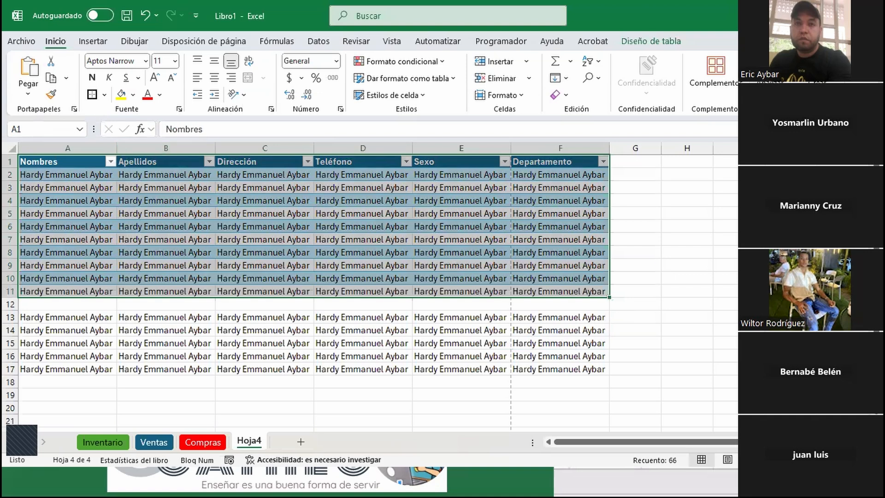
Insert blank rows at row 12 and type a new person's full name in A12
{"action": "left_click", "coordinate": [10, 304]}
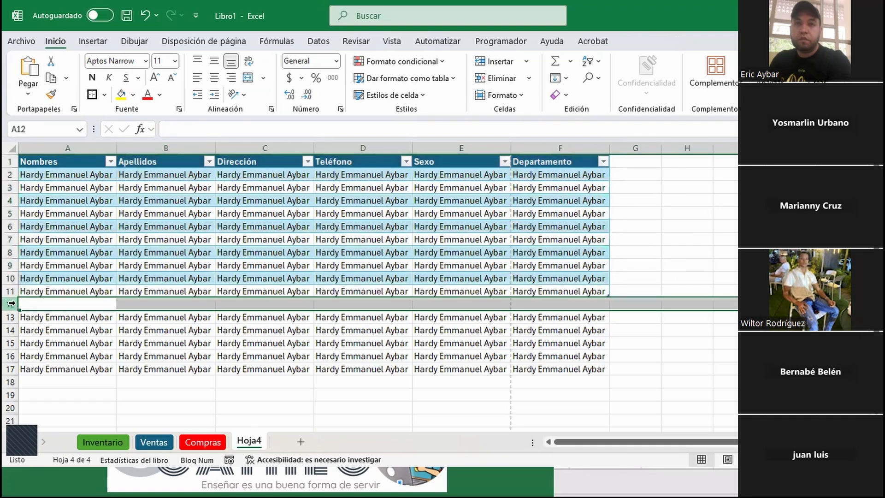
{"action": "key", "text": "ctrl+plus"}
{"action": "key", "text": "ctrl+plus"}
{"action": "key", "text": "ctrl+plus"}
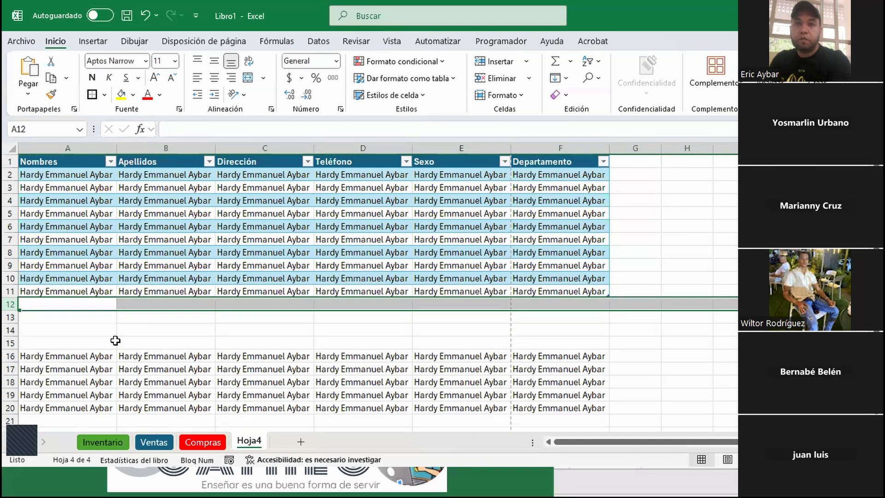
{"action": "left_click", "coordinate": [82, 303]}
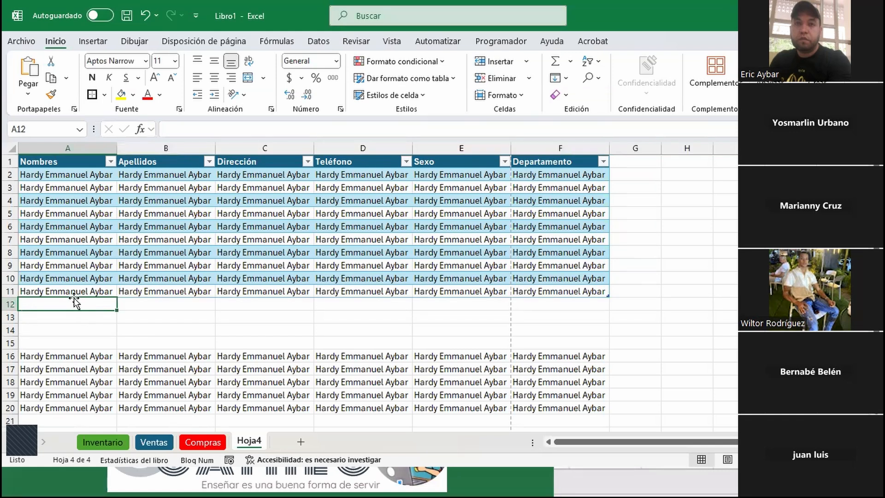
{"action": "type", "text": "Eric Aybar Camilo"}
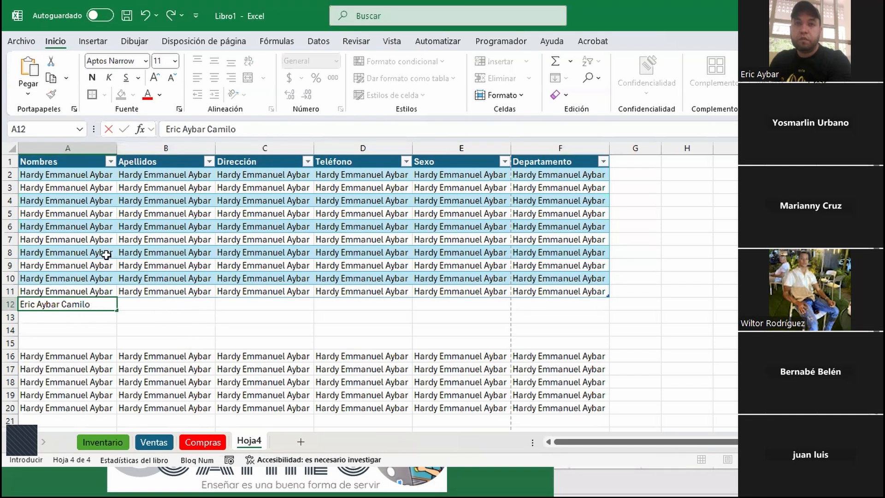
Copy the new name from A12 across A12:F14, extending the table to row 14
{"action": "key", "text": "Return"}
{"action": "left_click", "coordinate": [96, 301]}
{"action": "left_click_drag", "start_coordinate": [117, 310], "coordinate": [598, 336]}
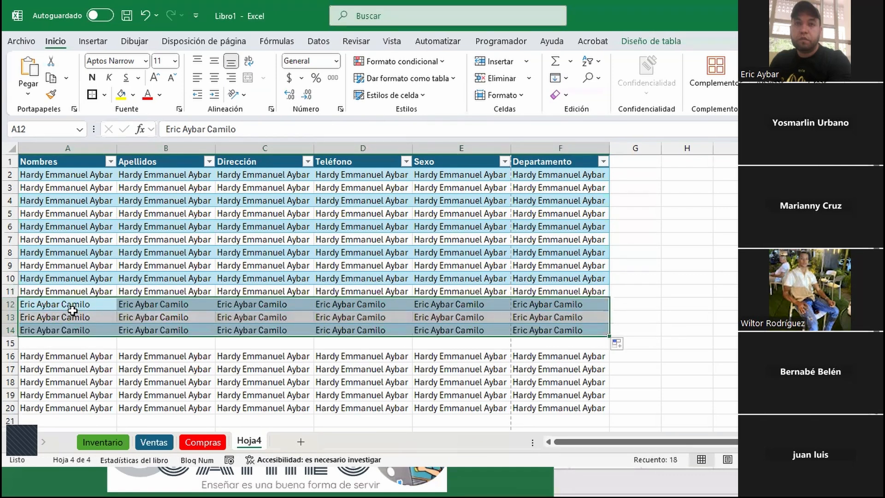
{"action": "left_click", "coordinate": [687, 276]}
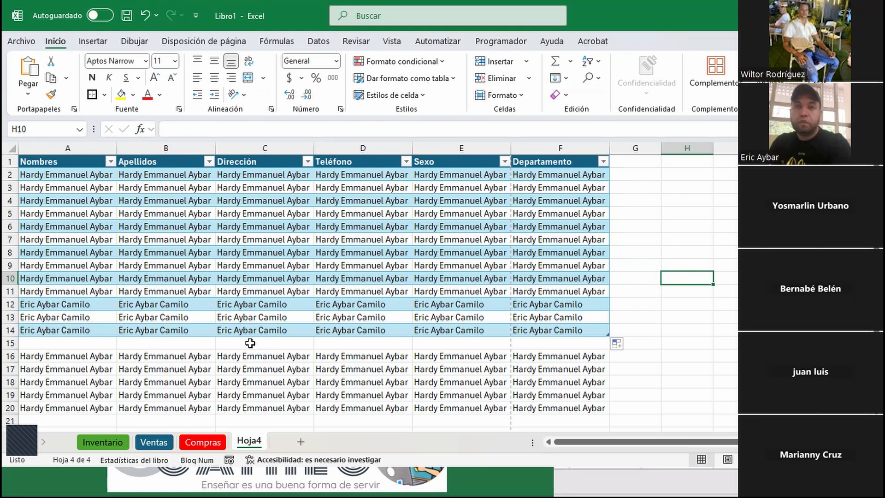
{"action": "scroll", "coordinate": [250, 343], "scroll_direction": "down", "scroll_amount": 2}
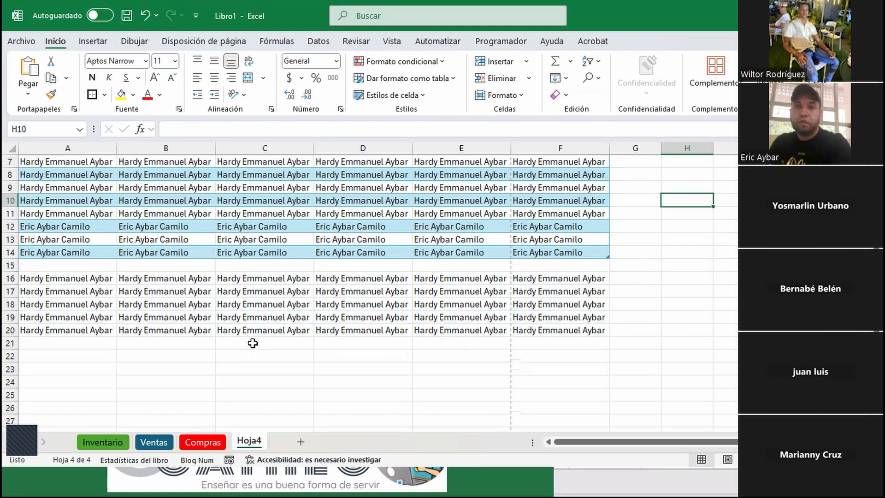
{"action": "left_click", "coordinate": [74, 342]}
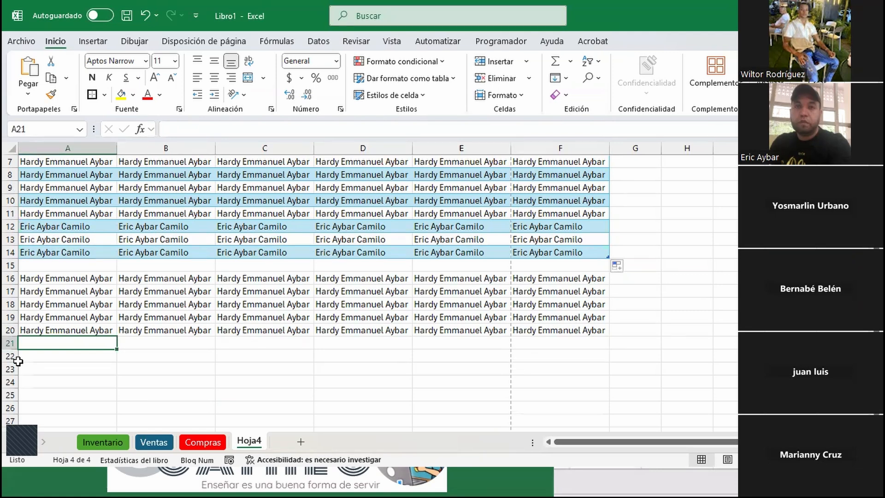
{"action": "key", "text": "ctrl"}
{"action": "key", "text": "ctrl"}
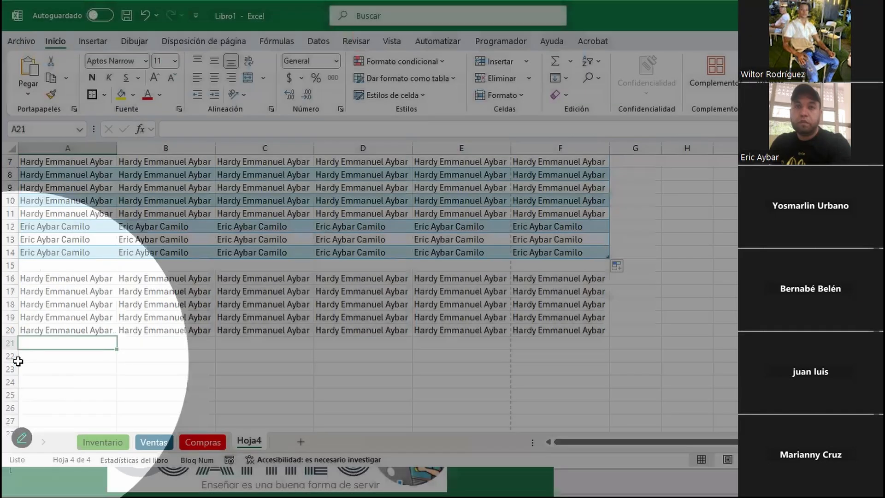
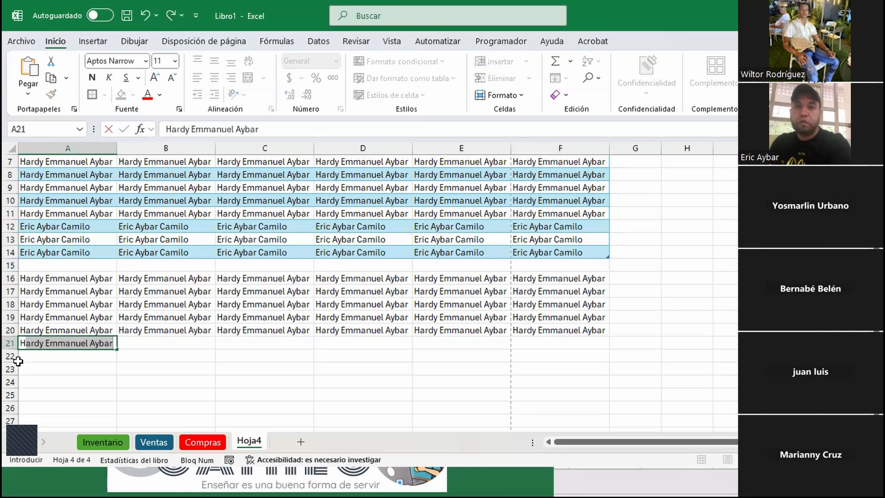
{"action": "key", "text": "Return"}
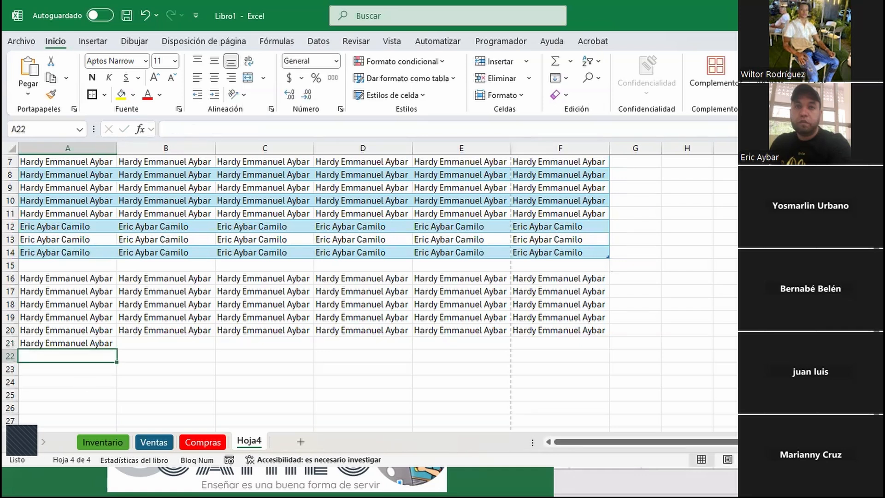
{"action": "left_click", "coordinate": [97, 343]}
{"action": "left_click_drag", "start_coordinate": [126, 351], "coordinate": [576, 348]}
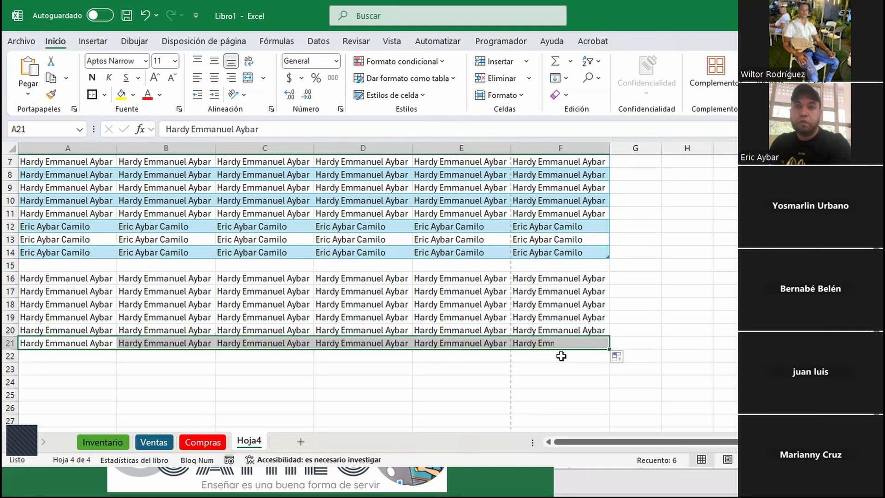
{"action": "key", "text": "ctrl+z"}
{"action": "key", "text": "ctrl+z"}
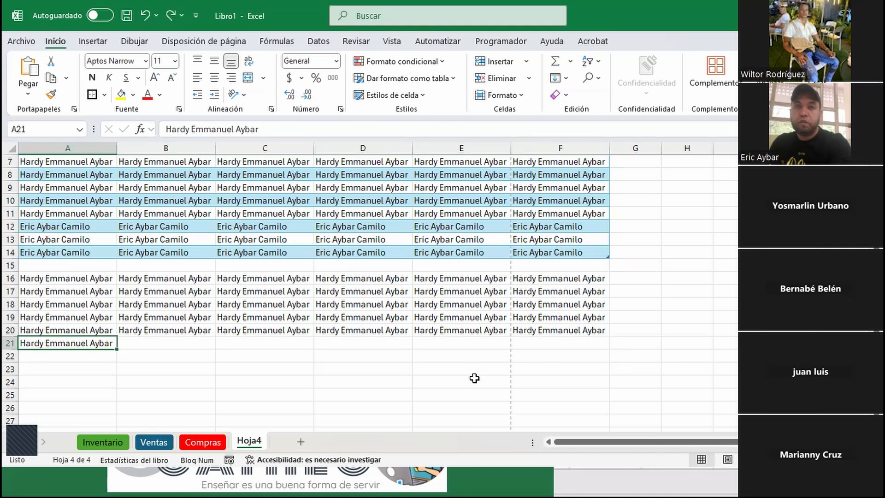
{"action": "left_click_drag", "start_coordinate": [59, 279], "coordinate": [586, 330]}
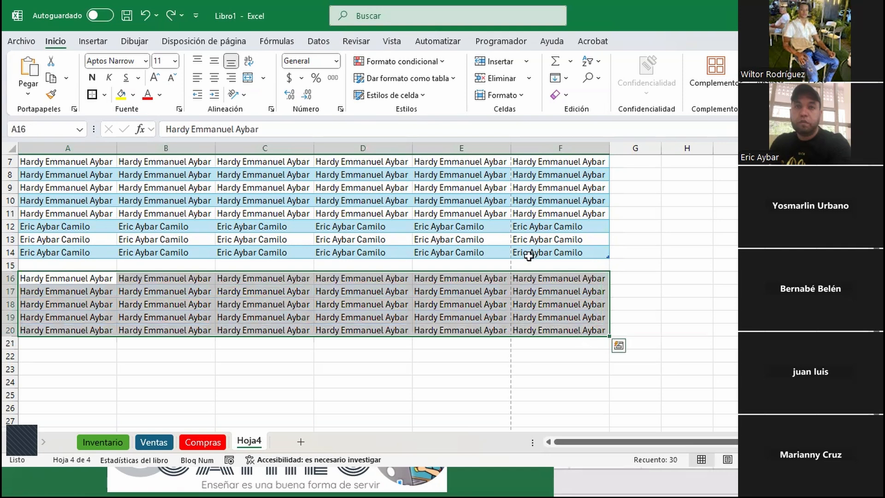
Apply Todos los bordes to A16:F20 so every cell has red borders
{"action": "left_click", "coordinate": [105, 94]}
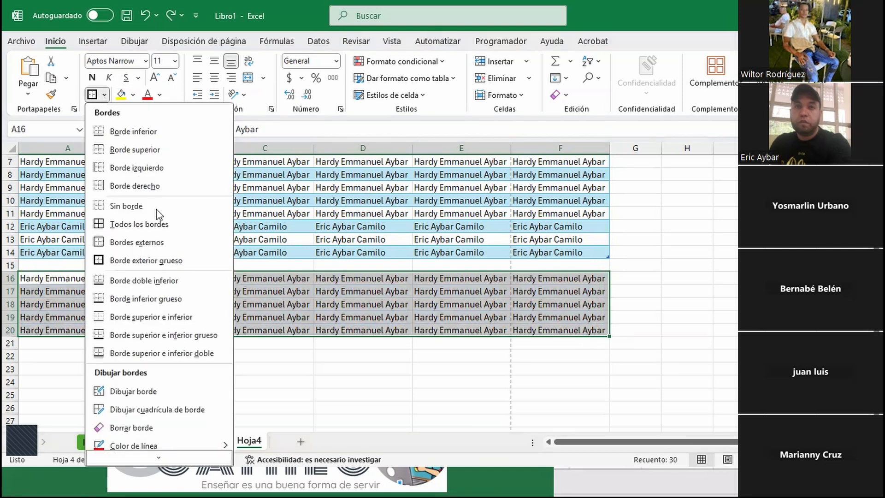
{"action": "left_click", "coordinate": [134, 224]}
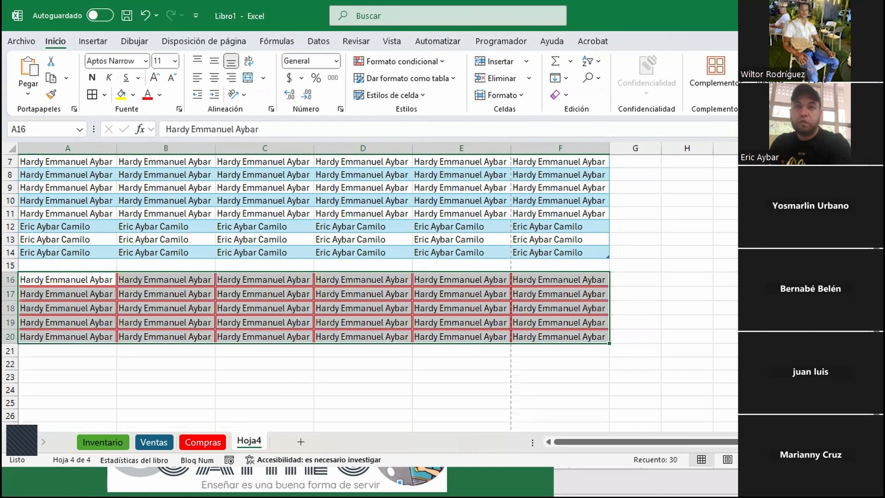
{"action": "left_click", "coordinate": [89, 351]}
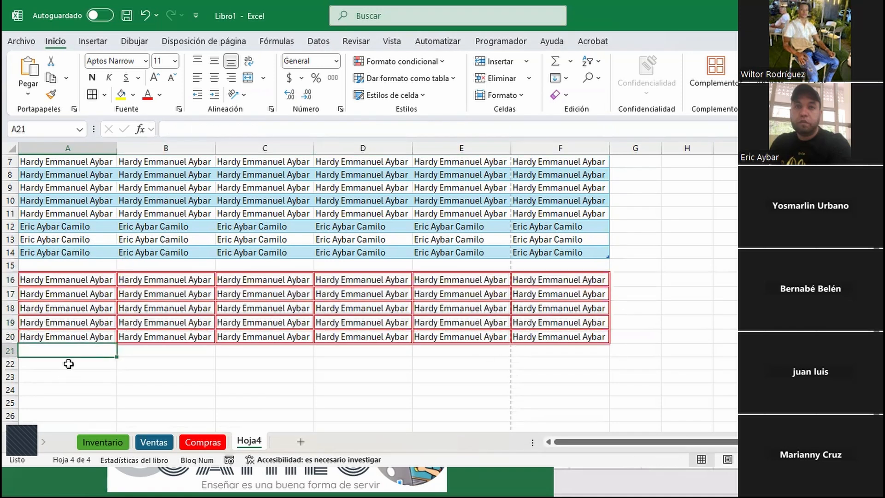
{"action": "left_click", "coordinate": [31, 282]}
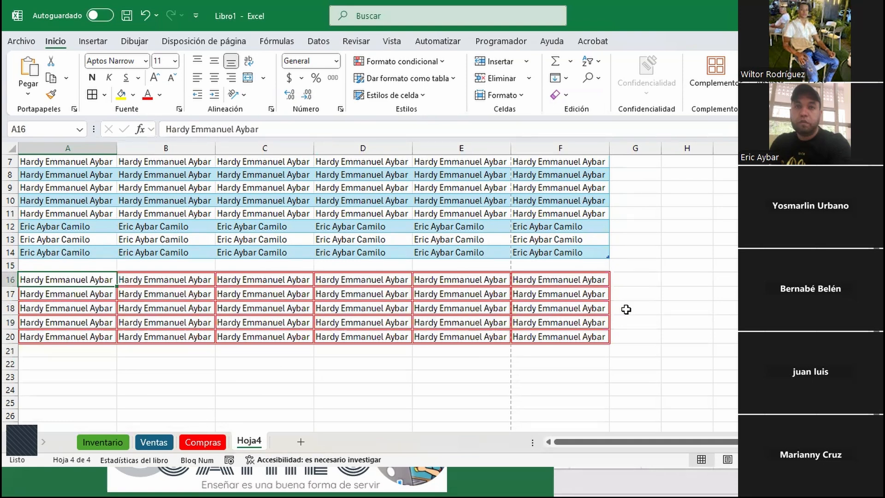
Enter the name repeated in rows 16–20 into A21 using AutoComplete
{"action": "left_click", "coordinate": [74, 349]}
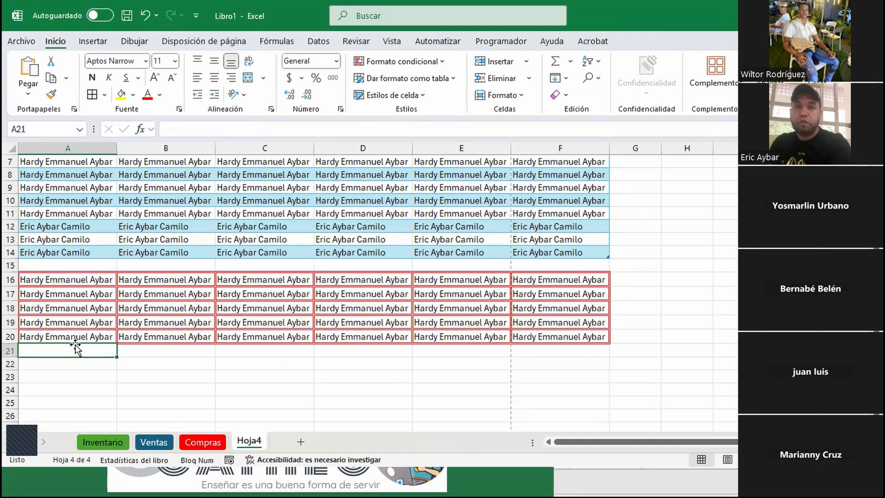
{"action": "type", "text": "h"}
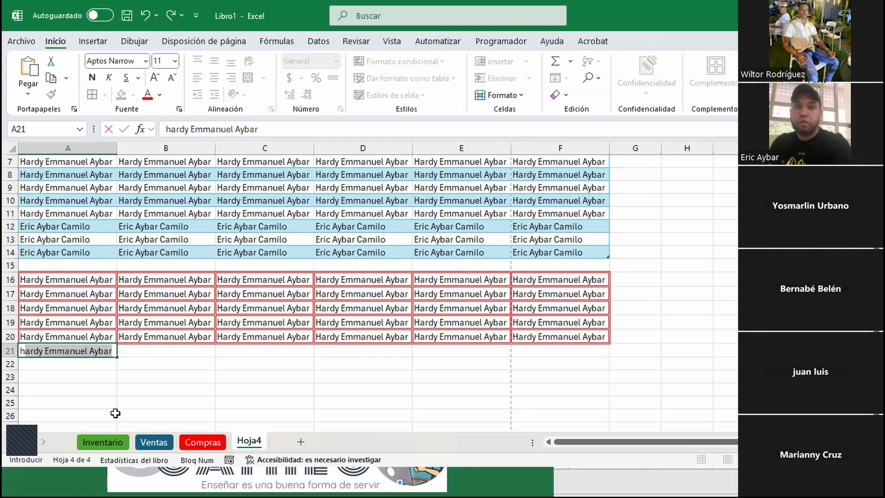
{"action": "key", "text": "BackSpace"}
{"action": "type", "text": "h"}
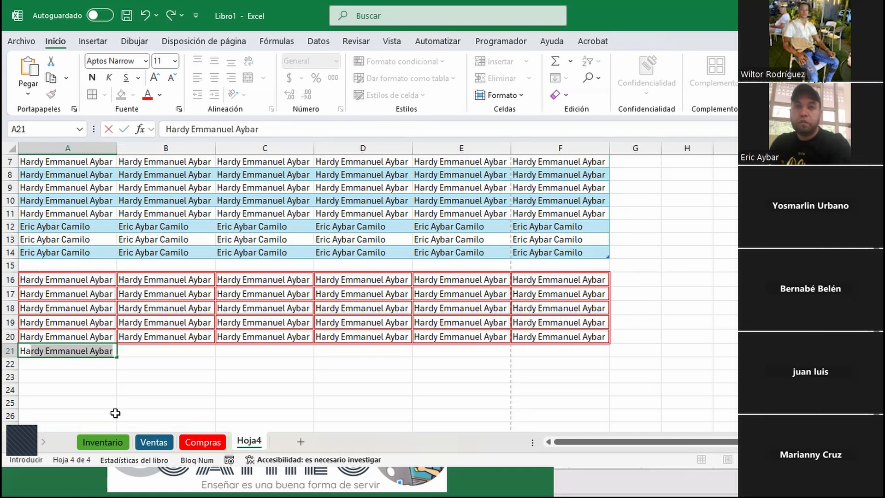
{"action": "key", "text": "Tab"}
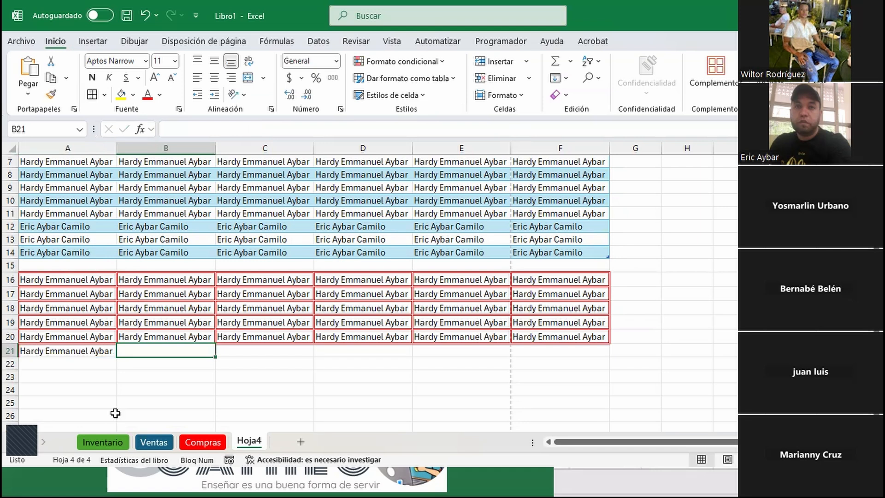
{"action": "left_click", "coordinate": [88, 357]}
{"action": "left_click", "coordinate": [93, 341]}
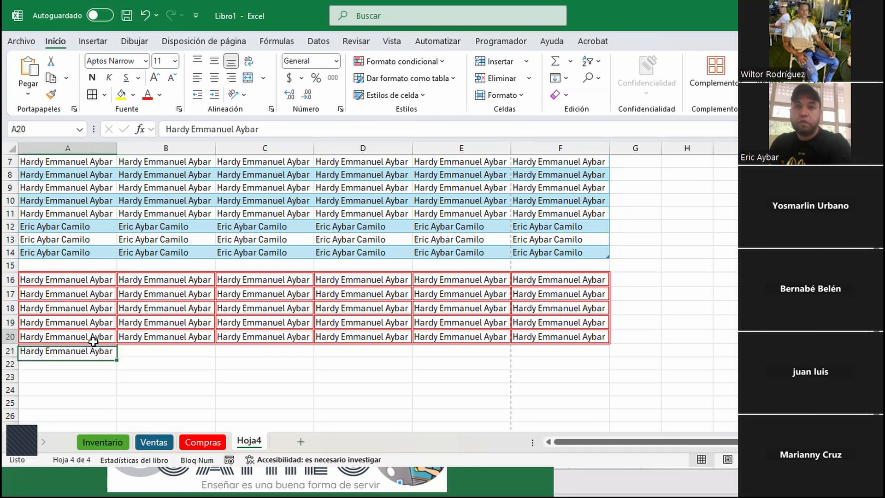
Enter the same autocompleted name in A22 and select A21:A22
{"action": "left_click", "coordinate": [83, 364]}
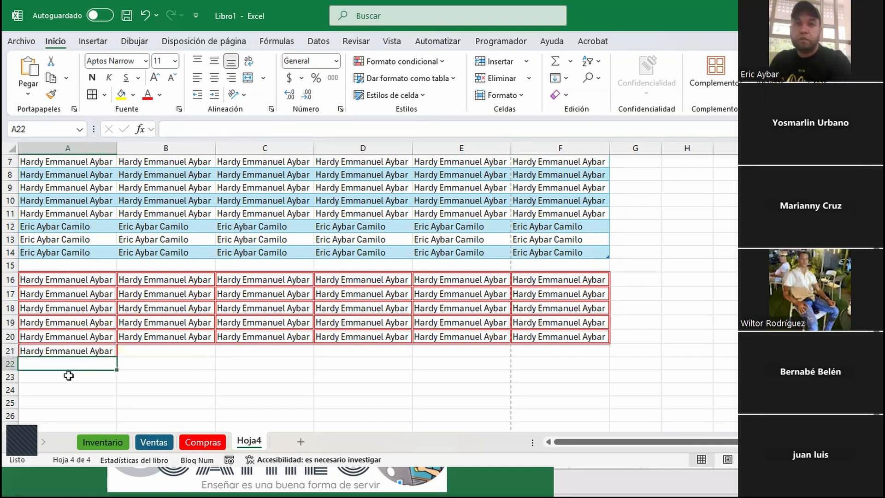
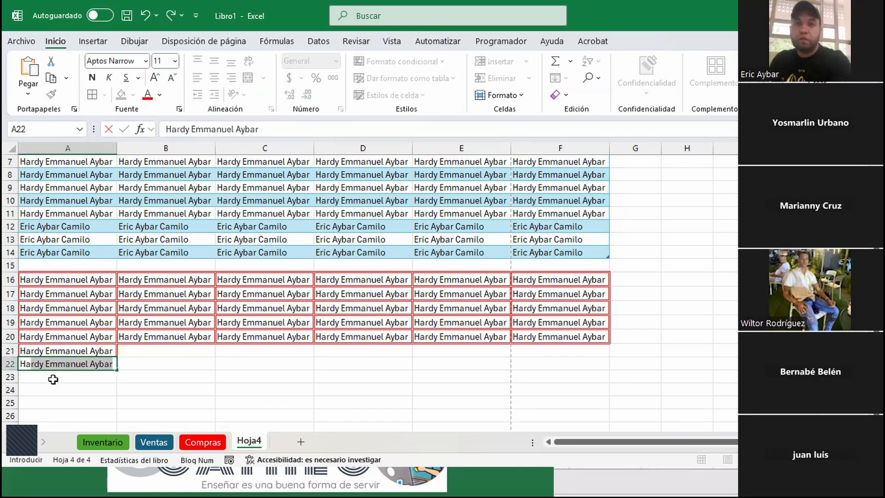
{"action": "key", "text": "Tab"}
{"action": "key", "text": "Return"}
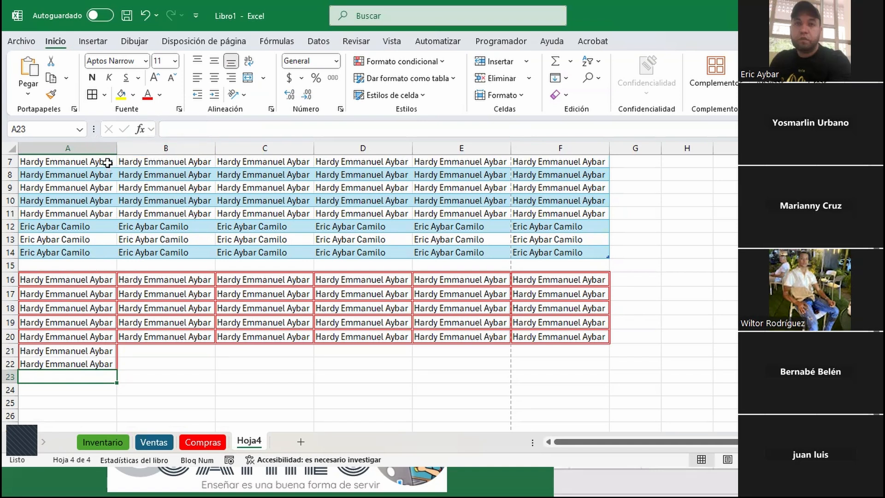
{"action": "mouse_move", "coordinate": [83, 350]}
{"action": "left_mouse_down"}
{"action": "mouse_move", "coordinate": [46, 350]}
{"action": "mouse_move", "coordinate": [123, 346]}
{"action": "mouse_move", "coordinate": [460, 372]}
{"action": "mouse_move", "coordinate": [618, 361]}
{"action": "mouse_move", "coordinate": [93, 360]}
{"action": "left_mouse_up"}
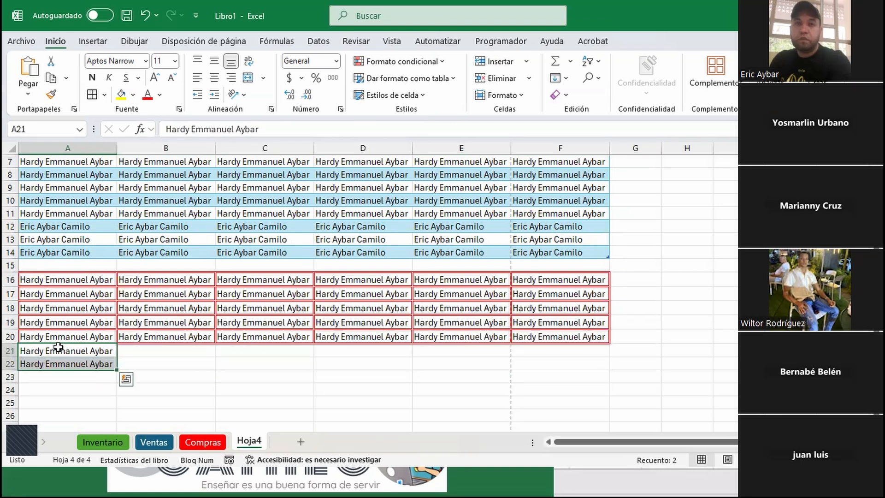
{"action": "left_click", "coordinate": [86, 253]}
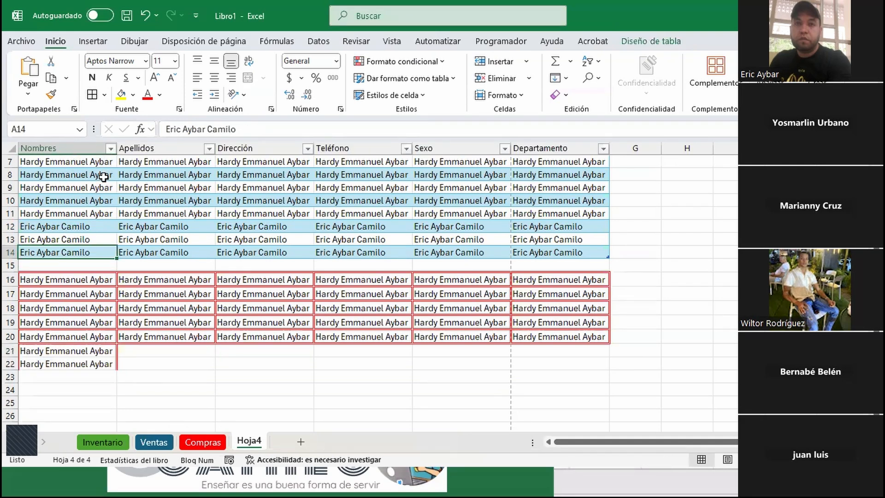
Restyle the whole Hoja4 table with the Verde oscuro table style, then select row 15
{"action": "left_click", "coordinate": [62, 162]}
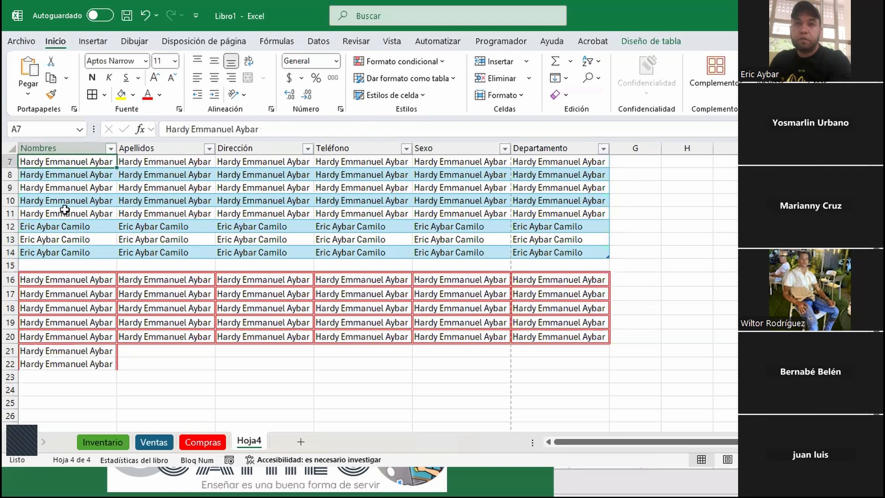
{"action": "key", "text": "ctrl+a"}
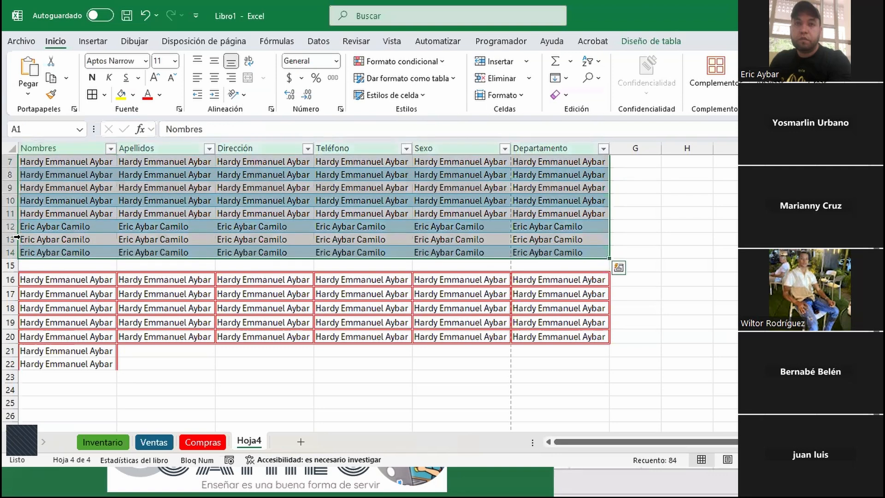
{"action": "left_click", "coordinate": [455, 82]}
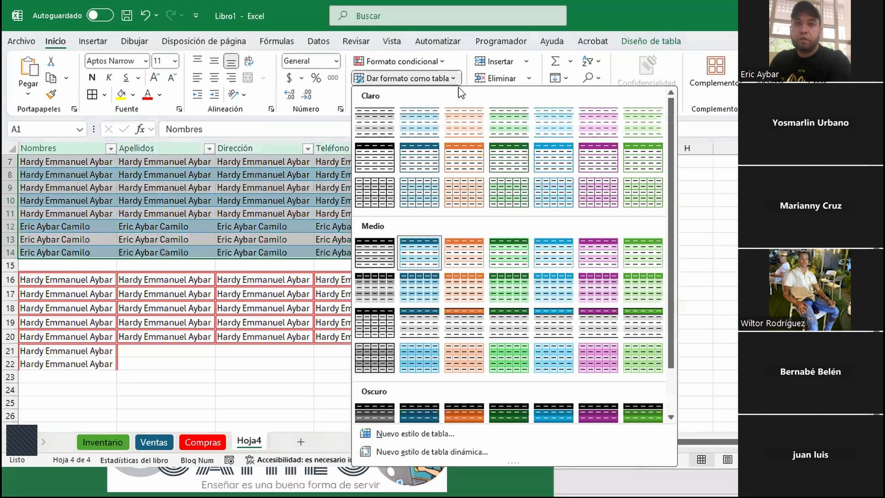
{"action": "left_click", "coordinate": [507, 163]}
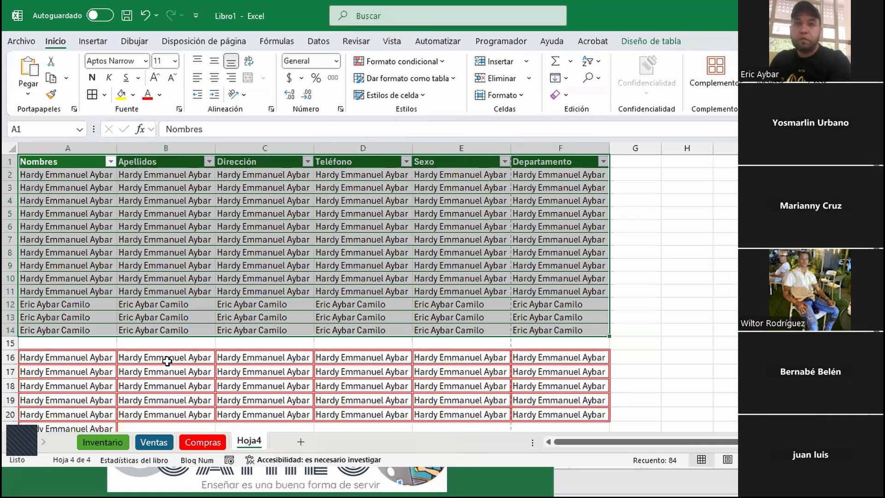
{"action": "left_click", "coordinate": [10, 343]}
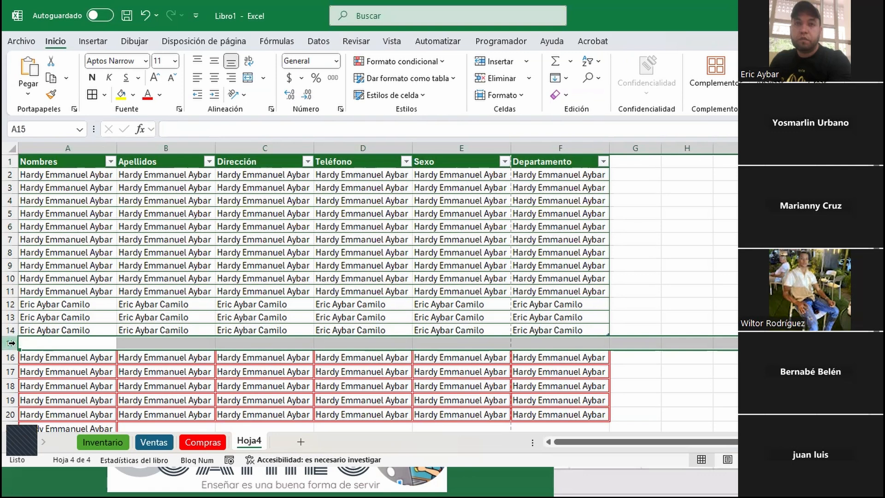
Delete the empty row 15 with Ctrl+- so the name block moves up to rows 15–19
{"action": "key", "text": "ctrl+minus"}
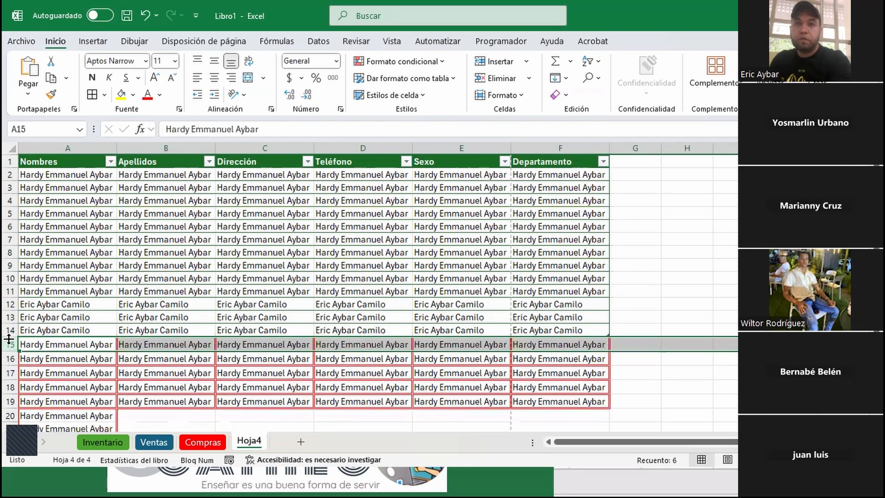
{"action": "left_click", "coordinate": [601, 328]}
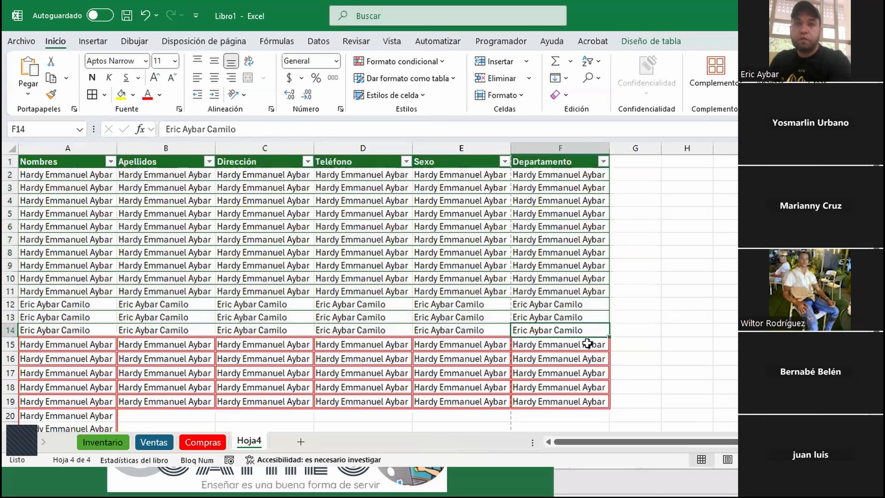
{"action": "left_click", "coordinate": [682, 305]}
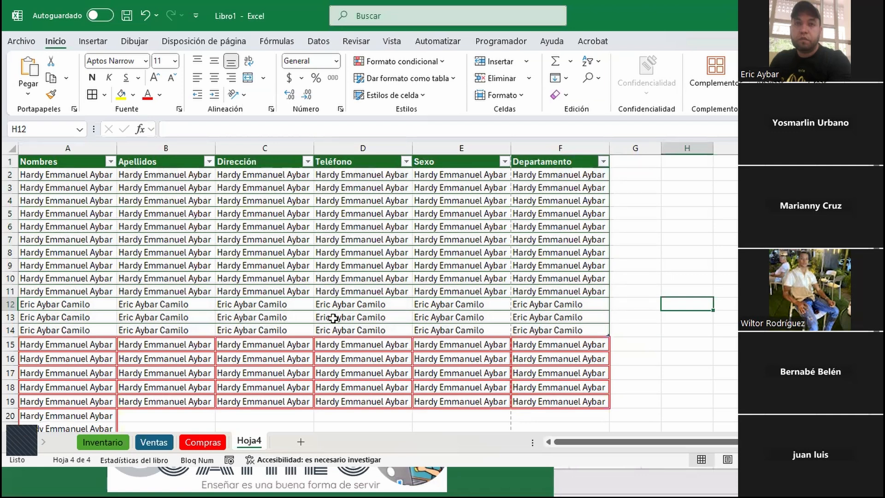
{"action": "scroll", "coordinate": [330, 401], "scroll_direction": "down", "scroll_amount": 2}
{"action": "left_click", "coordinate": [143, 339]}
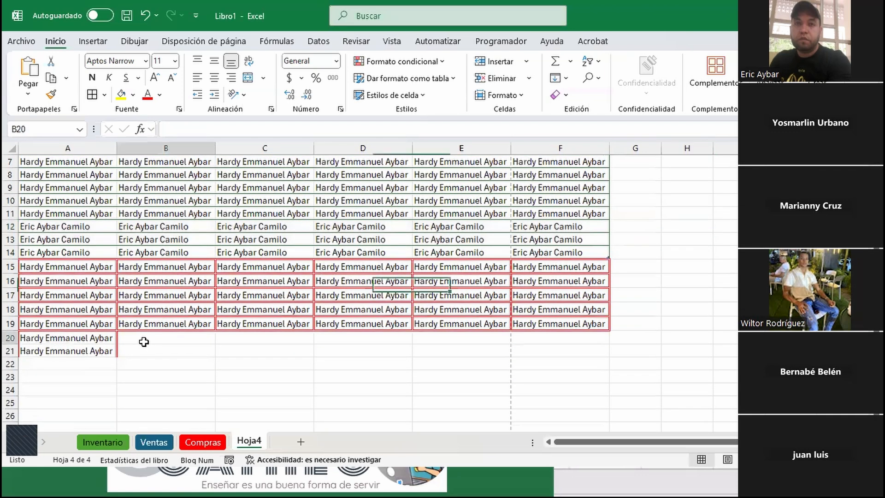
{"action": "scroll", "coordinate": [540, 225], "scroll_direction": "up", "scroll_amount": 2}
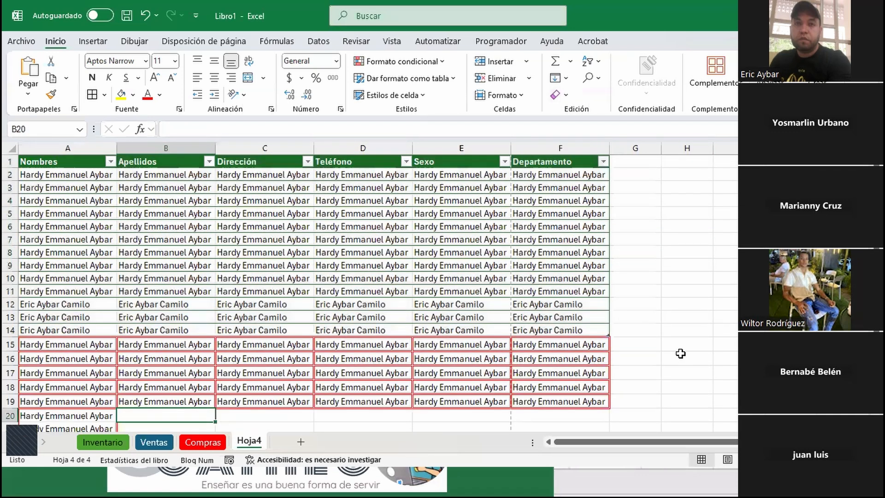
{"action": "left_click_drag", "start_coordinate": [612, 335], "coordinate": [596, 355]}
{"action": "left_click", "coordinate": [603, 329]}
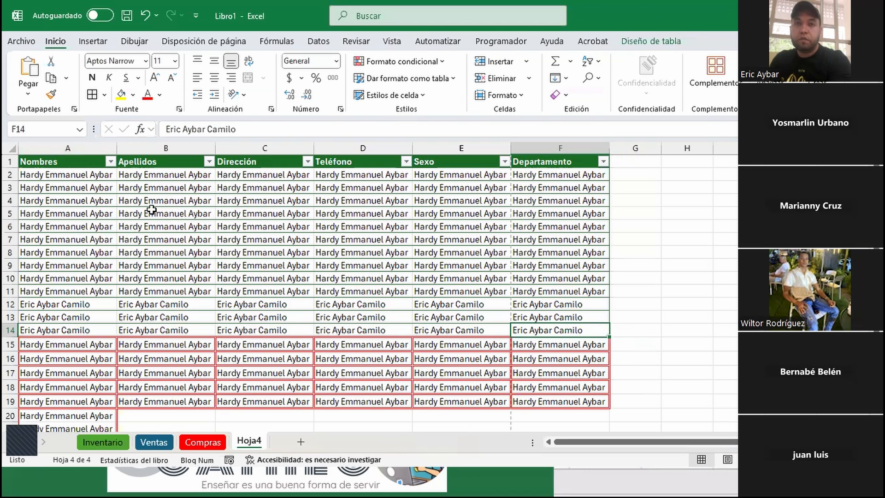
{"action": "left_click", "coordinate": [100, 175]}
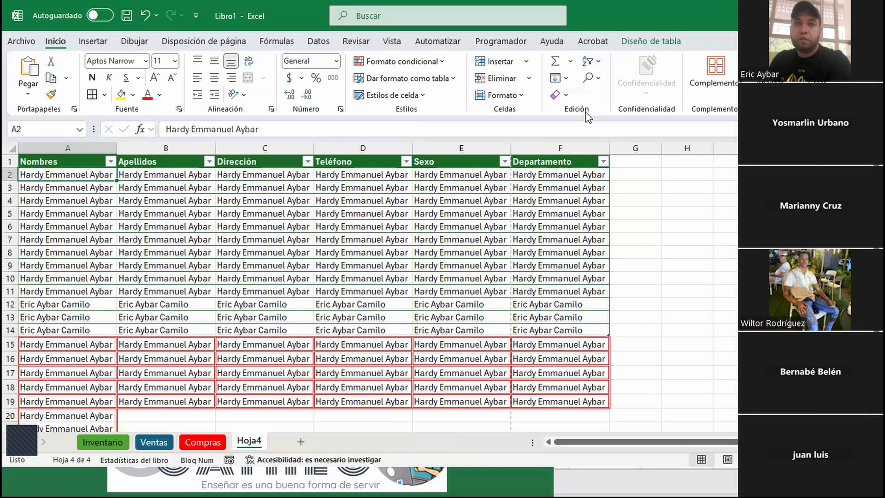
Open the Ordenar y filtrar menu in the Edición group
{"action": "left_click", "coordinate": [598, 62]}
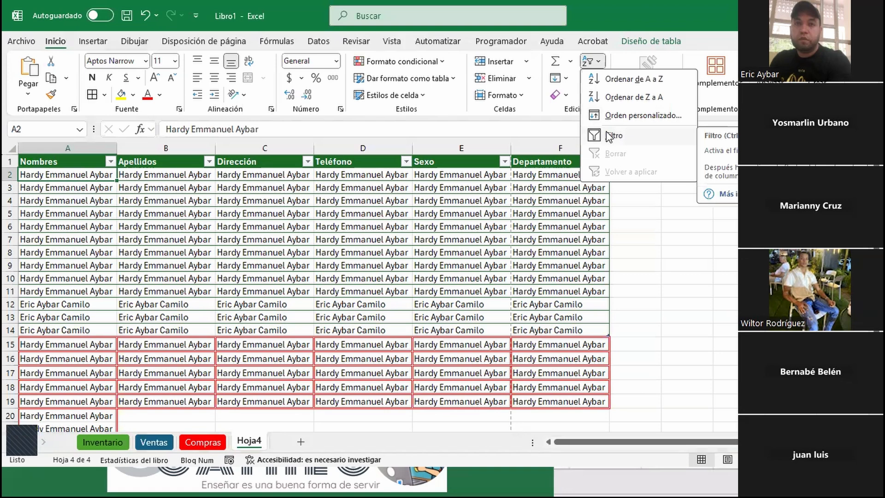
{"action": "scroll", "coordinate": [306, 251], "scroll_direction": "down", "scroll_amount": 2}
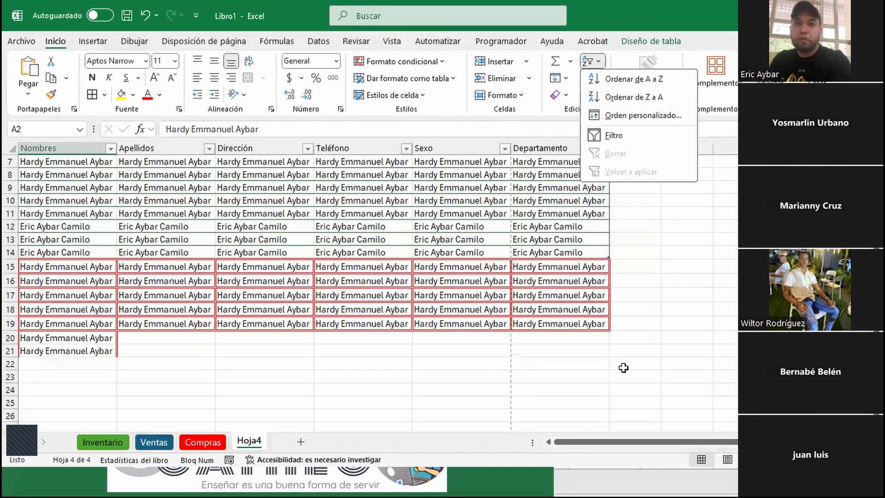
Delete A15:F21 as entire rows using Eliminar's Toda la fila option
{"action": "left_click_drag", "start_coordinate": [585, 347], "coordinate": [9, 266]}
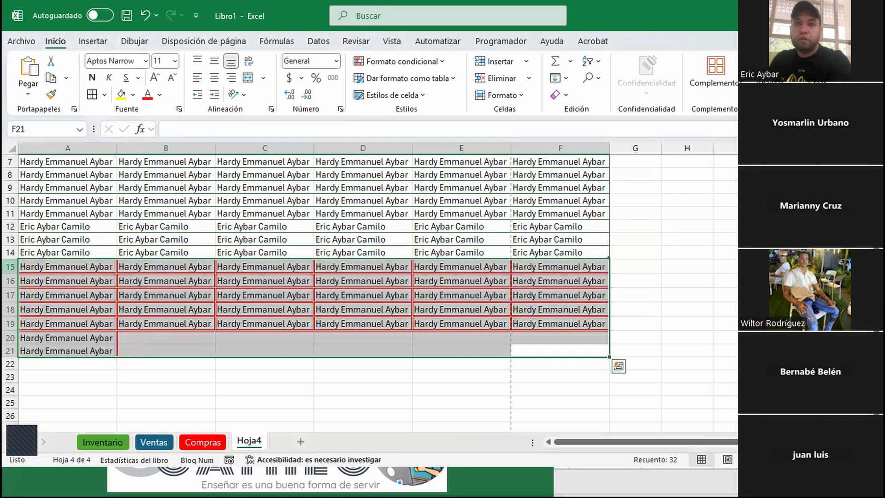
{"action": "key", "text": "ctrl+minus"}
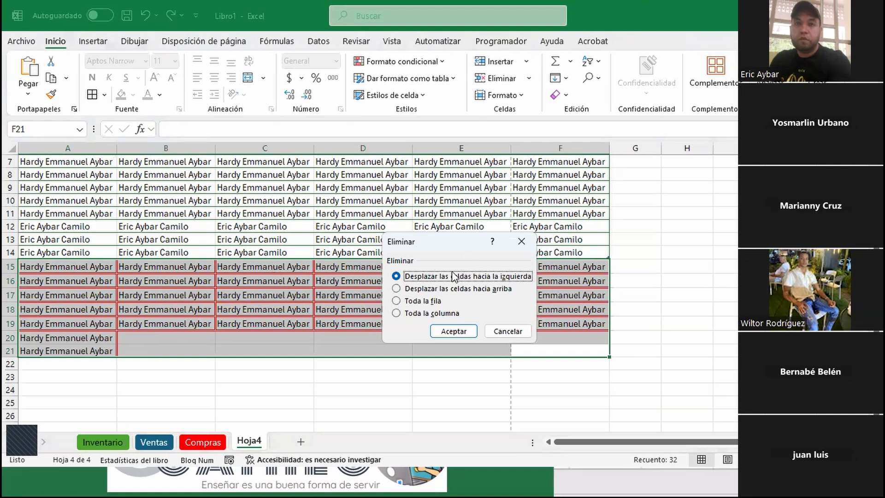
{"action": "left_click", "coordinate": [397, 301]}
{"action": "left_click", "coordinate": [465, 333]}
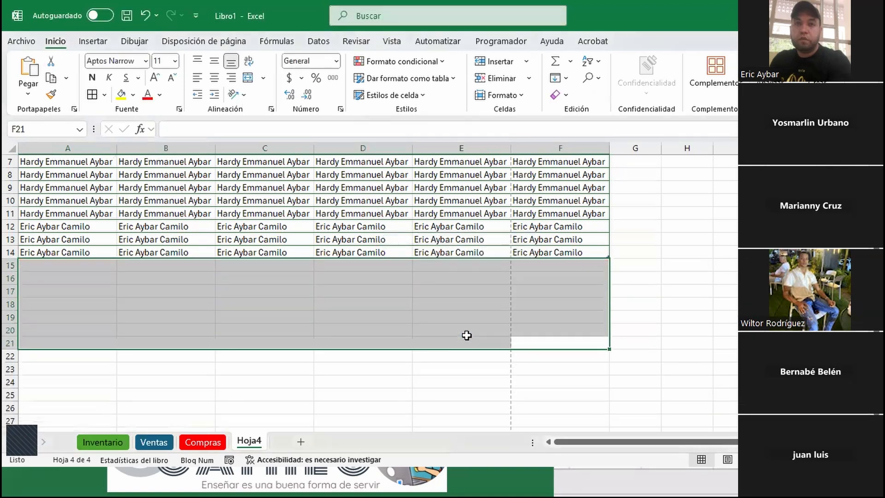
{"action": "left_click", "coordinate": [321, 306]}
{"action": "scroll", "coordinate": [322, 305], "scroll_direction": "up", "scroll_amount": 2}
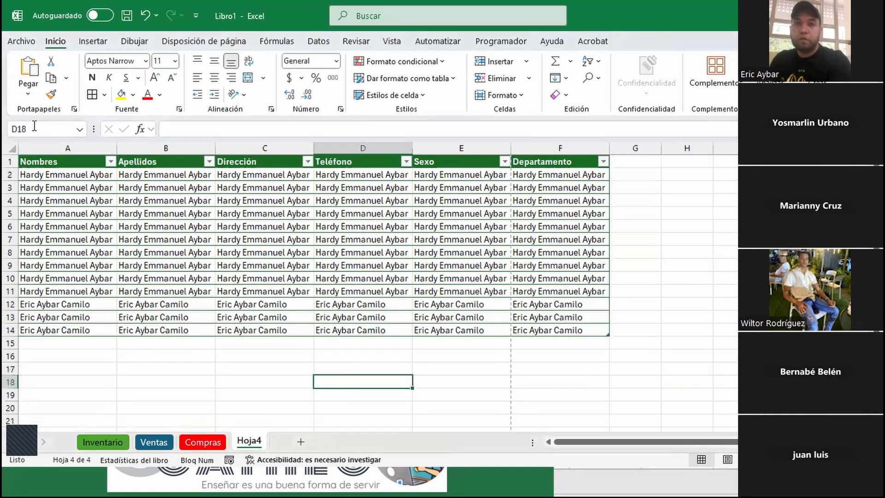
Select the whole table, drag it toward D7, then undo the move
{"action": "left_click", "coordinate": [60, 164]}
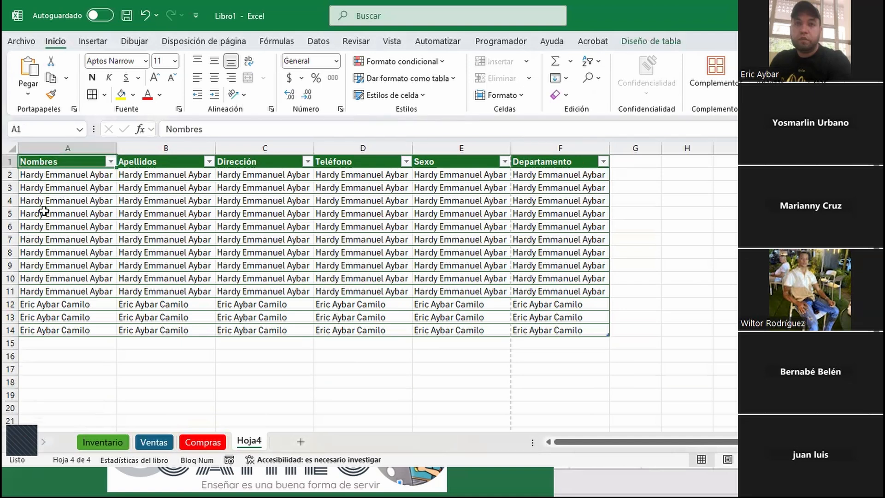
{"action": "key", "text": "ctrl+a"}
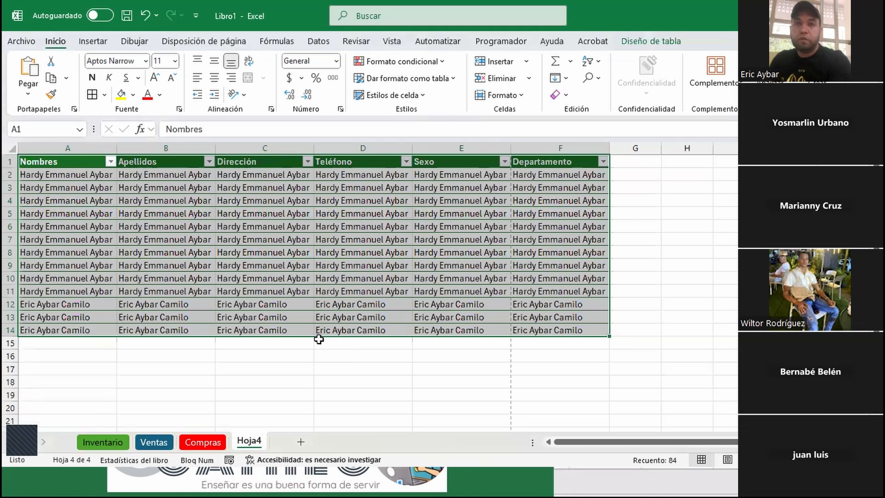
{"action": "left_click_drag", "start_coordinate": [330, 340], "coordinate": [606, 416]}
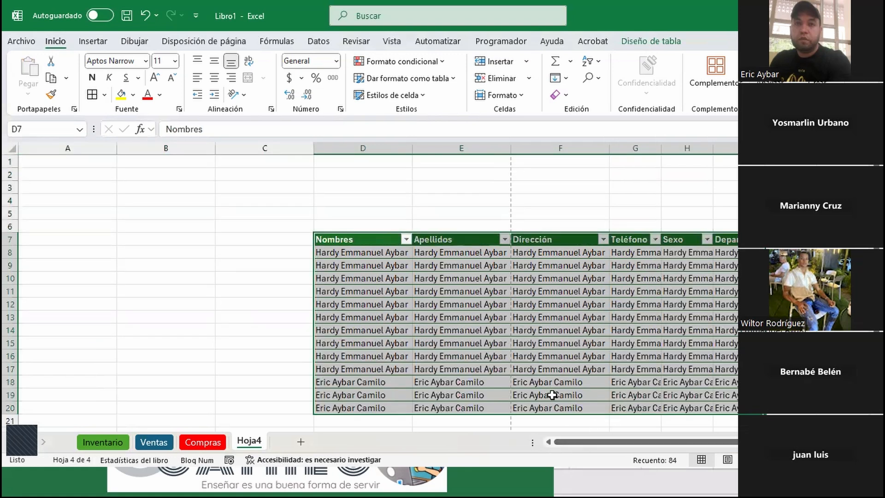
{"action": "key", "text": "ctrl+z"}
{"action": "key", "text": "ctrl+z"}
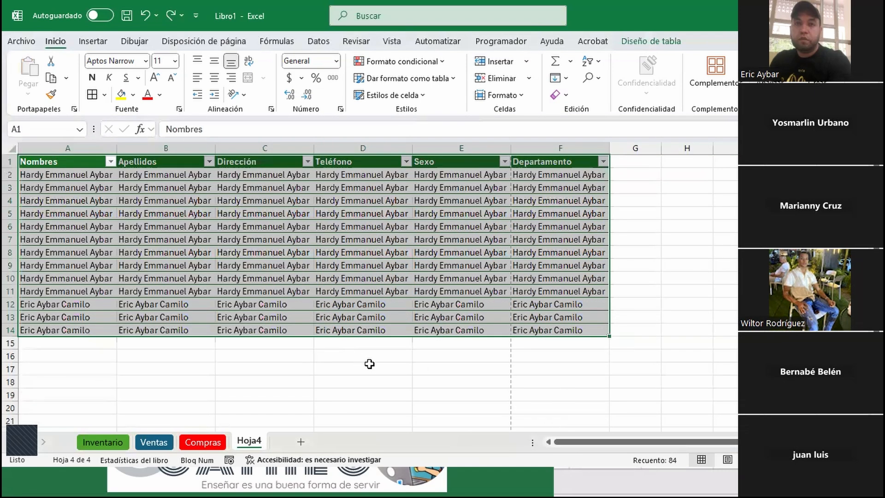
Copy the table with Ctrl+C, paste a trial copy at A32, then undo it
{"action": "key", "text": "ctrl+c"}
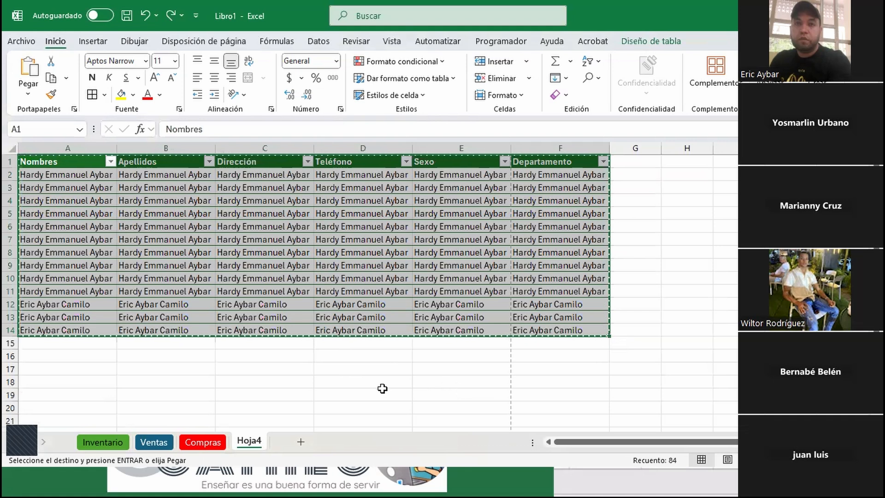
{"action": "scroll", "coordinate": [256, 389], "scroll_direction": "down", "scroll_amount": 5}
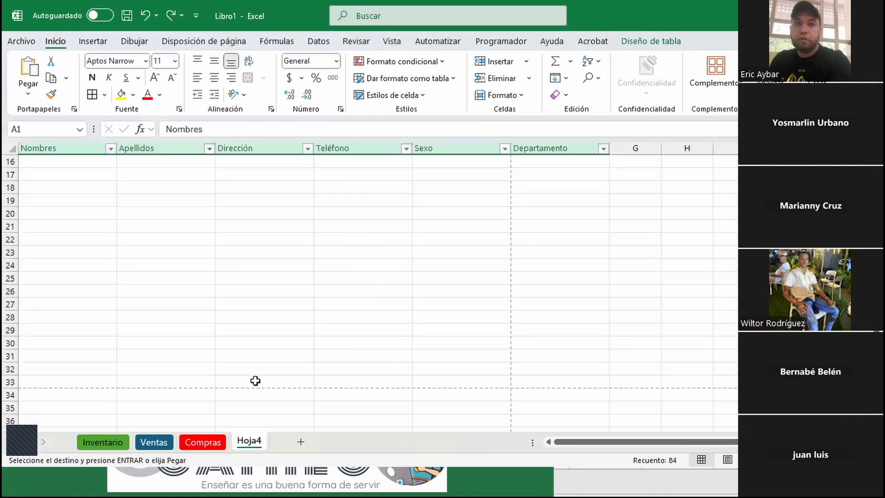
{"action": "left_click", "coordinate": [38, 367]}
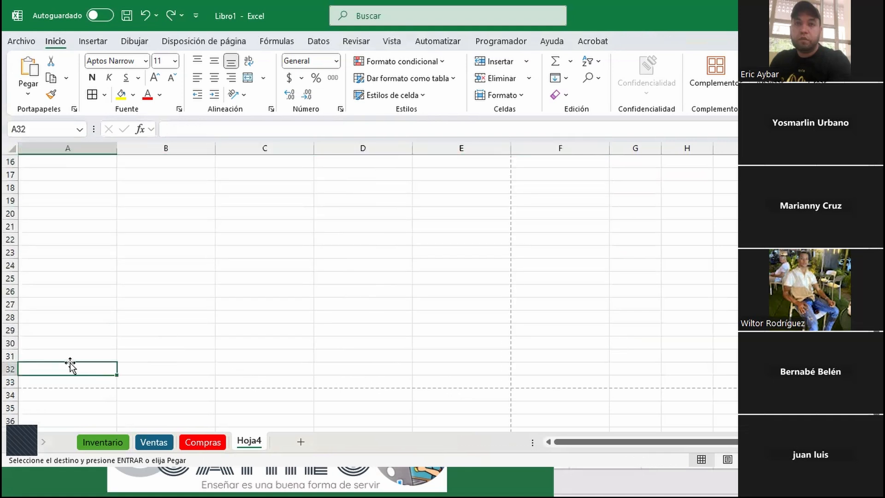
{"action": "key", "text": "Return"}
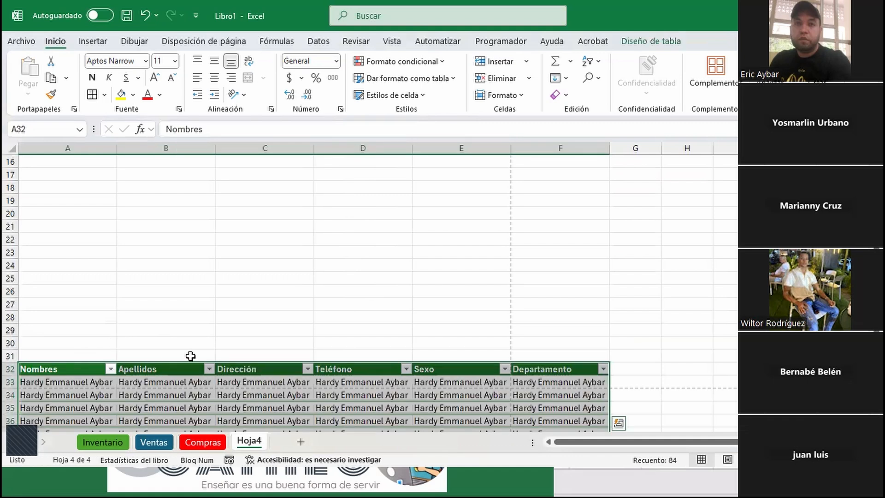
{"action": "scroll", "coordinate": [190, 355], "scroll_direction": "up", "scroll_amount": 5}
{"action": "scroll", "coordinate": [182, 348], "scroll_direction": "down", "scroll_amount": 5}
{"action": "left_click", "coordinate": [319, 42]}
{"action": "scroll", "coordinate": [334, 291], "scroll_direction": "down", "scroll_amount": 6}
{"action": "scroll", "coordinate": [334, 293], "scroll_direction": "up", "scroll_amount": 8}
{"action": "scroll", "coordinate": [333, 292], "scroll_direction": "up", "scroll_amount": 1}
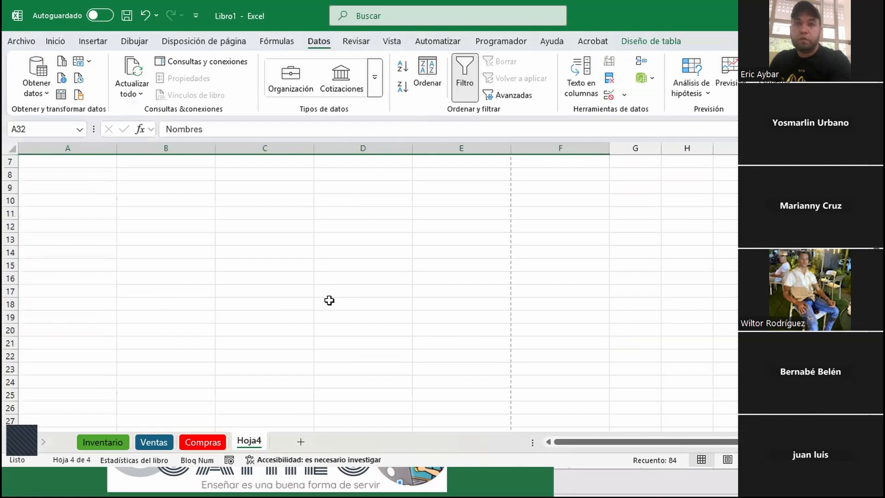
{"action": "key", "text": "ctrl+z"}
{"action": "scroll", "coordinate": [217, 346], "scroll_direction": "up", "scroll_amount": 7}
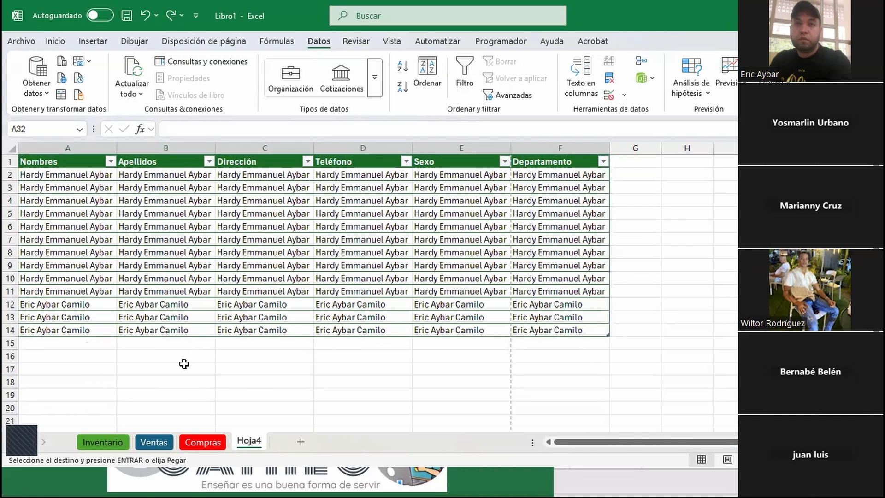
Paste a full copy of the green-header table at A16, filling A16:F29
{"action": "left_click", "coordinate": [66, 160]}
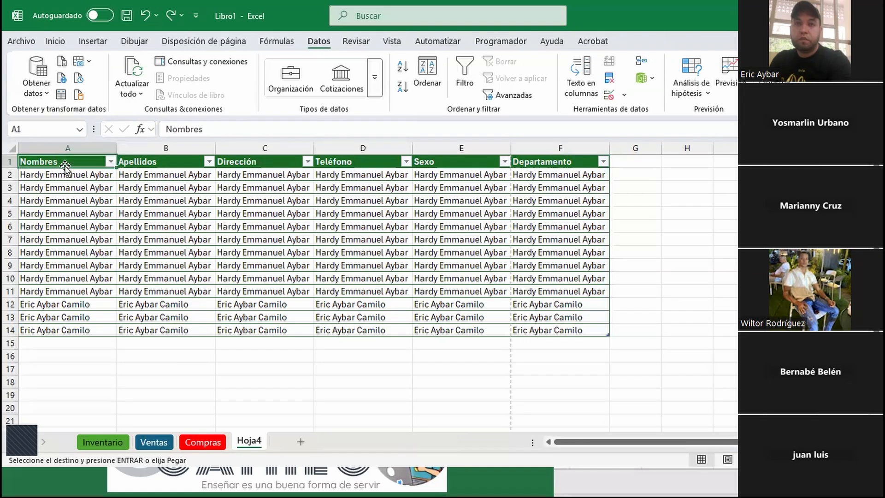
{"action": "key", "text": "ctrl+a"}
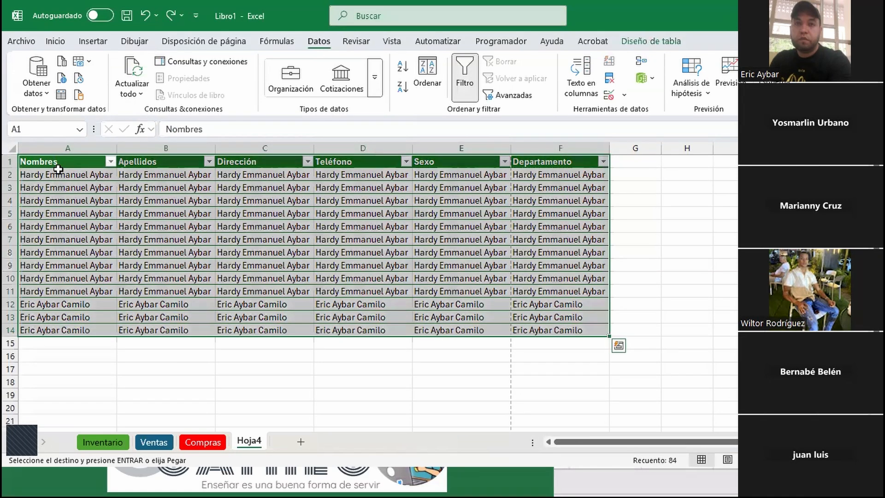
{"action": "key", "text": "ctrl+q"}
{"action": "left_click", "coordinate": [58, 169]}
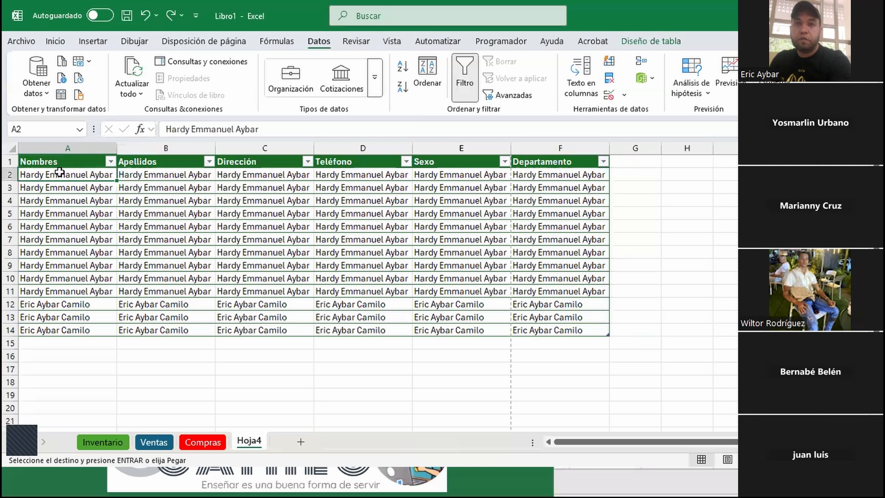
{"action": "key", "text": "ctrl+a"}
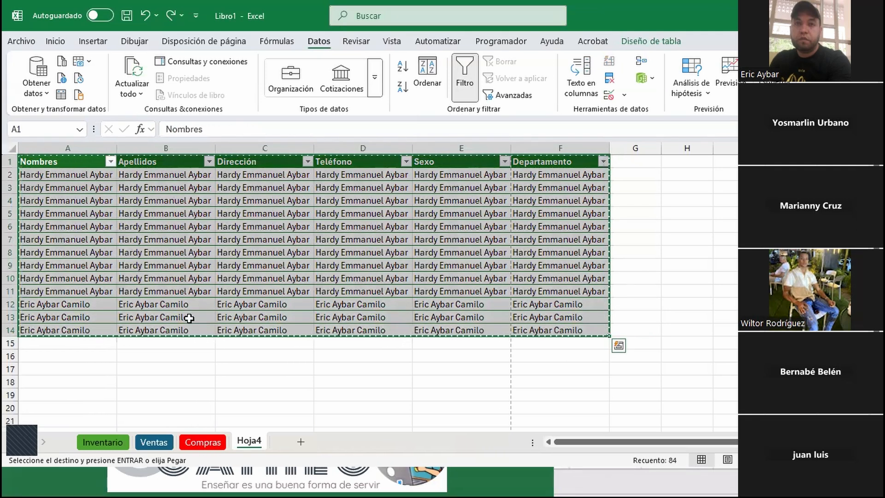
{"action": "scroll", "coordinate": [199, 353], "scroll_direction": "down", "scroll_amount": 1}
{"action": "scroll", "coordinate": [199, 352], "scroll_direction": "up", "scroll_amount": 1}
{"action": "scroll", "coordinate": [70, 328], "scroll_direction": "down", "scroll_amount": 1}
{"action": "left_click", "coordinate": [51, 319]}
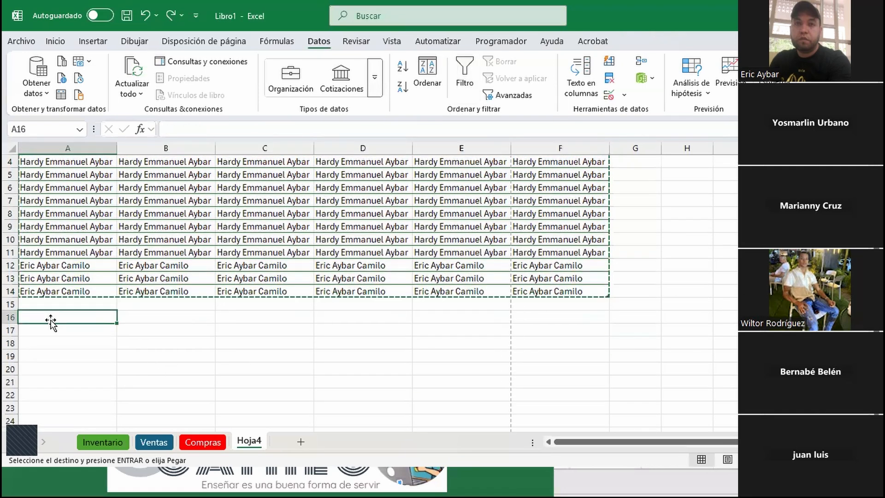
{"action": "scroll", "coordinate": [284, 249], "scroll_direction": "up", "scroll_amount": 1}
{"action": "scroll", "coordinate": [249, 272], "scroll_direction": "up", "scroll_amount": 1}
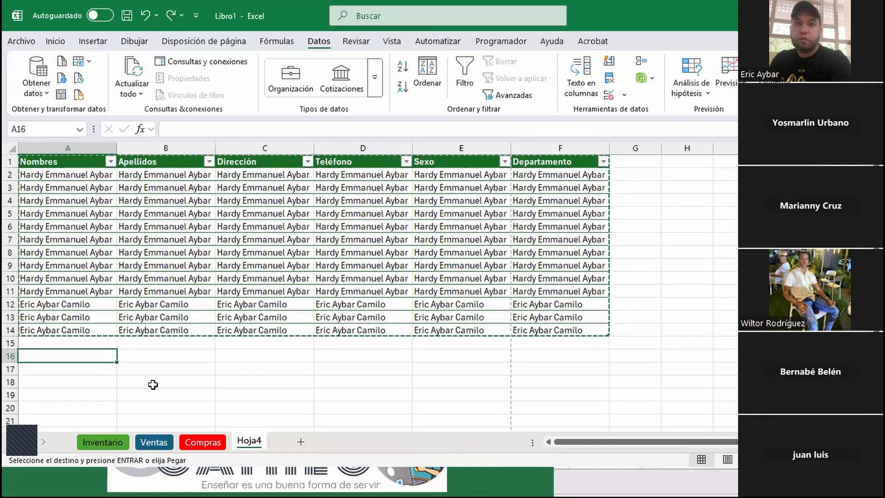
{"action": "key", "text": "ctrl+v"}
{"action": "scroll", "coordinate": [440, 348], "scroll_direction": "down", "scroll_amount": 2}
{"action": "scroll", "coordinate": [443, 351], "scroll_direction": "up", "scroll_amount": 2}
{"action": "scroll", "coordinate": [246, 251], "scroll_direction": "down", "scroll_amount": 3}
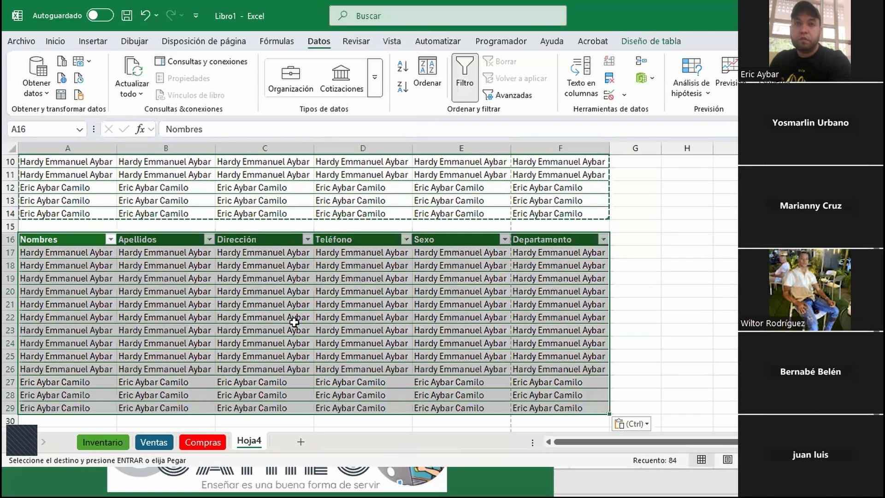
{"action": "scroll", "coordinate": [178, 295], "scroll_direction": "down", "scroll_amount": 2}
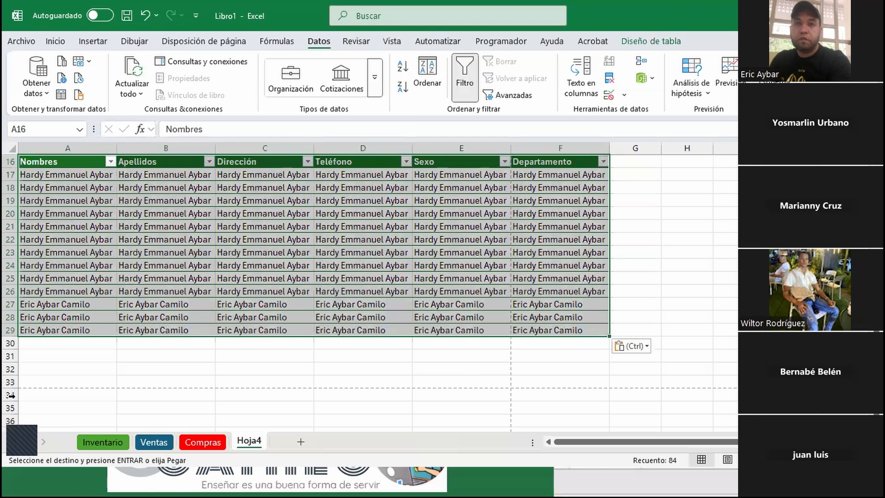
Paste only the values of the copied table at A31, filling A31:F44
{"action": "left_click", "coordinate": [27, 360]}
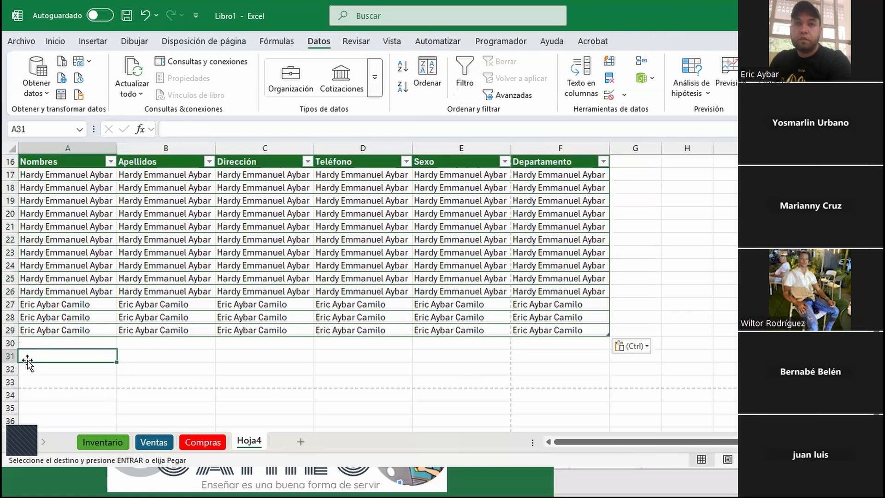
{"action": "right_click", "coordinate": [50, 352]}
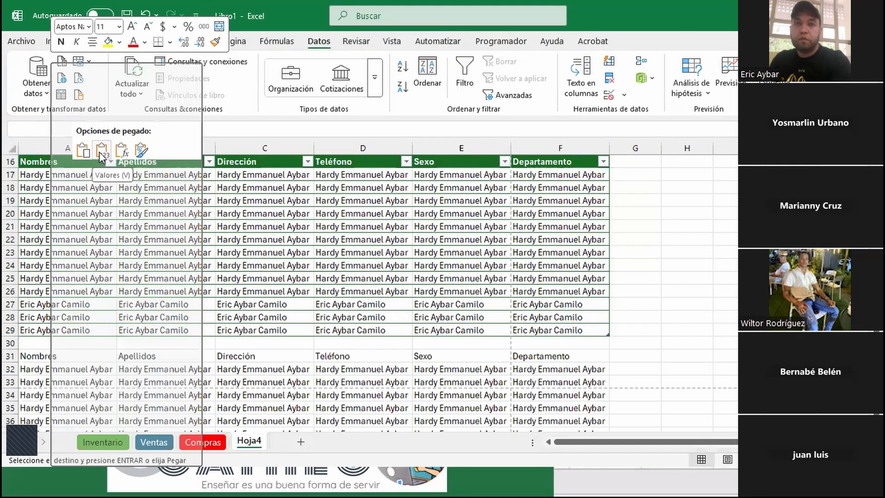
{"action": "left_click", "coordinate": [101, 151]}
{"action": "scroll", "coordinate": [341, 364], "scroll_direction": "down", "scroll_amount": 1}
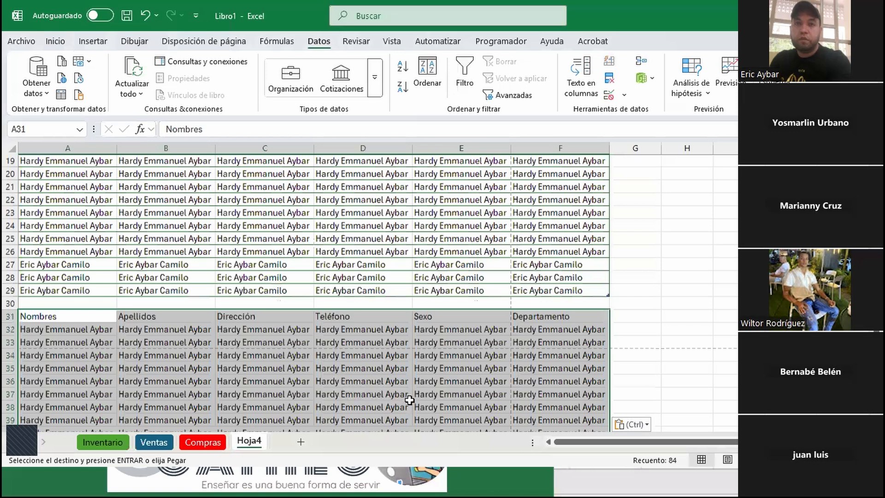
{"action": "scroll", "coordinate": [408, 400], "scroll_direction": "down", "scroll_amount": 2}
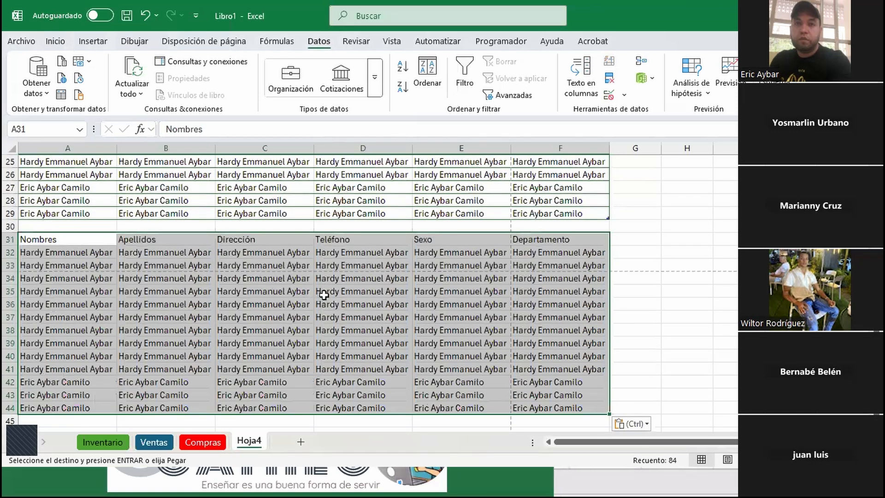
{"action": "scroll", "coordinate": [322, 295], "scroll_direction": "up", "scroll_amount": 6}
{"action": "scroll", "coordinate": [341, 306], "scroll_direction": "down", "scroll_amount": 5}
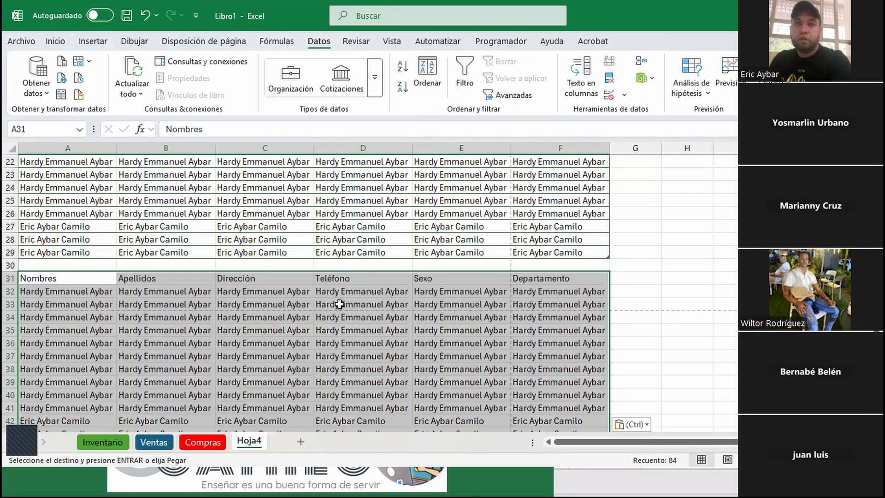
{"action": "scroll", "coordinate": [339, 305], "scroll_direction": "down", "scroll_amount": 1}
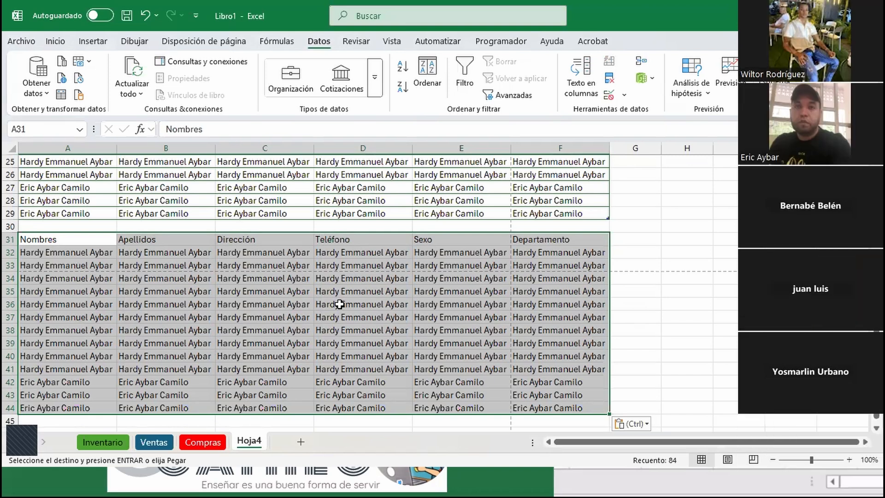
{"action": "scroll", "coordinate": [340, 304], "scroll_direction": "down", "scroll_amount": 2}
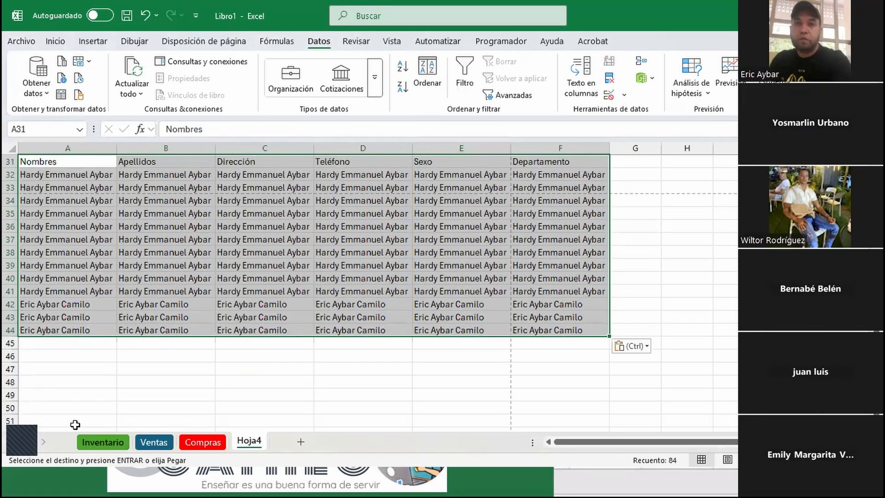
Paste only the formulas of the copied table at A46, filling A46:F59
{"action": "left_click", "coordinate": [63, 353]}
{"action": "right_click", "coordinate": [60, 354]}
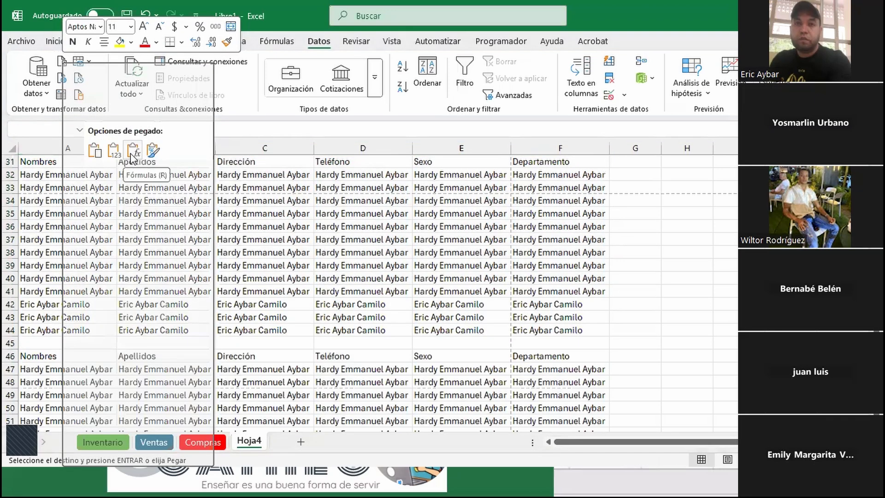
{"action": "left_click", "coordinate": [119, 152]}
{"action": "scroll", "coordinate": [468, 364], "scroll_direction": "down", "scroll_amount": 2}
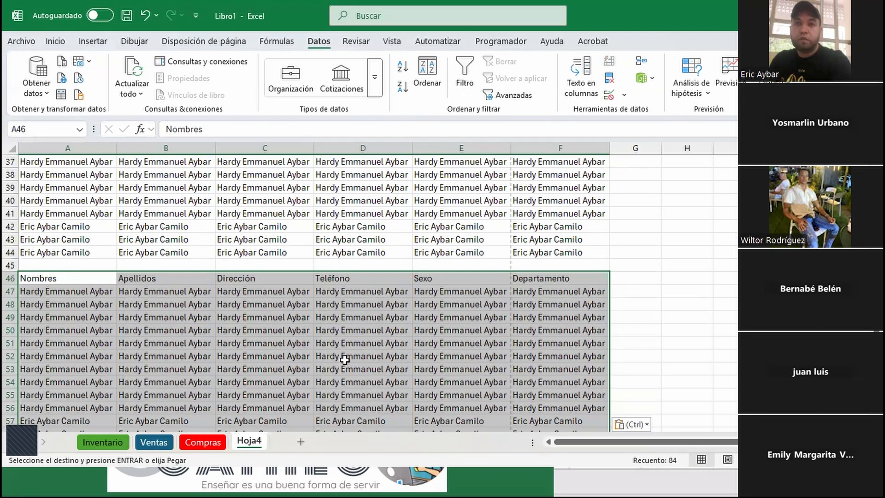
{"action": "scroll", "coordinate": [344, 357], "scroll_direction": "down", "scroll_amount": 3}
Paste only the table's formatting at A61, covering A61:F74
{"action": "left_click", "coordinate": [60, 355]}
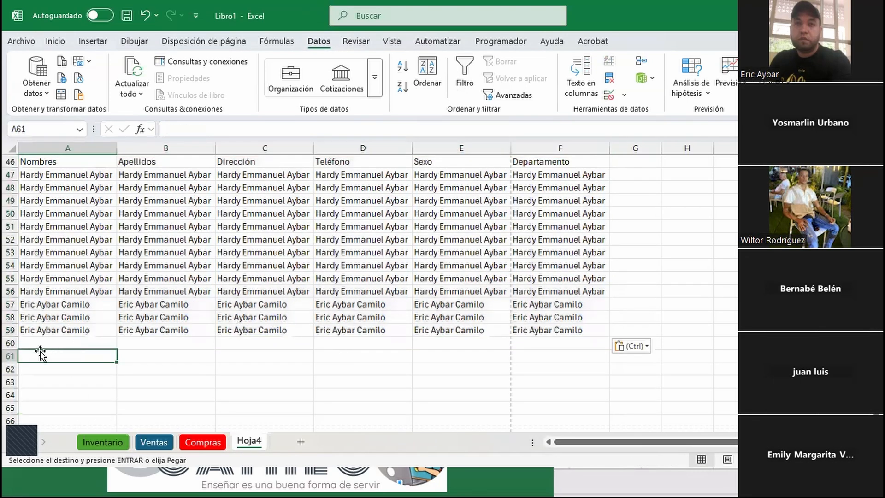
{"action": "right_click", "coordinate": [27, 354]}
{"action": "left_click", "coordinate": [26, 355]}
{"action": "right_click", "coordinate": [27, 354]}
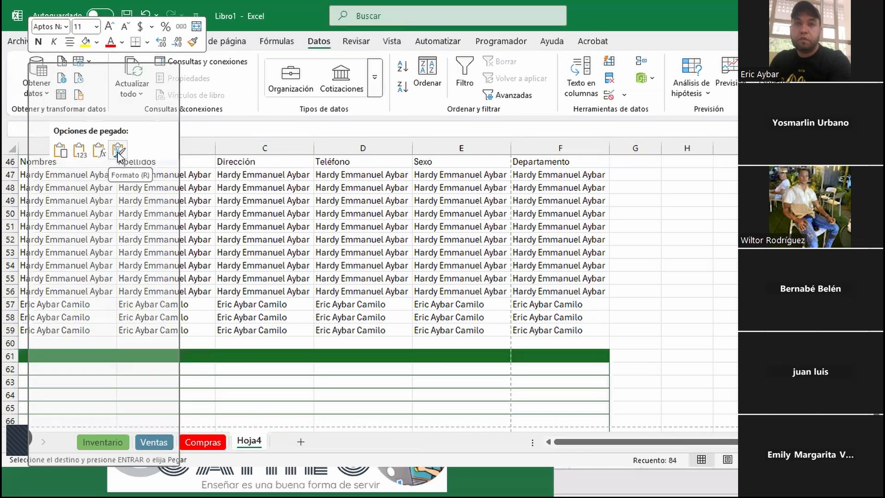
{"action": "left_click", "coordinate": [118, 155]}
{"action": "scroll", "coordinate": [328, 345], "scroll_direction": "down", "scroll_amount": 3}
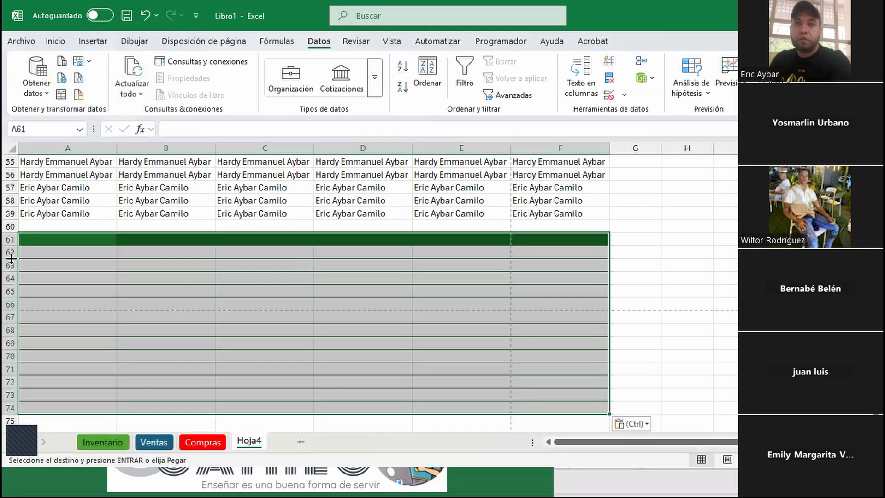
{"action": "scroll", "coordinate": [428, 288], "scroll_direction": "down", "scroll_amount": 2}
{"action": "scroll", "coordinate": [99, 223], "scroll_direction": "up", "scroll_amount": 2}
{"action": "scroll", "coordinate": [361, 271], "scroll_direction": "up", "scroll_amount": 7}
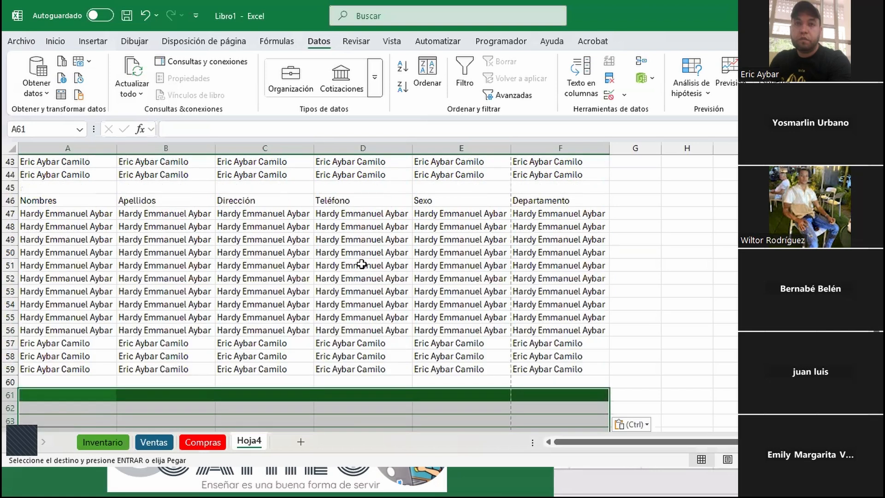
{"action": "scroll", "coordinate": [191, 248], "scroll_direction": "up", "scroll_amount": 10}
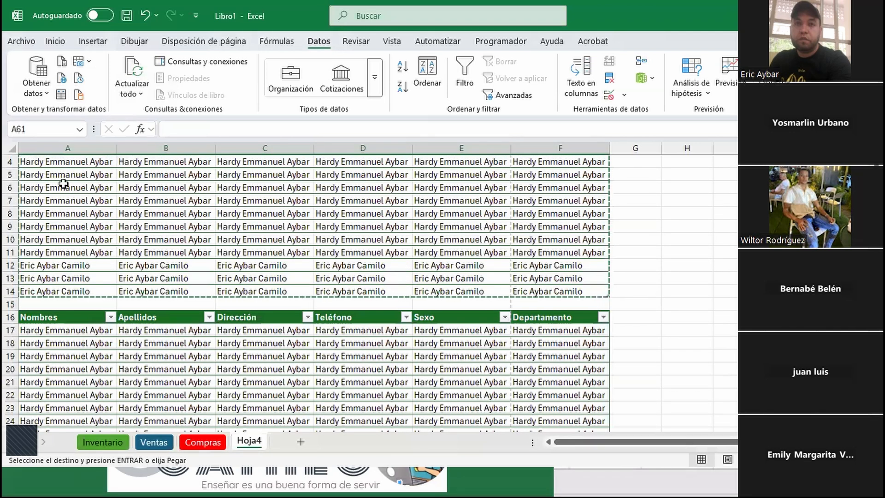
{"action": "scroll", "coordinate": [167, 198], "scroll_direction": "up", "scroll_amount": 2}
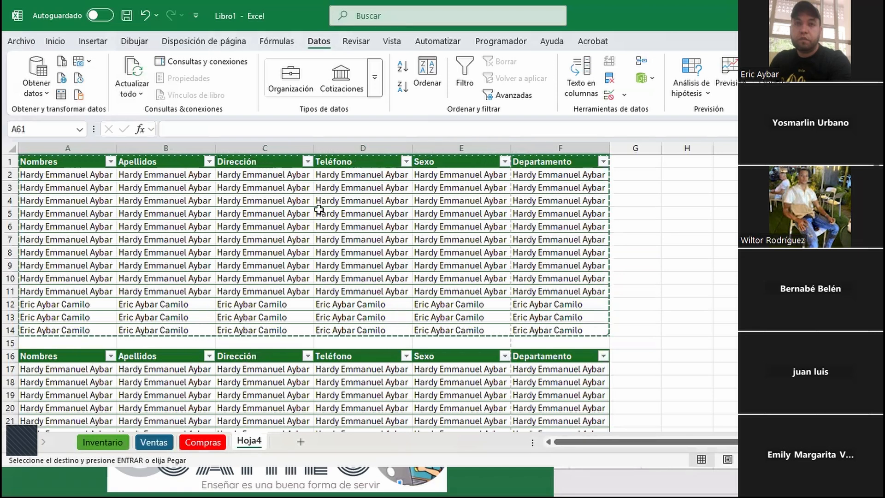
{"action": "scroll", "coordinate": [233, 388], "scroll_direction": "down", "scroll_amount": 4}
{"action": "scroll", "coordinate": [185, 401], "scroll_direction": "down", "scroll_amount": 9}
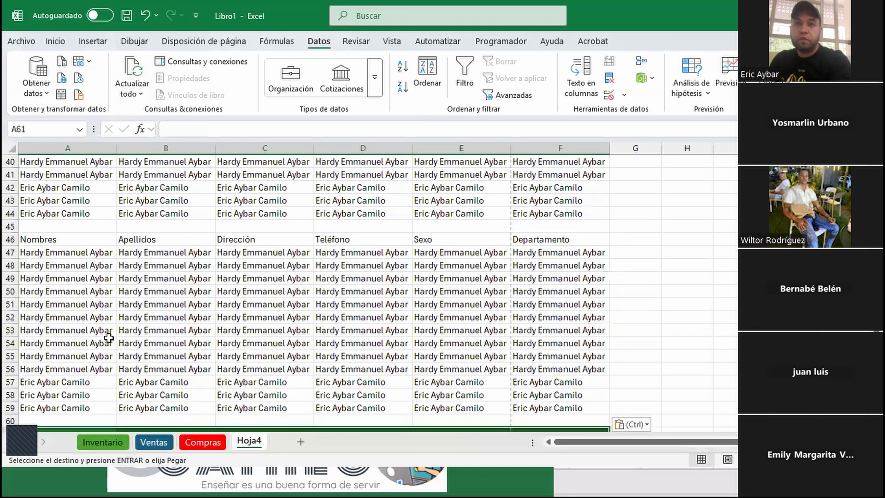
{"action": "key", "text": "ctrl+v"}
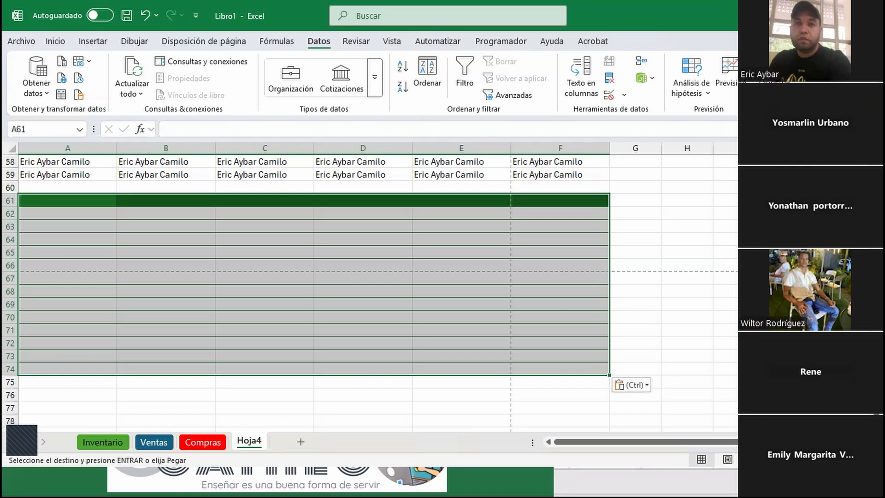
{"action": "key", "text": "ctrl+u"}
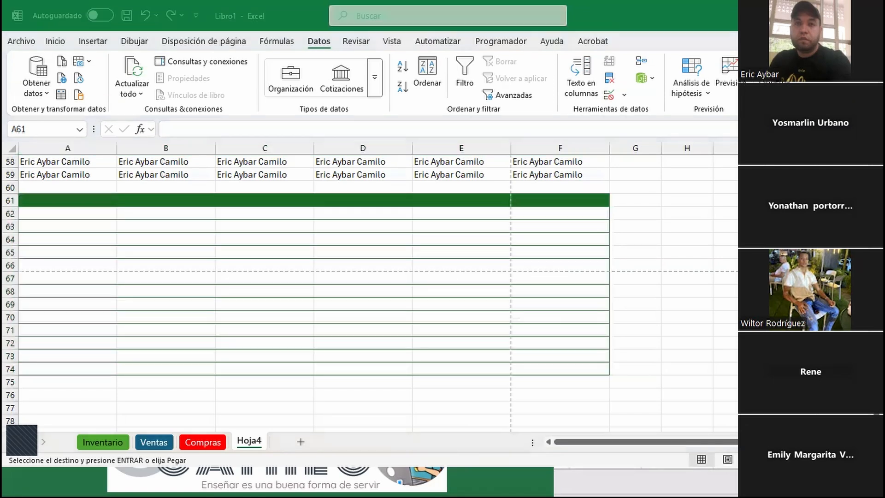